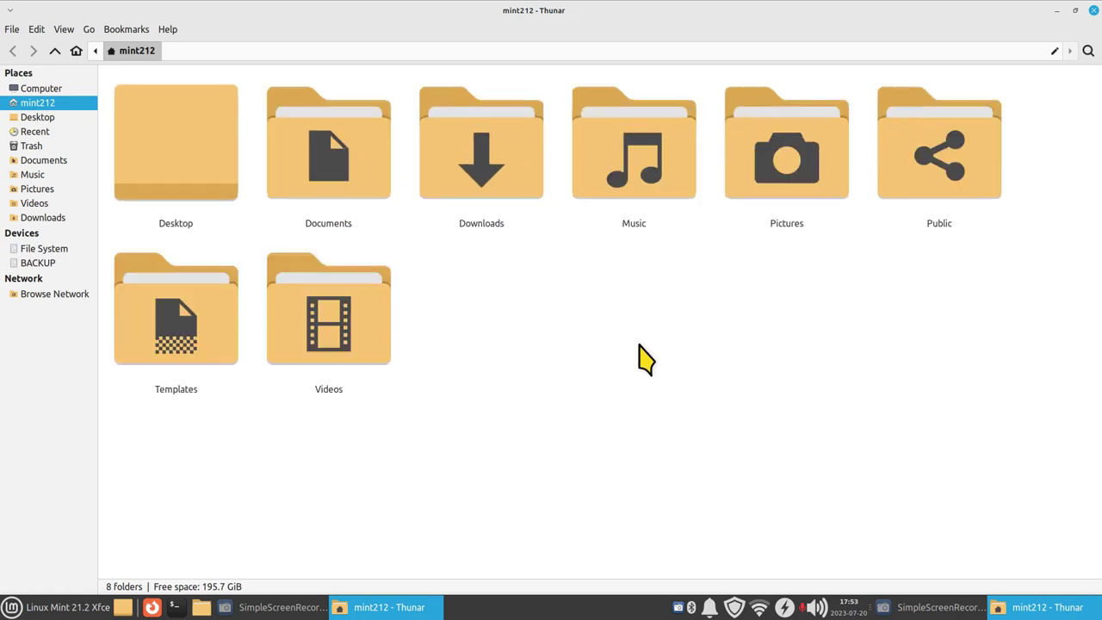
{"action": "scroll", "coordinate": [639, 357], "scroll_direction": "up", "scroll_amount": 1}
{"action": "left_click", "coordinate": [66, 29]}
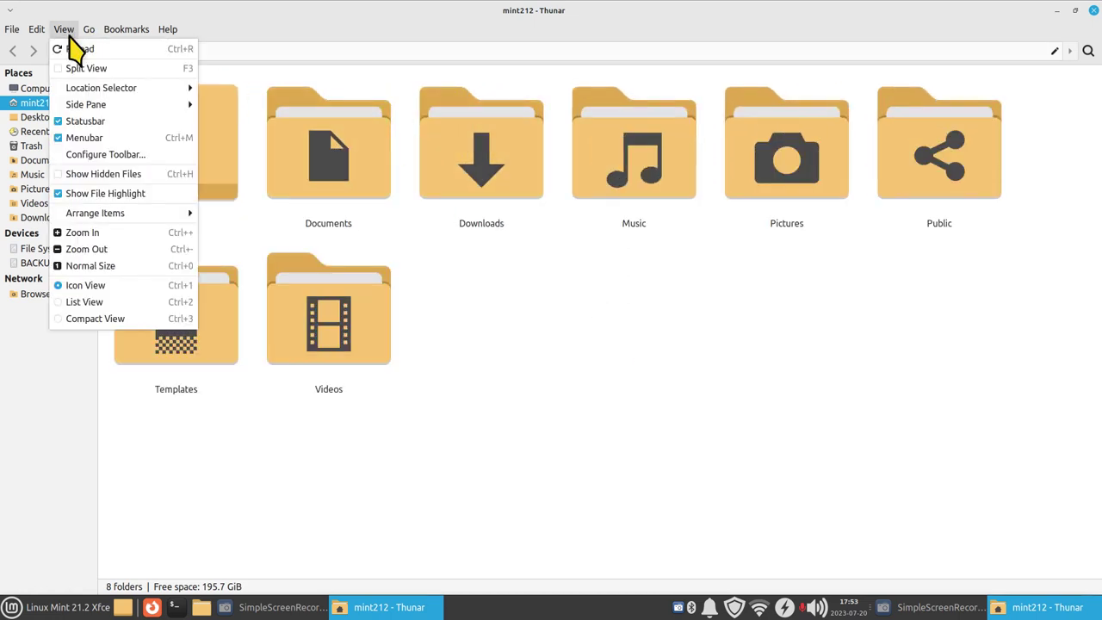
{"action": "left_click", "coordinate": [231, 291]}
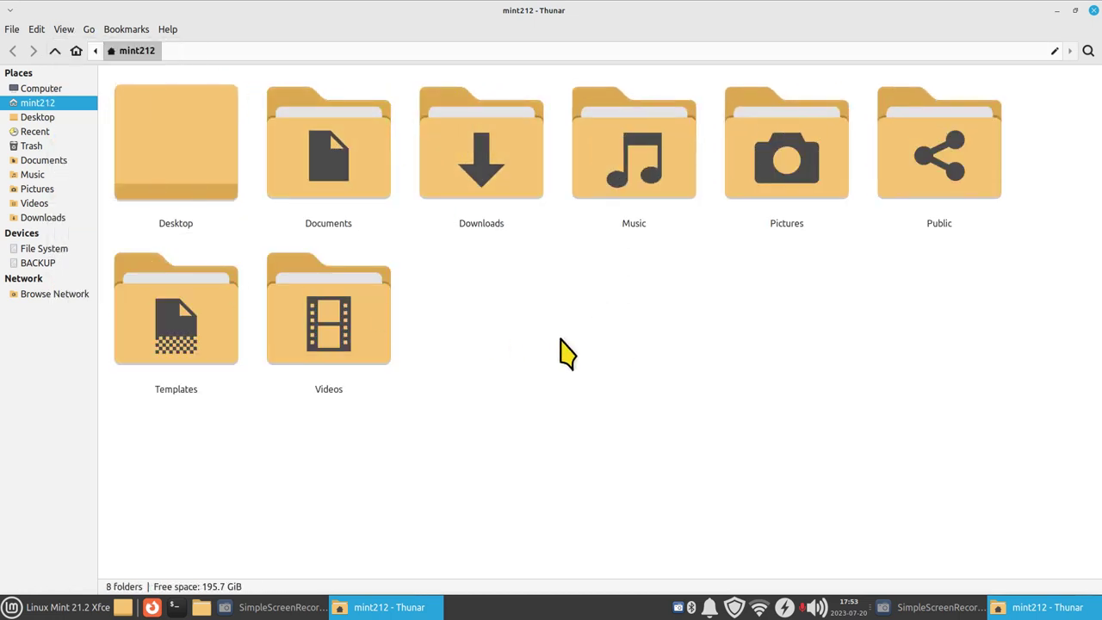
Step: Open the Pictures folder and shrink its thumbnails until all the images fit in the window
{"action": "left_click", "coordinate": [757, 168]}
{"action": "double_click", "coordinate": [757, 168]}
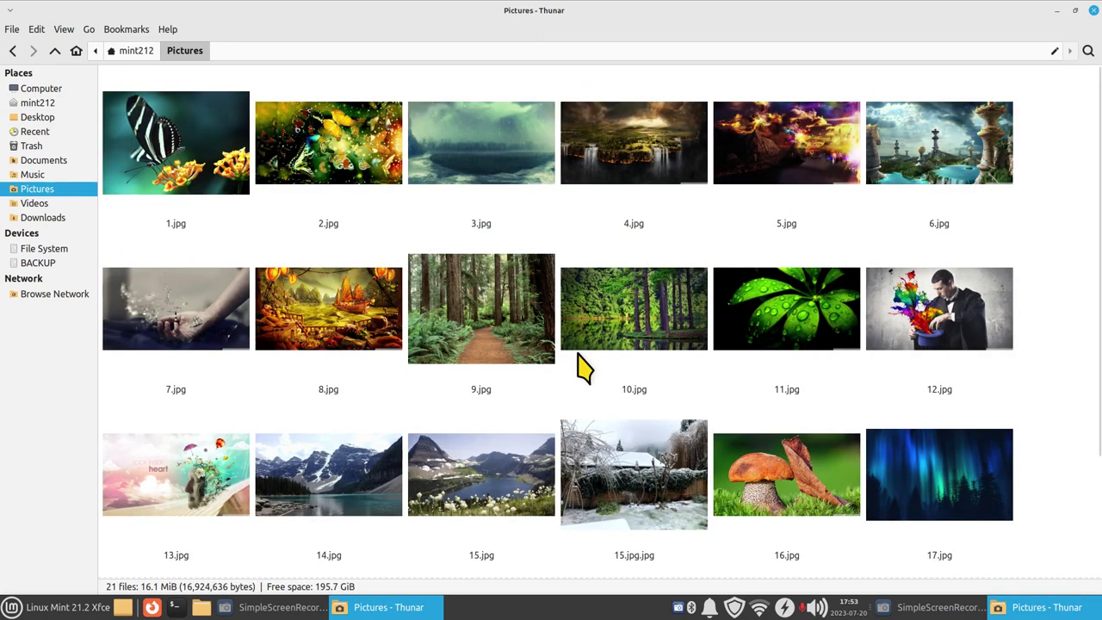
{"action": "scroll", "coordinate": [647, 307], "scroll_direction": "down", "scroll_amount": 2}
{"action": "scroll", "coordinate": [647, 310], "scroll_direction": "down", "scroll_amount": 1}
{"action": "scroll", "coordinate": [647, 310], "scroll_direction": "up", "scroll_amount": 1}
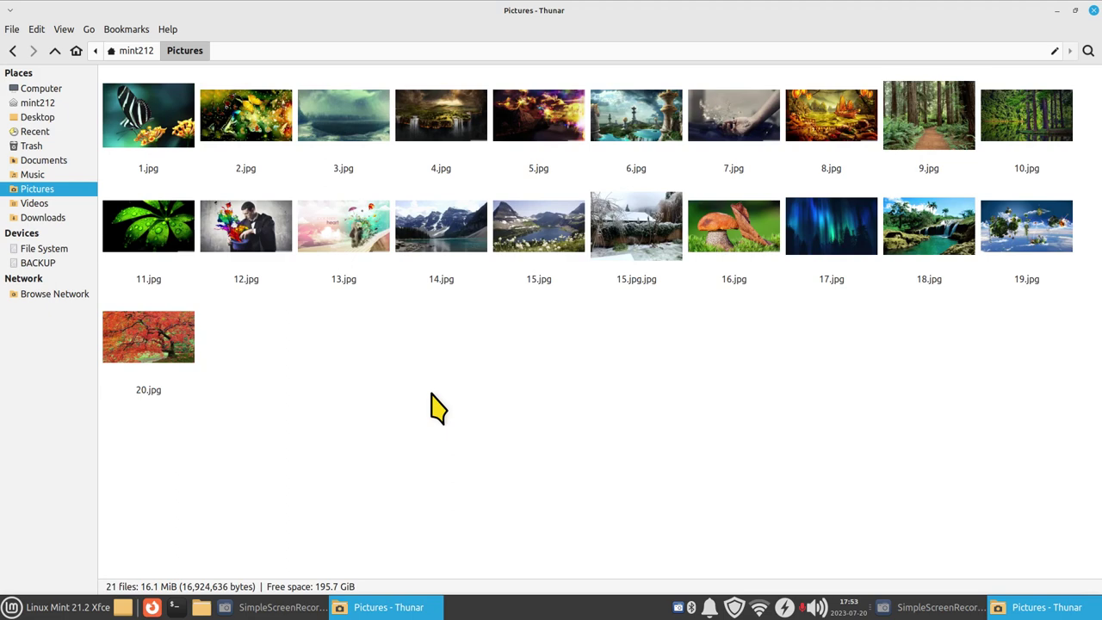
Step: Select 12.jpg, check the file manager's About information and close it
{"action": "left_click", "coordinate": [219, 226]}
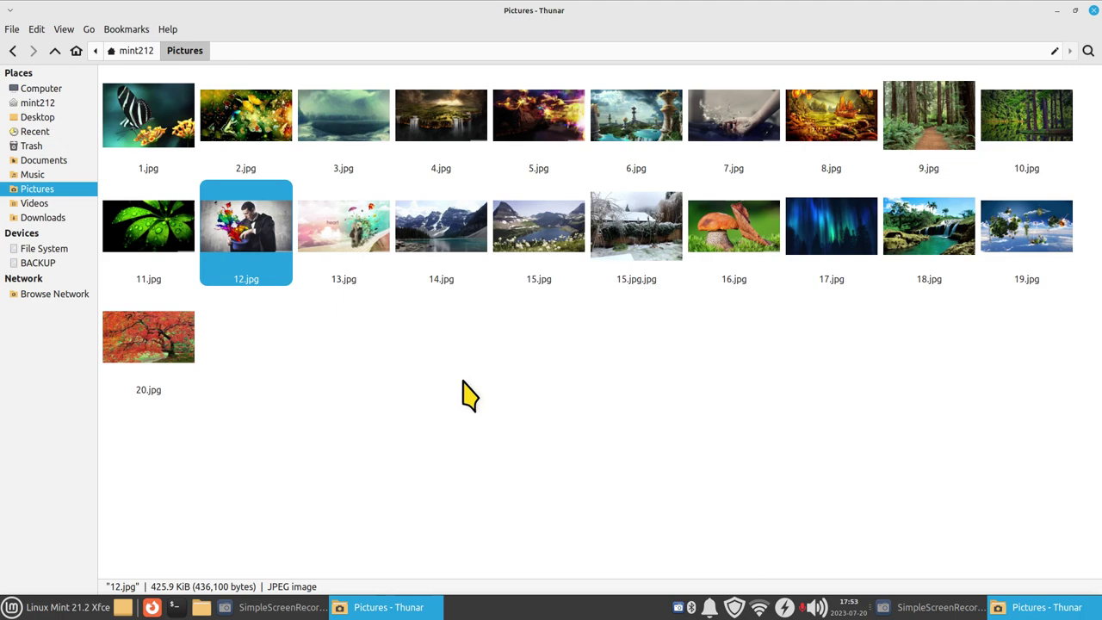
{"action": "left_click", "coordinate": [170, 29]}
{"action": "left_click", "coordinate": [181, 65]}
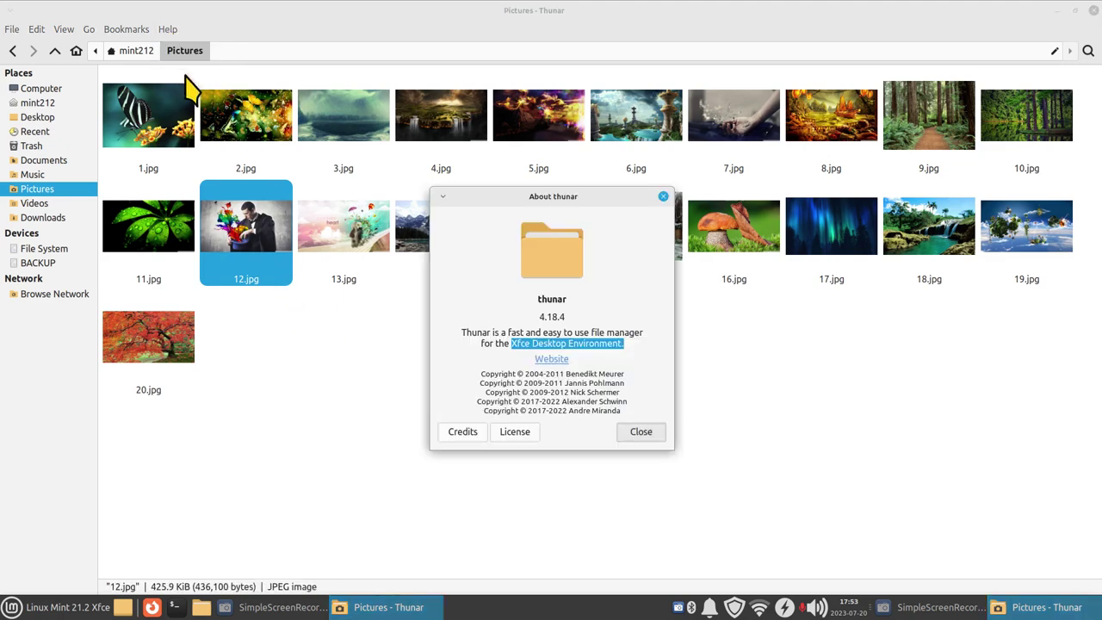
{"action": "left_click", "coordinate": [637, 432]}
Step: Open the selected 12.jpg in the image viewer and check the viewer's About information
{"action": "key", "text": "Return"}
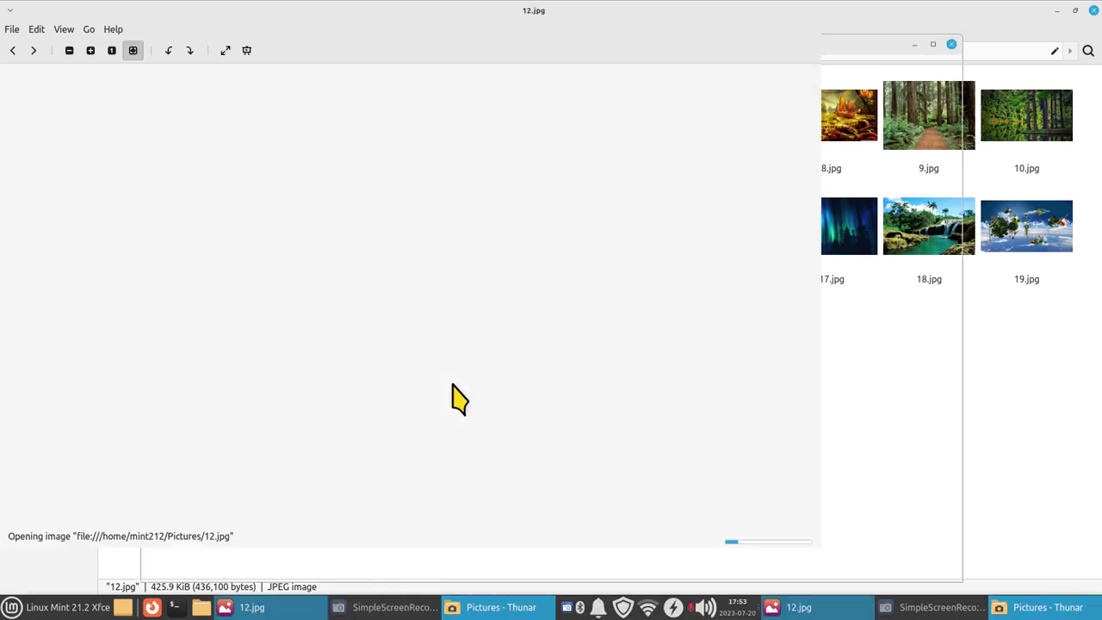
{"action": "left_click", "coordinate": [114, 29]}
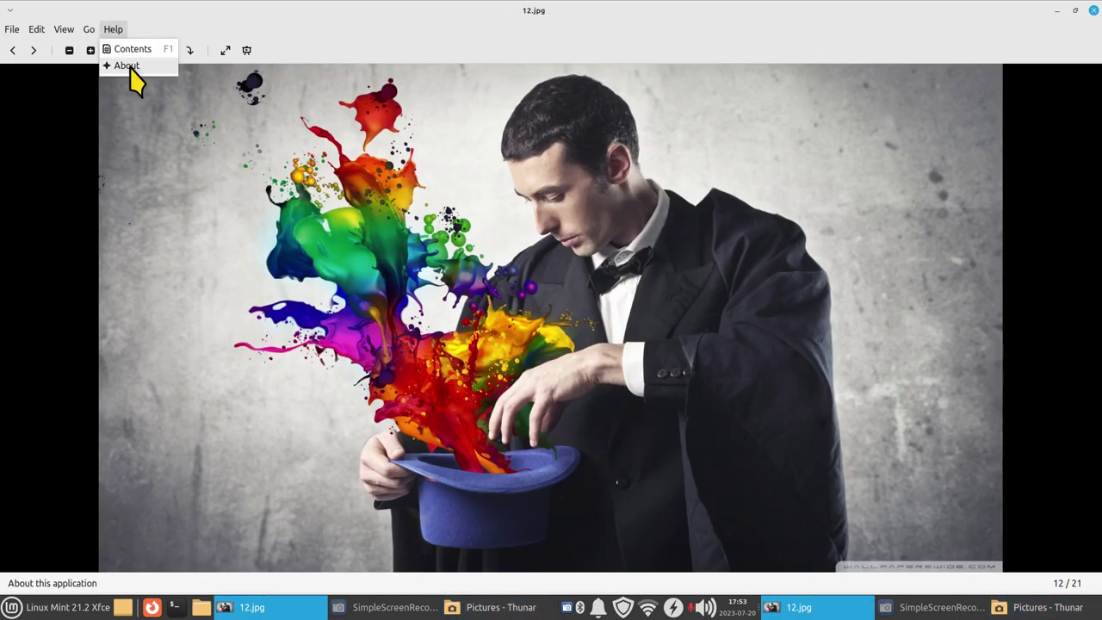
{"action": "left_click", "coordinate": [126, 65]}
{"action": "left_click", "coordinate": [663, 220]}
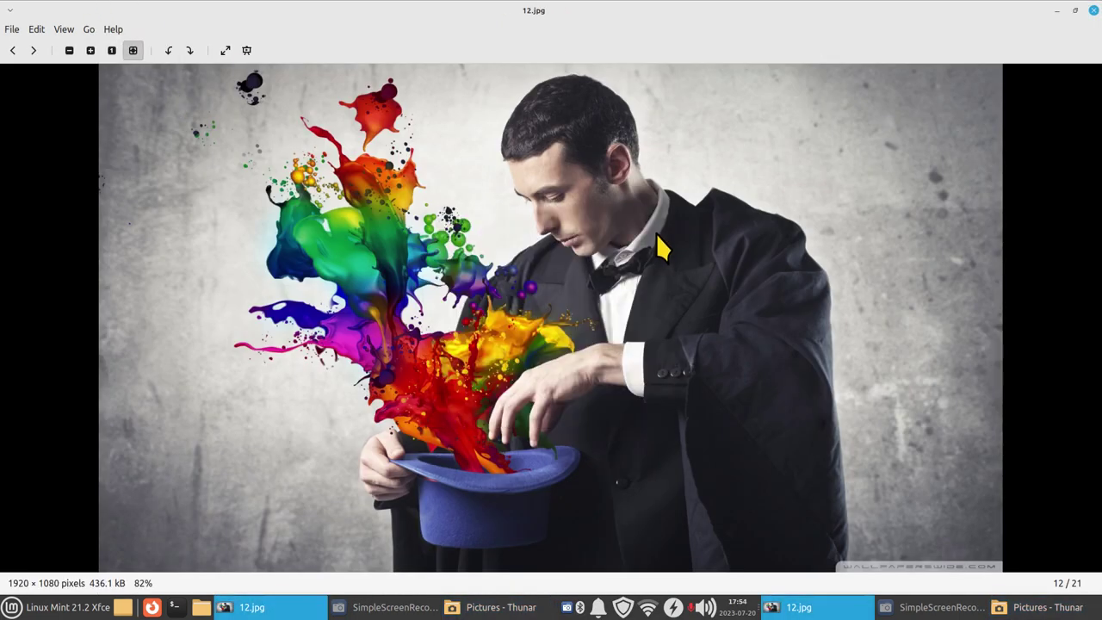
Step: Browse forward through the pictures from 12.jpg to 15.jpg.jpg and close the image viewer
{"action": "key", "text": "Right"}
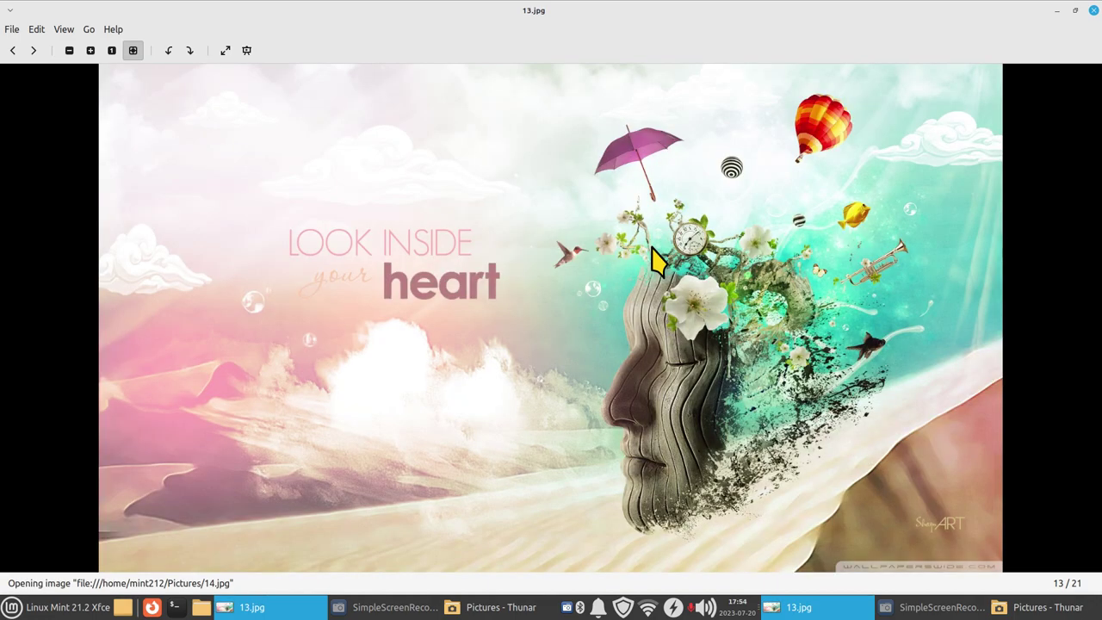
{"action": "key", "text": "Right"}
{"action": "key", "text": "Right"}
{"action": "key", "text": "Right"}
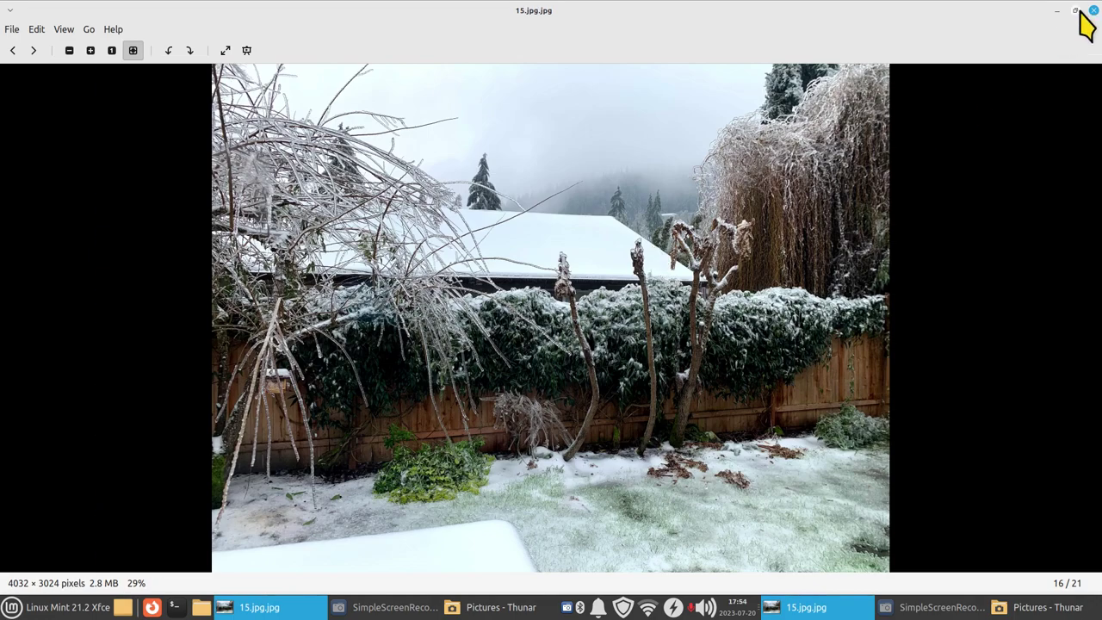
{"action": "left_click", "coordinate": [1094, 10]}
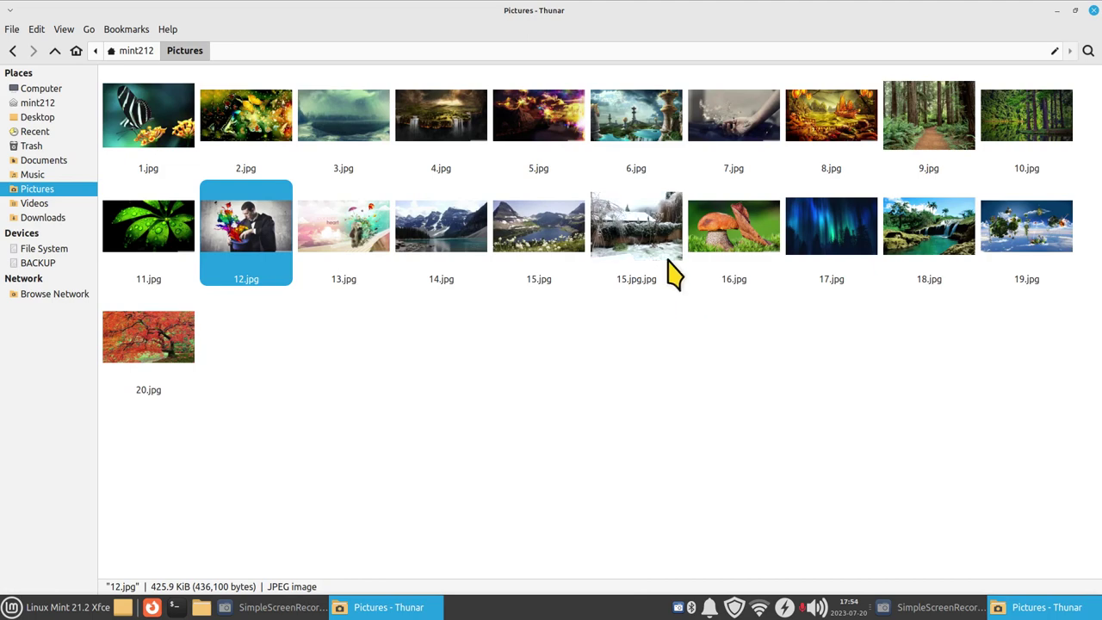
Step: Examine the image properties of 15.jpg.jpg, including its camera details, and close the properties
{"action": "left_click", "coordinate": [652, 215]}
{"action": "right_click", "coordinate": [647, 206]}
{"action": "left_click", "coordinate": [707, 412]}
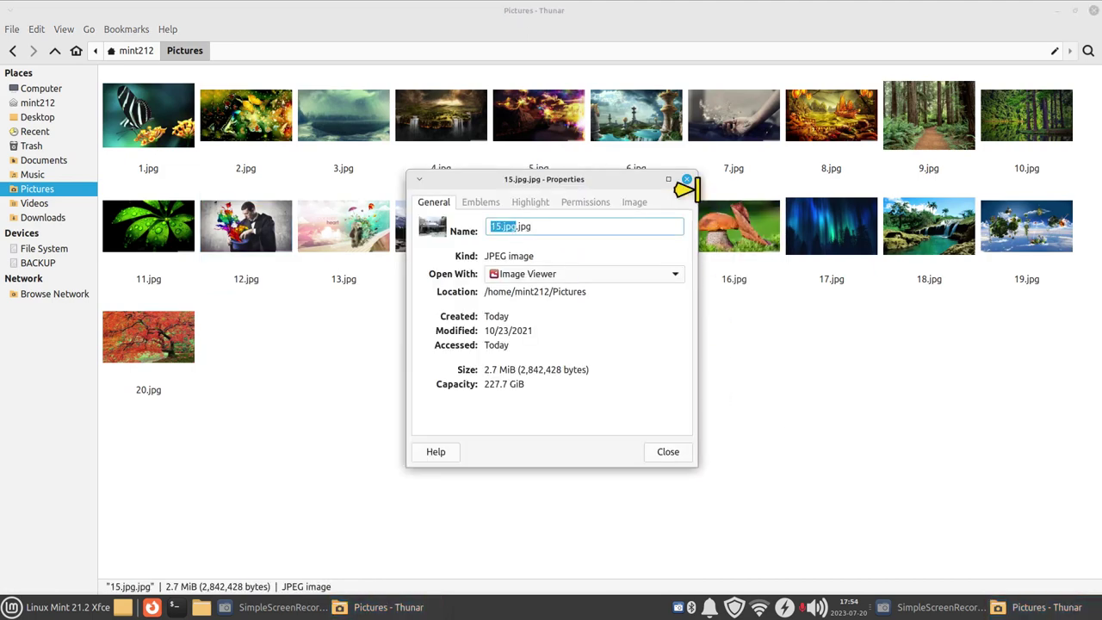
{"action": "left_click", "coordinate": [635, 202]}
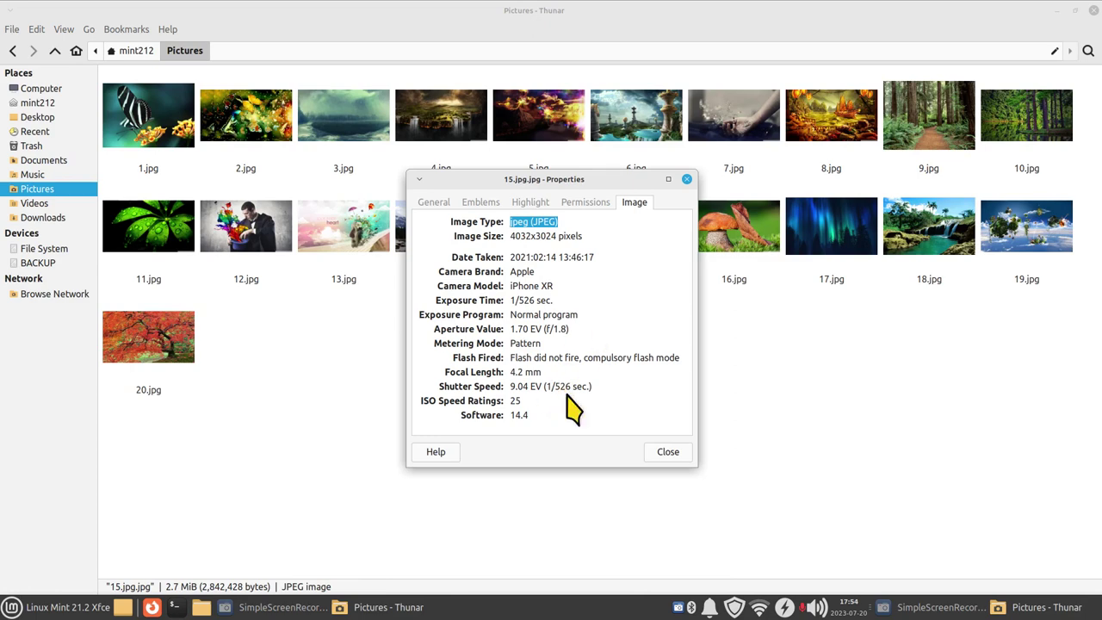
{"action": "left_click", "coordinate": [669, 456]}
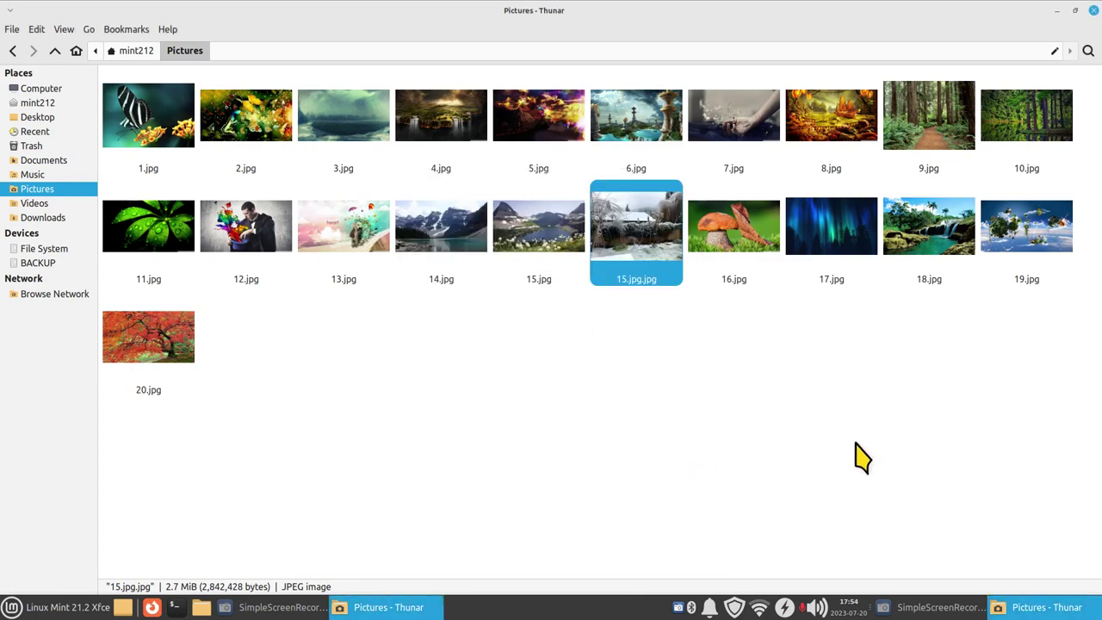
Step: Reopen 12.jpg in the image viewer from its thumbnail and close the viewer, twice in a row
{"action": "double_click", "coordinate": [235, 231]}
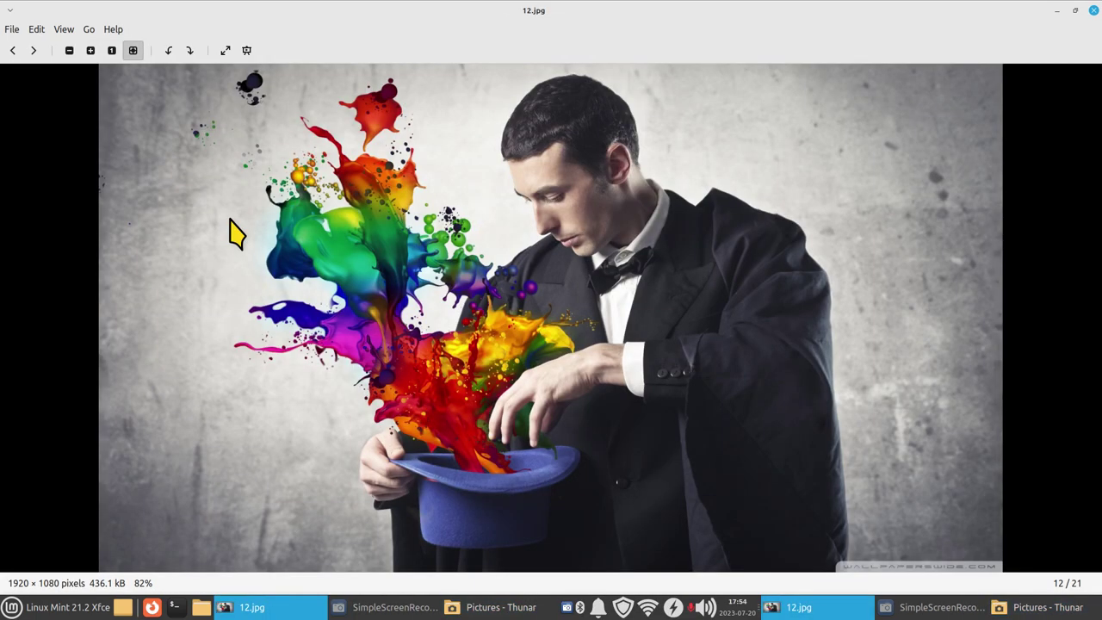
{"action": "left_click", "coordinate": [1093, 10]}
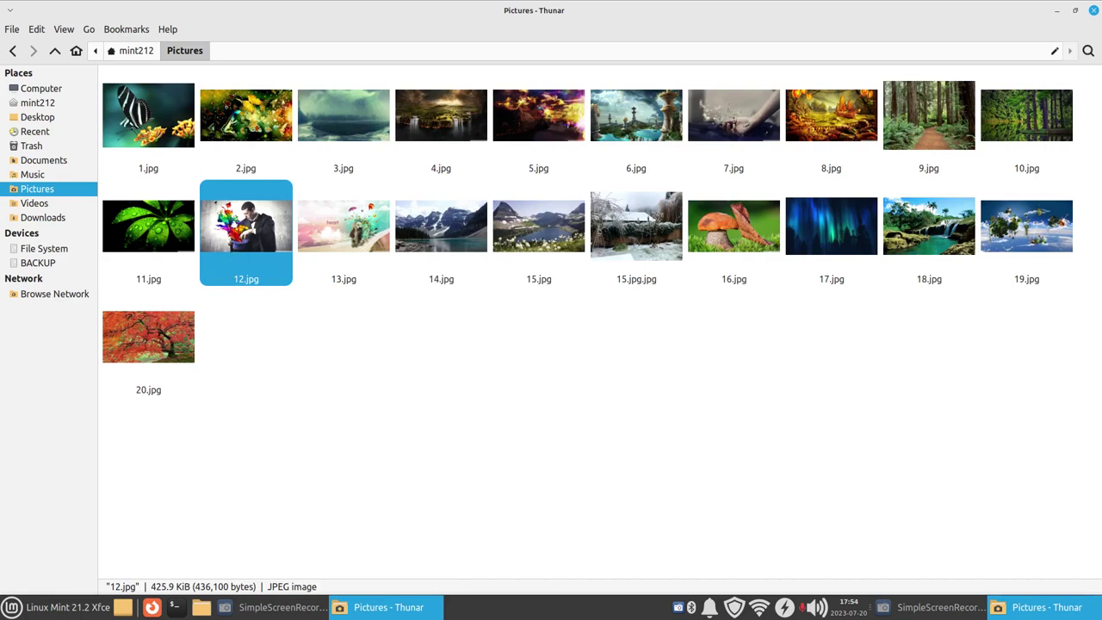
{"action": "double_click", "coordinate": [222, 263]}
{"action": "left_click", "coordinate": [1094, 10]}
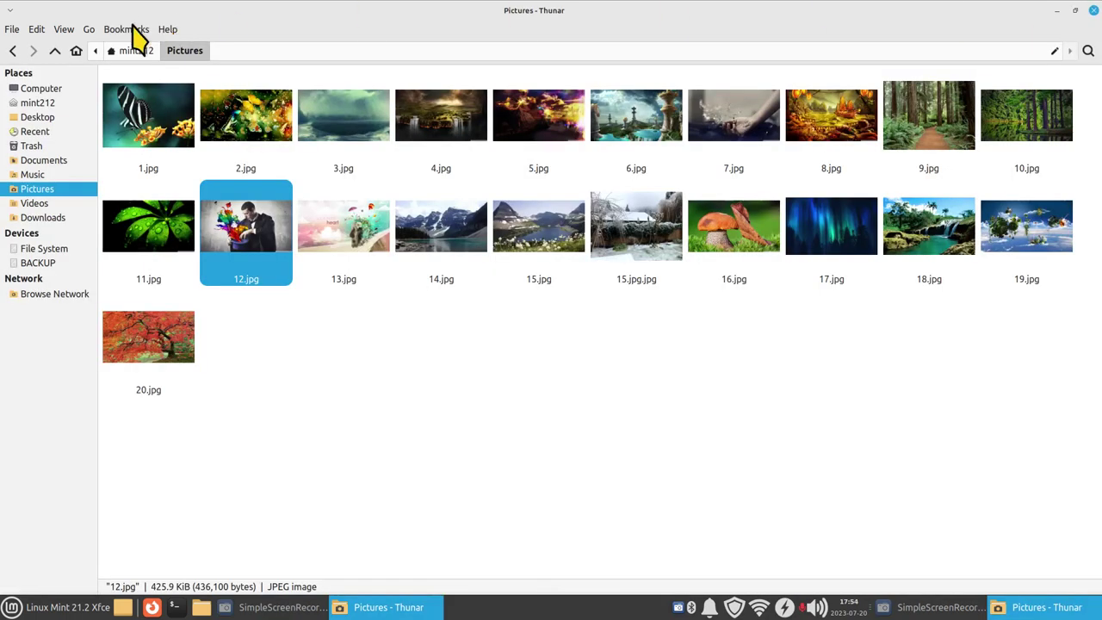
Step: Review the file manager's display and behavior preferences and close them without changes
{"action": "left_click", "coordinate": [36, 28]}
{"action": "left_click", "coordinate": [95, 316]}
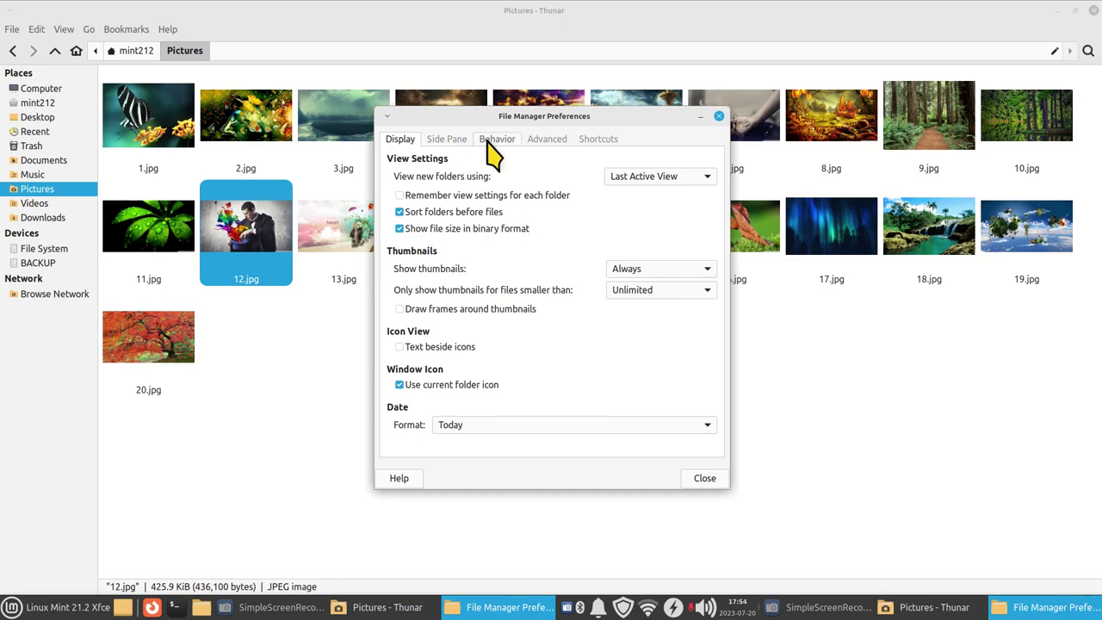
{"action": "left_click", "coordinate": [491, 141]}
{"action": "left_click", "coordinate": [719, 116]}
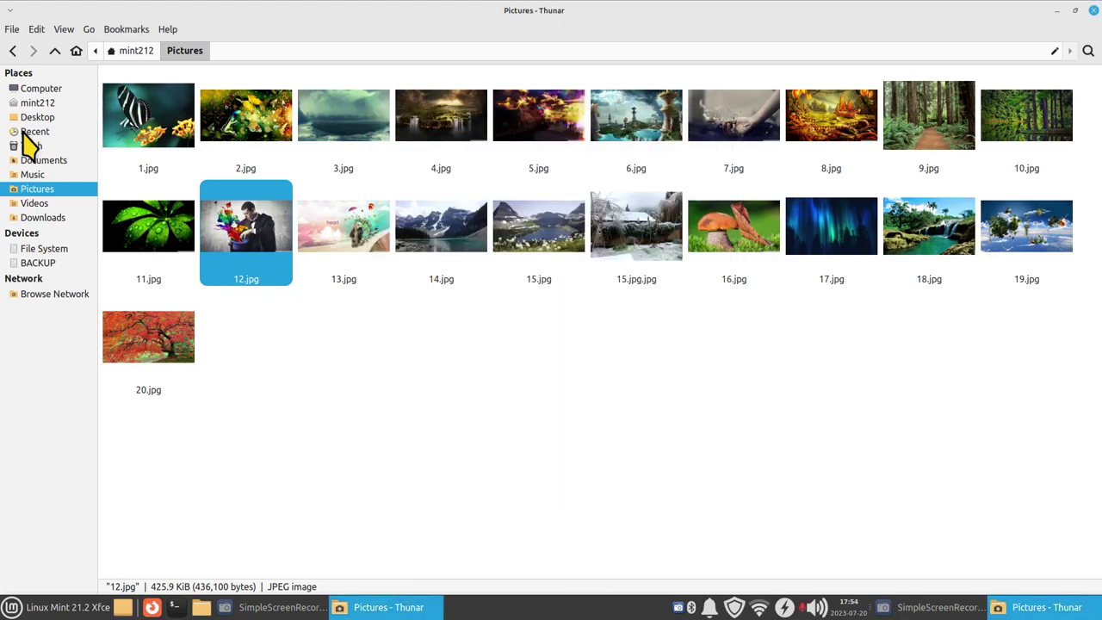
Step: Go to the Documents folder and open the text file named a
{"action": "left_click", "coordinate": [42, 160]}
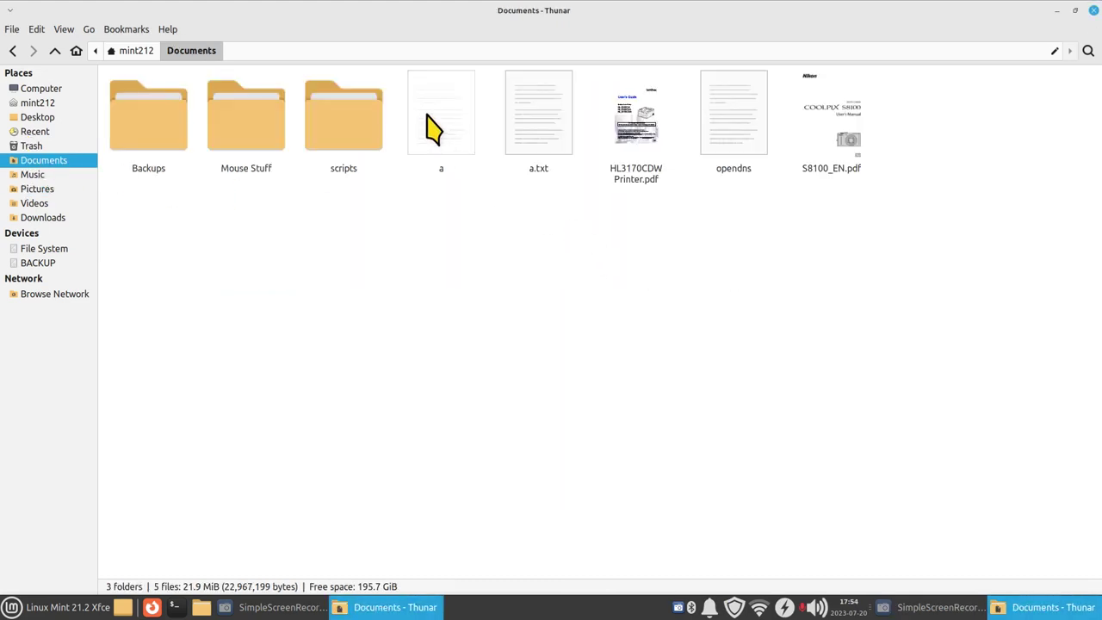
{"action": "left_click", "coordinate": [433, 130]}
{"action": "double_click", "coordinate": [433, 130]}
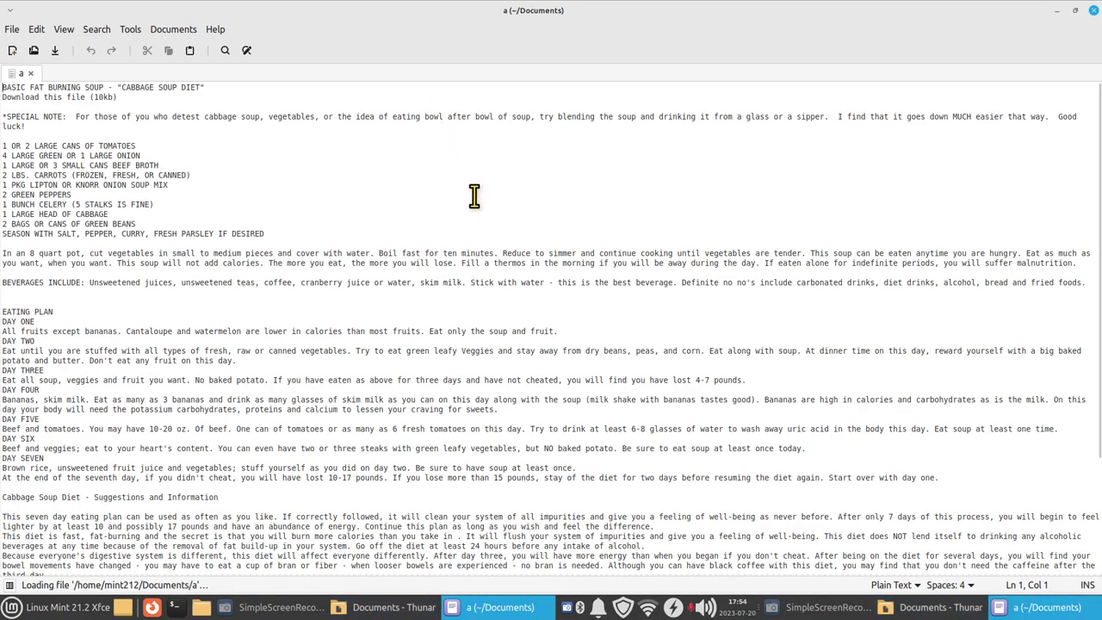
Step: Try smaller and larger text zoom levels on the open document, ending enlarged, and quit the text editor
{"action": "key", "text": "ctrl+minus"}
{"action": "key", "text": "ctrl+minus"}
{"action": "key", "text": "ctrl+minus"}
{"action": "key", "text": "ctrl+plus"}
{"action": "key", "text": "ctrl+plus"}
{"action": "key", "text": "ctrl+plus"}
{"action": "key", "text": "ctrl+plus"}
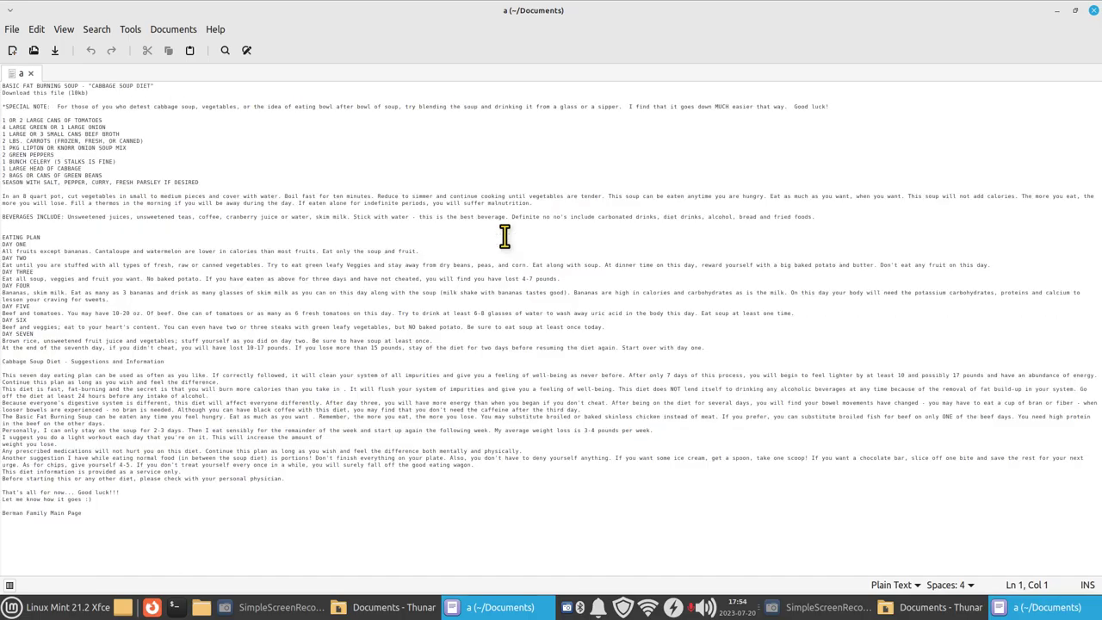
{"action": "key", "text": "ctrl+minus"}
{"action": "key", "text": "ctrl+minus"}
{"action": "key", "text": "ctrl+minus"}
{"action": "key", "text": "ctrl+minus"}
{"action": "key", "text": "ctrl+plus"}
{"action": "key", "text": "ctrl+plus"}
{"action": "key", "text": "ctrl+plus"}
{"action": "key", "text": "ctrl+plus"}
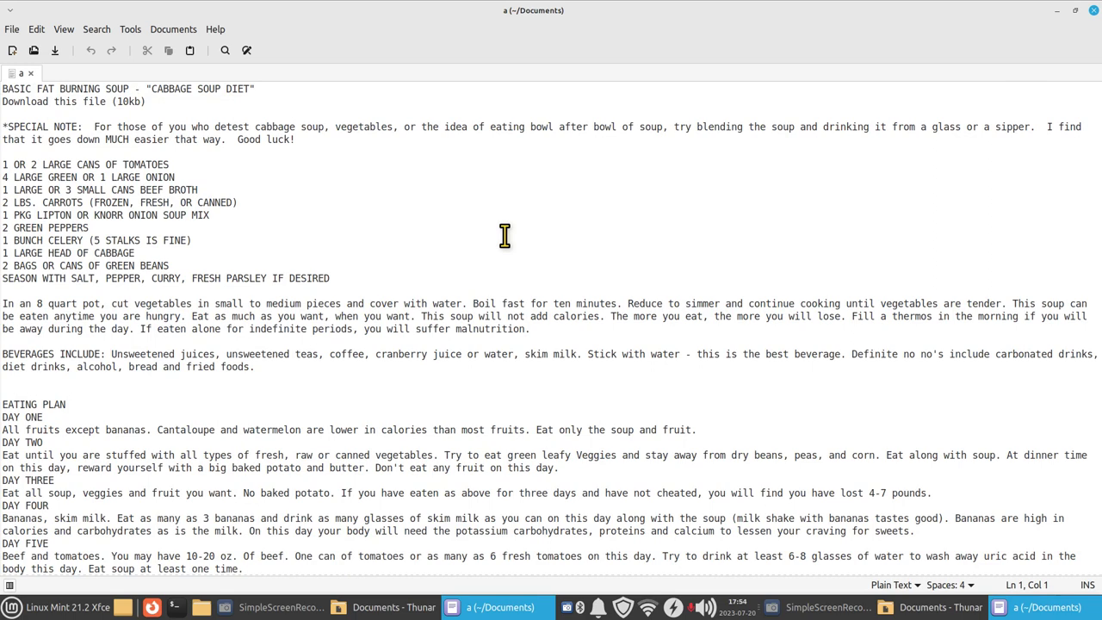
{"action": "key", "text": "ctrl+q"}
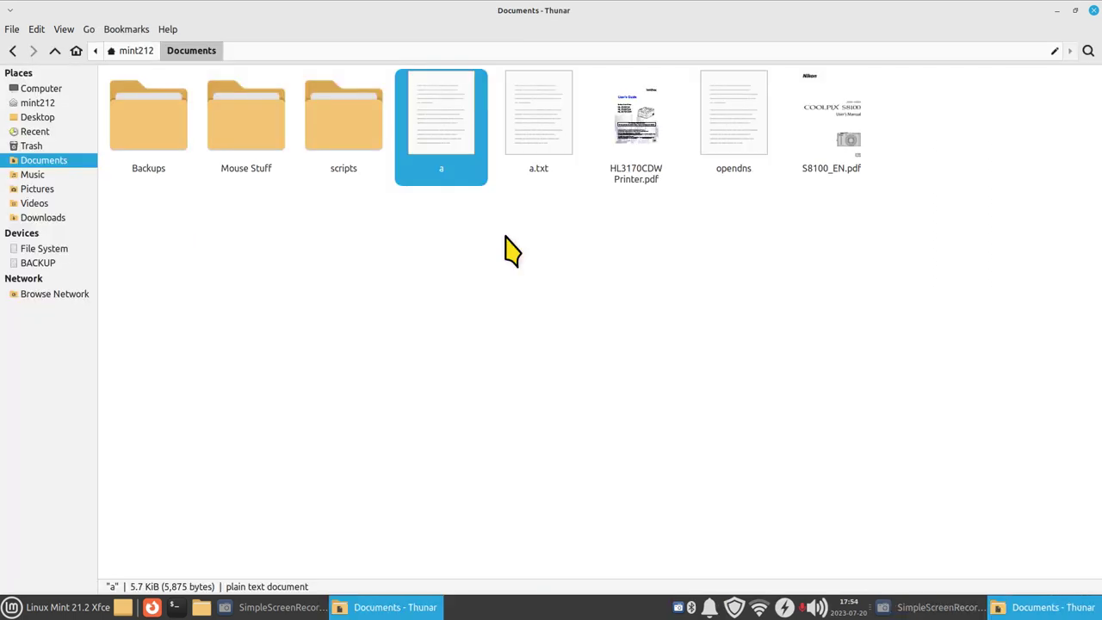
Step: Open HL3170CDW Printer.pdf, zoom its cover page out and in, and close the document
{"action": "left_click", "coordinate": [641, 138]}
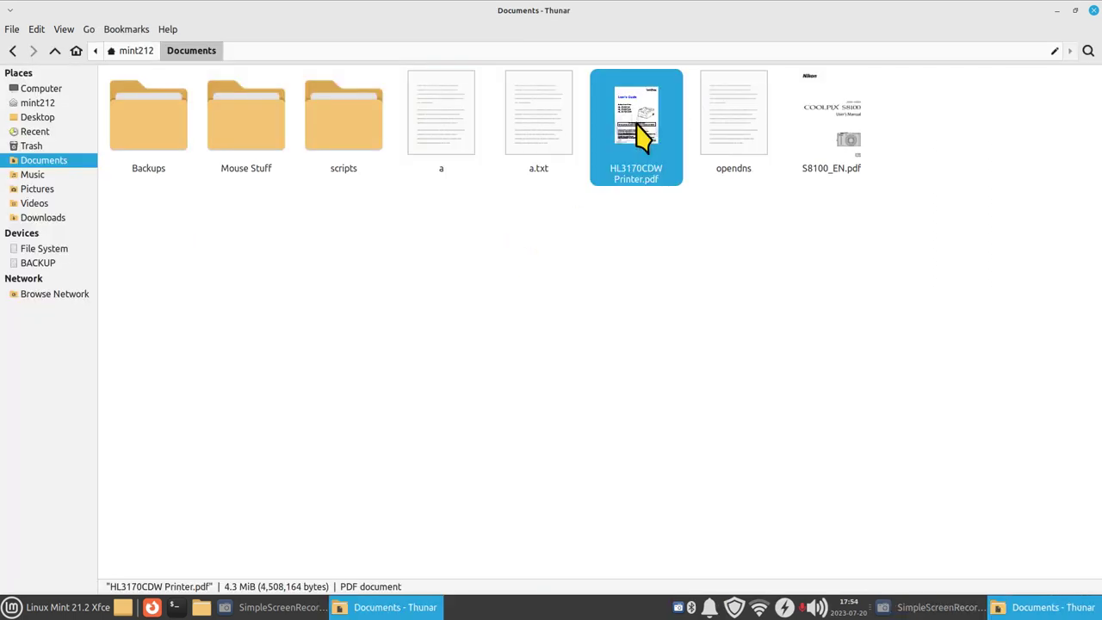
{"action": "double_click", "coordinate": [641, 137]}
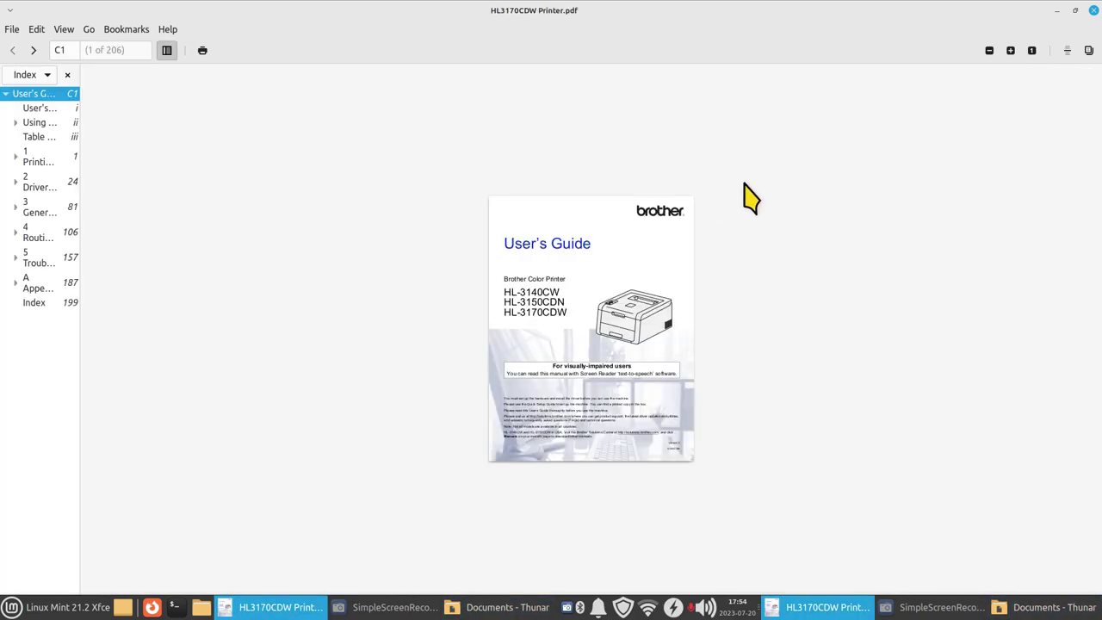
{"action": "scroll", "coordinate": [775, 224], "scroll_direction": "down", "scroll_amount": 5}
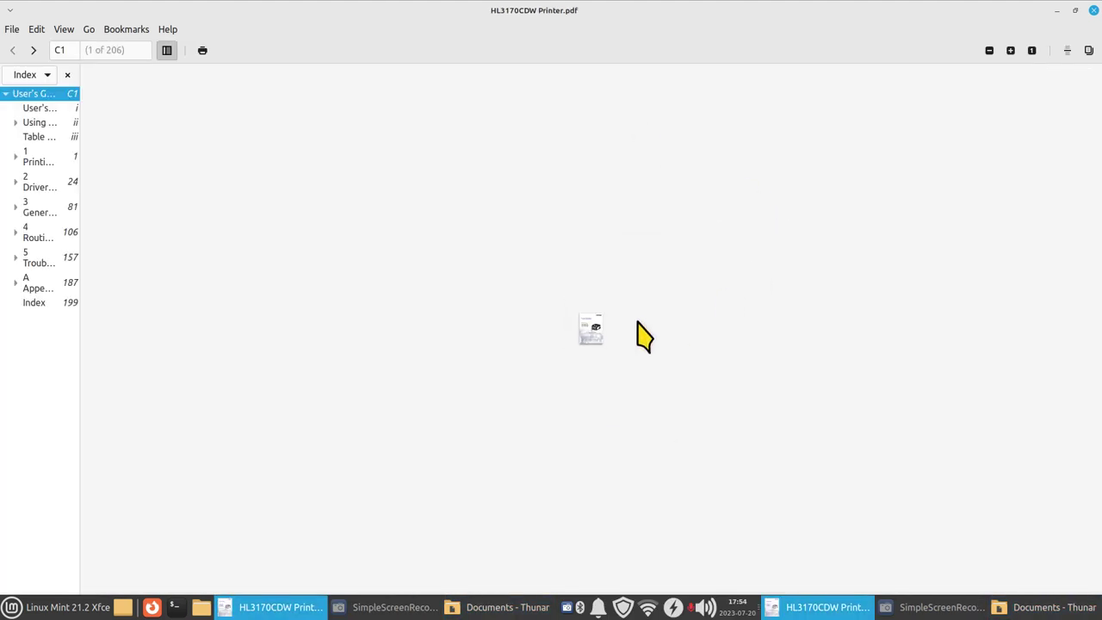
{"action": "scroll", "coordinate": [724, 379], "scroll_direction": "up", "scroll_amount": 10}
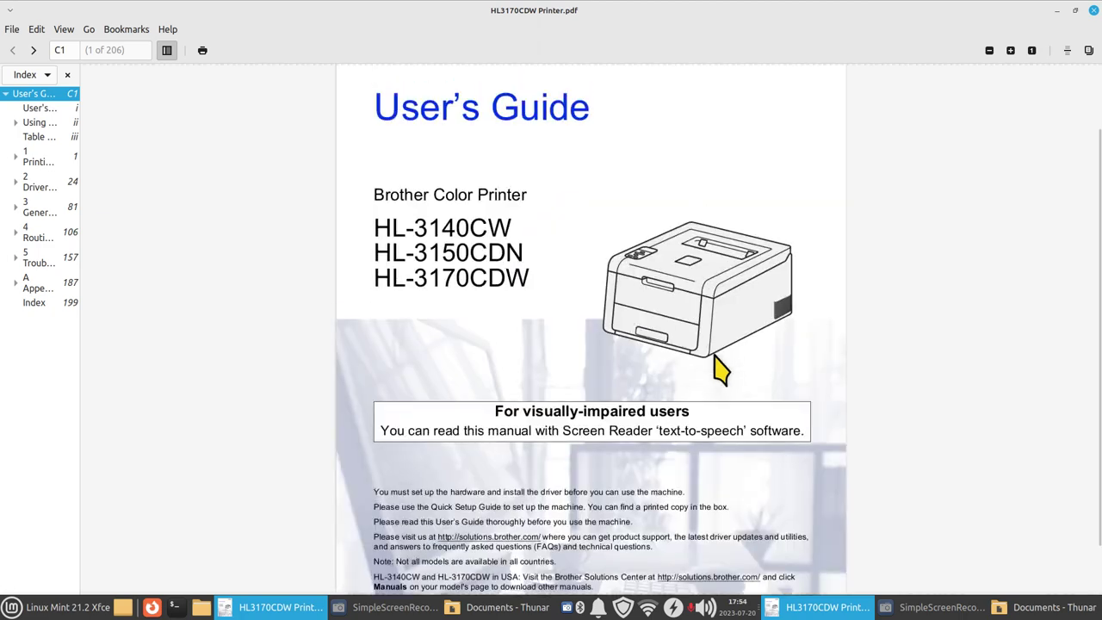
{"action": "scroll", "coordinate": [720, 370], "scroll_direction": "down", "scroll_amount": 8}
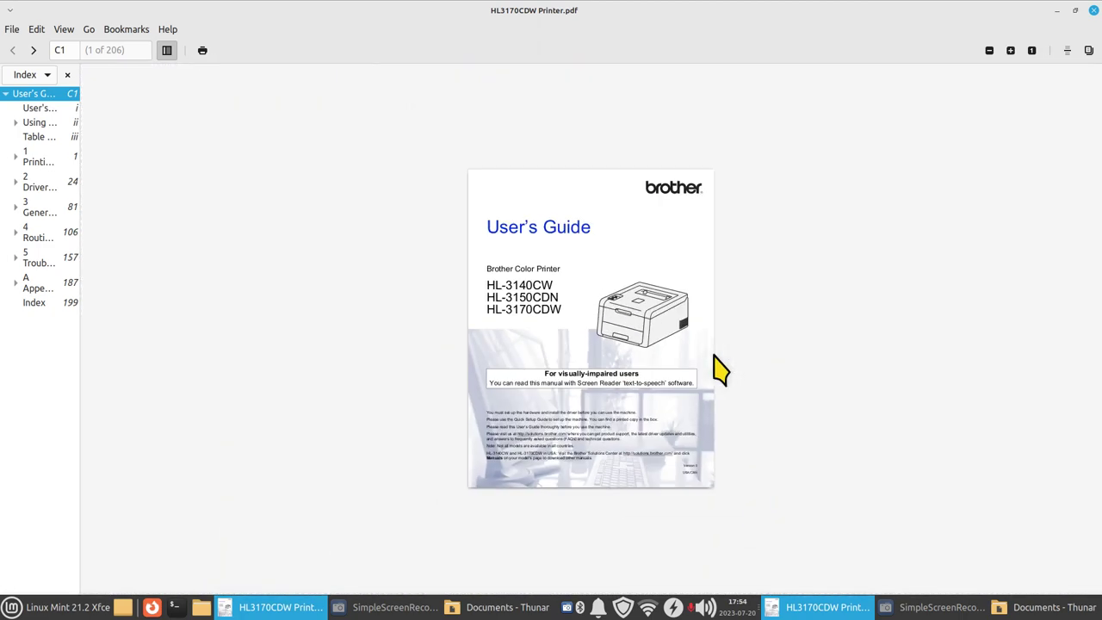
{"action": "scroll", "coordinate": [720, 371], "scroll_direction": "up", "scroll_amount": 1}
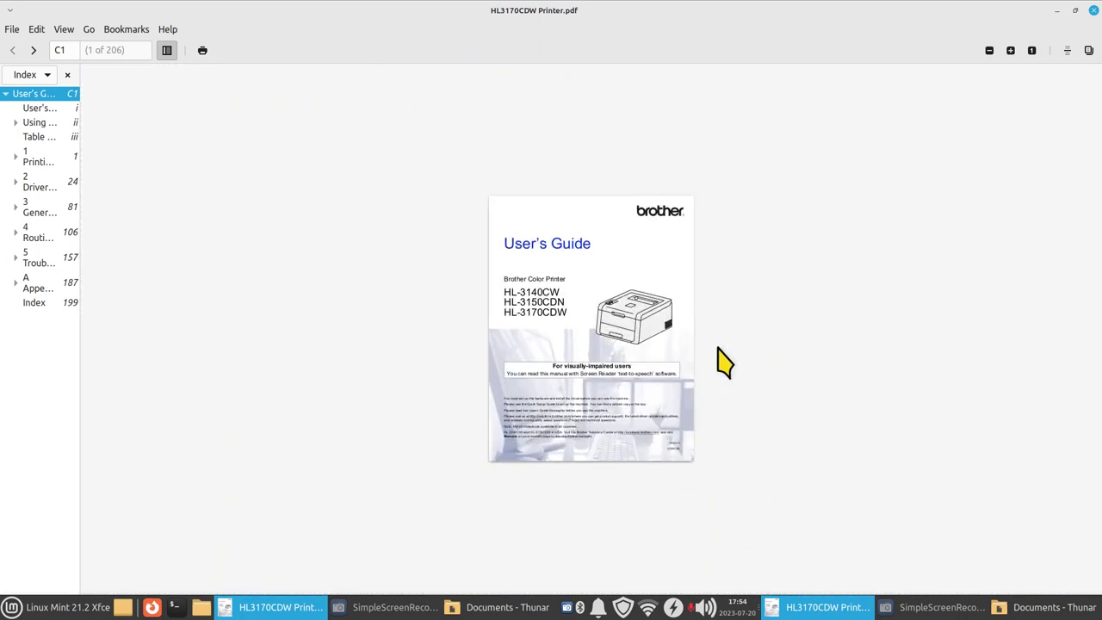
{"action": "key", "text": "ctrl+w"}
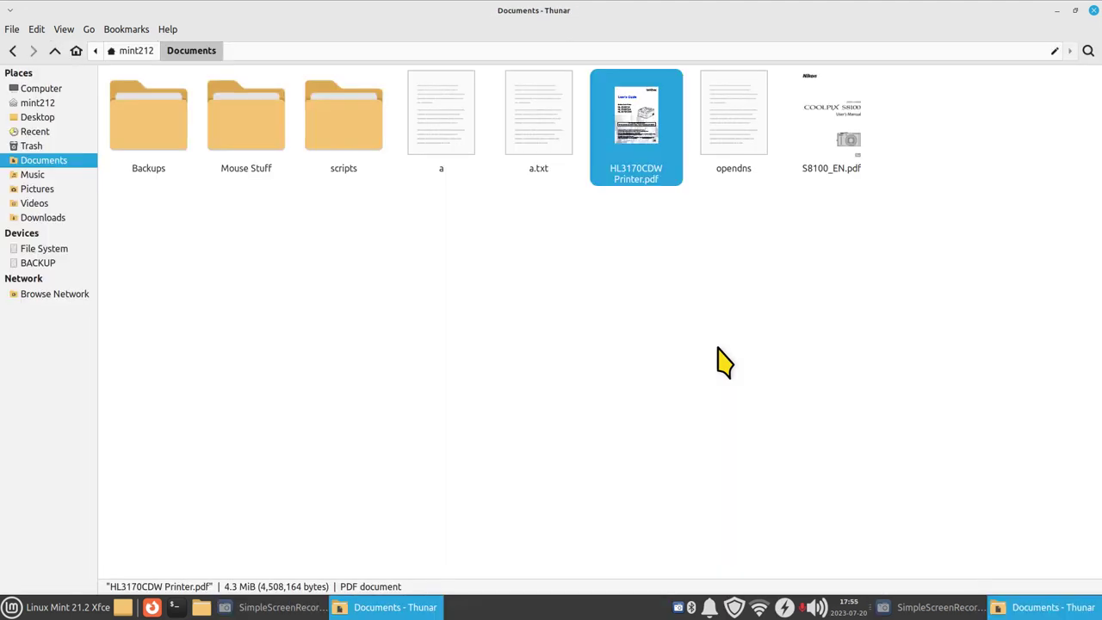
Step: Return to the mint212 home folder, restore the window from maximized and move it toward the desktop's center
{"action": "left_click", "coordinate": [60, 102]}
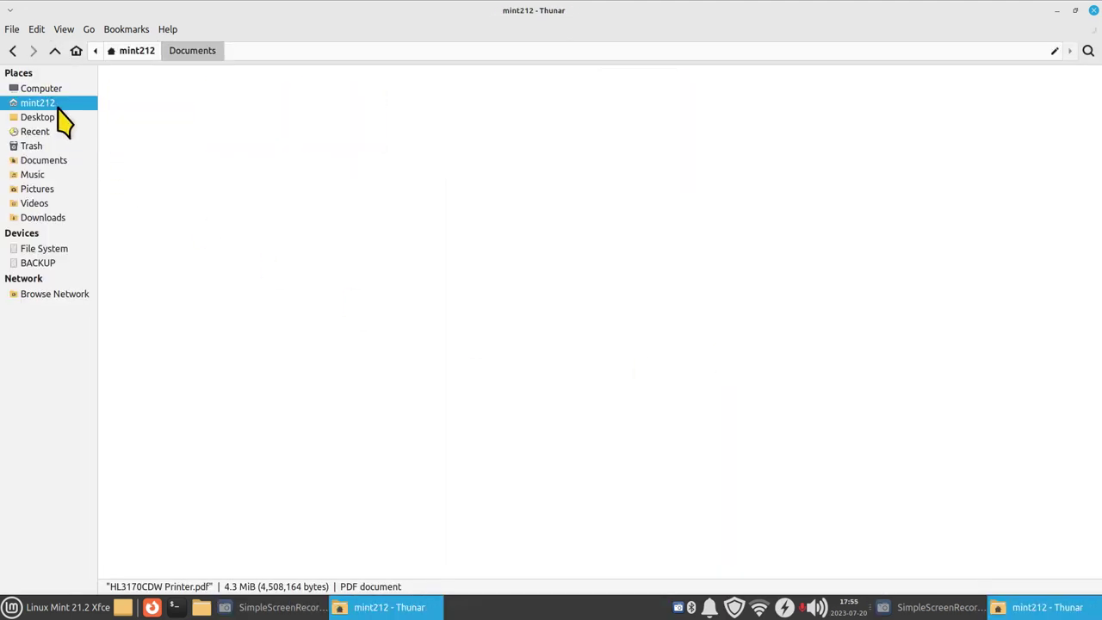
{"action": "double_click", "coordinate": [68, 12]}
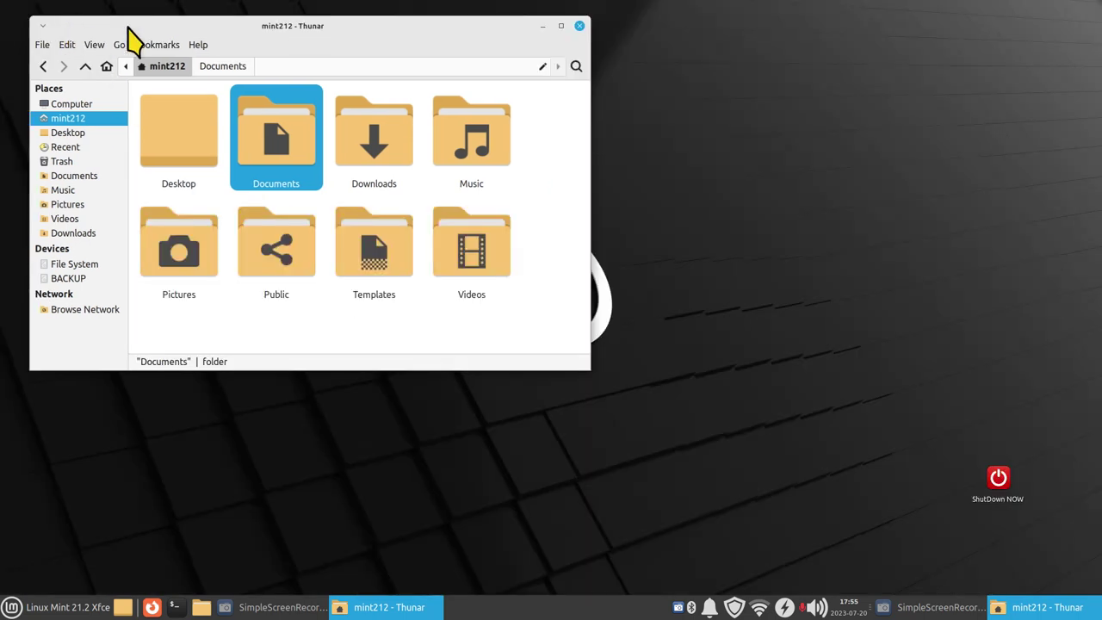
{"action": "left_click_drag", "start_coordinate": [409, 31], "coordinate": [691, 80]}
Step: Show the hidden files of the mint212 home folder in a maximized window with icons one size smaller
{"action": "left_click", "coordinate": [376, 95]}
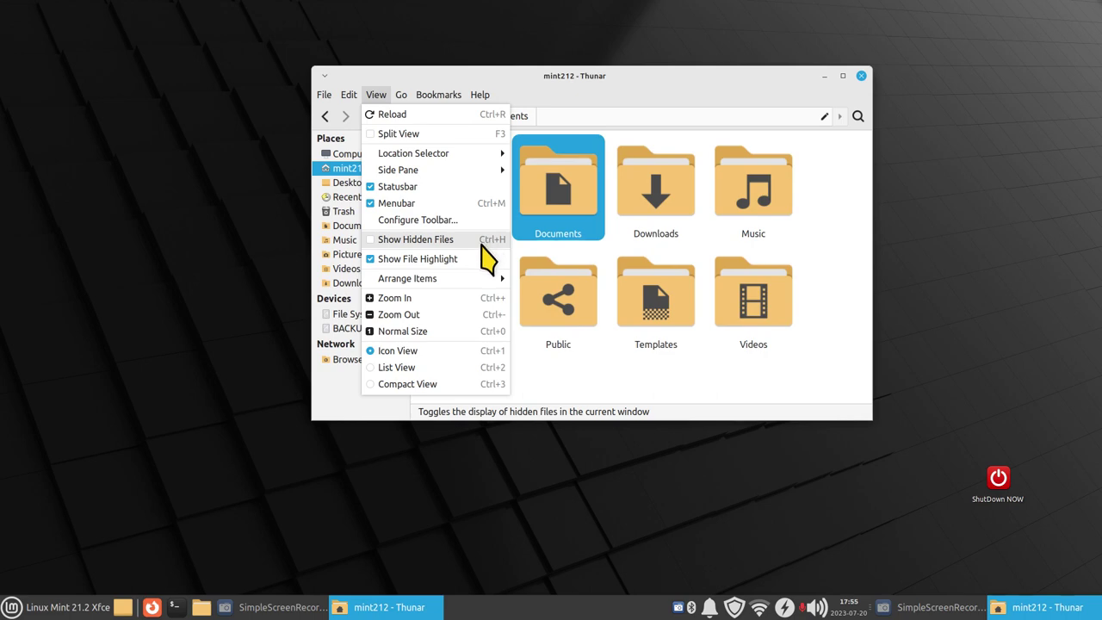
{"action": "left_click", "coordinate": [584, 396]}
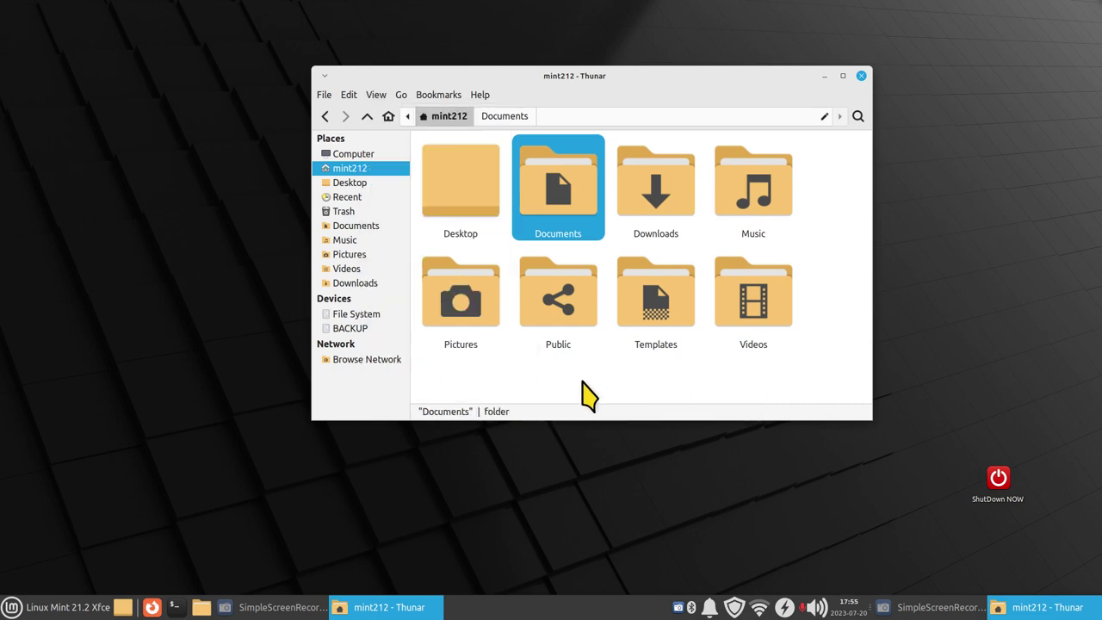
{"action": "key", "text": "ctrl+h"}
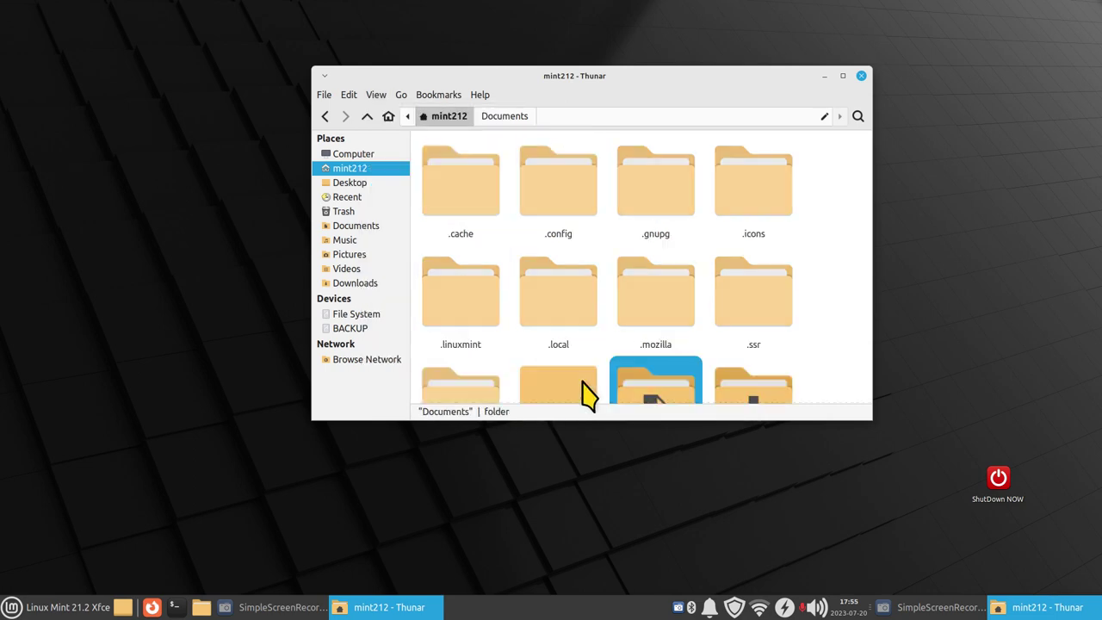
{"action": "double_click", "coordinate": [779, 80]}
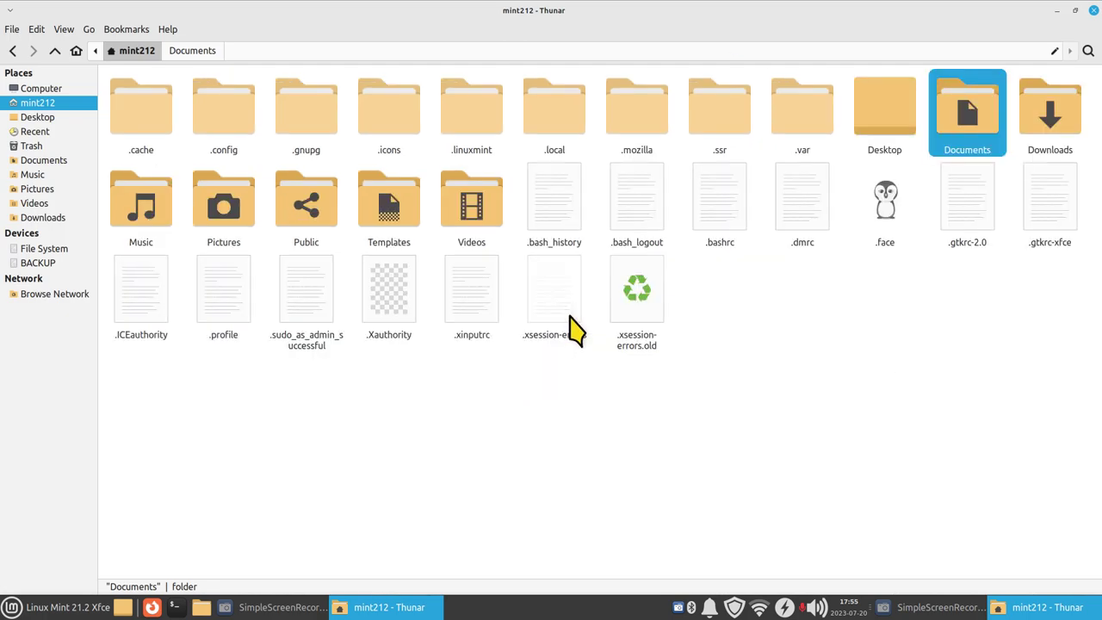
{"action": "key", "text": "ctrl+minus"}
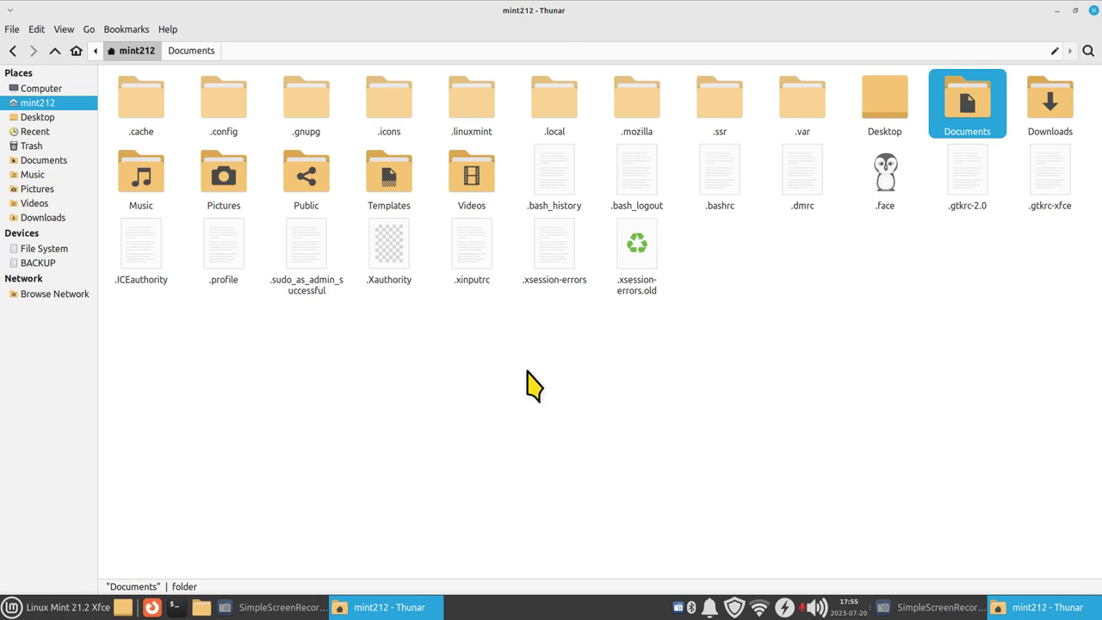
Step: Look inside the hidden .icons folder and return to the mint212 home folder
{"action": "left_click", "coordinate": [388, 99]}
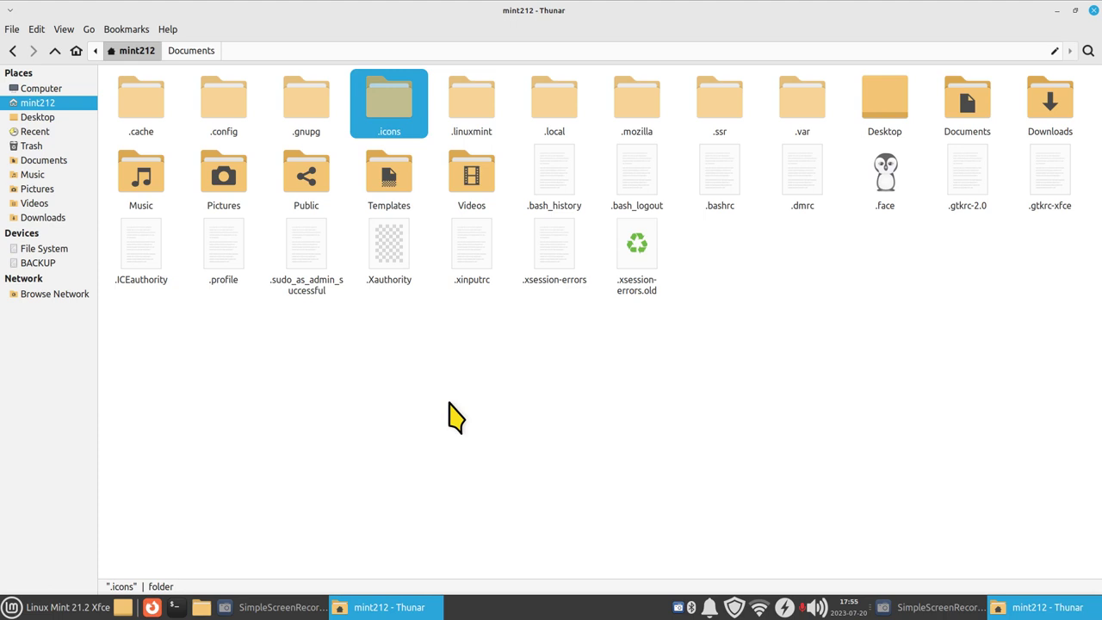
{"action": "double_click", "coordinate": [392, 115]}
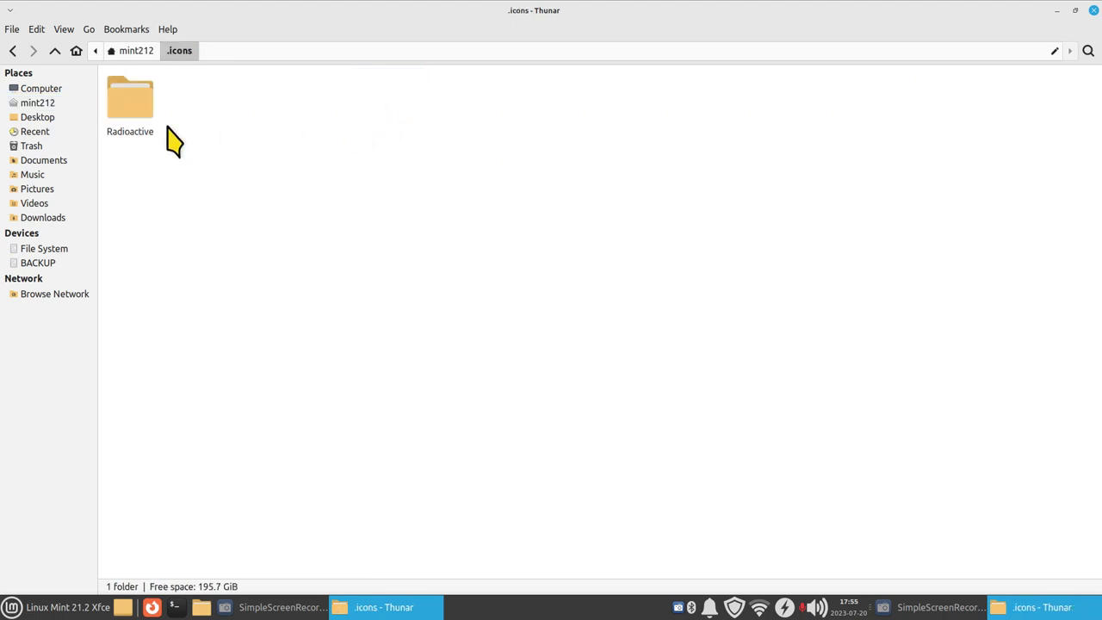
{"action": "left_click", "coordinate": [125, 54]}
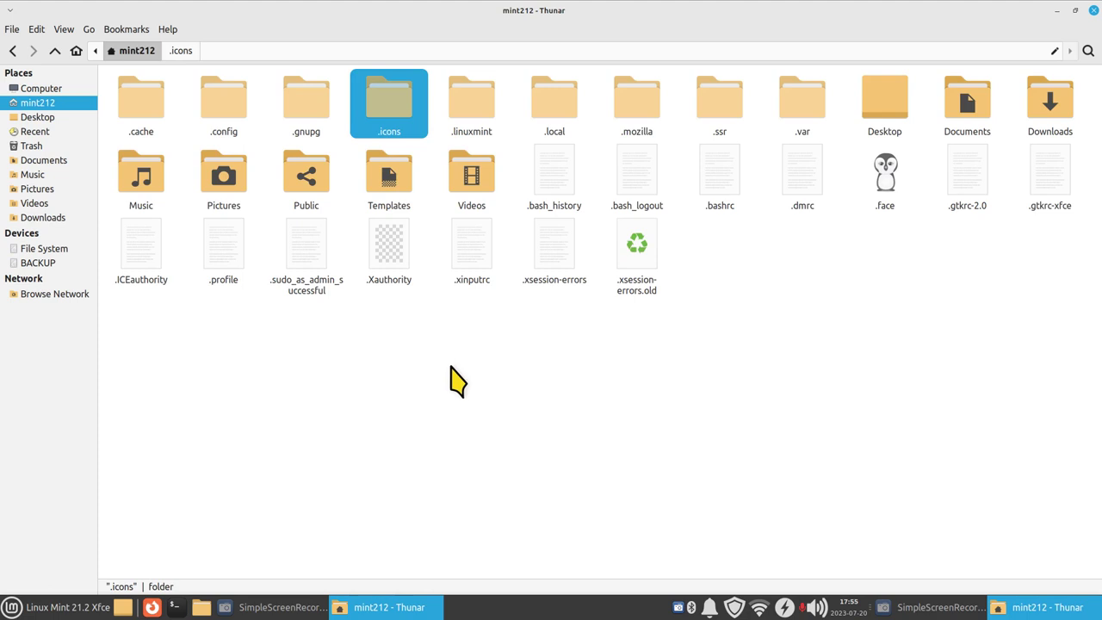
{"action": "right_click", "coordinate": [451, 370]}
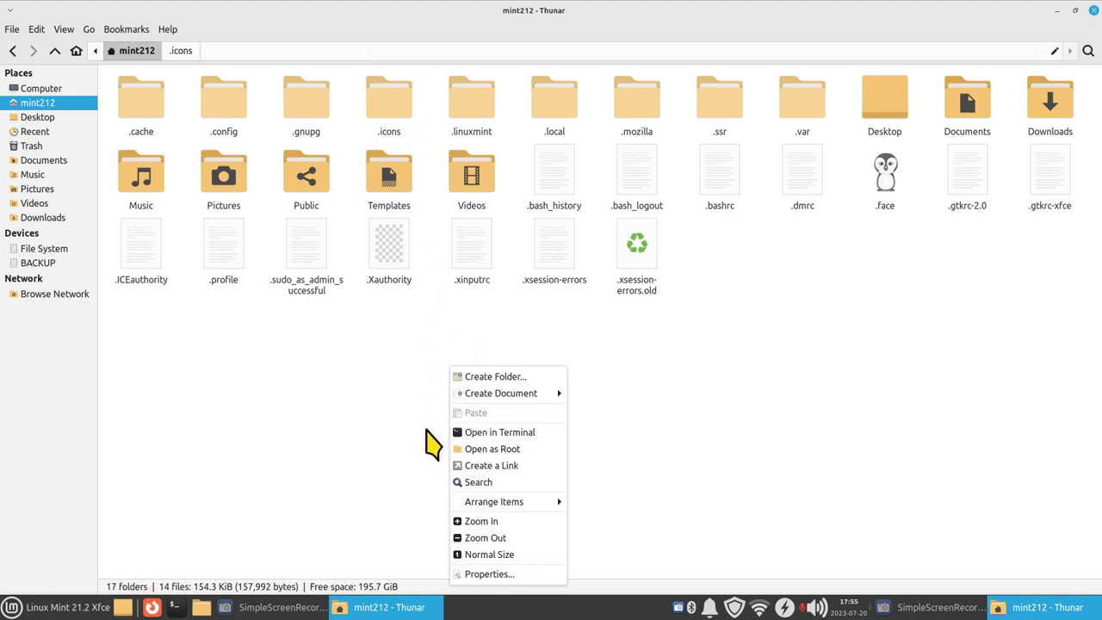
{"action": "left_click", "coordinate": [412, 217]}
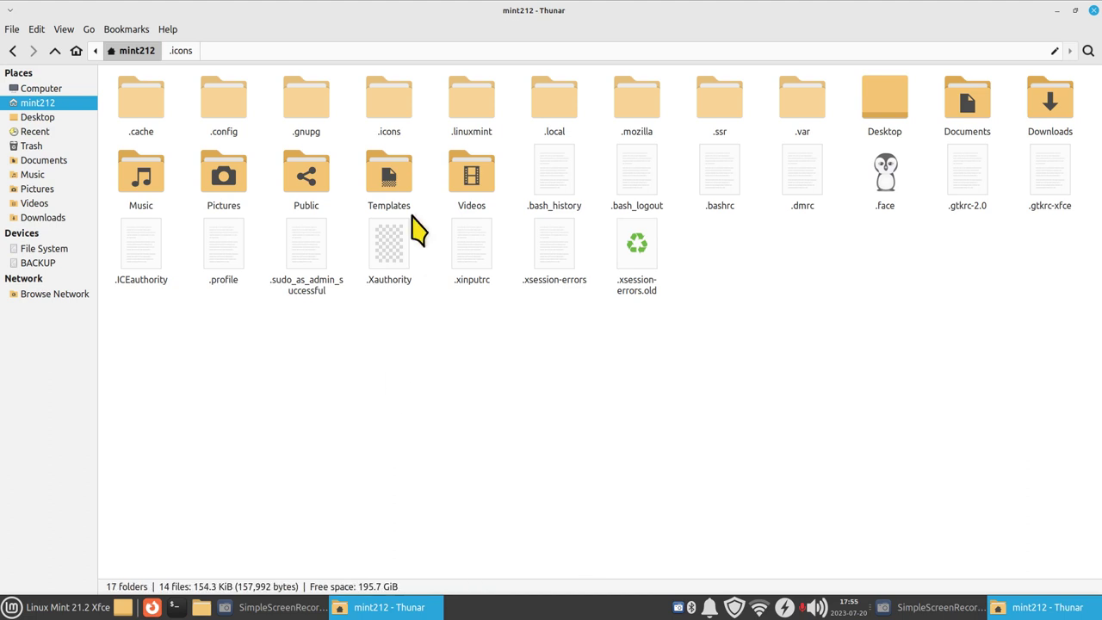
Step: Select the Radioactive folder inside .icons and minimize the file manager
{"action": "double_click", "coordinate": [393, 110]}
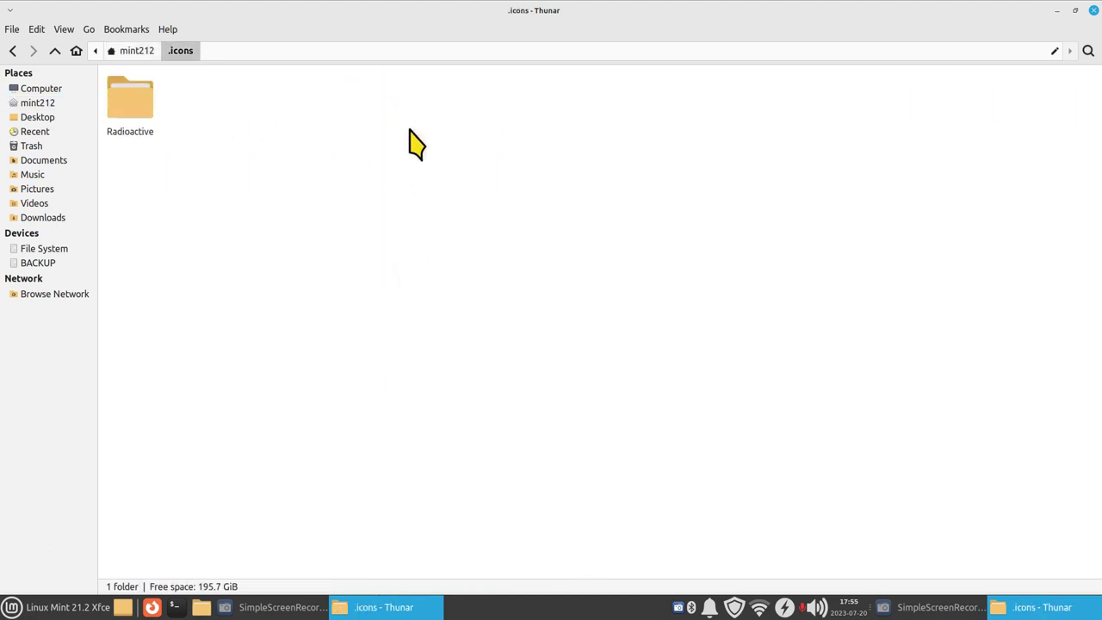
{"action": "left_click", "coordinate": [142, 119]}
{"action": "left_click", "coordinate": [1058, 11]}
Step: Examine the cursor themes in the Mouse and Touchpad settings, then close the settings and switch back to Thunar
{"action": "key", "text": "super"}
{"action": "left_click", "coordinate": [320, 161]}
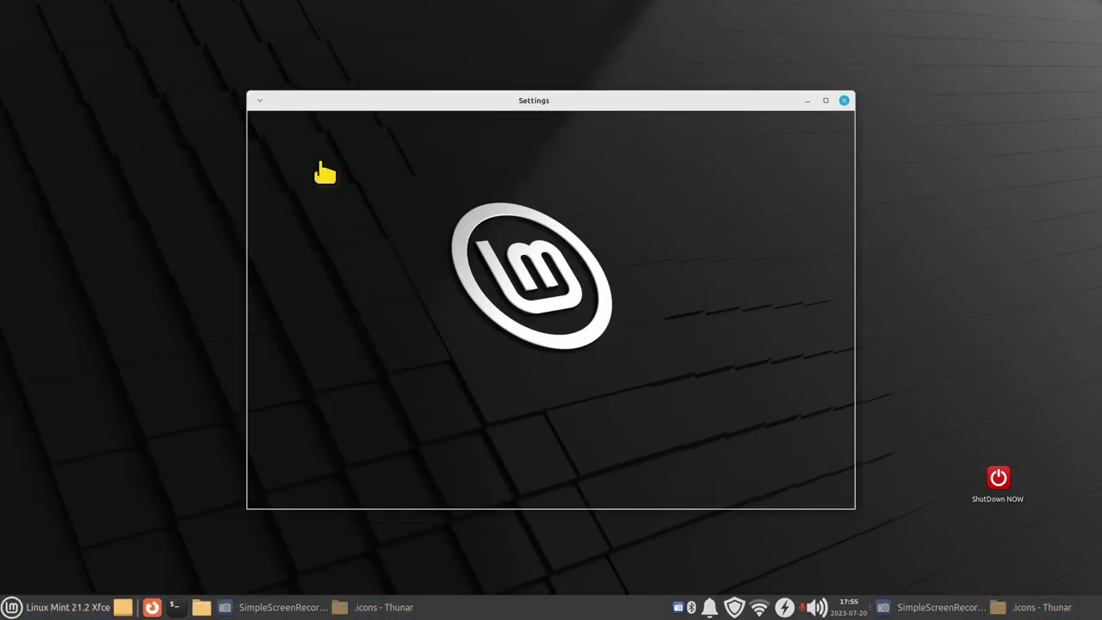
{"action": "left_click", "coordinate": [635, 244]}
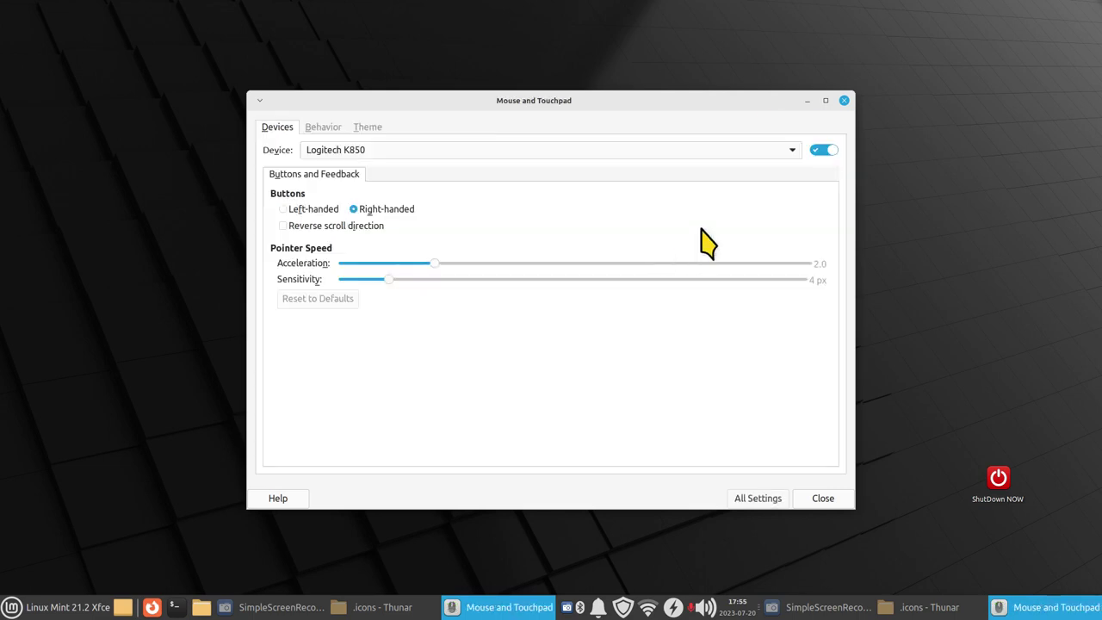
{"action": "left_click", "coordinate": [375, 127]}
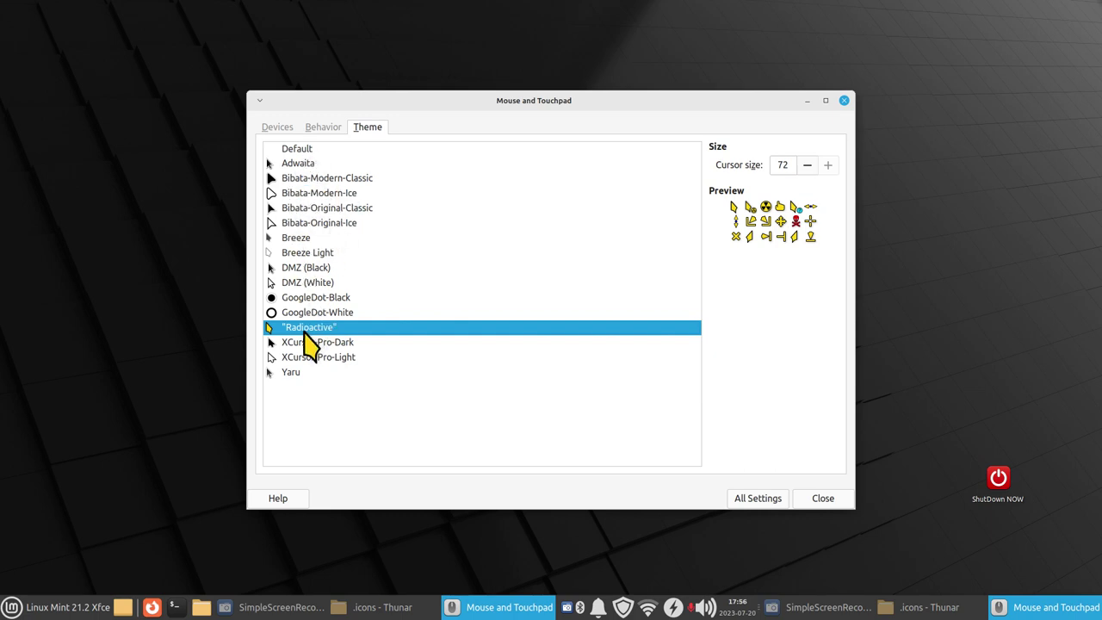
{"action": "left_click", "coordinate": [756, 497]}
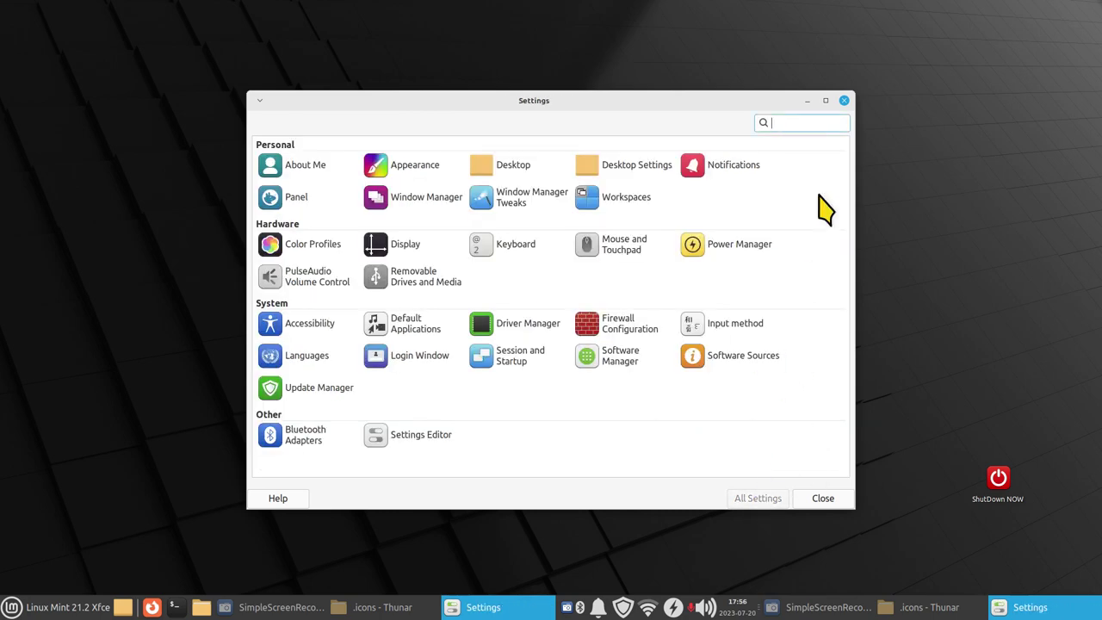
{"action": "left_click", "coordinate": [845, 101]}
{"action": "key", "text": "alt+Tab"}
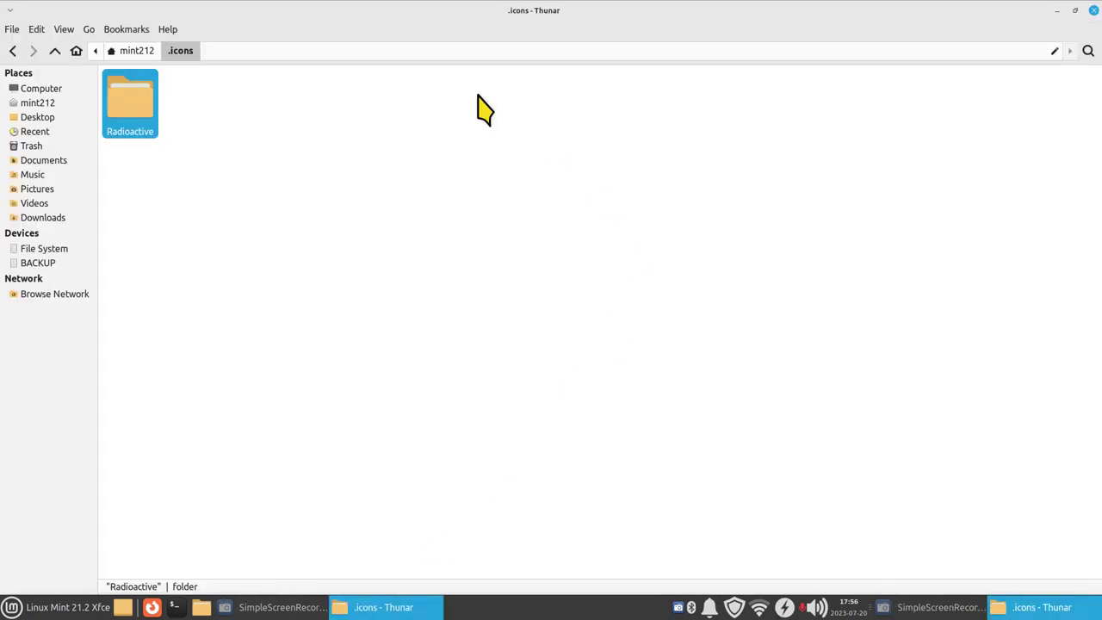
Step: Hide the hidden files in the mint212 home folder again and close the file manager
{"action": "left_click", "coordinate": [143, 51]}
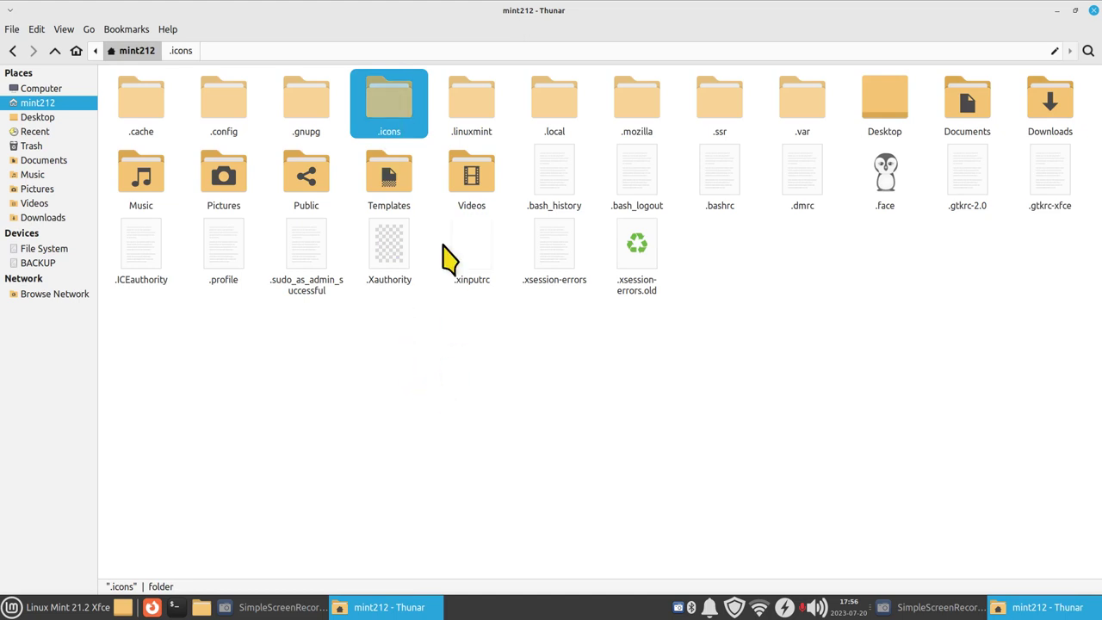
{"action": "right_click", "coordinate": [422, 394]}
{"action": "left_click", "coordinate": [476, 487]}
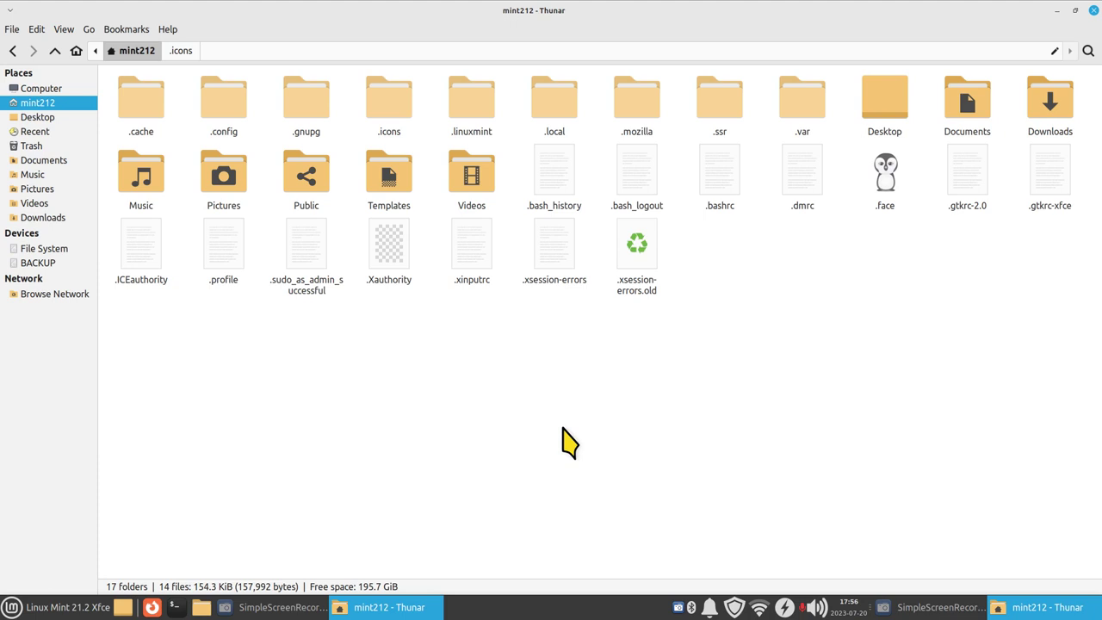
{"action": "key", "text": "ctrl+h"}
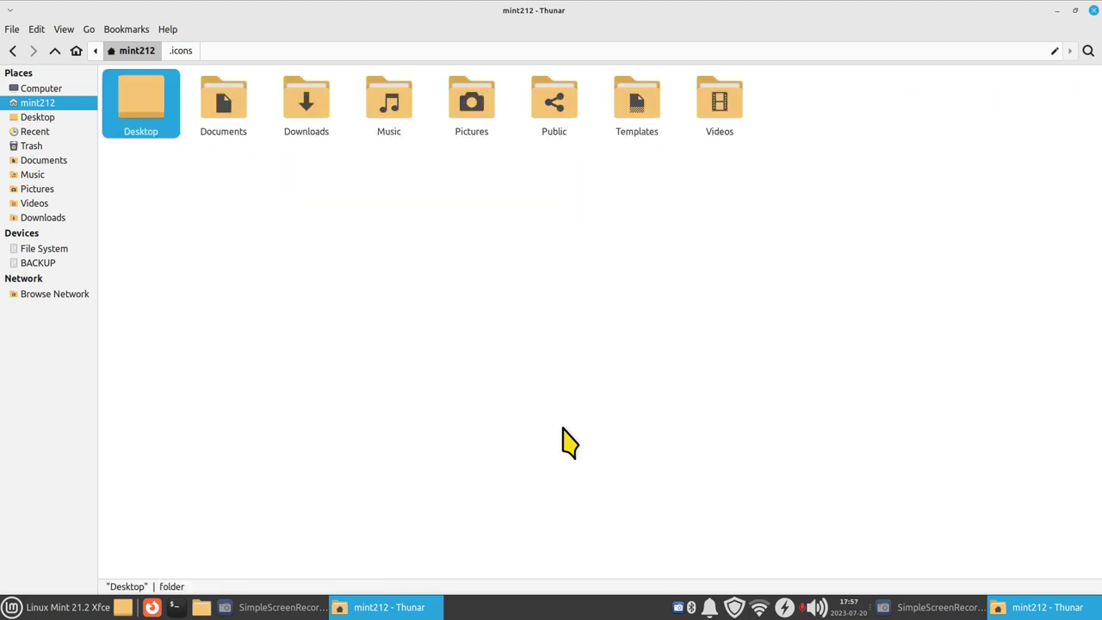
{"action": "key", "text": "ctrl+w"}
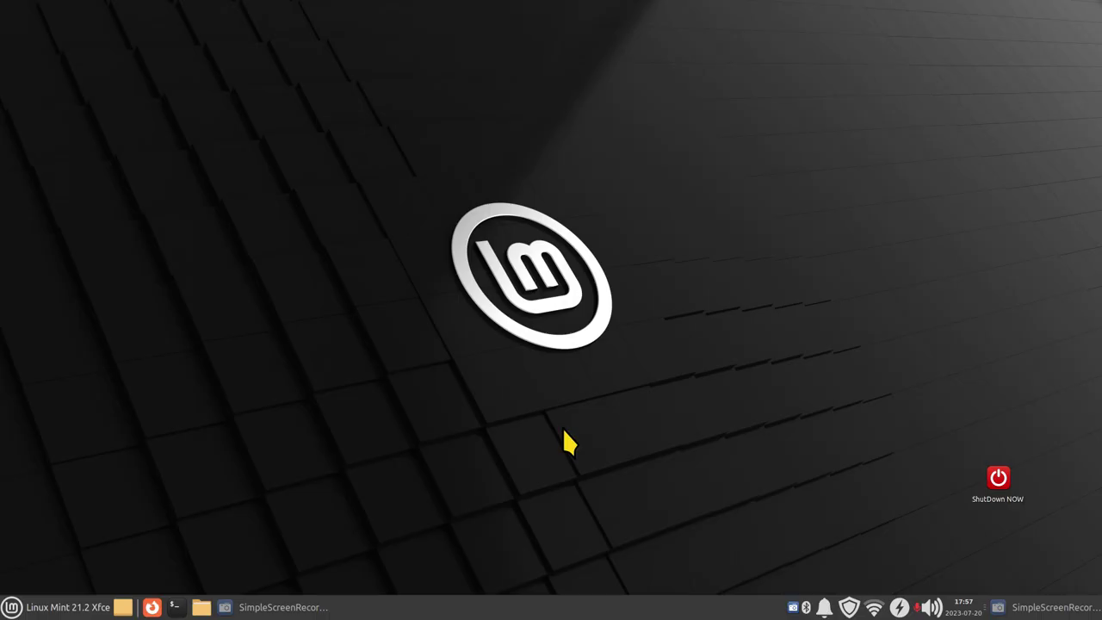
Step: List the command history in a new terminal and enlarge the terminal text
{"action": "left_click", "coordinate": [175, 607]}
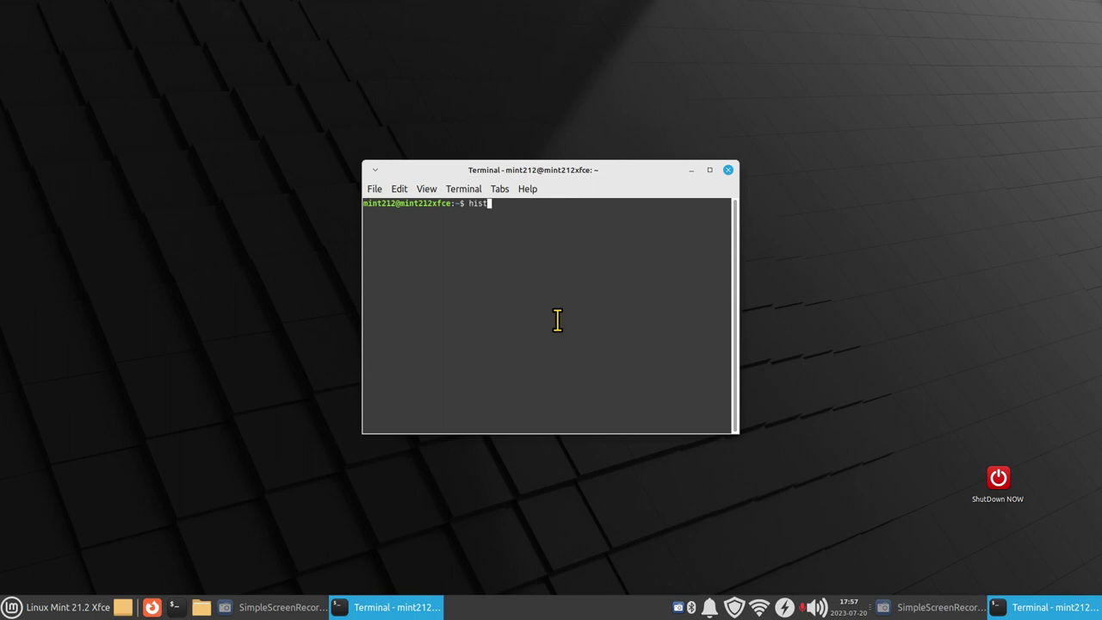
{"action": "key", "text": "Return"}
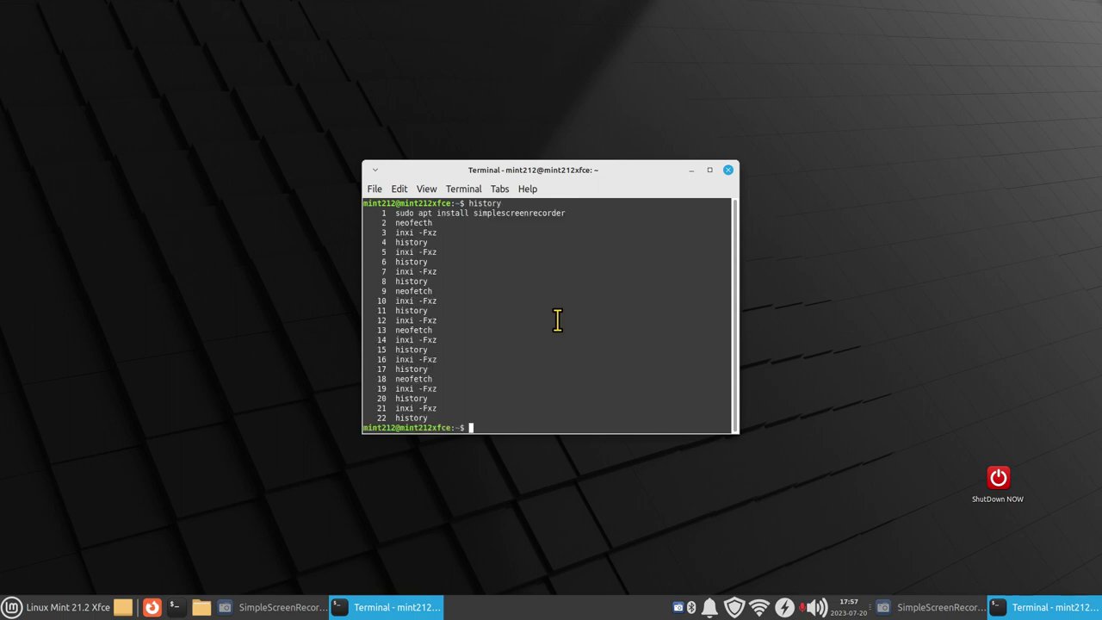
{"action": "key", "text": "ctrl+plus"}
{"action": "key", "text": "ctrl+plus"}
{"action": "key", "text": "ctrl+plus"}
{"action": "key", "text": "ctrl+plus"}
{"action": "key", "text": "ctrl+plus"}
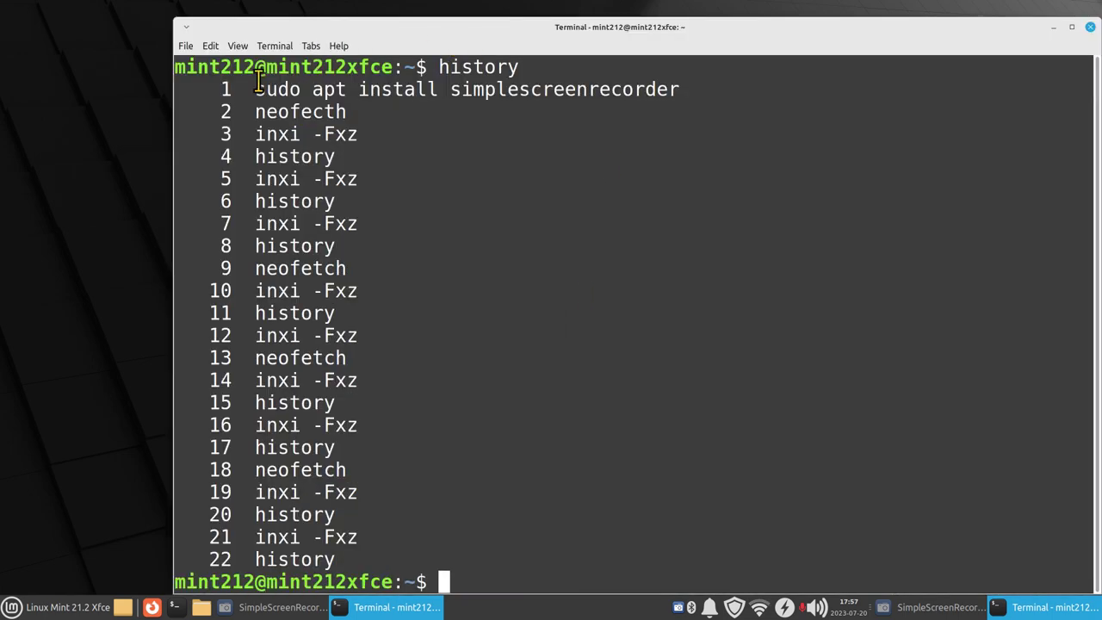
Step: Highlight "sudo apt install" and "simplescreenrecorder" in the first history entry, and close the terminal
{"action": "left_click_drag", "start_coordinate": [256, 89], "coordinate": [433, 90]}
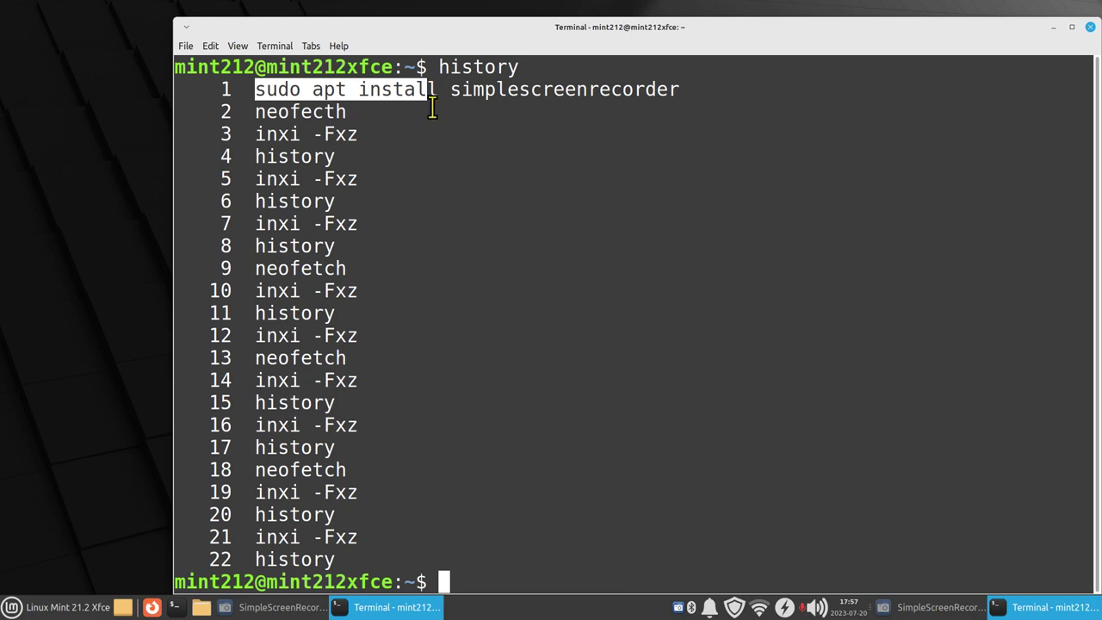
{"action": "left_click", "coordinate": [445, 90]}
{"action": "left_click_drag", "start_coordinate": [447, 90], "coordinate": [698, 90]}
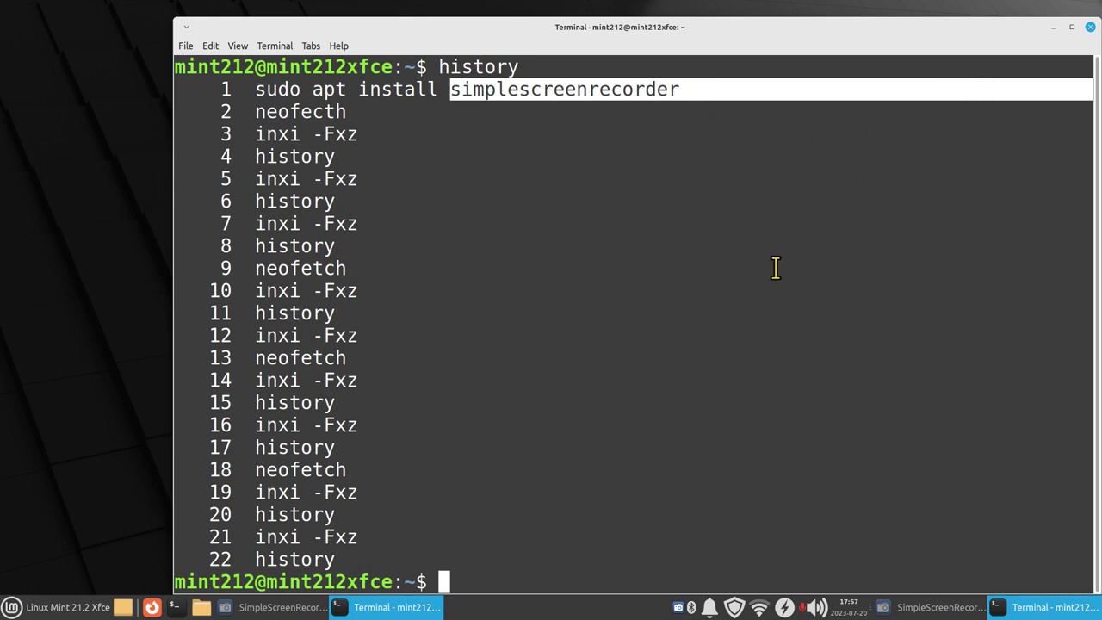
{"action": "key", "text": "ctrl+d"}
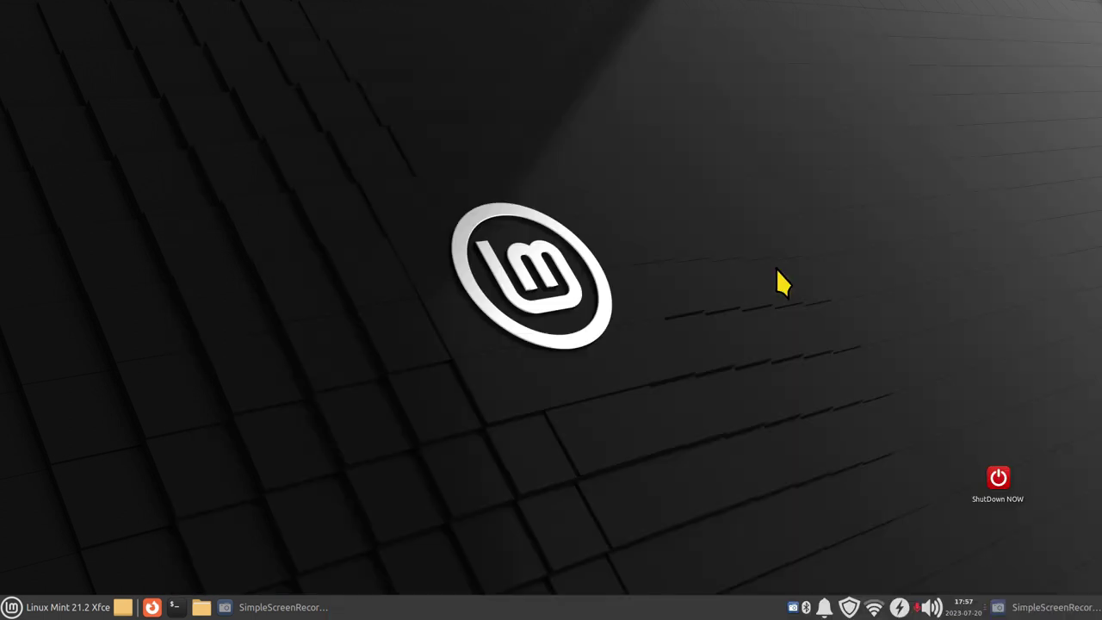
Step: Resize the Linux Mint application menu to be taller and slightly narrower, and close it
{"action": "left_click", "coordinate": [3, 617]}
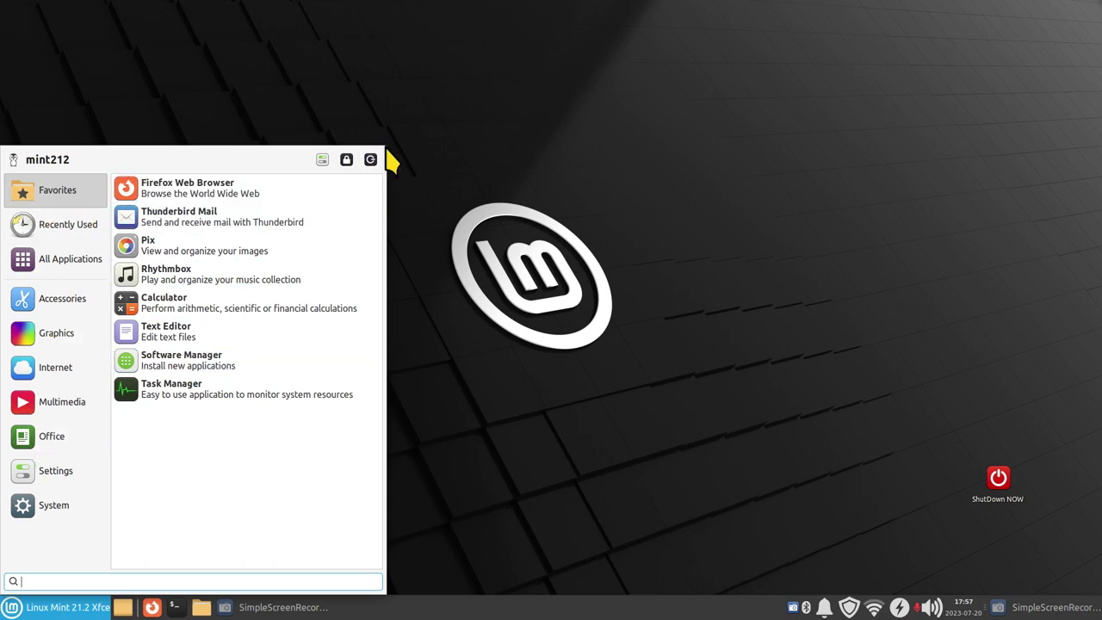
{"action": "left_click_drag", "start_coordinate": [384, 147], "coordinate": [350, 113]}
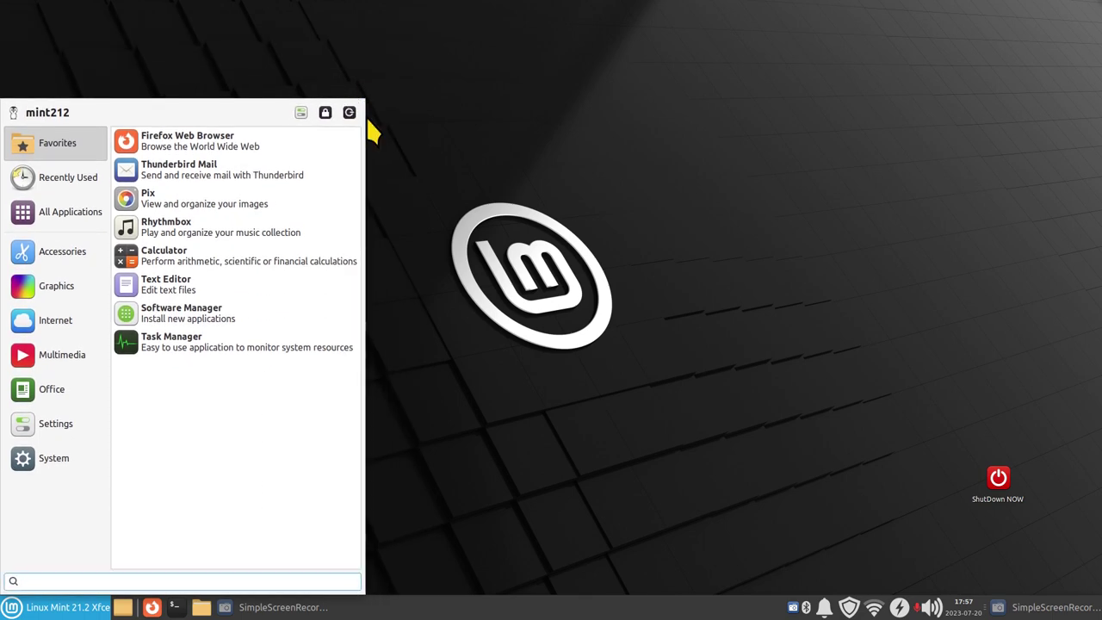
{"action": "mouse_move", "coordinate": [370, 93]}
{"action": "left_mouse_down"}
{"action": "mouse_move", "coordinate": [376, 87]}
{"action": "mouse_move", "coordinate": [313, 37]}
{"action": "mouse_move", "coordinate": [313, 266]}
{"action": "mouse_move", "coordinate": [398, 123]}
{"action": "mouse_move", "coordinate": [337, 26]}
{"action": "mouse_move", "coordinate": [340, 91]}
{"action": "mouse_move", "coordinate": [354, 88]}
{"action": "left_mouse_up"}
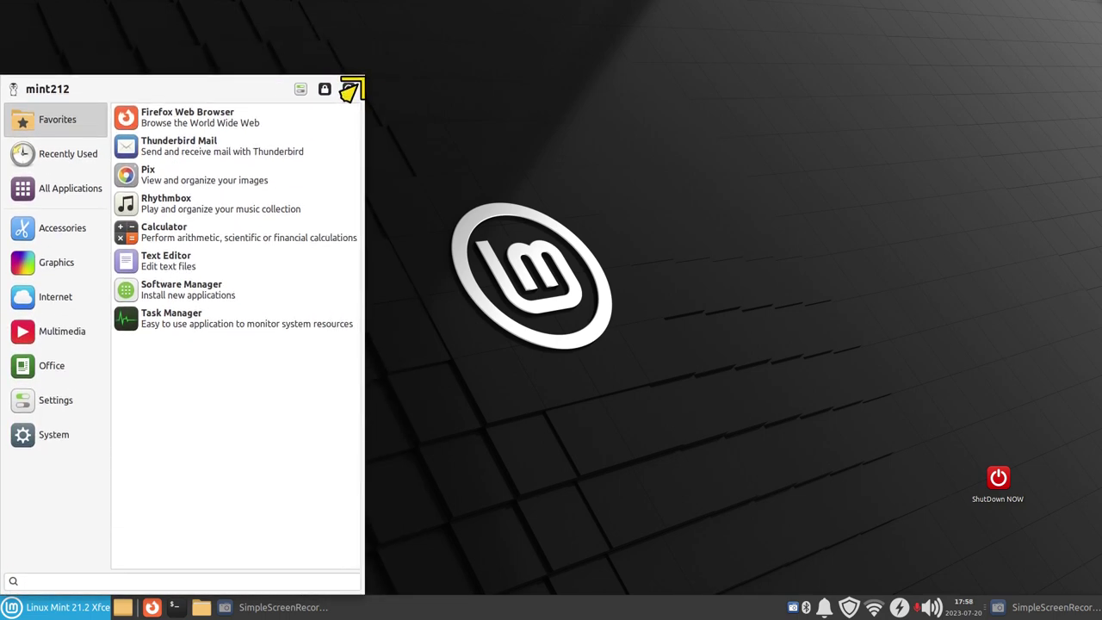
{"action": "left_click", "coordinate": [383, 491]}
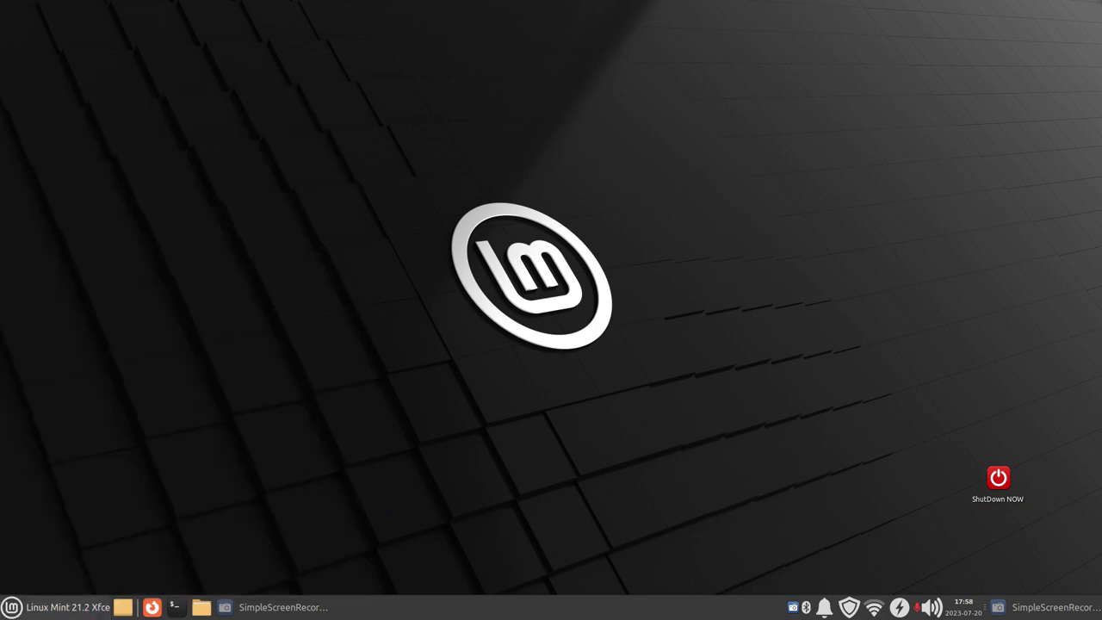
Step: Enable the Shut Down and Restart commands in the Whisker Menu properties and close the dialog
{"action": "right_click", "coordinate": [12, 607]}
{"action": "left_click", "coordinate": [53, 510]}
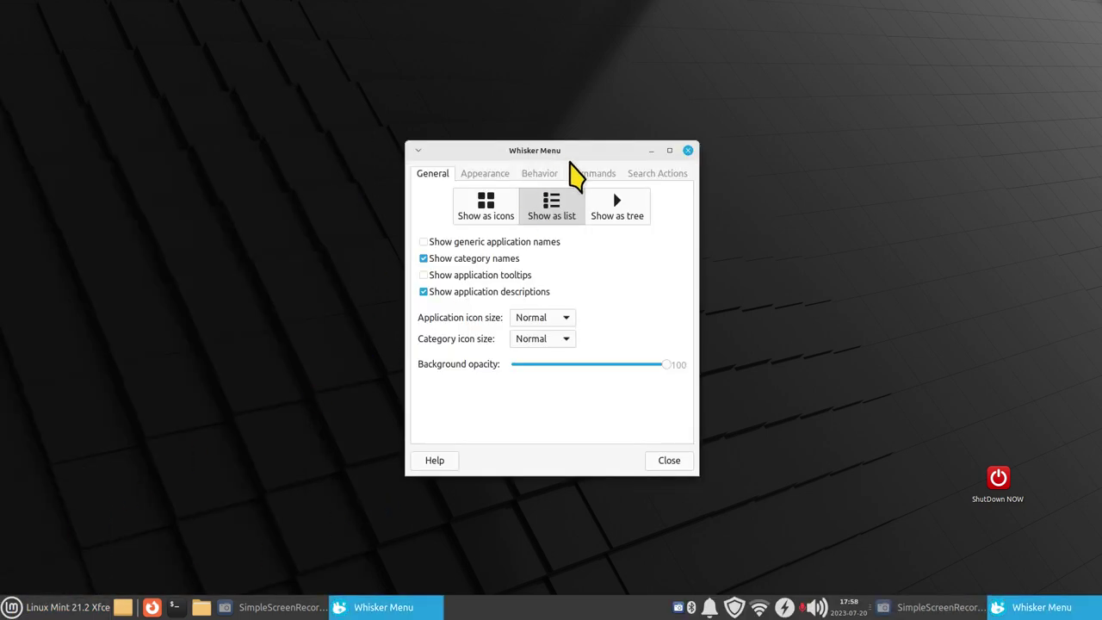
{"action": "left_click", "coordinate": [592, 173]}
{"action": "left_click", "coordinate": [423, 311]}
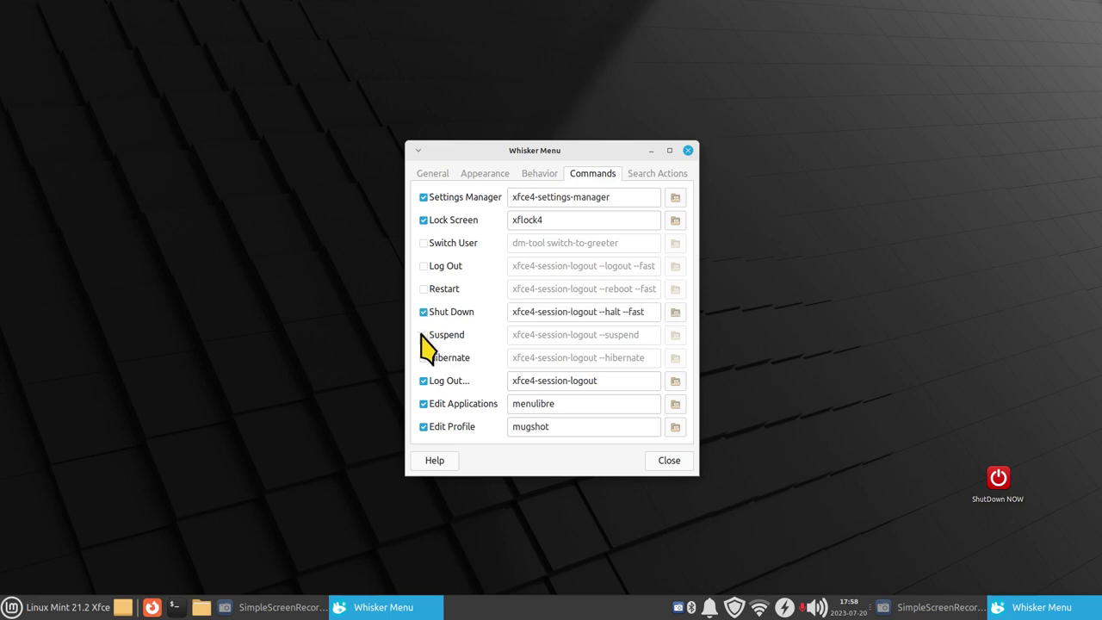
{"action": "left_click", "coordinate": [423, 289]}
{"action": "left_click", "coordinate": [669, 461]}
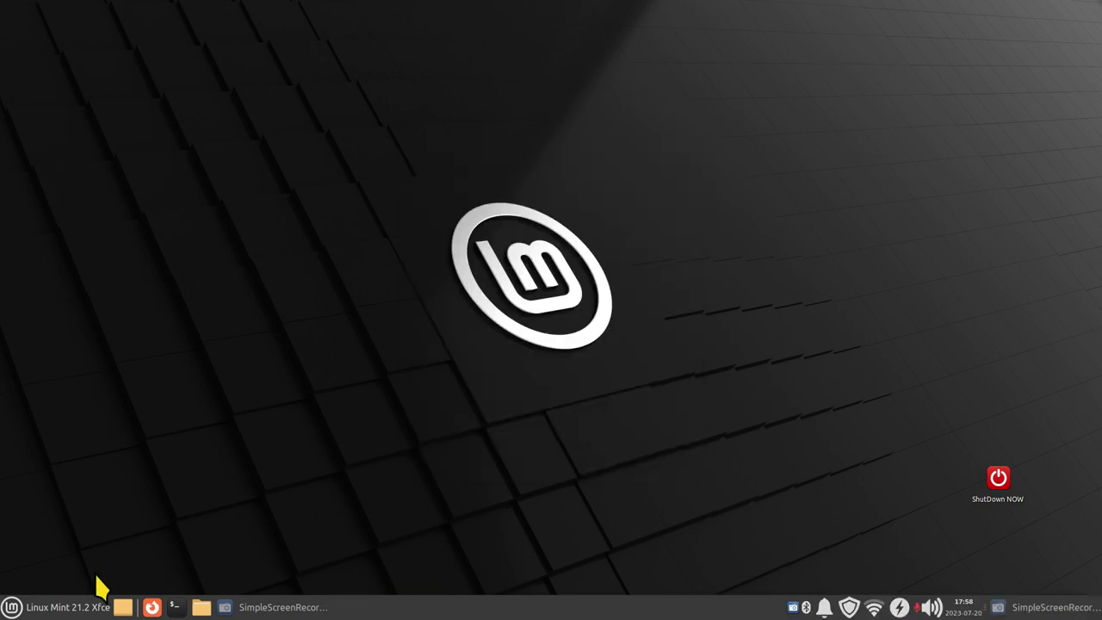
Step: Call up the shut down and restart confirmations from the application menu, cancelling each one, and close the menu
{"action": "left_click", "coordinate": [43, 607]}
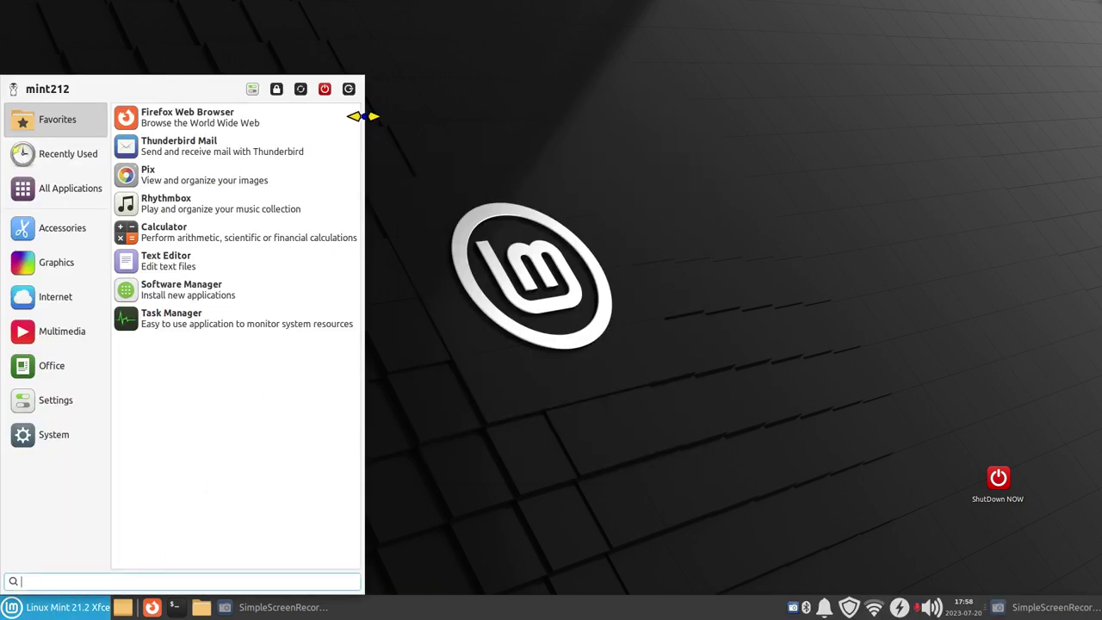
{"action": "left_click", "coordinate": [324, 89]}
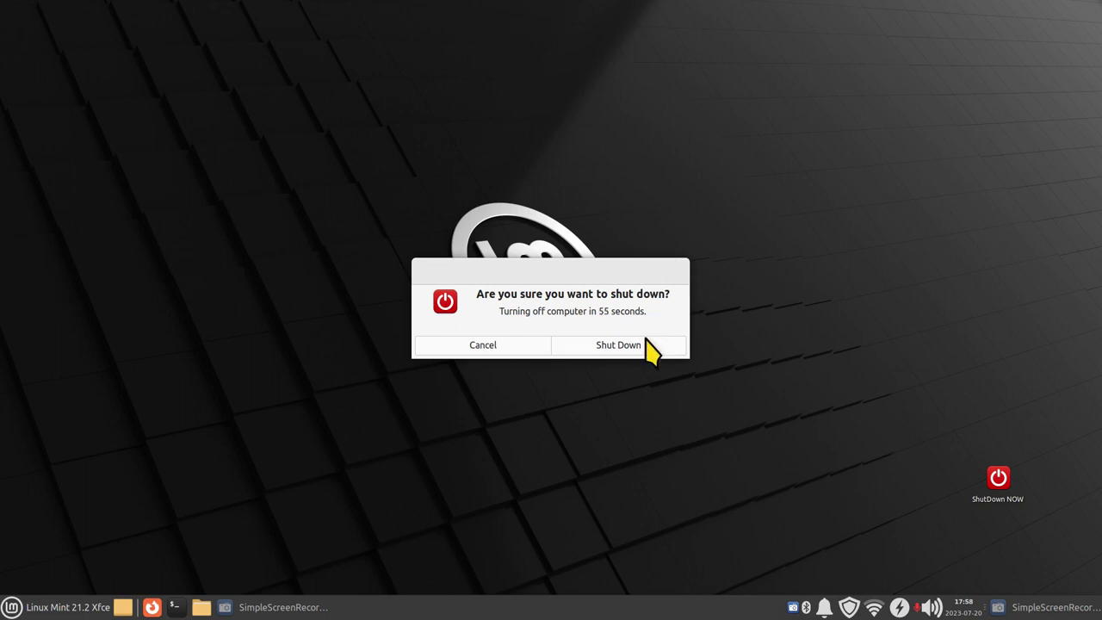
{"action": "left_click", "coordinate": [484, 349]}
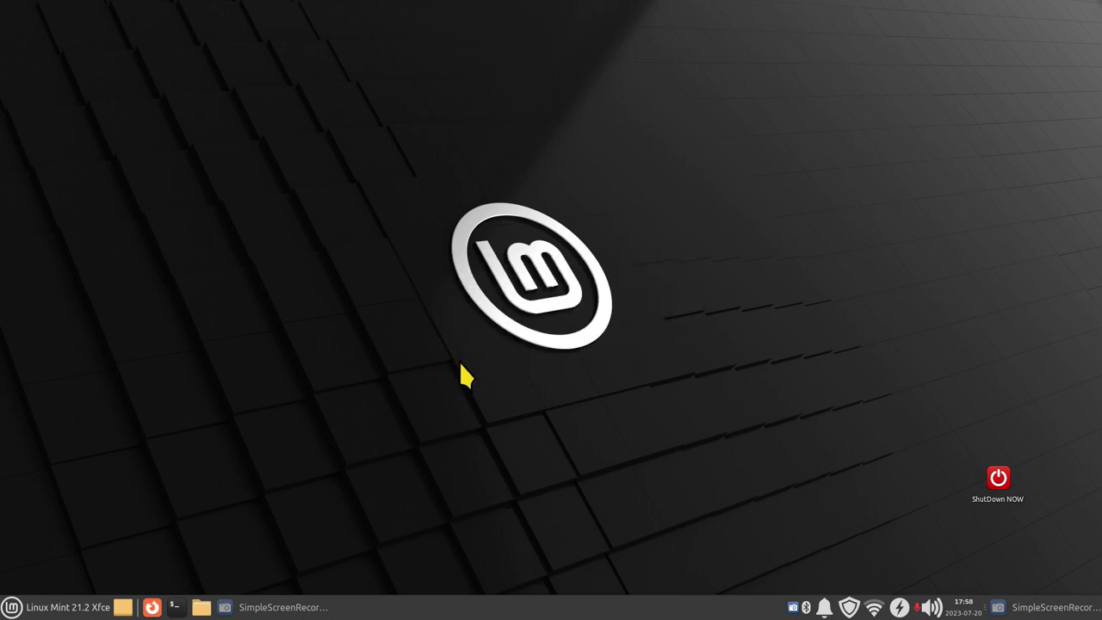
{"action": "left_click", "coordinate": [60, 607]}
{"action": "left_click", "coordinate": [302, 90]}
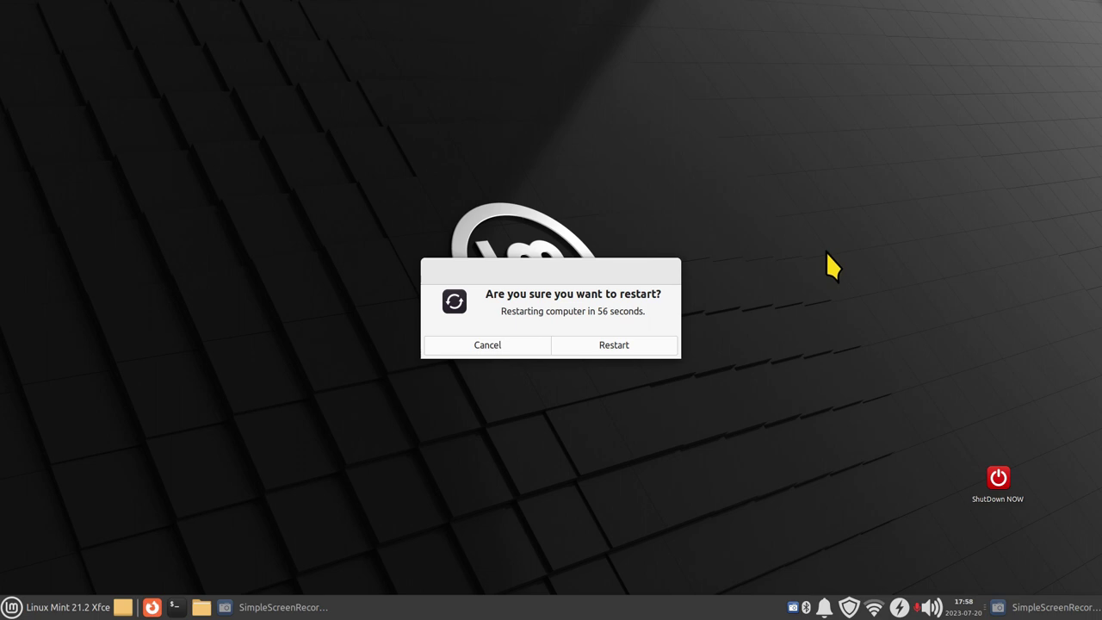
{"action": "left_click", "coordinate": [476, 351]}
{"action": "left_click", "coordinate": [60, 607]}
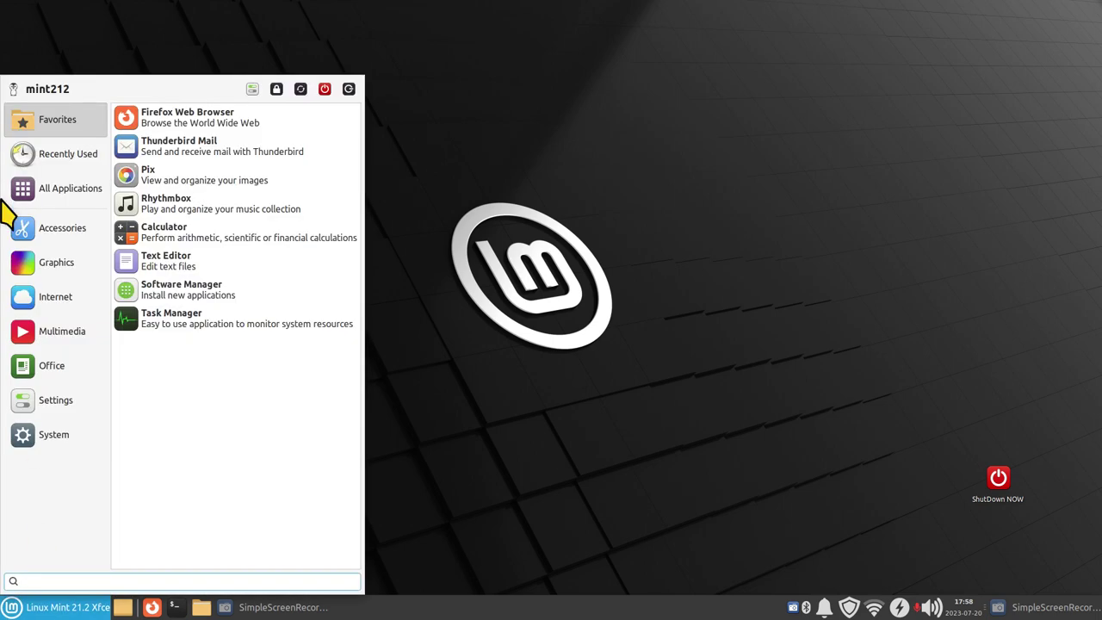
{"action": "left_click", "coordinate": [458, 394]}
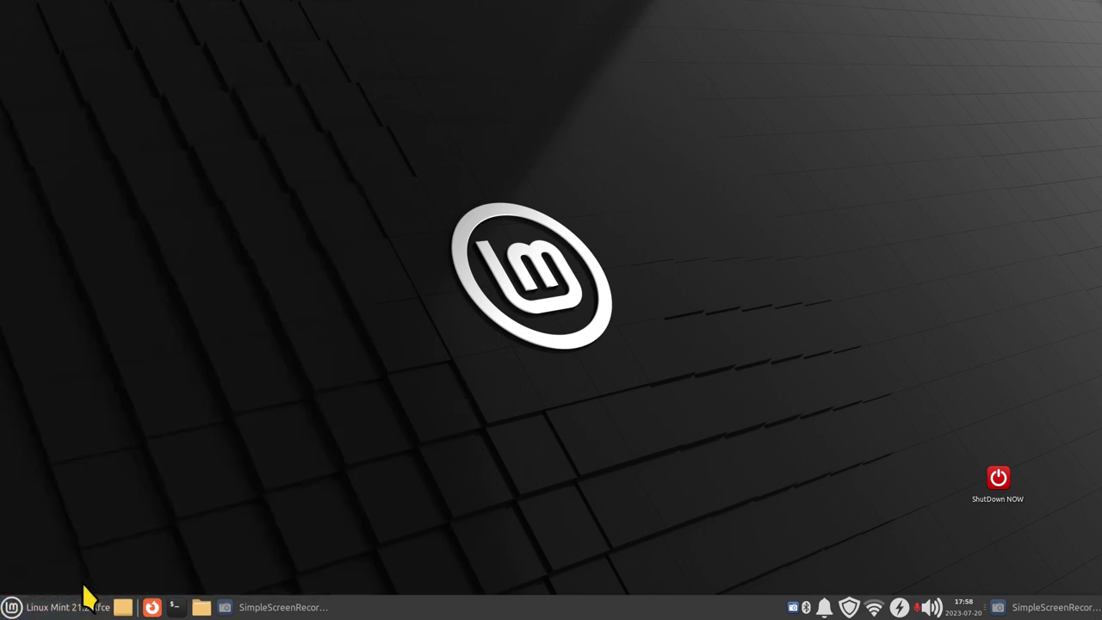
Step: Set the Whisker Menu's application and category icon sizes to Very Large, and check the result in the application menu
{"action": "right_click", "coordinate": [12, 610]}
{"action": "left_click", "coordinate": [55, 515]}
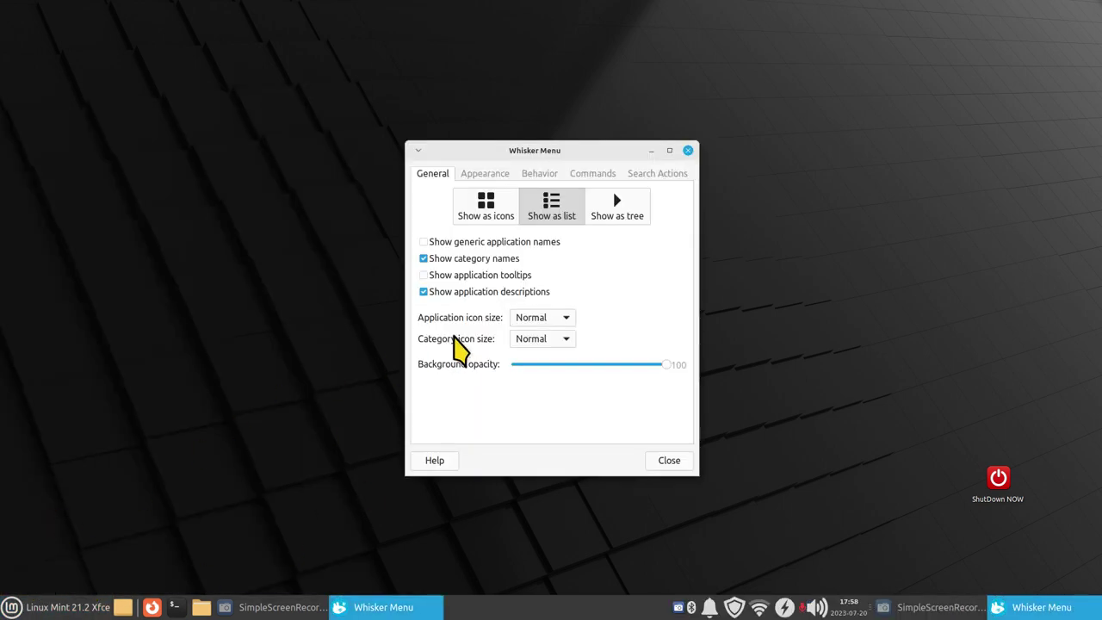
{"action": "left_click", "coordinate": [529, 318]}
{"action": "left_click", "coordinate": [543, 375]}
{"action": "left_click", "coordinate": [544, 339]}
{"action": "left_click", "coordinate": [551, 396]}
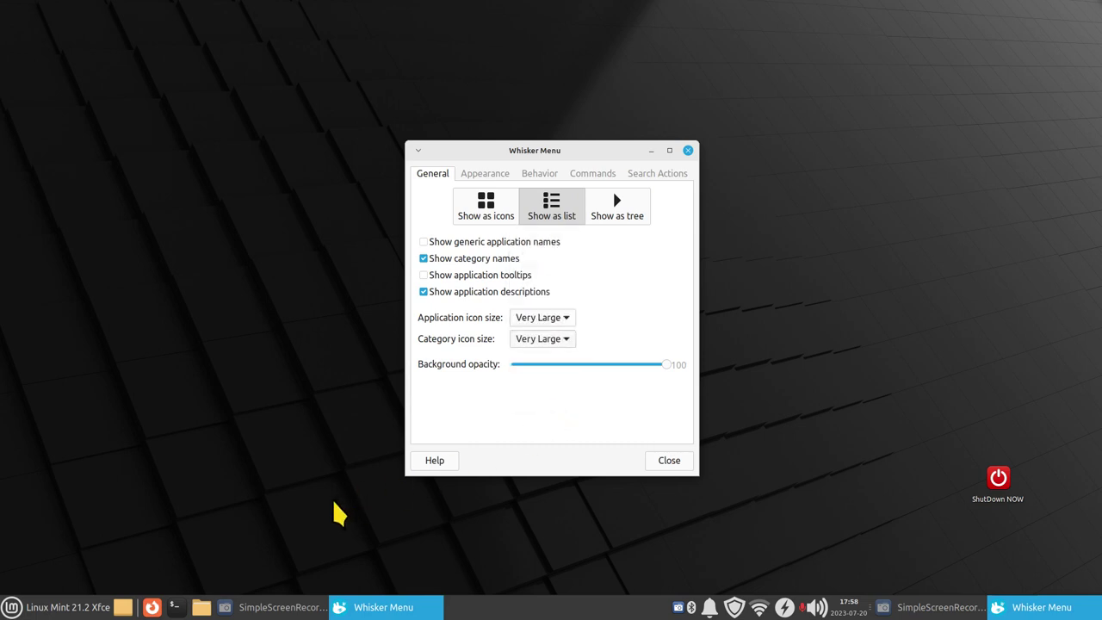
{"action": "left_click", "coordinate": [680, 463]}
{"action": "key", "text": "super"}
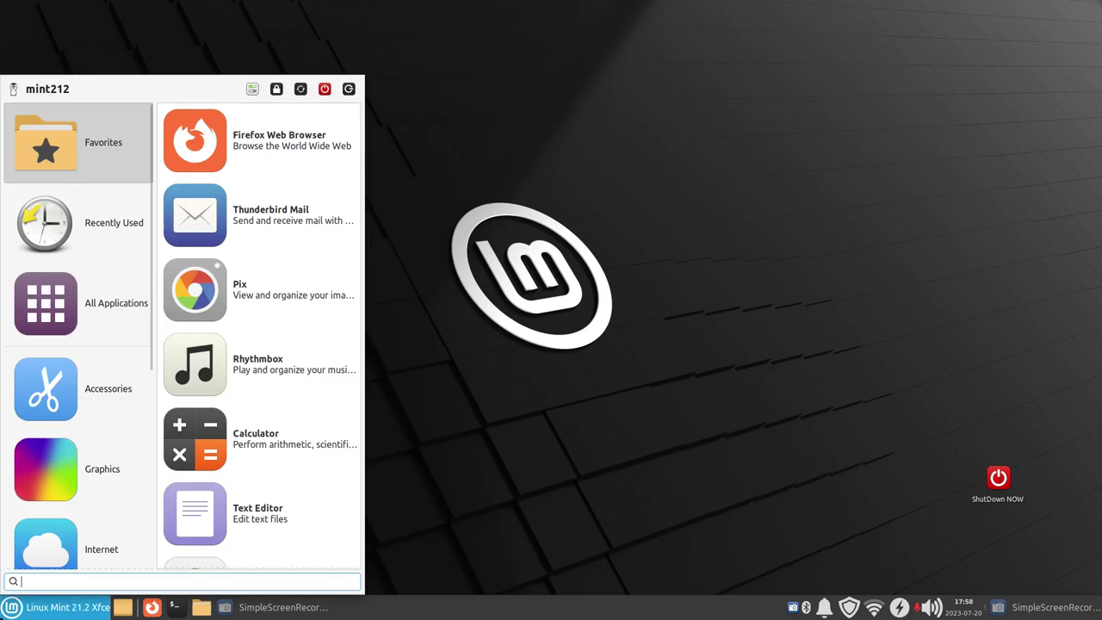
{"action": "left_click", "coordinate": [503, 452]}
Step: Set the Whisker Menu's category and application icon sizes back to Normal, and check the result in the application menu
{"action": "right_click", "coordinate": [24, 604]}
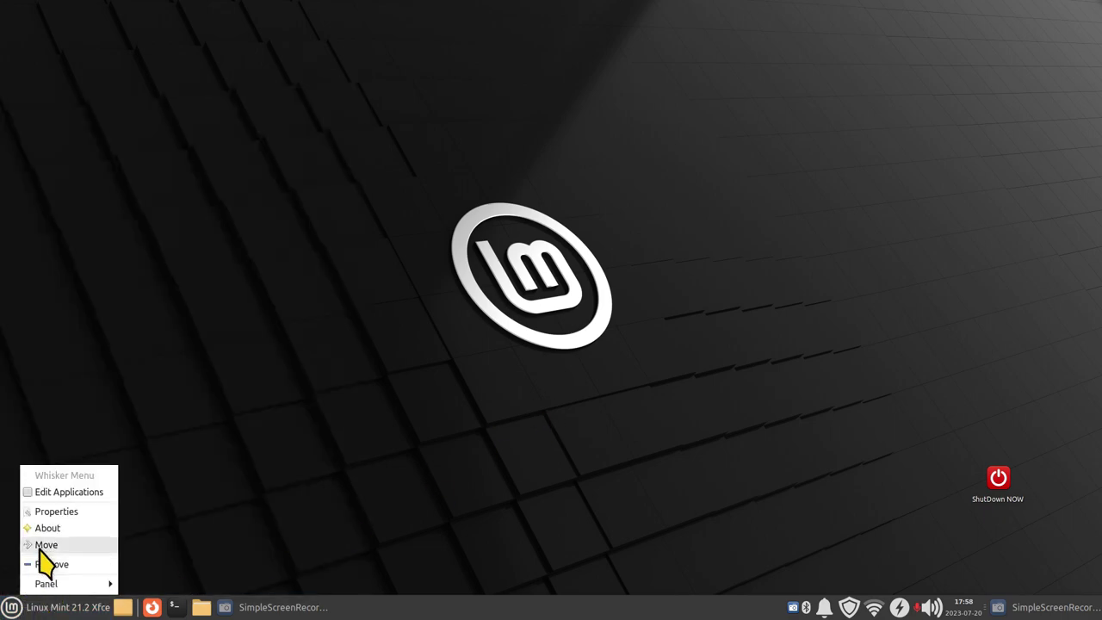
{"action": "left_click", "coordinate": [60, 514]}
{"action": "left_click", "coordinate": [568, 338]}
{"action": "left_click", "coordinate": [563, 282]}
{"action": "left_click", "coordinate": [565, 339]}
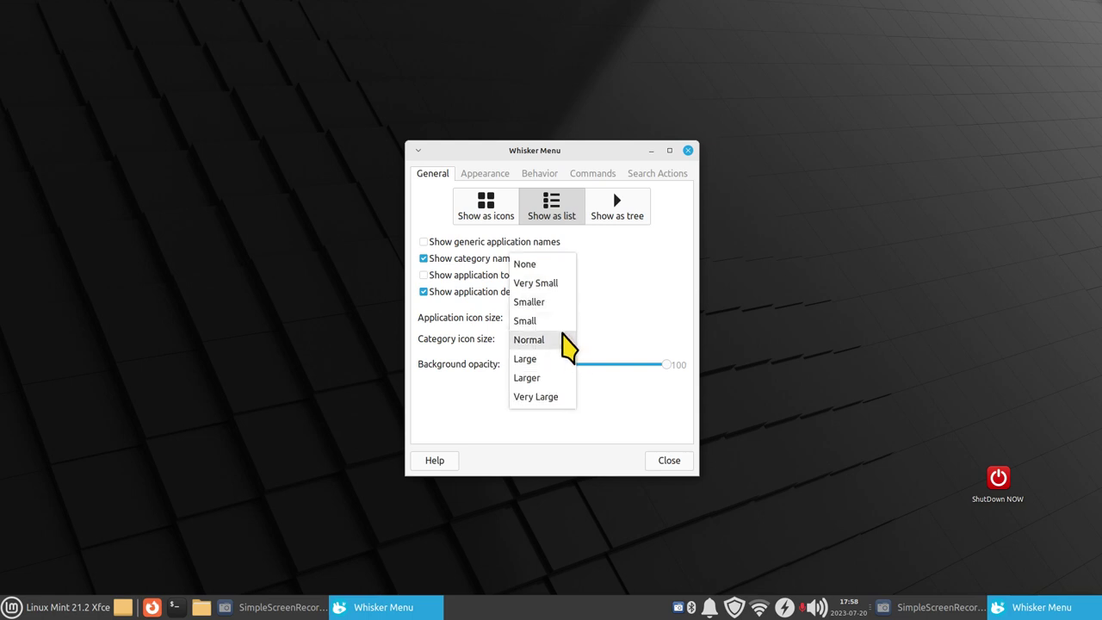
{"action": "key", "text": "End"}
{"action": "key", "text": "Return"}
{"action": "left_click", "coordinate": [558, 317]}
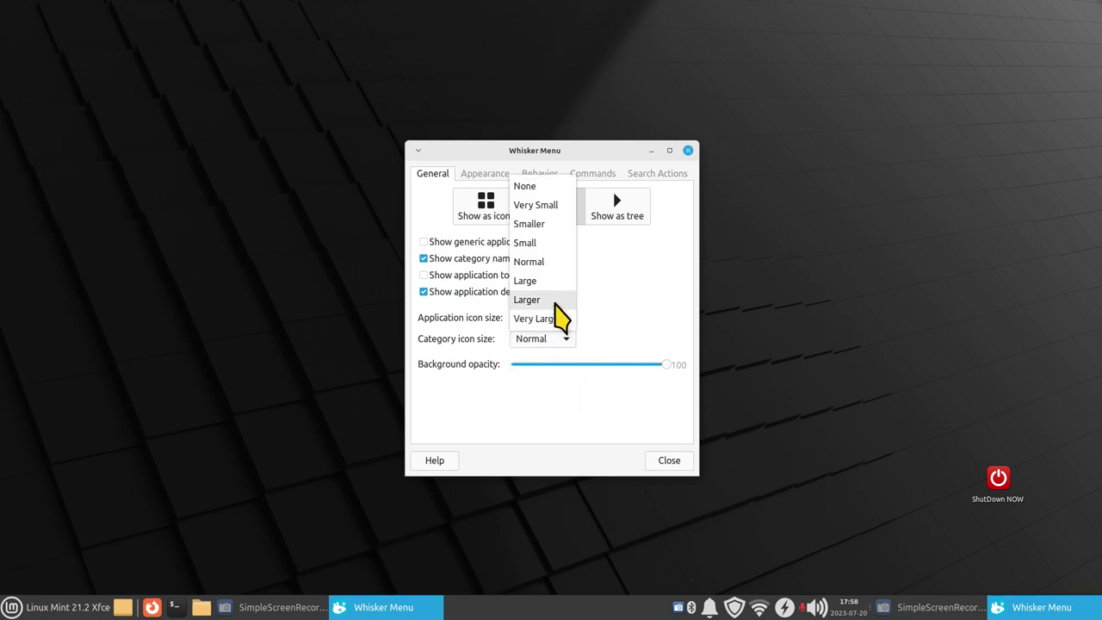
{"action": "left_click", "coordinate": [559, 260]}
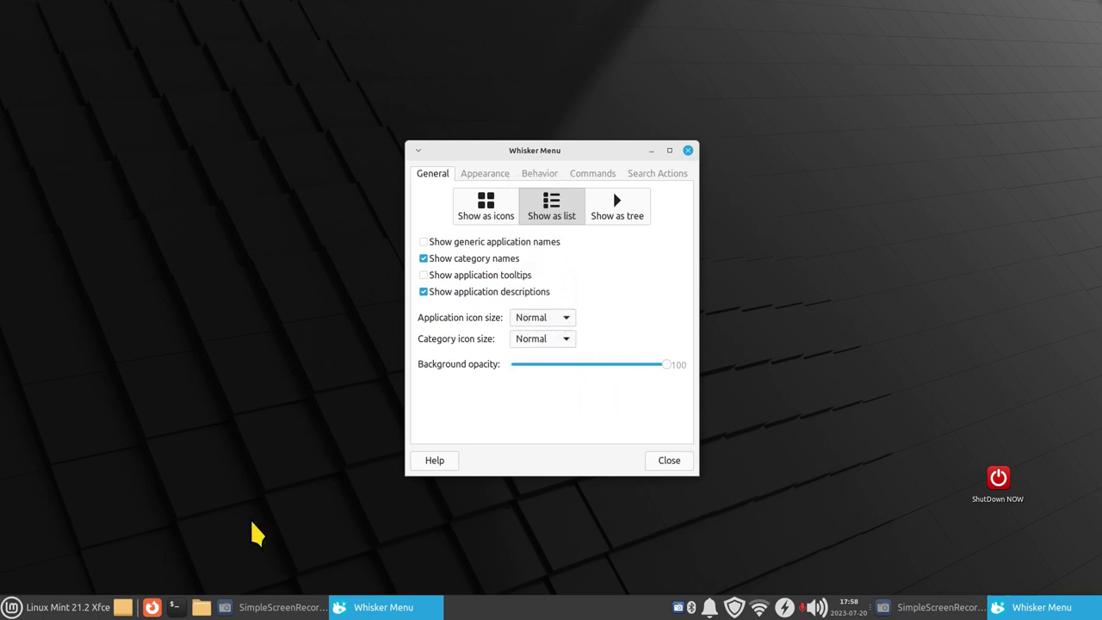
{"action": "left_click", "coordinate": [667, 460]}
{"action": "left_click", "coordinate": [34, 606]}
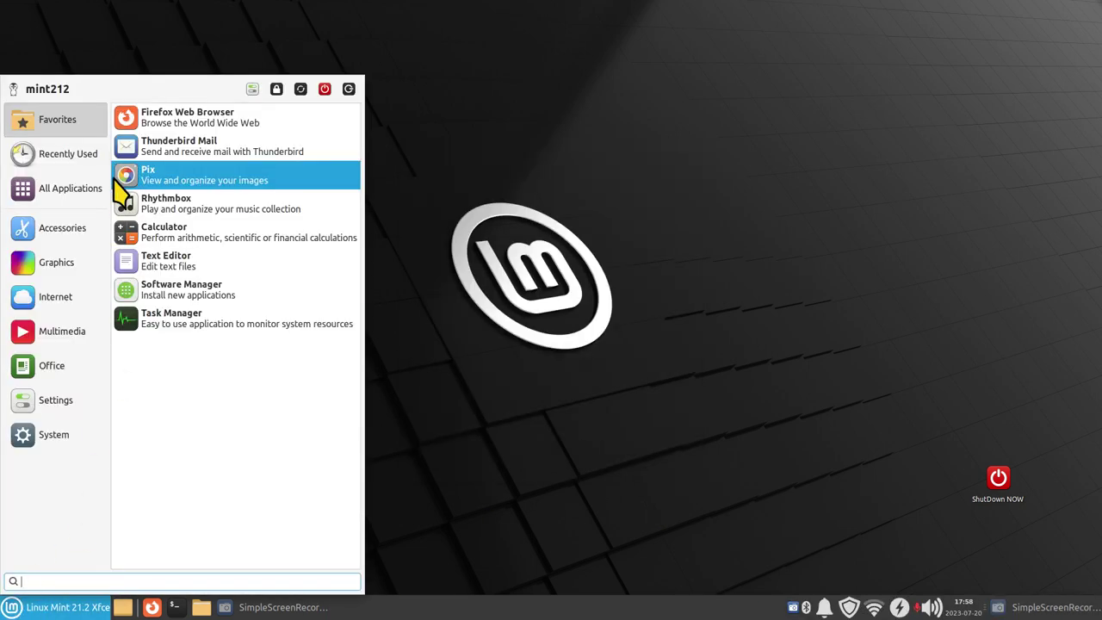
{"action": "left_click", "coordinate": [435, 486]}
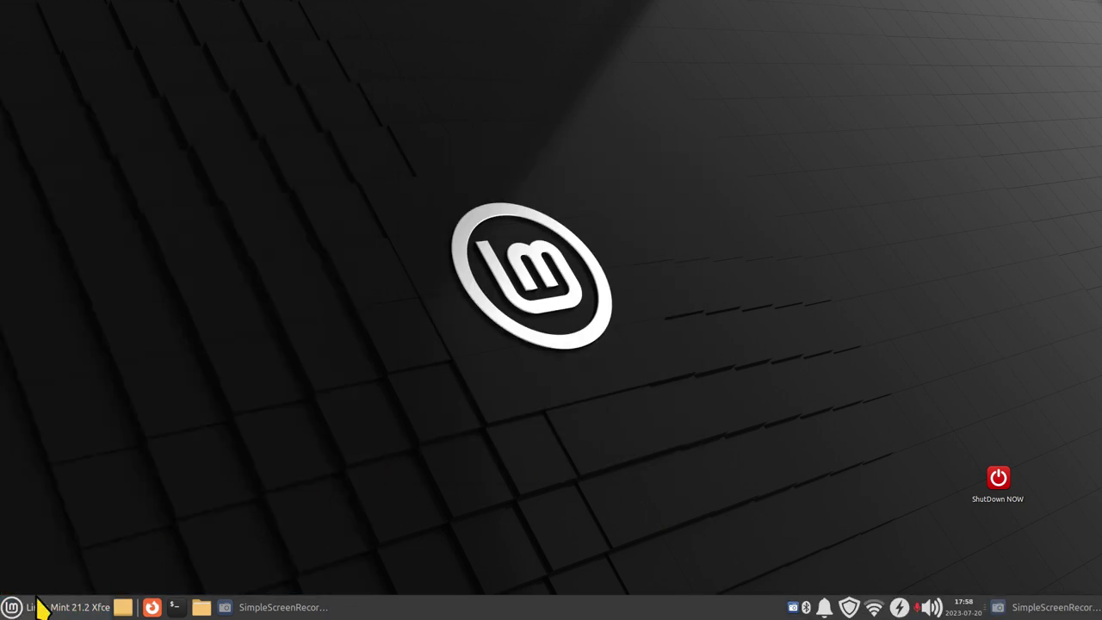
{"action": "left_click", "coordinate": [12, 611]}
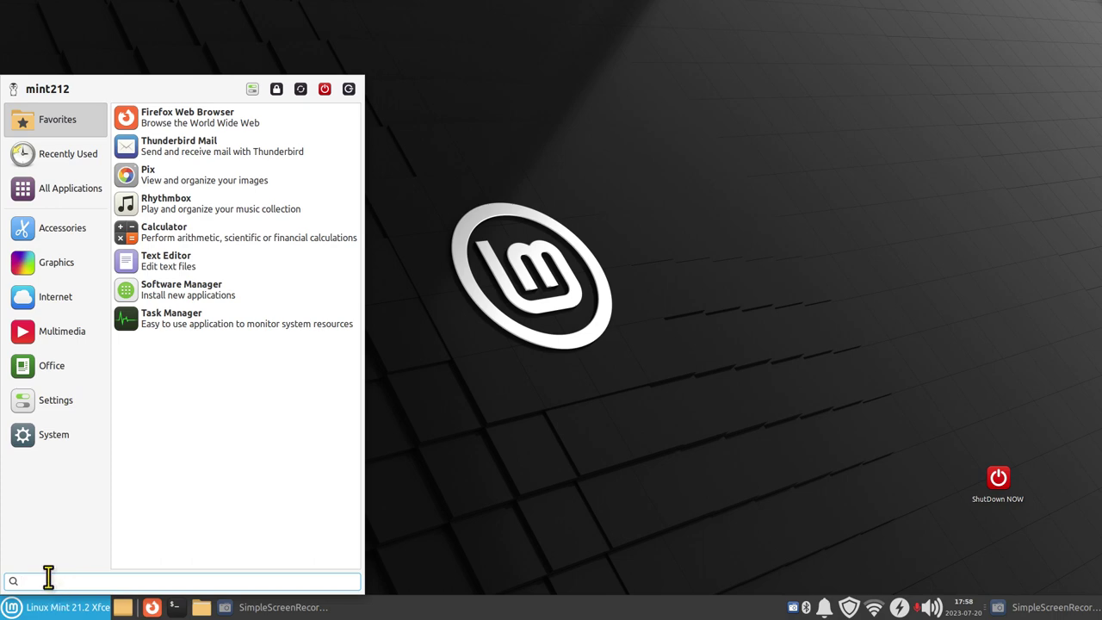
{"action": "left_click", "coordinate": [508, 521]}
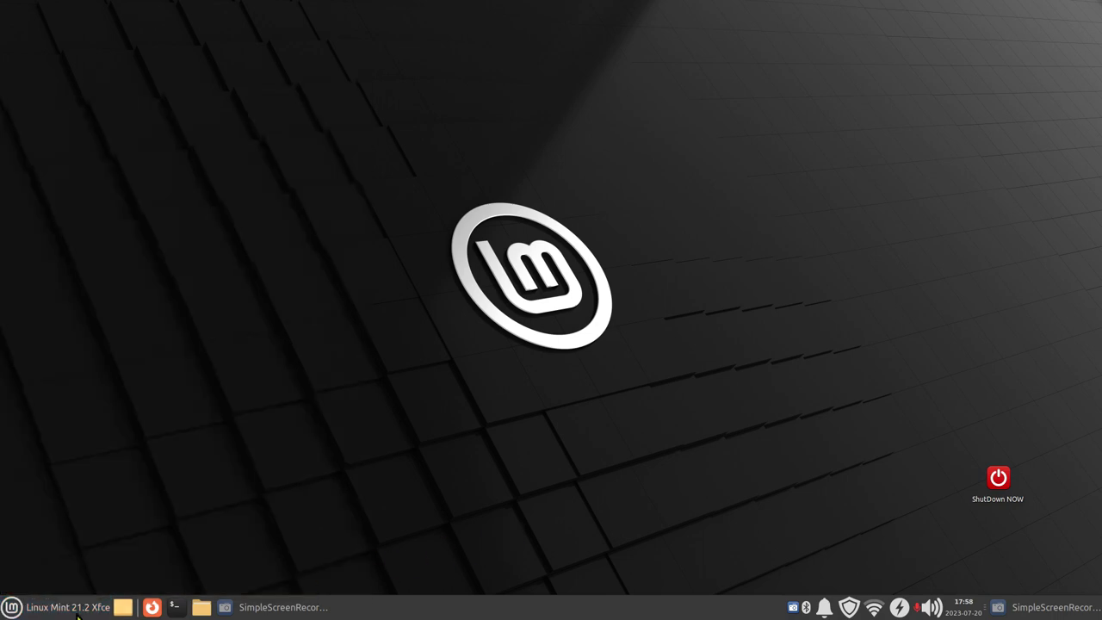
Step: Search the Whisker Menu's panel button icons for "mint", look through the icon sources, and close the icon selection without choosing one
{"action": "right_click", "coordinate": [10, 611]}
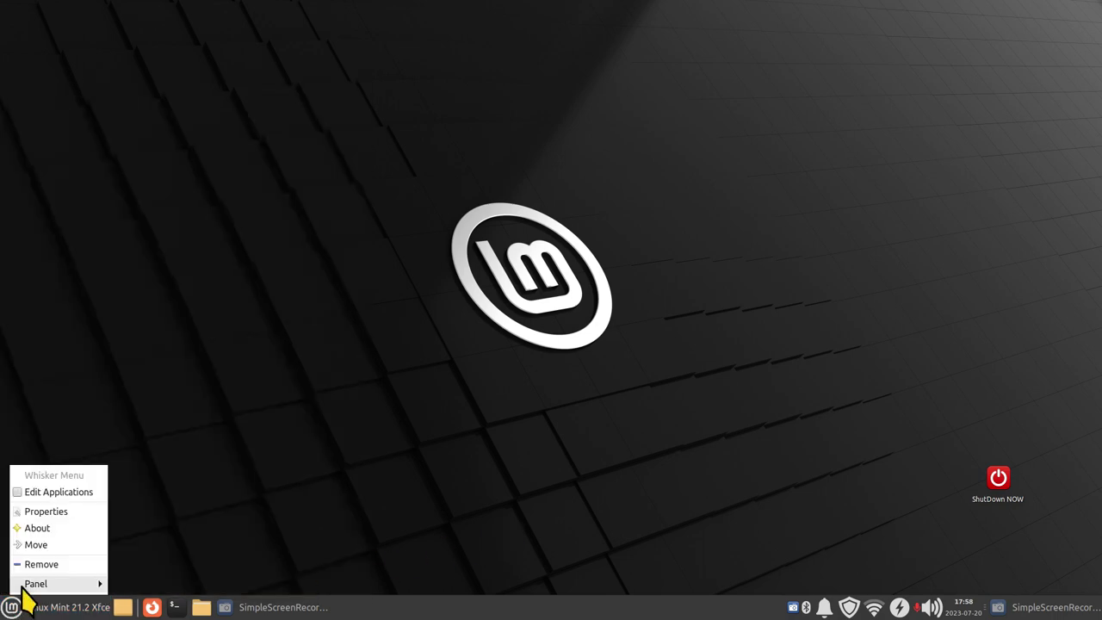
{"action": "left_click", "coordinate": [47, 510]}
{"action": "left_click", "coordinate": [494, 174]}
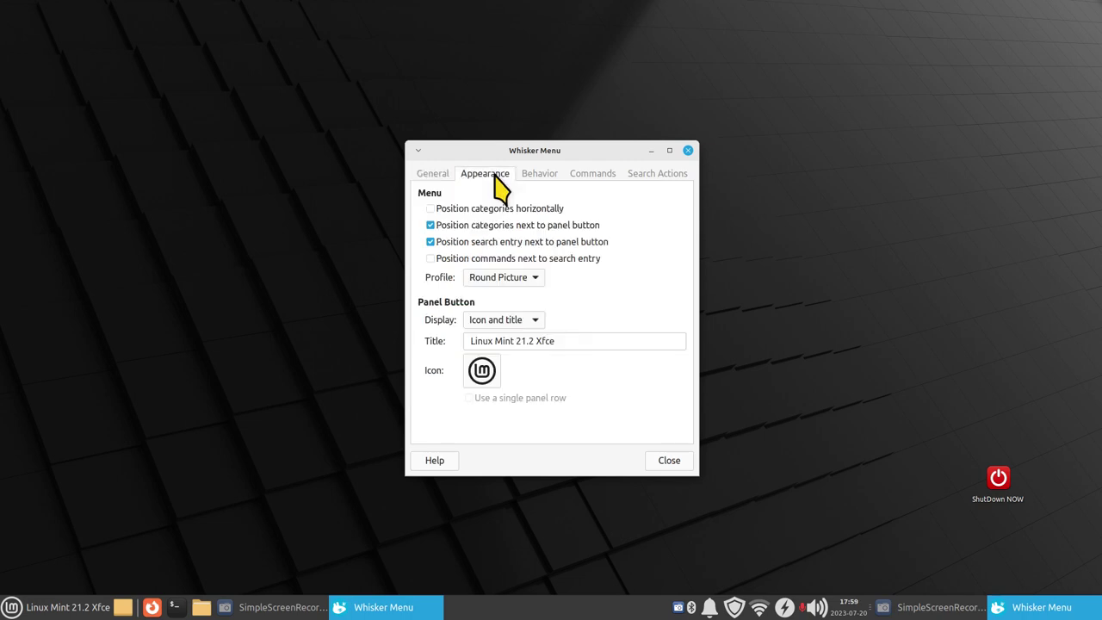
{"action": "left_click", "coordinate": [483, 372]}
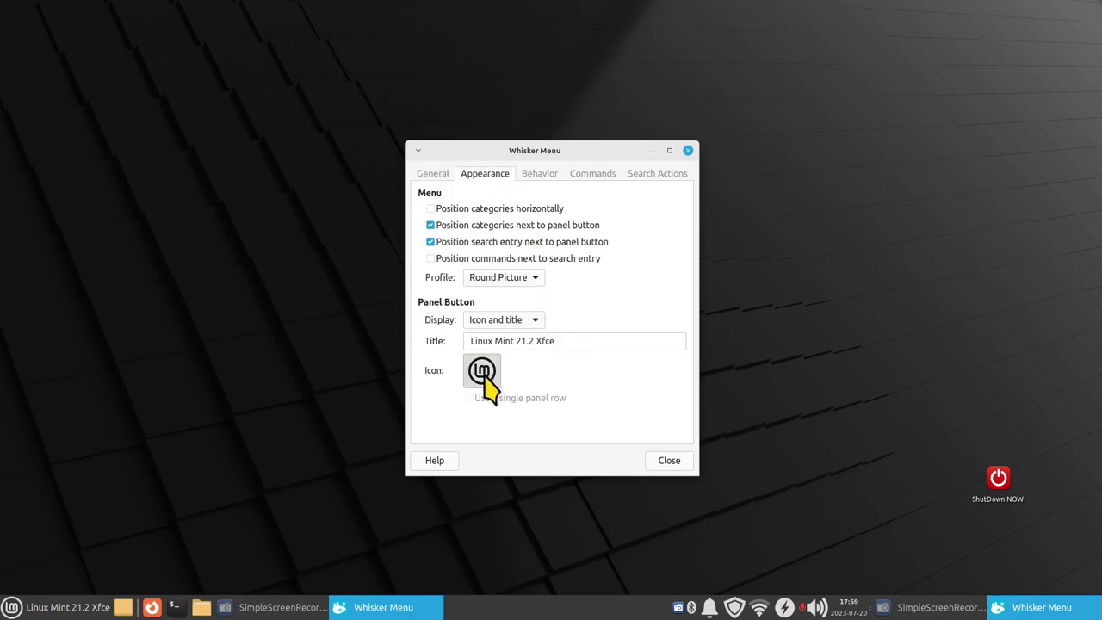
{"action": "left_click", "coordinate": [465, 212]}
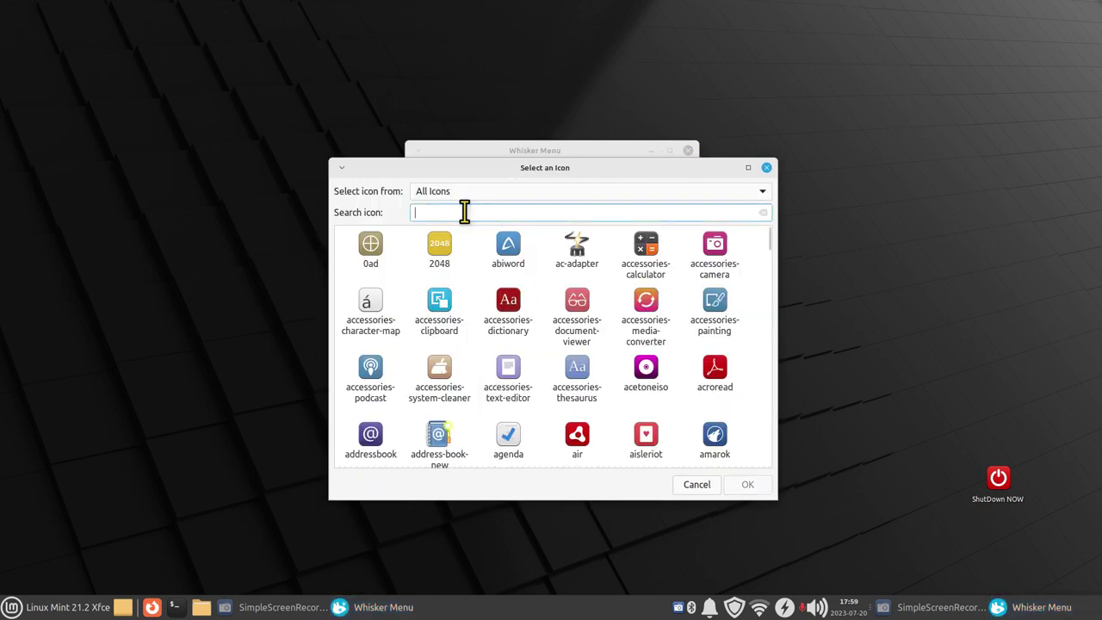
{"action": "type", "text": "mint"}
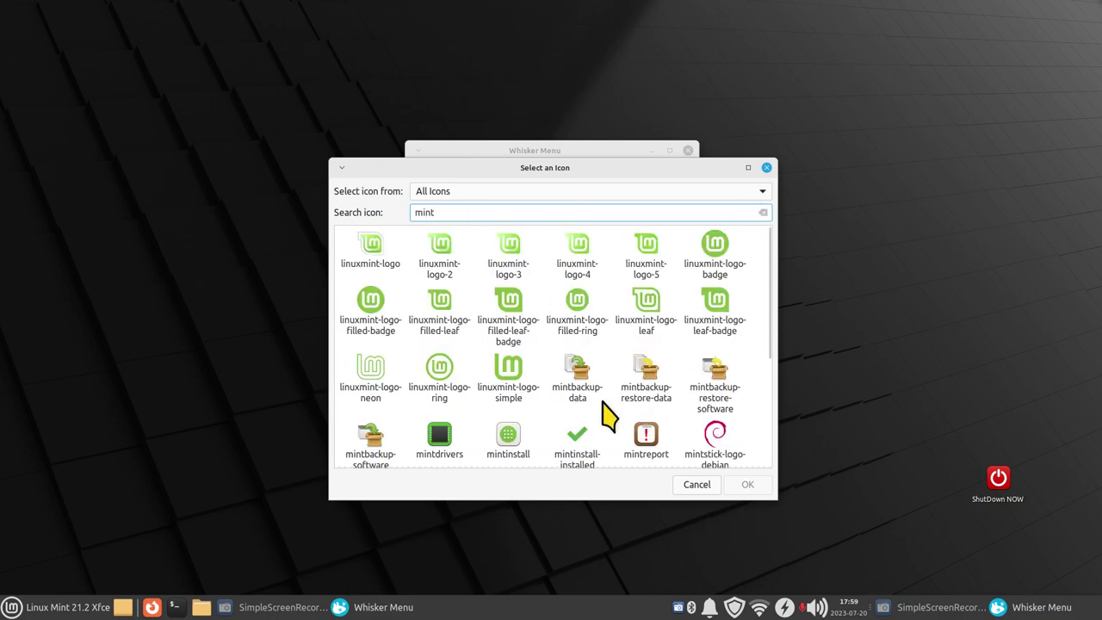
{"action": "scroll", "coordinate": [635, 398], "scroll_direction": "down", "scroll_amount": 1}
{"action": "scroll", "coordinate": [635, 398], "scroll_direction": "down", "scroll_amount": 2}
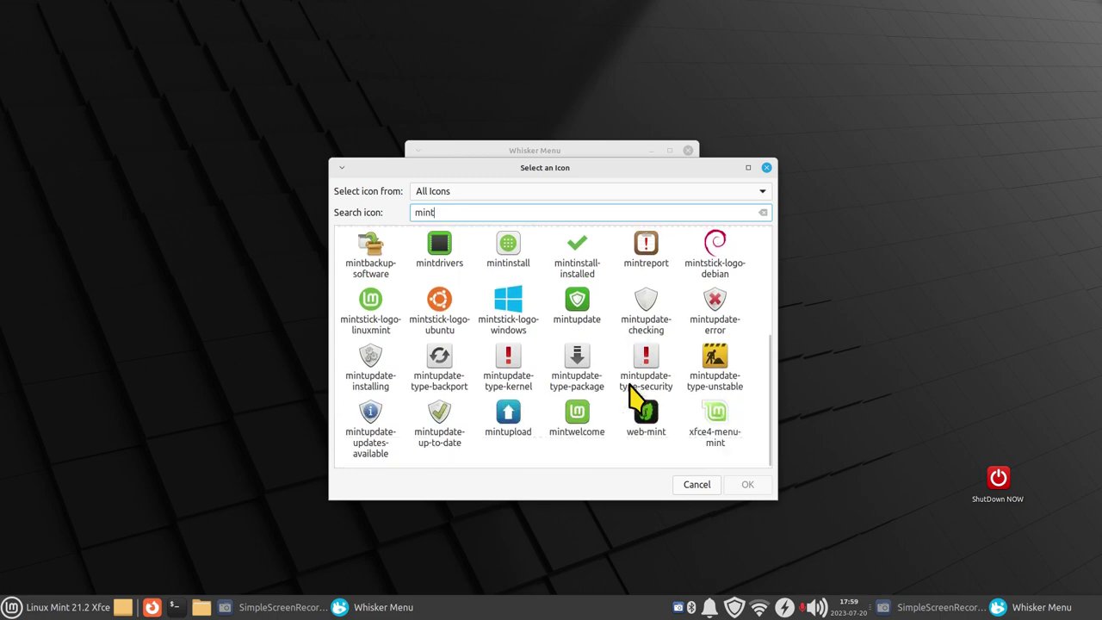
{"action": "scroll", "coordinate": [636, 398], "scroll_direction": "up", "scroll_amount": 3}
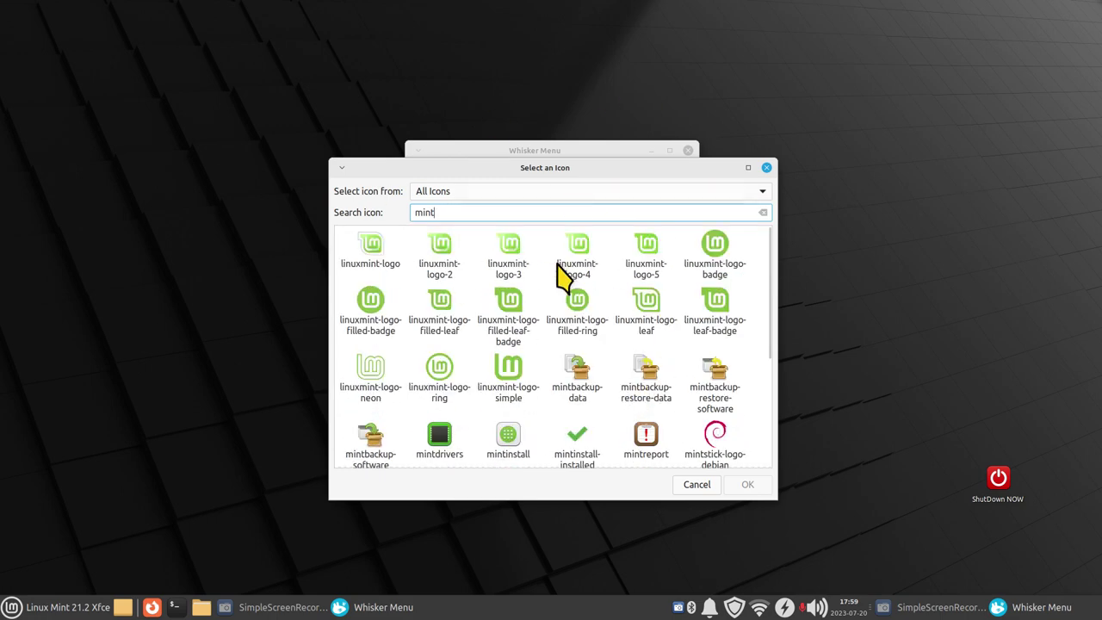
{"action": "left_click", "coordinate": [673, 189]}
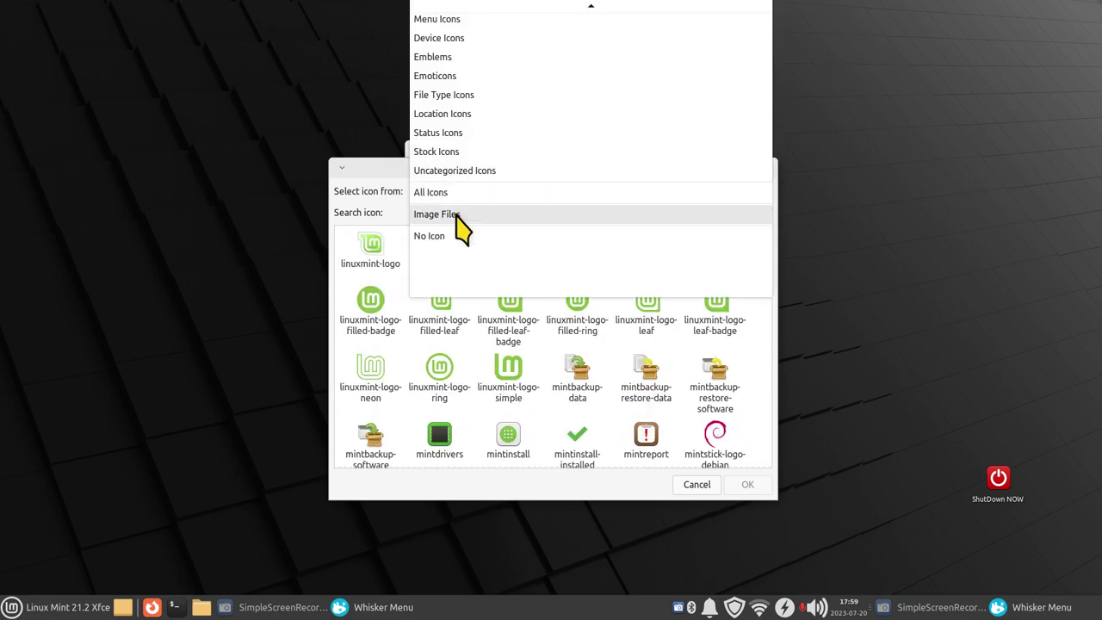
{"action": "left_click", "coordinate": [848, 148]}
{"action": "left_click", "coordinate": [767, 167]}
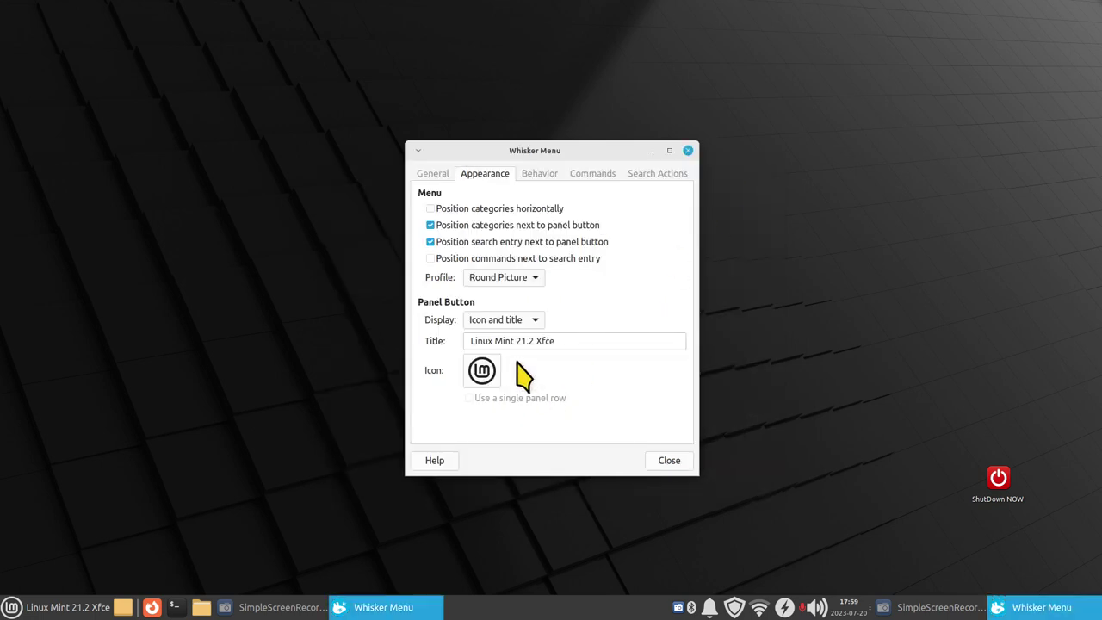
Step: Set the Whisker Menu panel button's display to Icon and select its title text
{"action": "left_click", "coordinate": [515, 321]}
{"action": "left_click", "coordinate": [511, 287]}
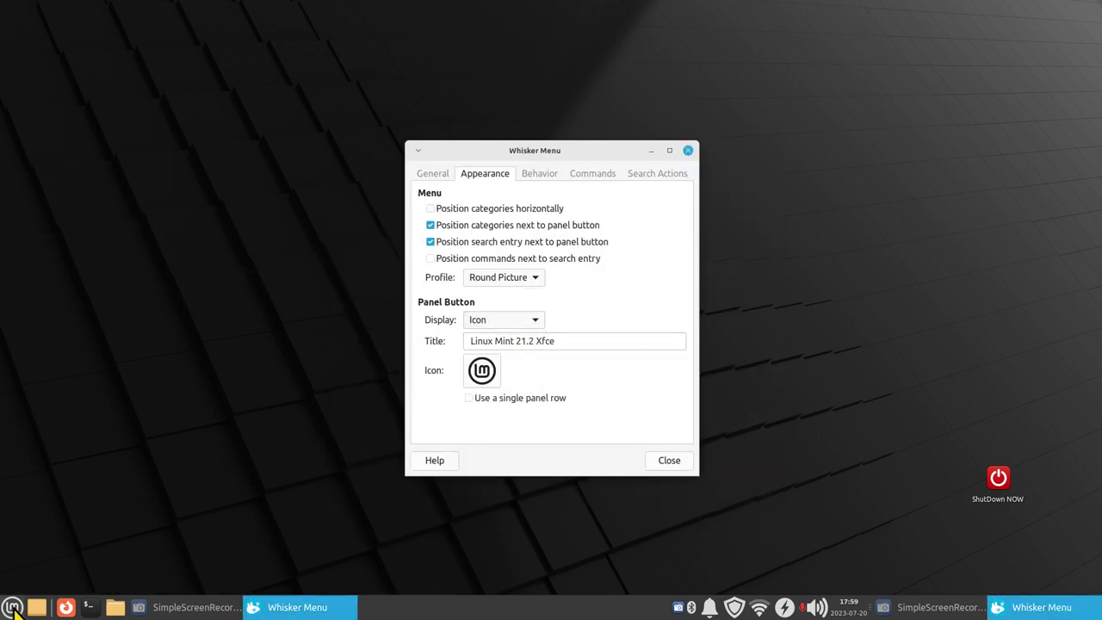
{"action": "left_click", "coordinate": [468, 342]}
{"action": "triple_click", "coordinate": [585, 338]}
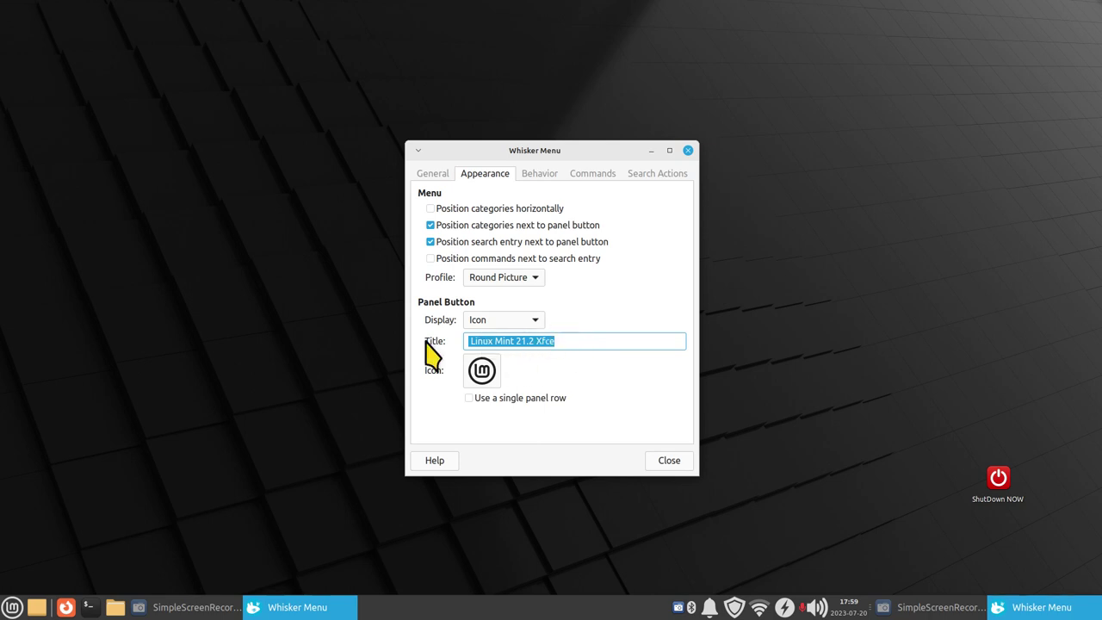
Step: Set the Whisker Menu panel button's display back to Icon and title, and close the properties
{"action": "left_click", "coordinate": [482, 319]}
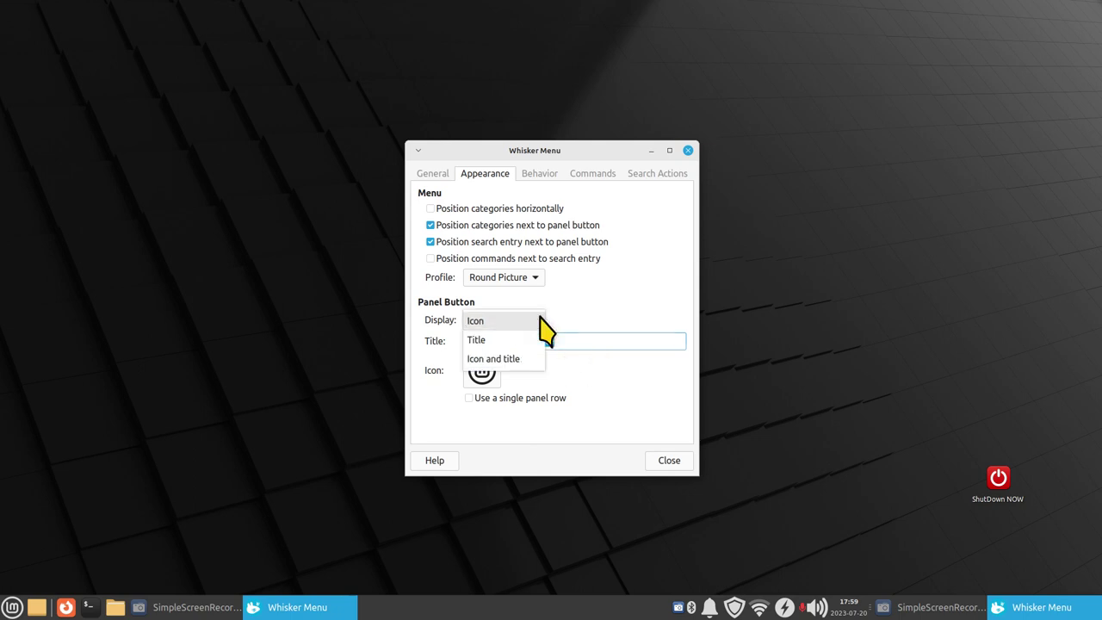
{"action": "left_click", "coordinate": [495, 358]}
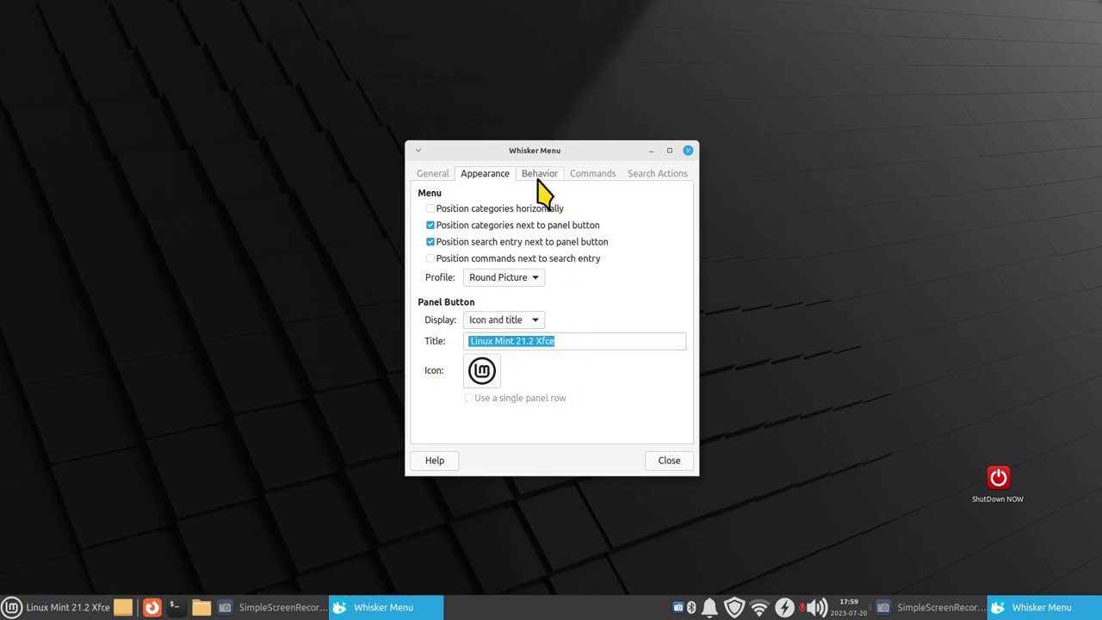
{"action": "left_click", "coordinate": [687, 151]}
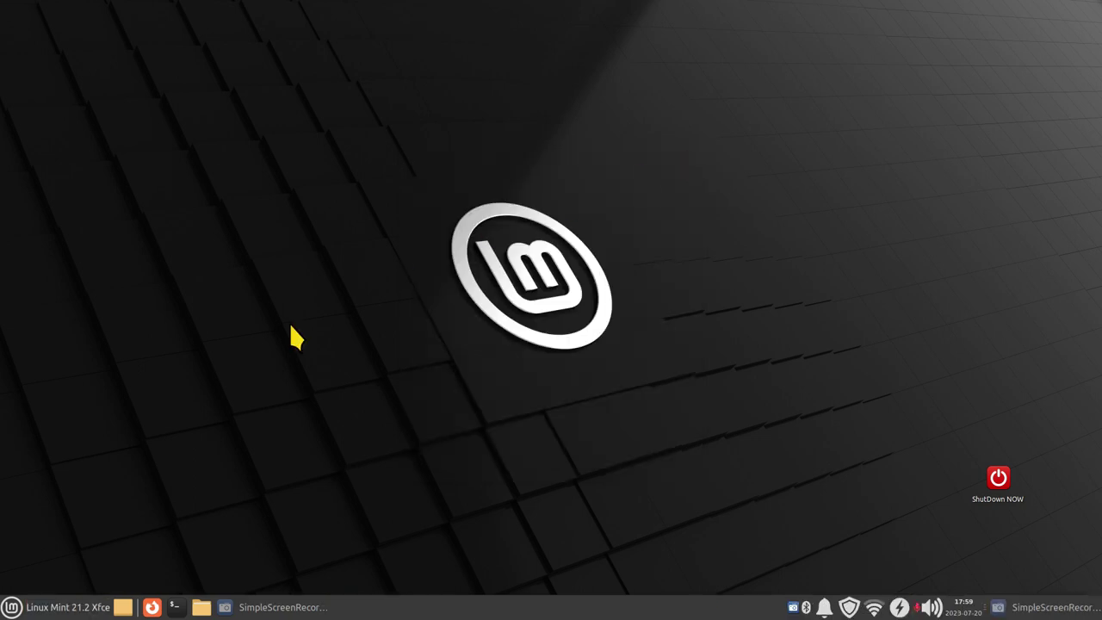
Step: Open the profile details from the system settings, browse the stock profile pictures, and close the picture selection without choosing one
{"action": "left_click", "coordinate": [16, 609]}
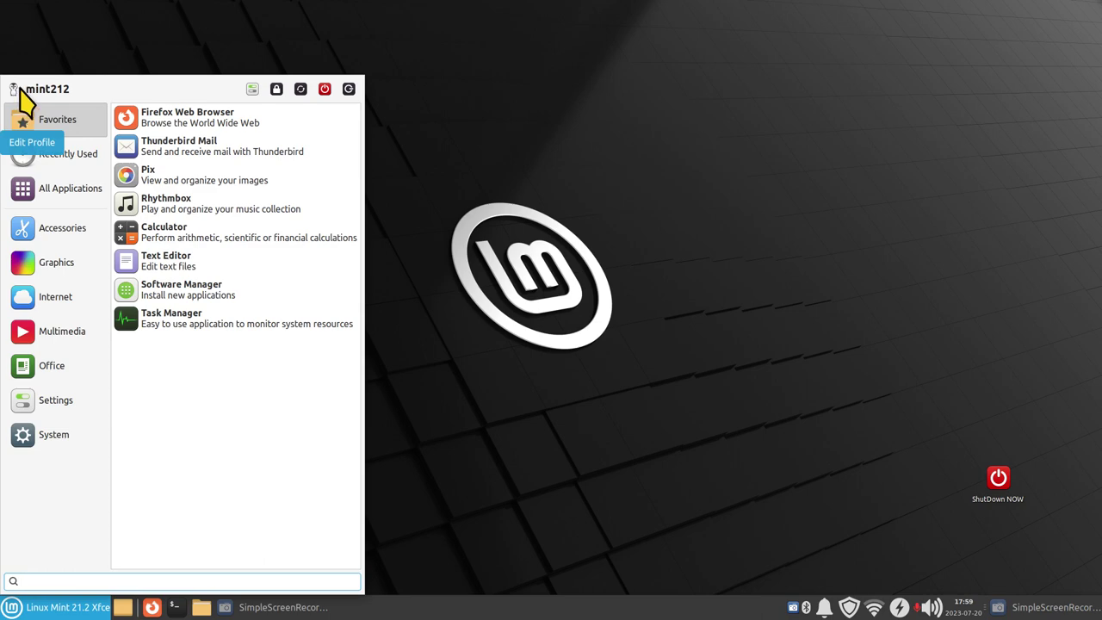
{"action": "left_click", "coordinate": [252, 89]}
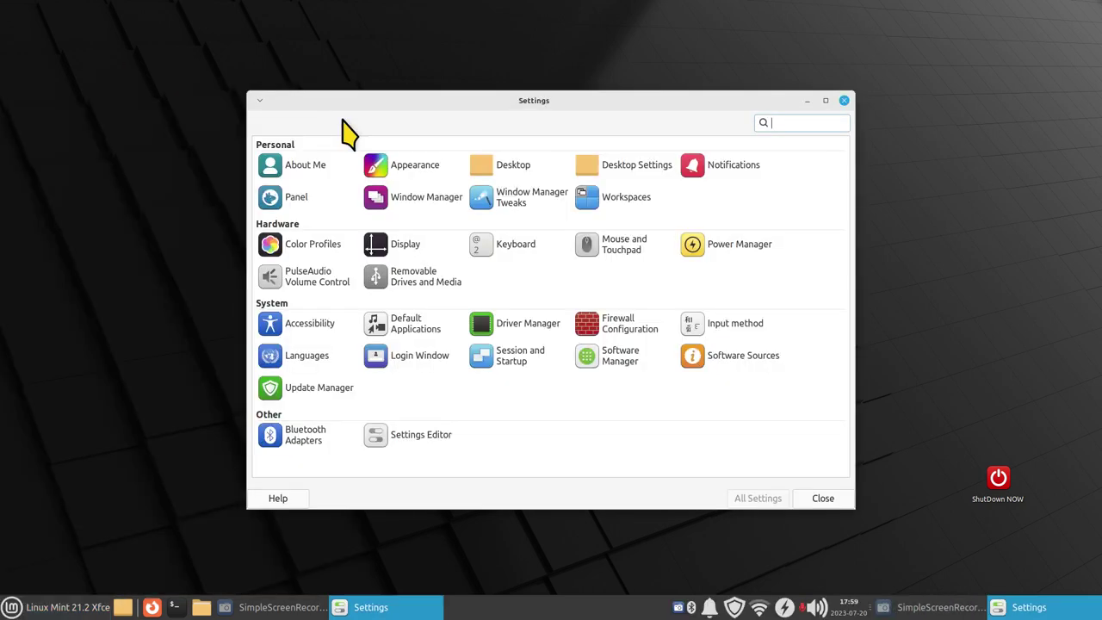
{"action": "left_click", "coordinate": [298, 169]}
{"action": "left_click", "coordinate": [443, 332]}
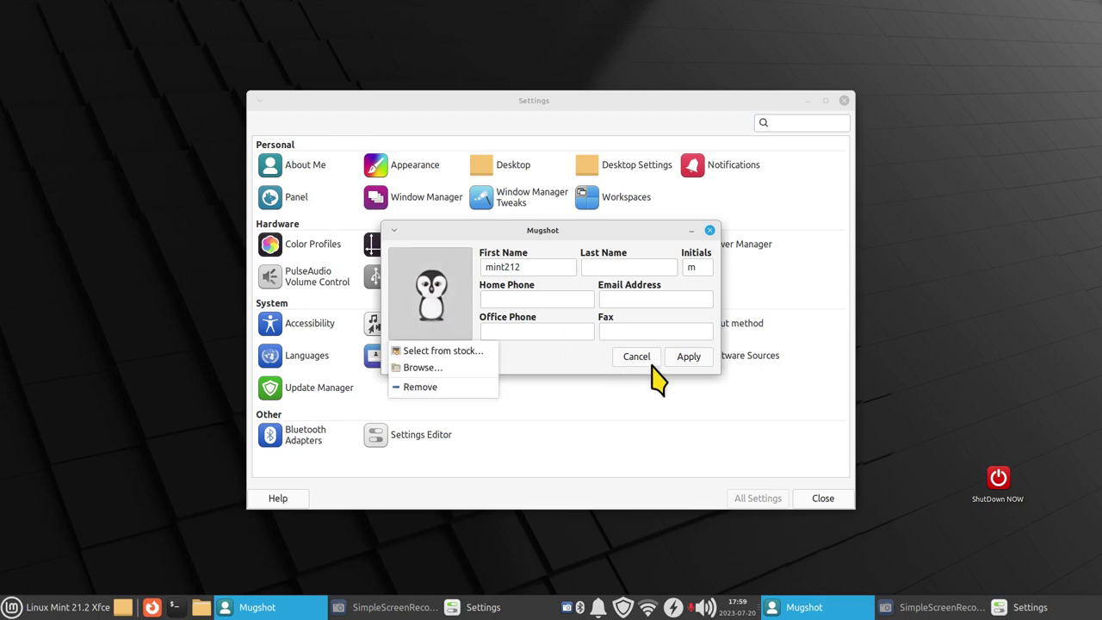
{"action": "left_click", "coordinate": [443, 351]}
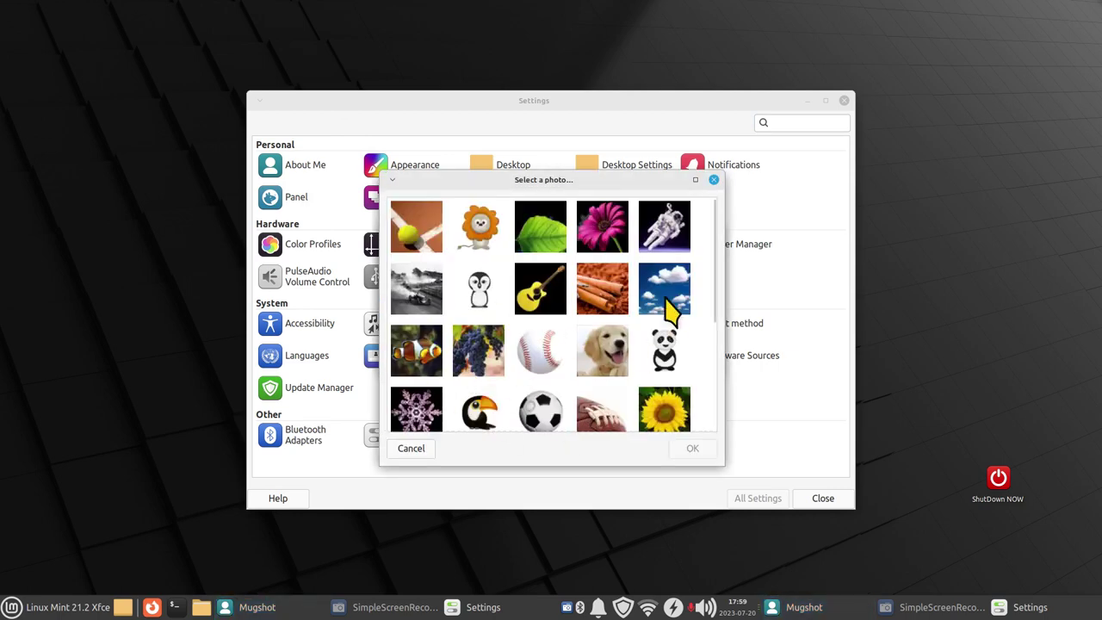
{"action": "left_click", "coordinate": [714, 181]}
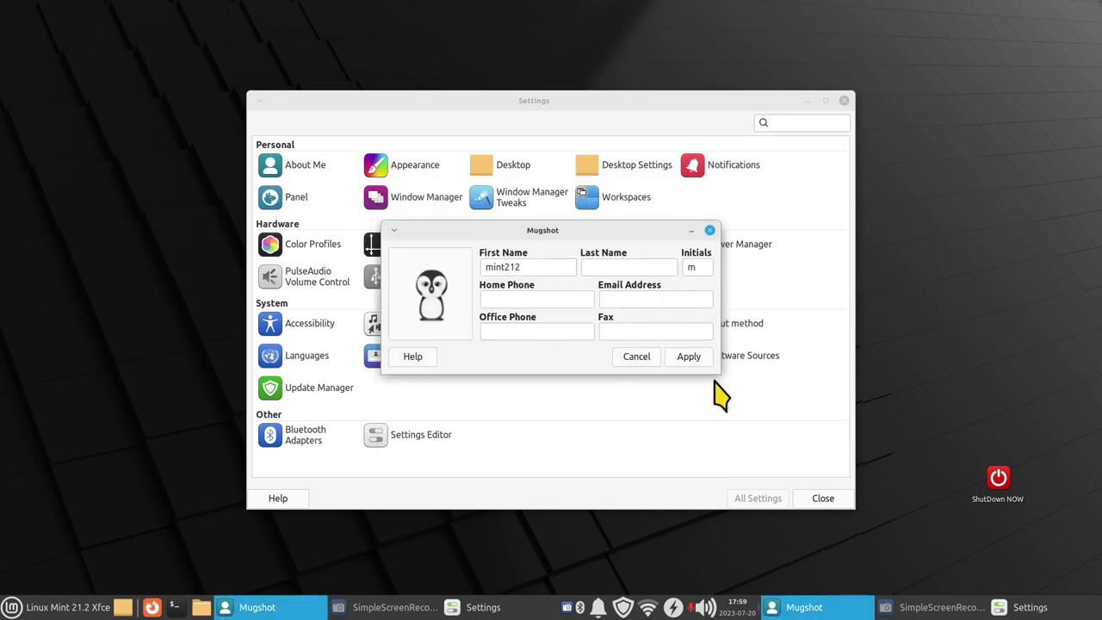
Step: Compare the profile's First Name with the user name in the terminal prompt and the home folder in Thunar, and cancel the profile dialog
{"action": "double_click", "coordinate": [529, 267]}
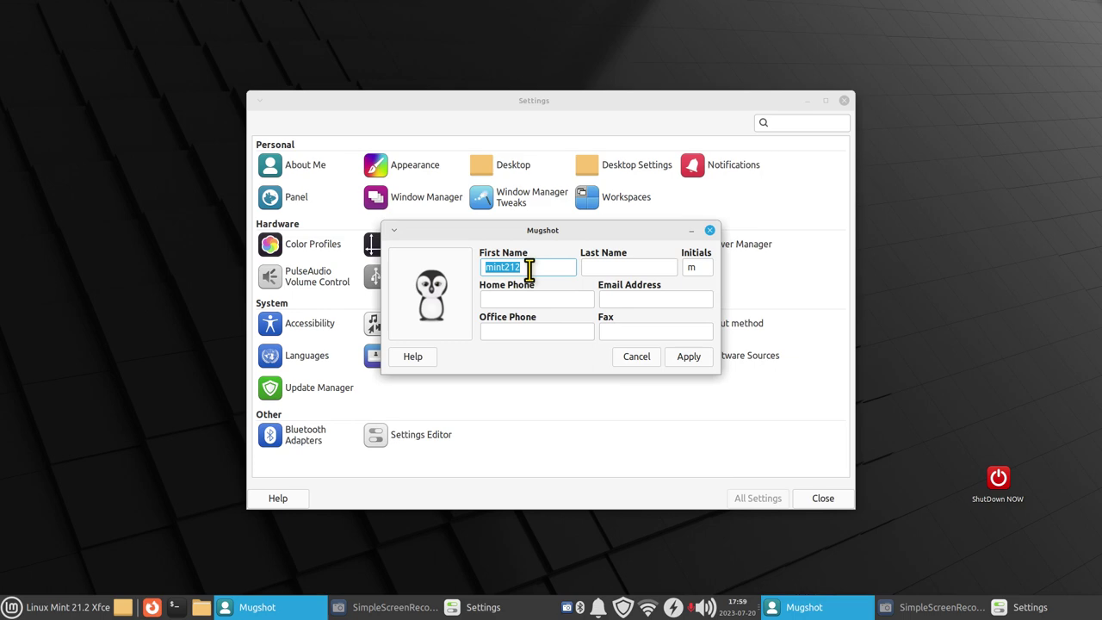
{"action": "left_click", "coordinate": [174, 607]}
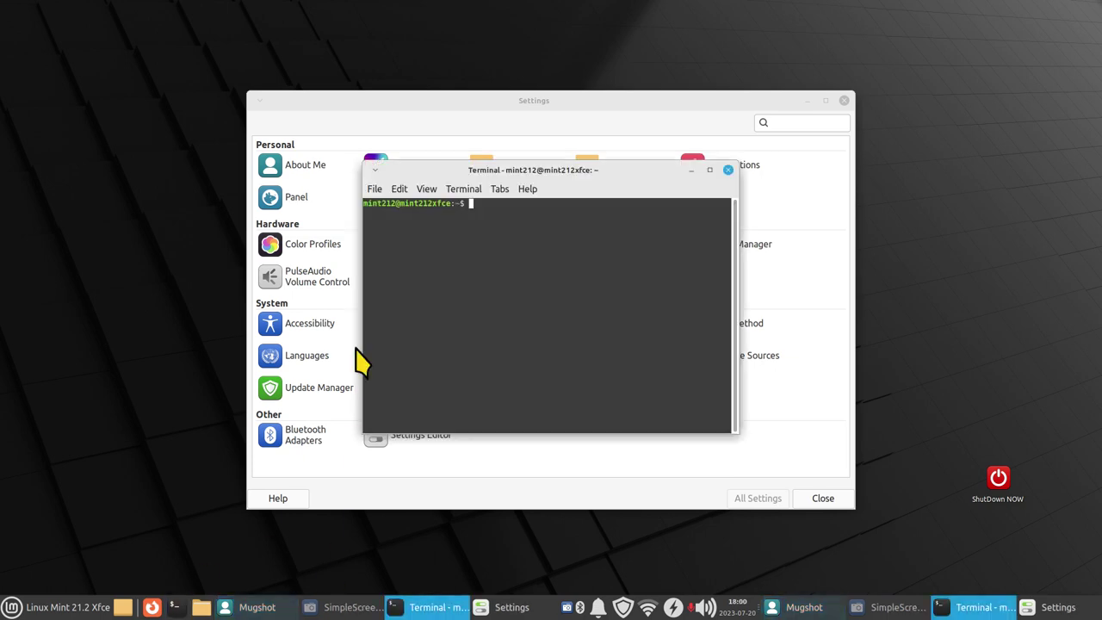
{"action": "double_click", "coordinate": [393, 209]}
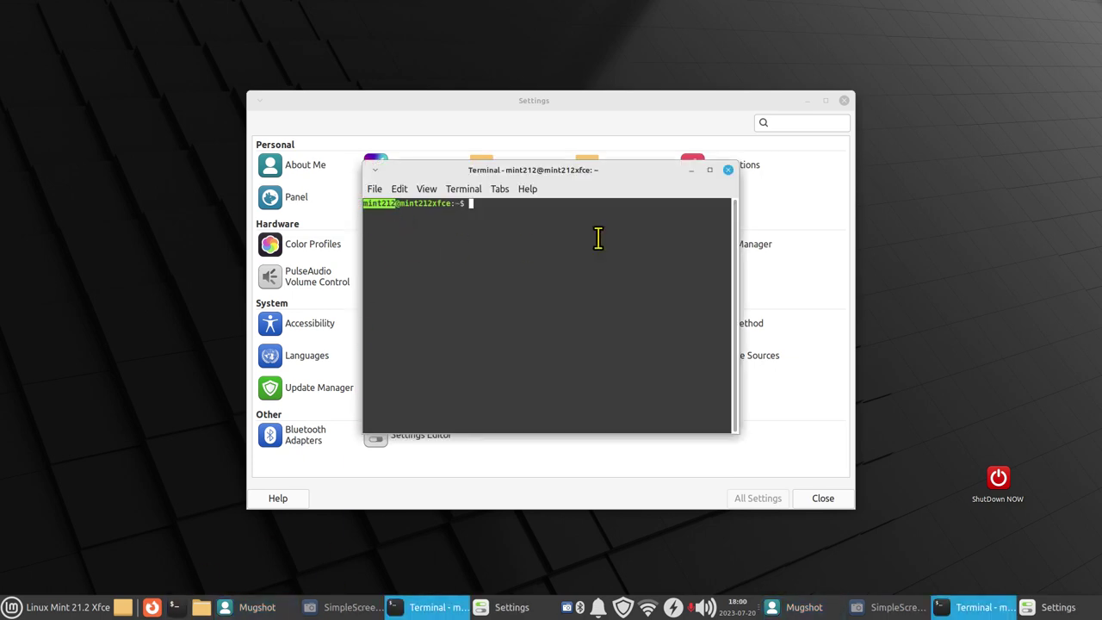
{"action": "left_click", "coordinate": [728, 169]}
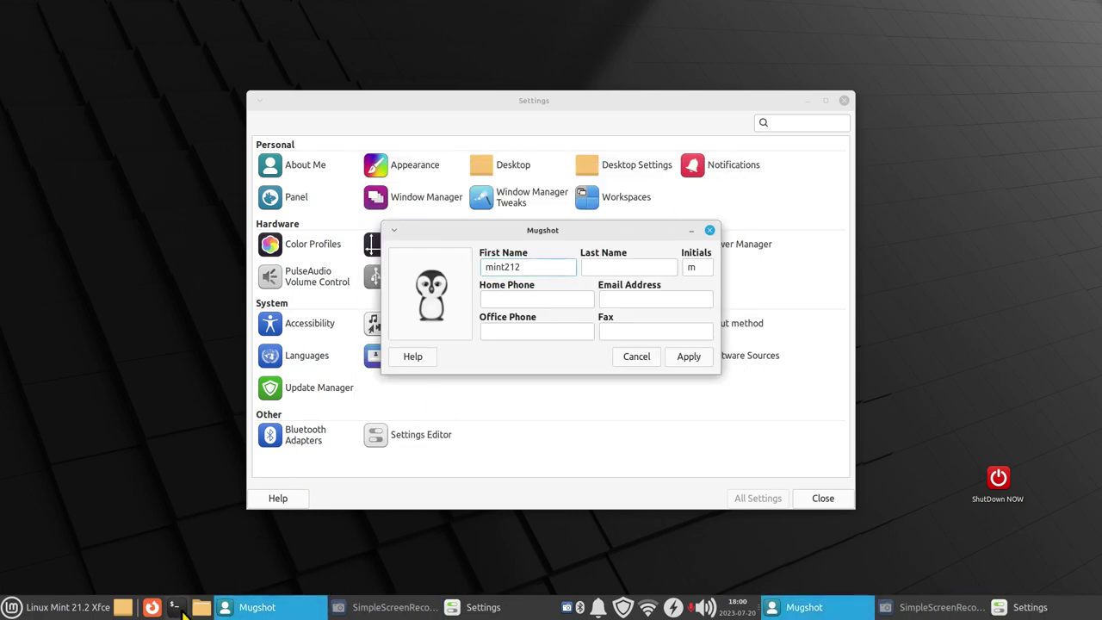
{"action": "left_click", "coordinate": [201, 607]}
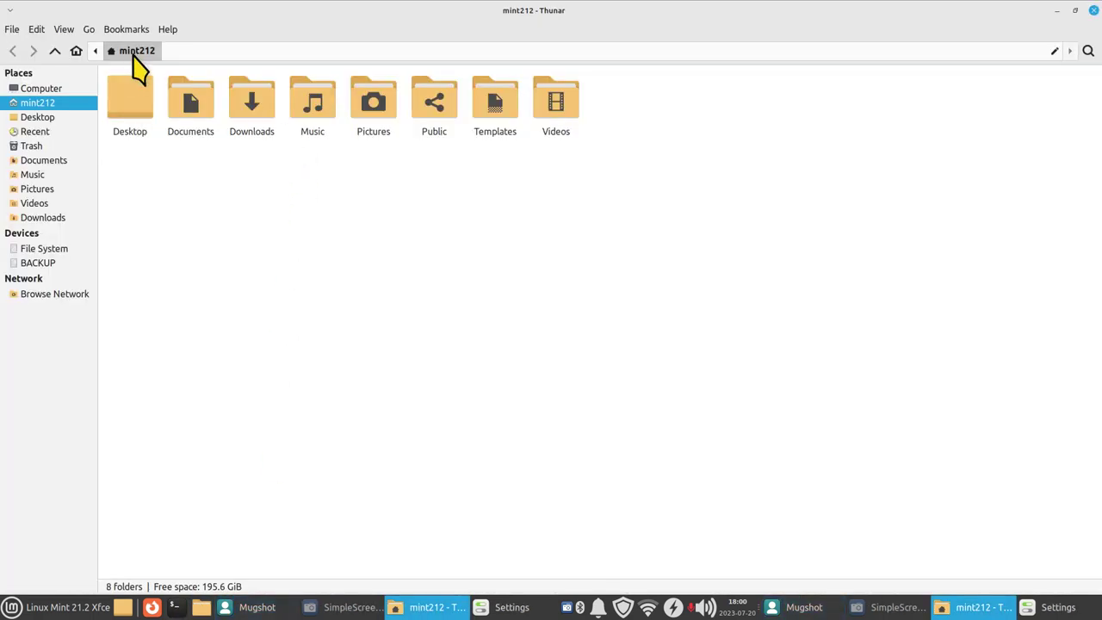
{"action": "left_click", "coordinate": [1093, 11]}
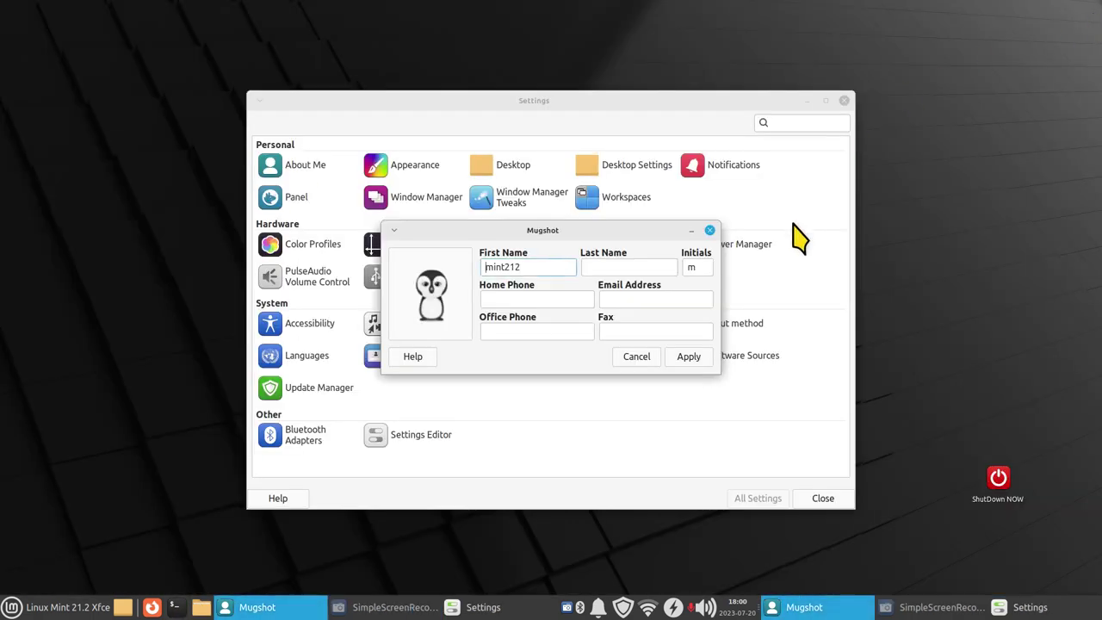
{"action": "left_click", "coordinate": [646, 358]}
Step: Review the Appearance settings for style, fonts and general options, and return to the overview of all settings
{"action": "left_click", "coordinate": [417, 168]}
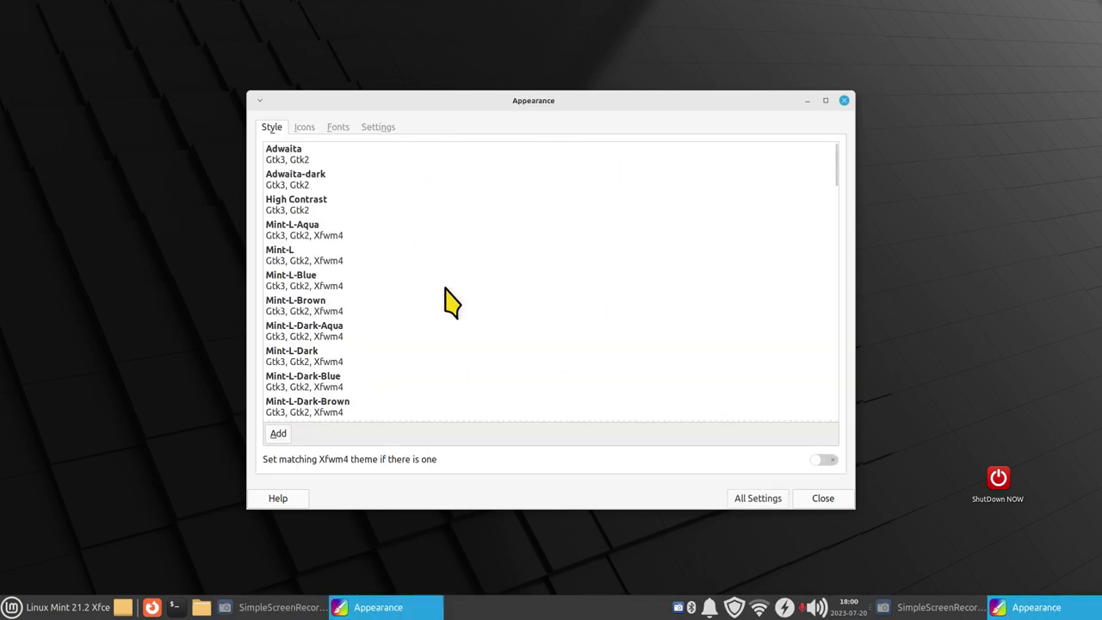
{"action": "left_click", "coordinate": [336, 129]}
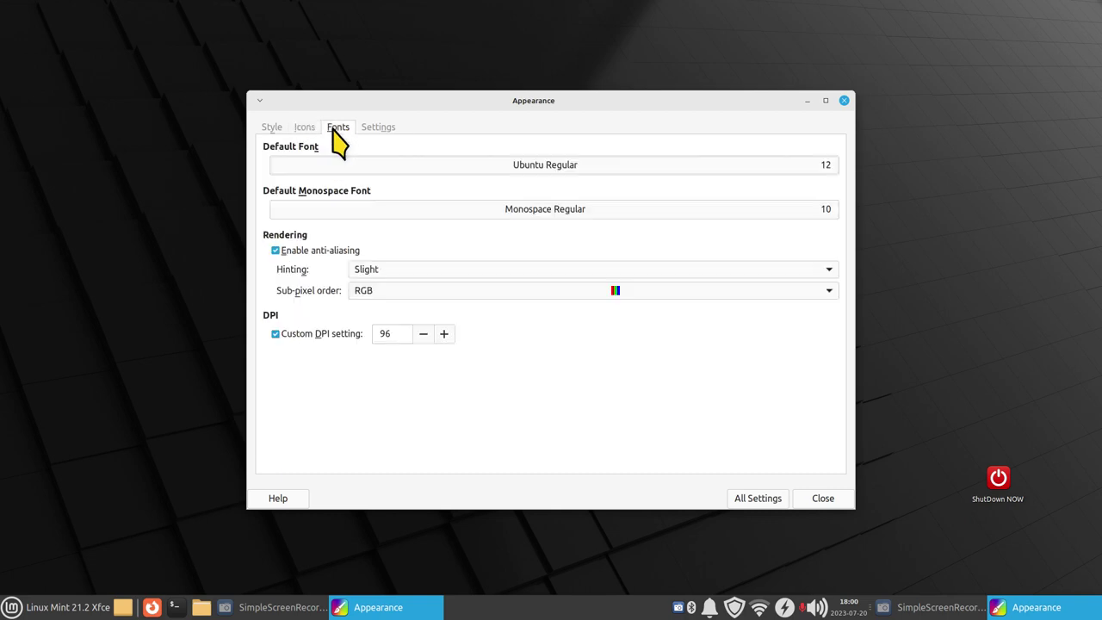
{"action": "left_click", "coordinate": [379, 129]}
{"action": "left_click", "coordinate": [271, 127]}
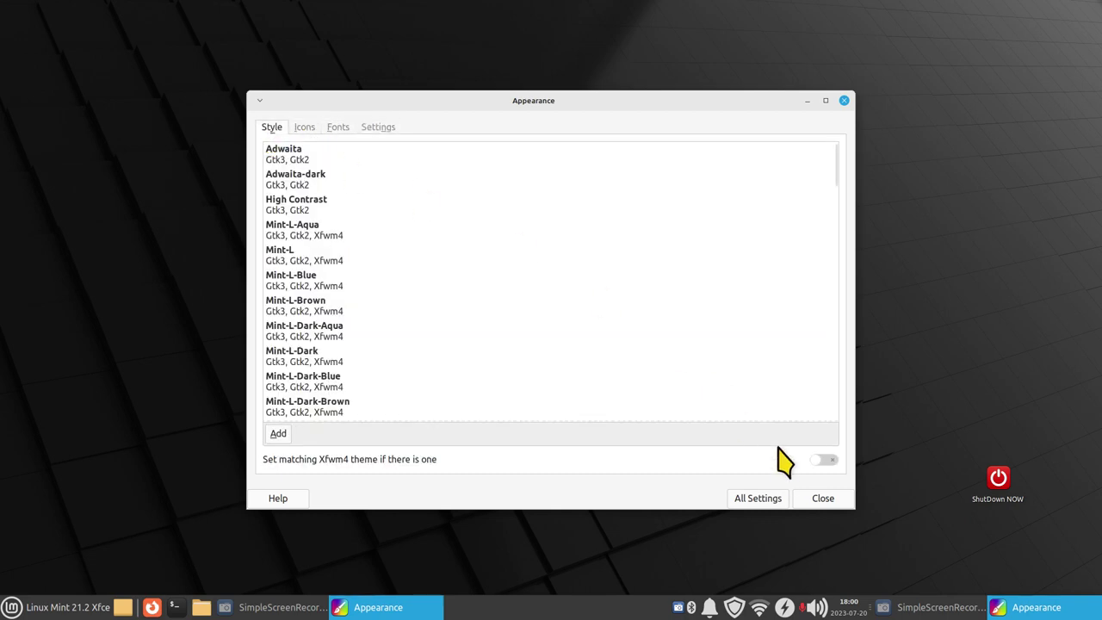
{"action": "left_click", "coordinate": [758, 499]}
Step: Browse the wallpapers in the Desktop settings, and also open and close those settings from the desktop itself
{"action": "left_click", "coordinate": [513, 167]}
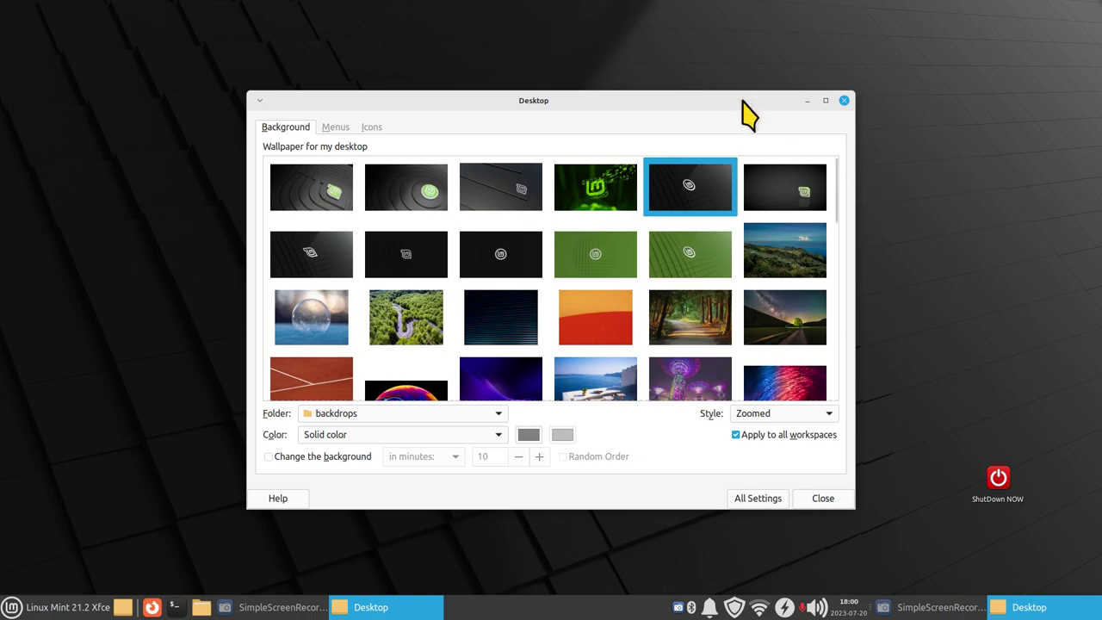
{"action": "left_click_drag", "start_coordinate": [740, 101], "coordinate": [746, 70]}
{"action": "right_click", "coordinate": [941, 216]}
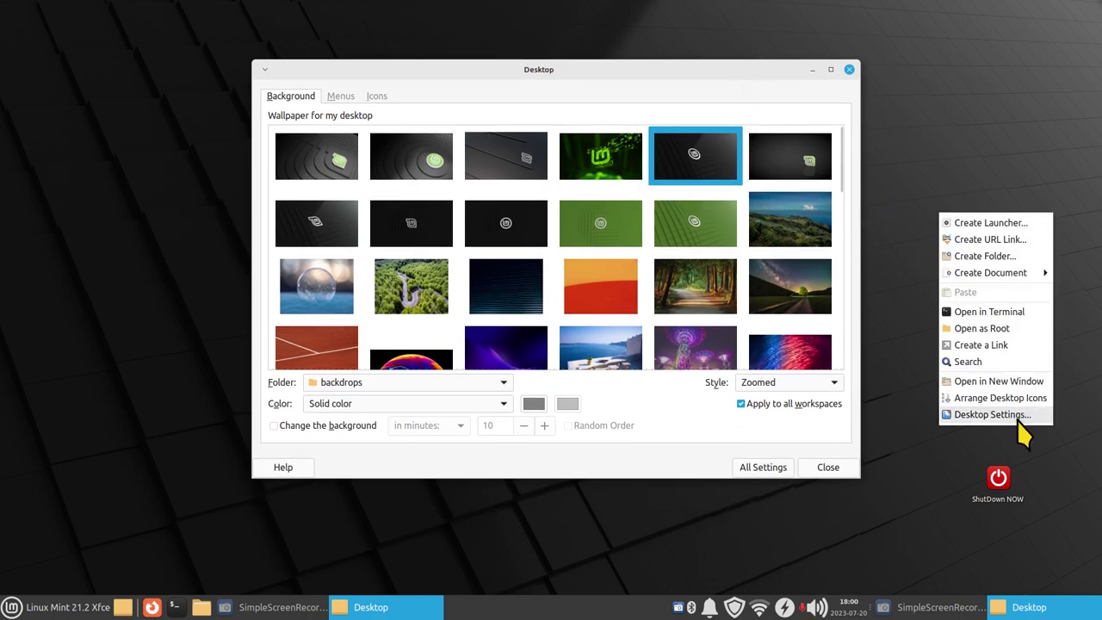
{"action": "left_click", "coordinate": [992, 414]}
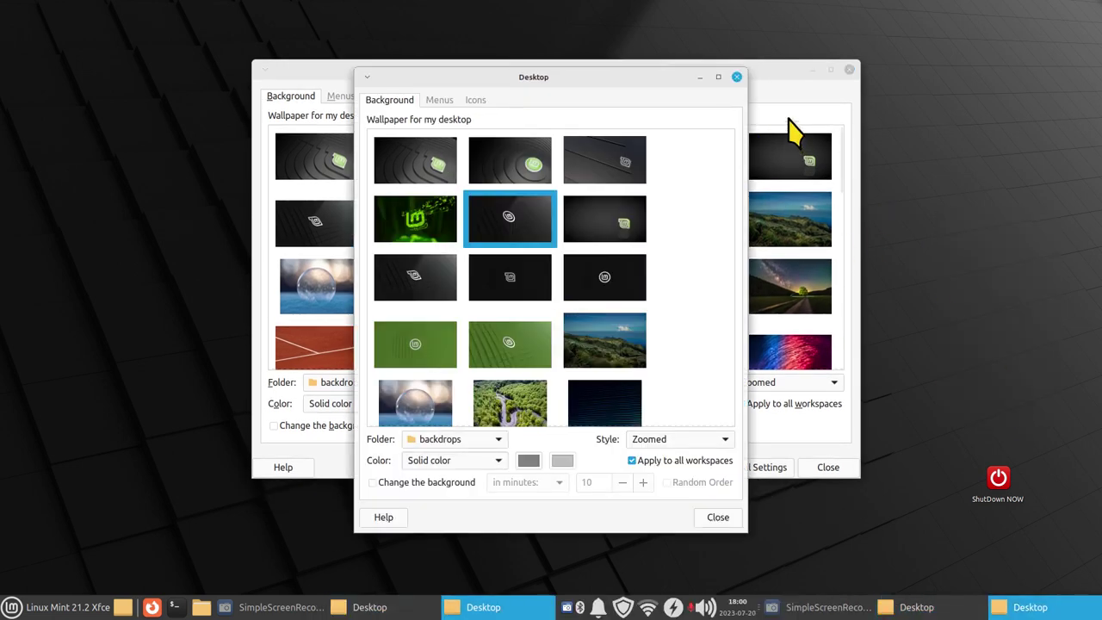
{"action": "left_click", "coordinate": [737, 77]}
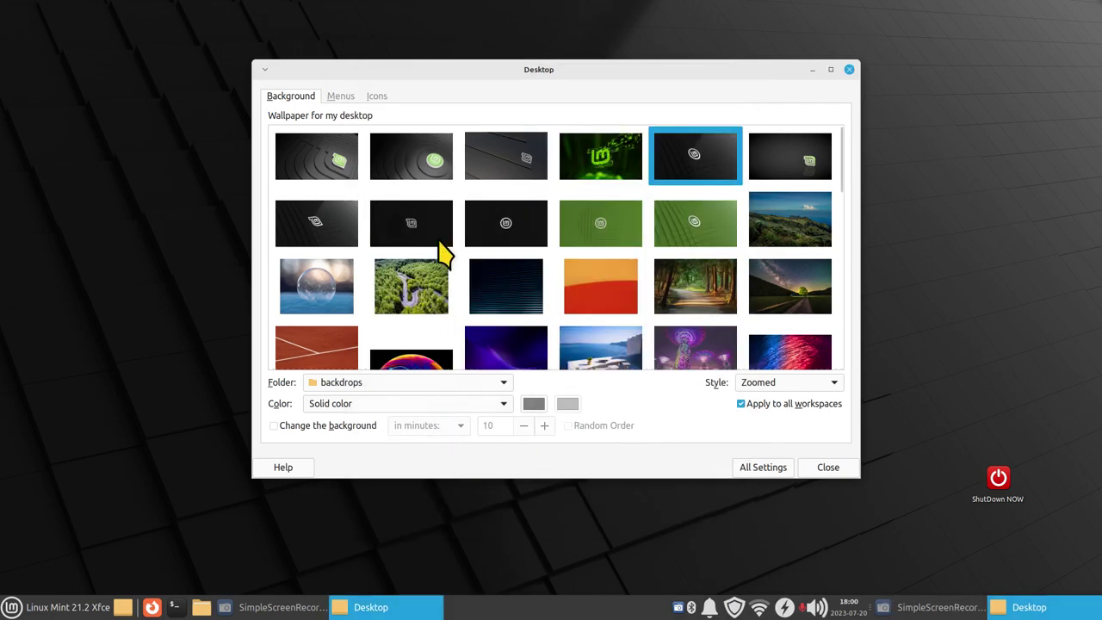
{"action": "left_click_drag", "start_coordinate": [844, 177], "coordinate": [529, 118]}
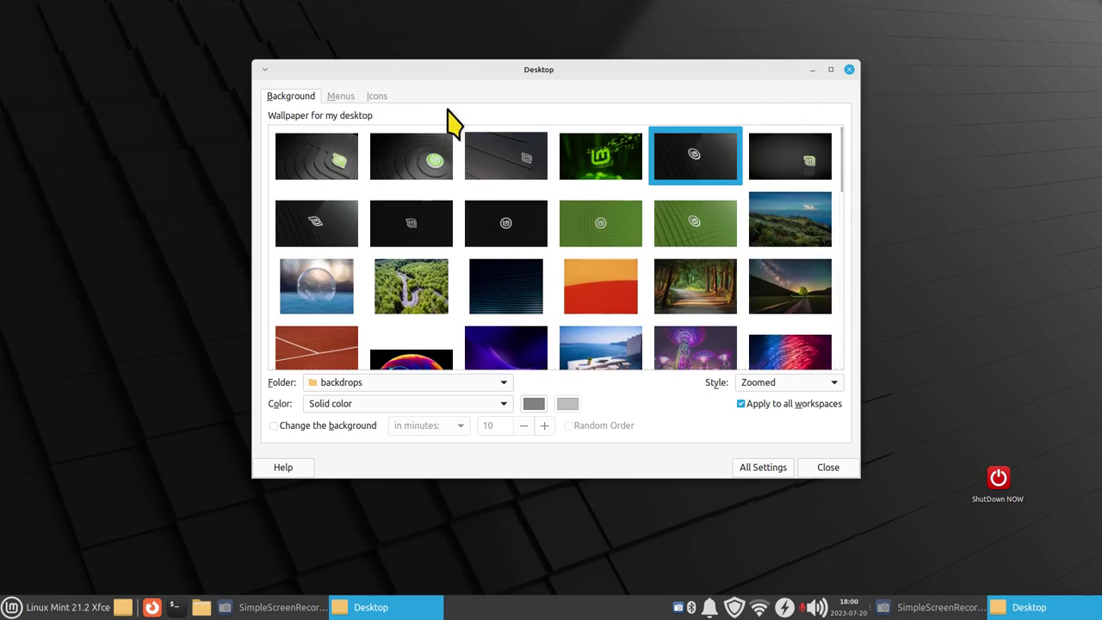
Step: Review the Desktop settings for menus and icons, and check Thunar's sidebar for the same default locations
{"action": "left_click", "coordinate": [340, 98]}
{"action": "left_click", "coordinate": [376, 98]}
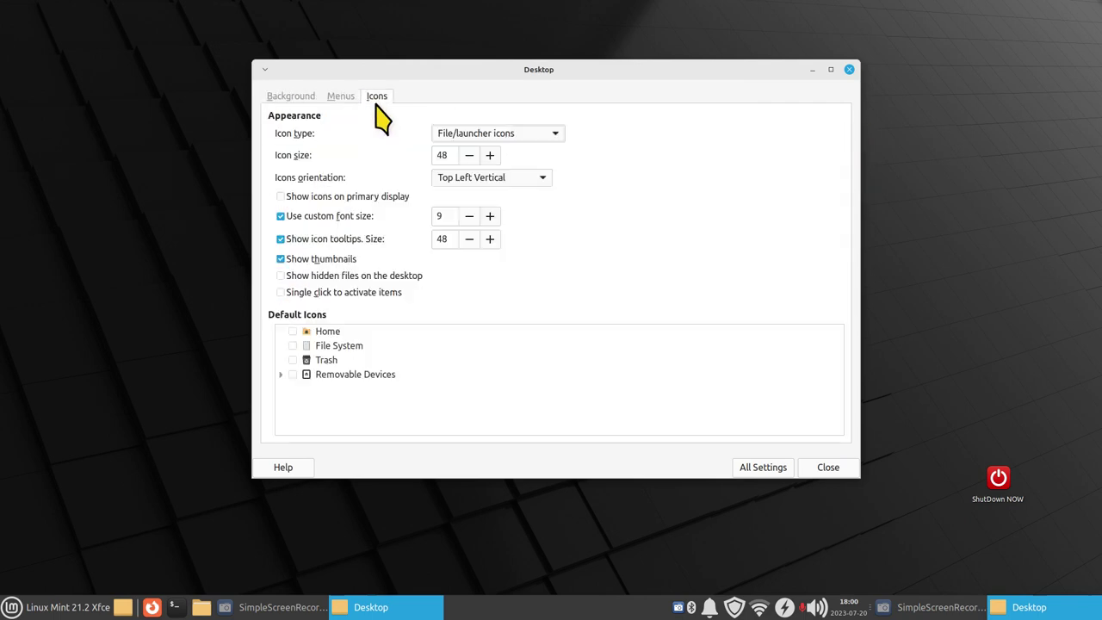
{"action": "left_click_drag", "start_coordinate": [480, 68], "coordinate": [616, 70]}
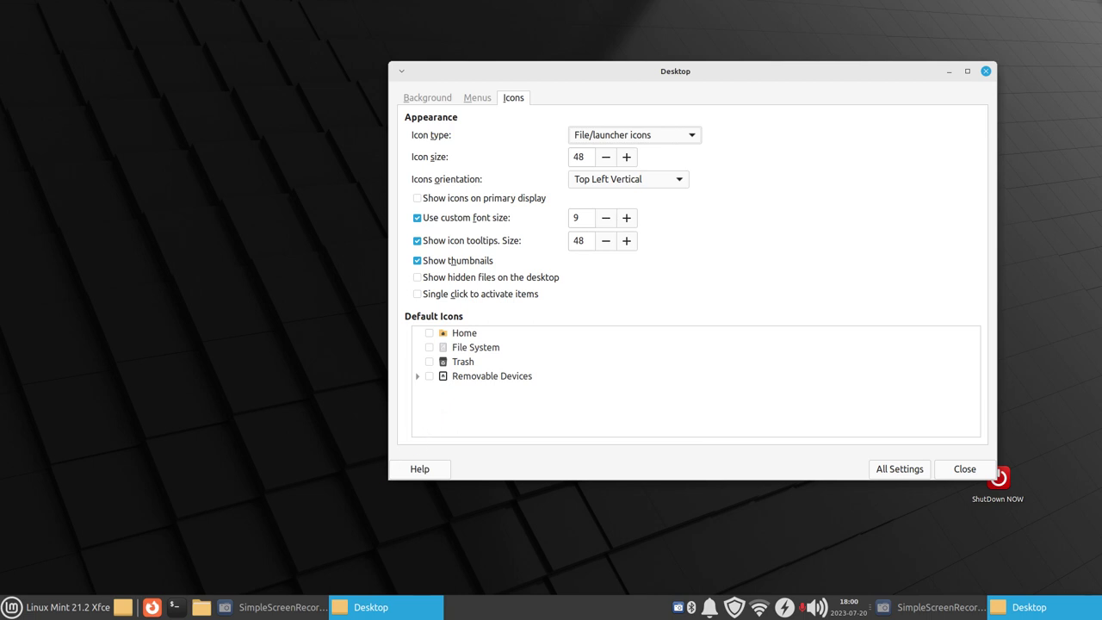
{"action": "left_click", "coordinate": [200, 607]}
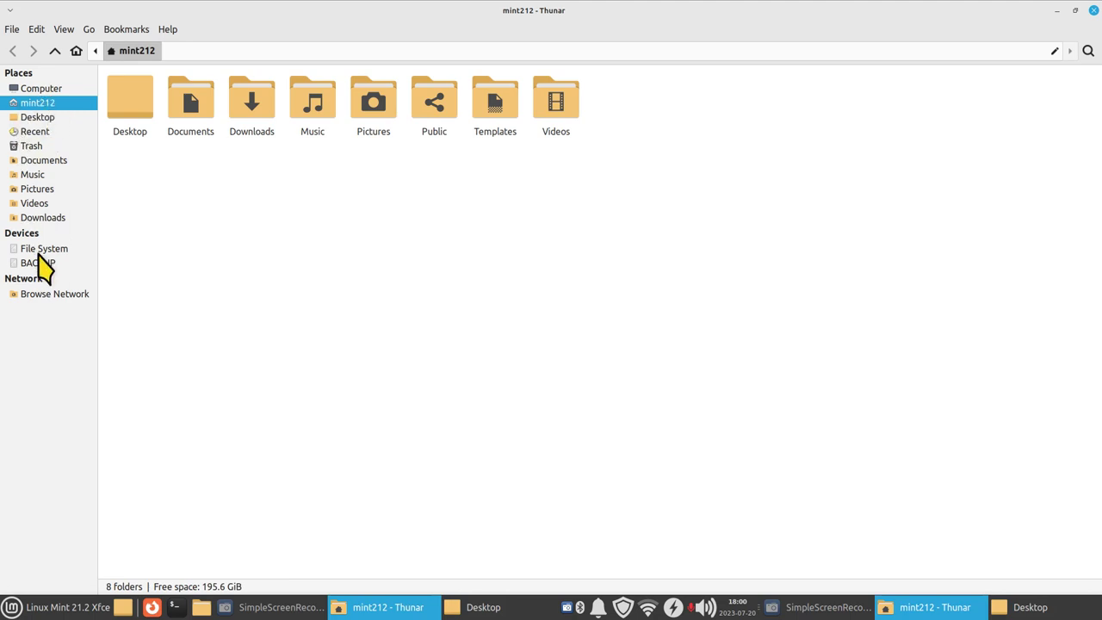
{"action": "left_click", "coordinate": [1094, 10]}
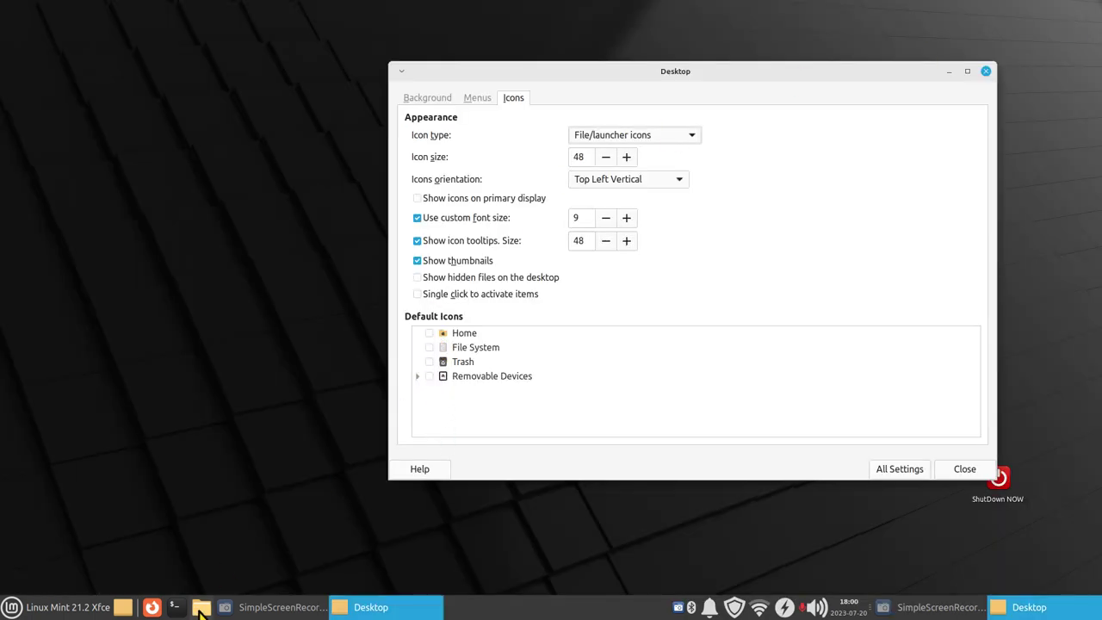
Step: Show the Home icon on the desktop and try an icon size of 192 before setting it back to 48
{"action": "left_click", "coordinate": [430, 332]}
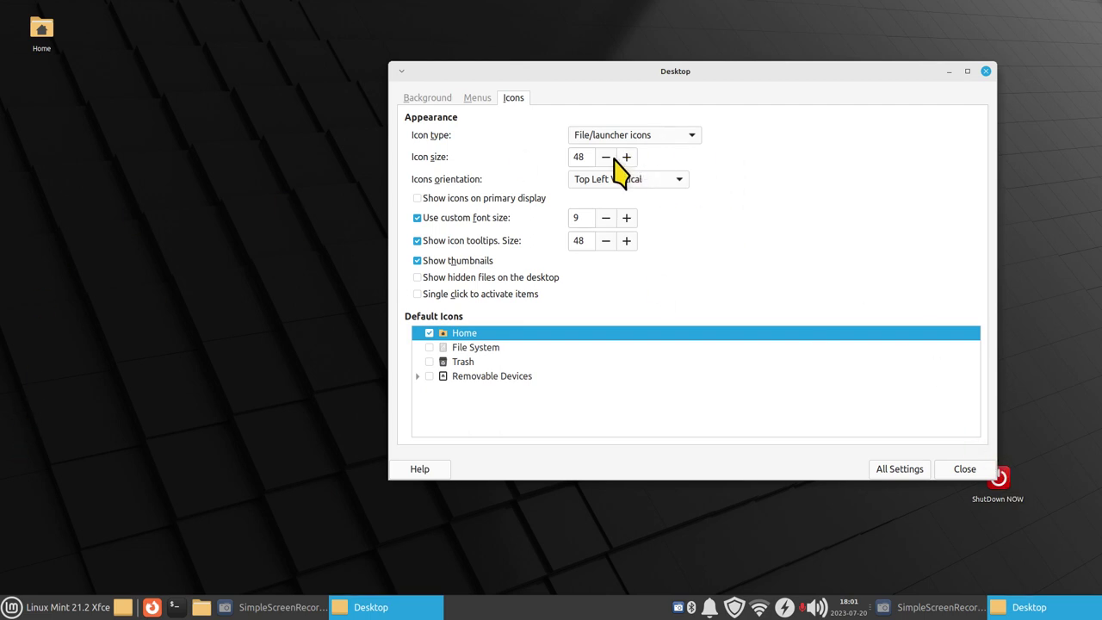
{"action": "left_click_drag", "start_coordinate": [583, 158], "coordinate": [569, 161]}
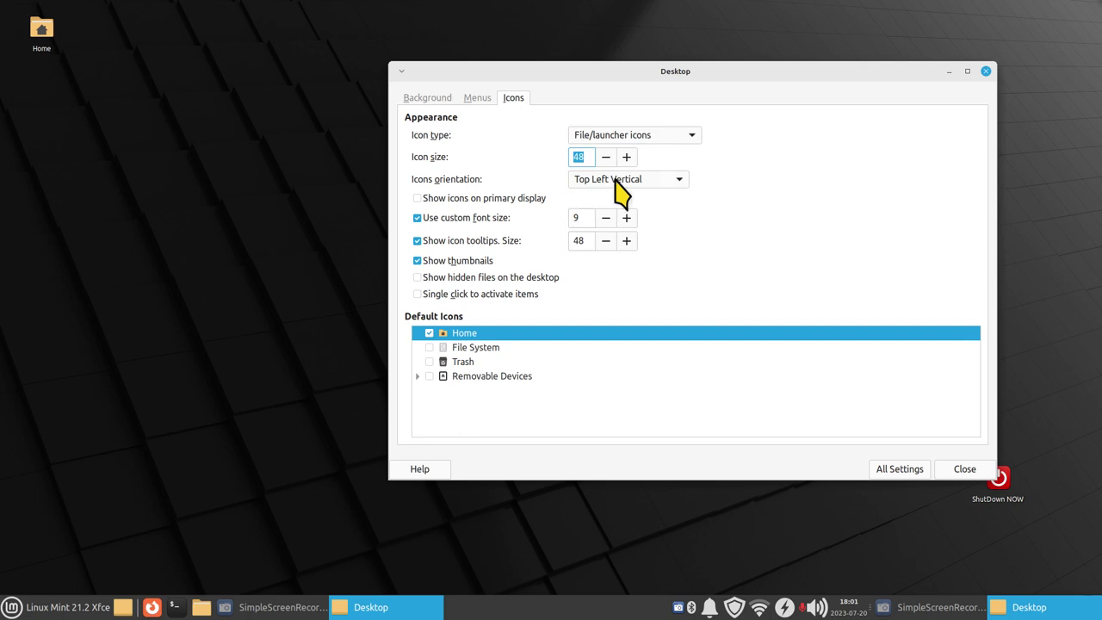
{"action": "double_click", "coordinate": [625, 156]}
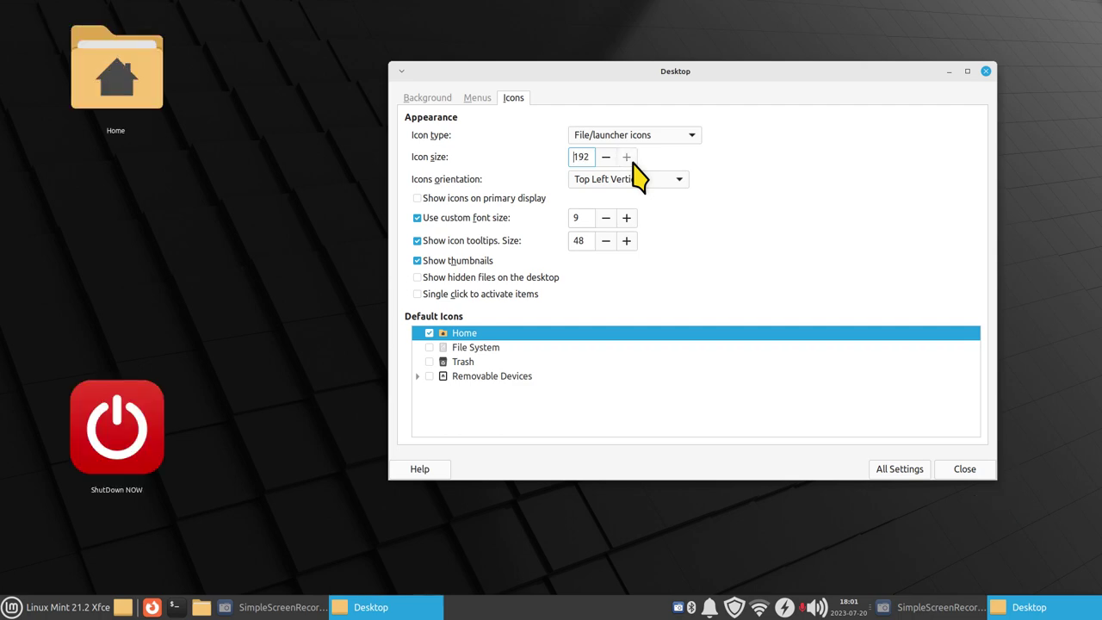
{"action": "double_click", "coordinate": [590, 157]}
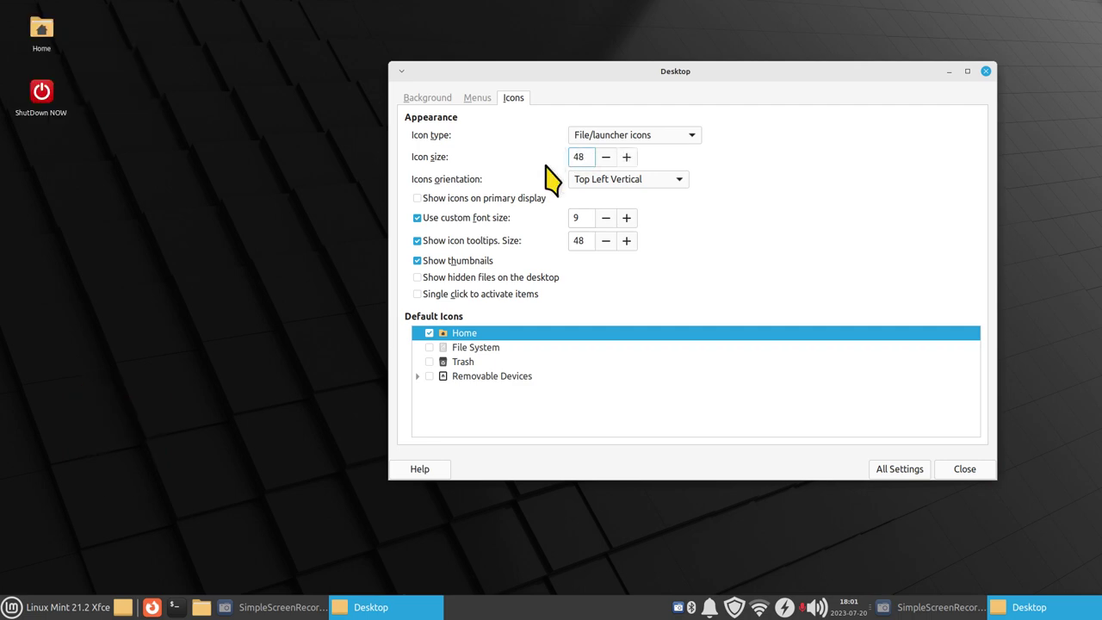
Step: Move the ShutDown NOW launcher to the right side of the desktop and hide the Home icon in the default icons
{"action": "left_click_drag", "start_coordinate": [598, 74], "coordinate": [382, 78]}
{"action": "left_click_drag", "start_coordinate": [40, 93], "coordinate": [936, 372]}
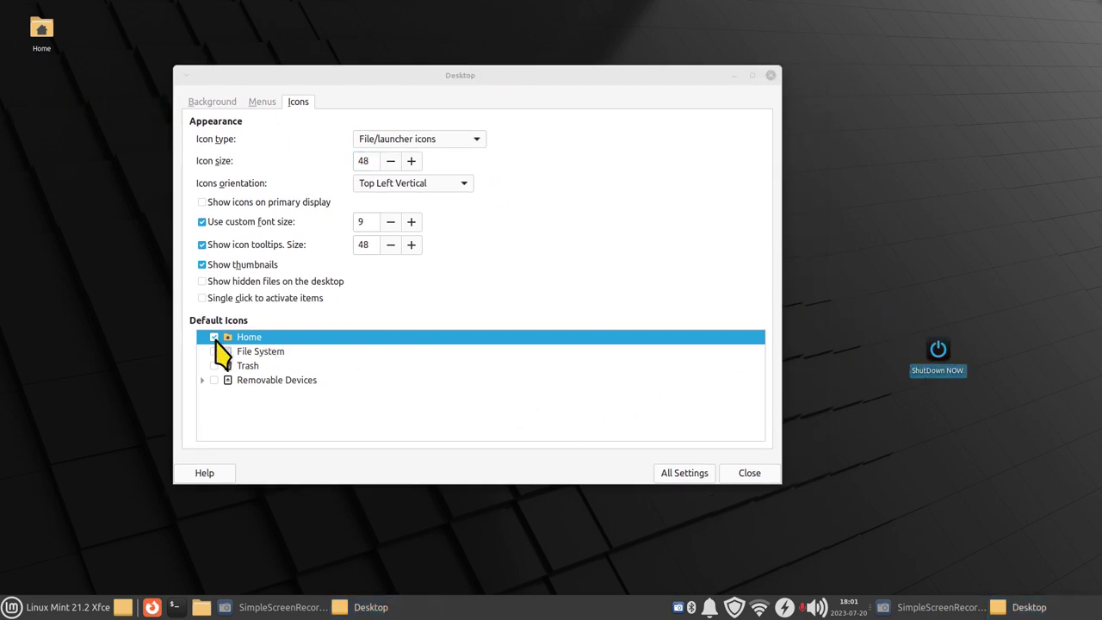
{"action": "left_click", "coordinate": [689, 473]}
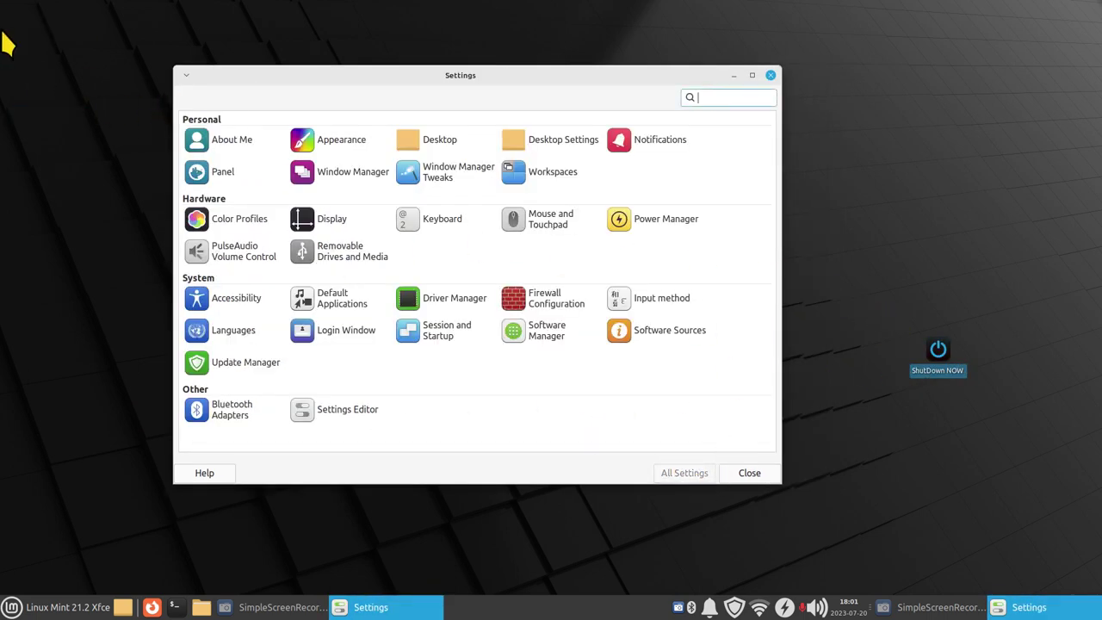
Step: Review Panel 1's display preferences, including the automatic hiding options and length, and close them with hiding left at Never
{"action": "left_click_drag", "start_coordinate": [556, 74], "coordinate": [609, 55]}
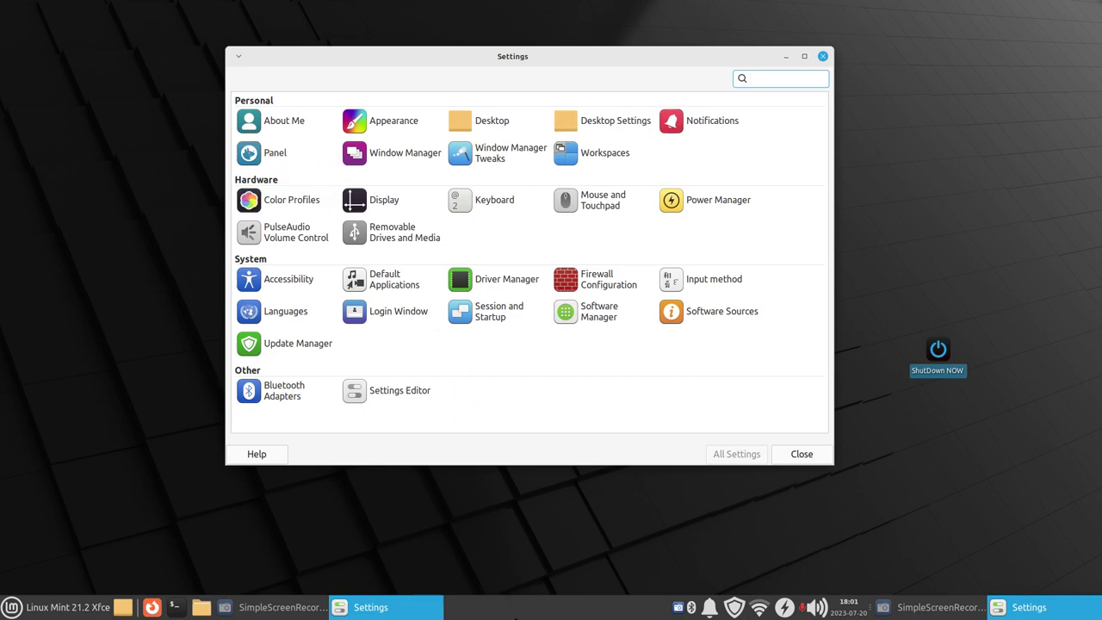
{"action": "right_click", "coordinate": [518, 607]}
{"action": "mouse_move", "coordinate": [542, 584]}
{"action": "left_click", "coordinate": [672, 528]}
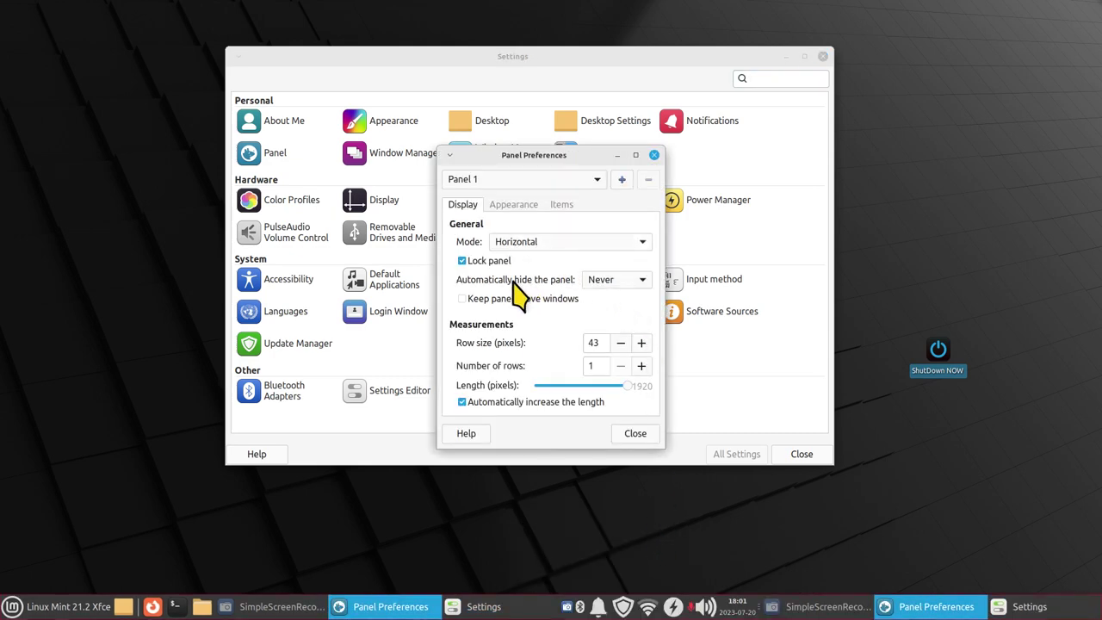
{"action": "left_click", "coordinate": [643, 280]}
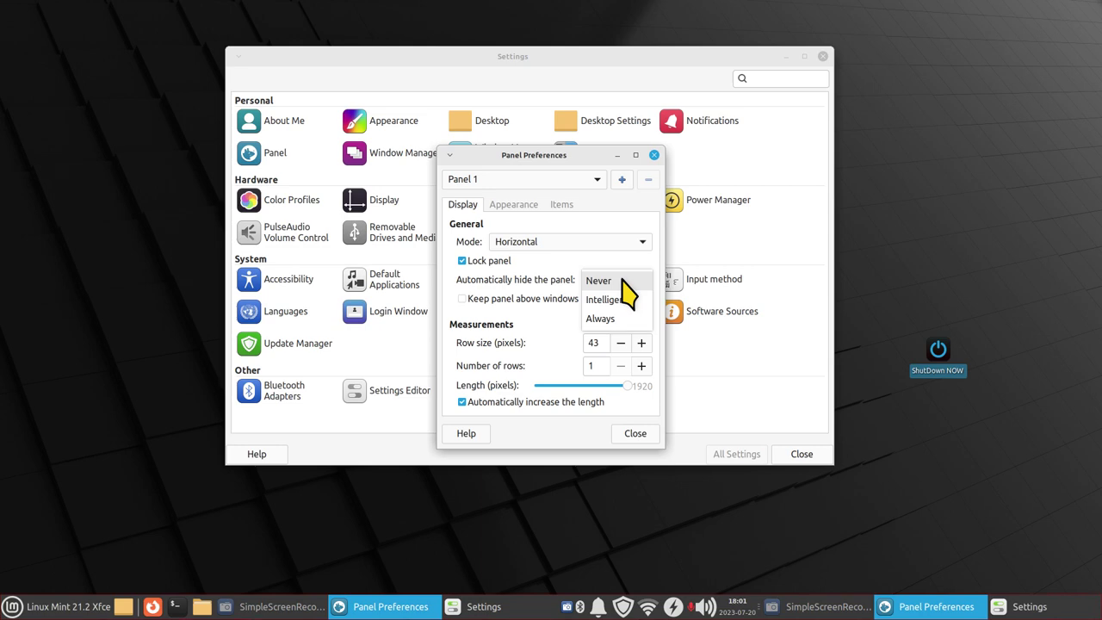
{"action": "left_click", "coordinate": [626, 267]}
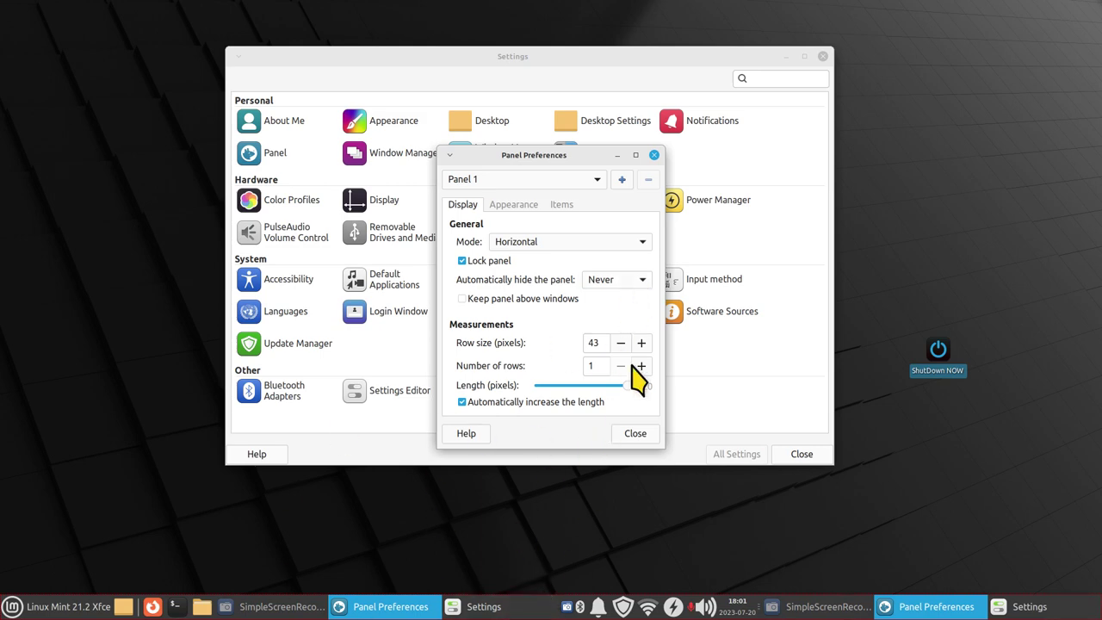
{"action": "left_click_drag", "start_coordinate": [627, 388], "coordinate": [671, 454]}
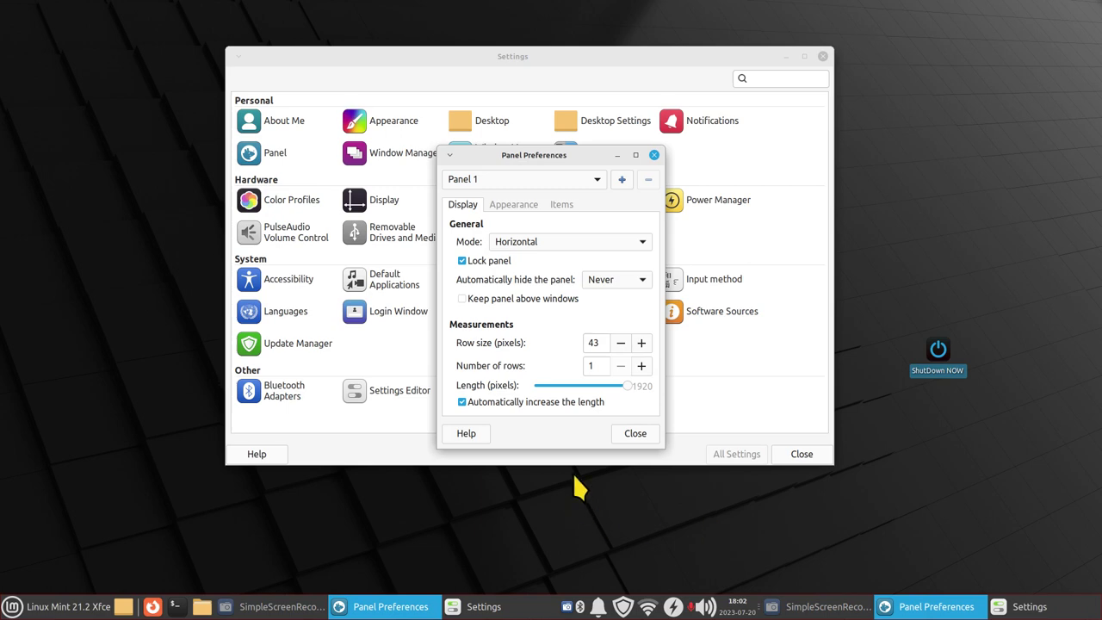
{"action": "left_click", "coordinate": [641, 437]}
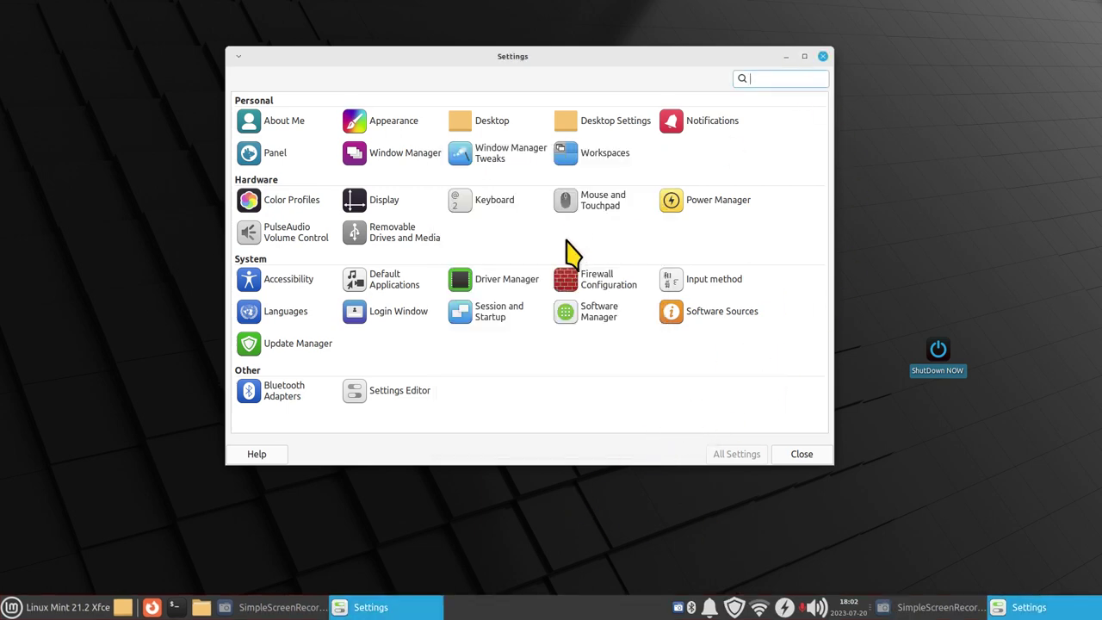
Step: Reopen Panel 1's preferences and try changing its length, with automatic length increase turned off and back on
{"action": "left_click", "coordinate": [822, 57]}
{"action": "right_click", "coordinate": [449, 604]}
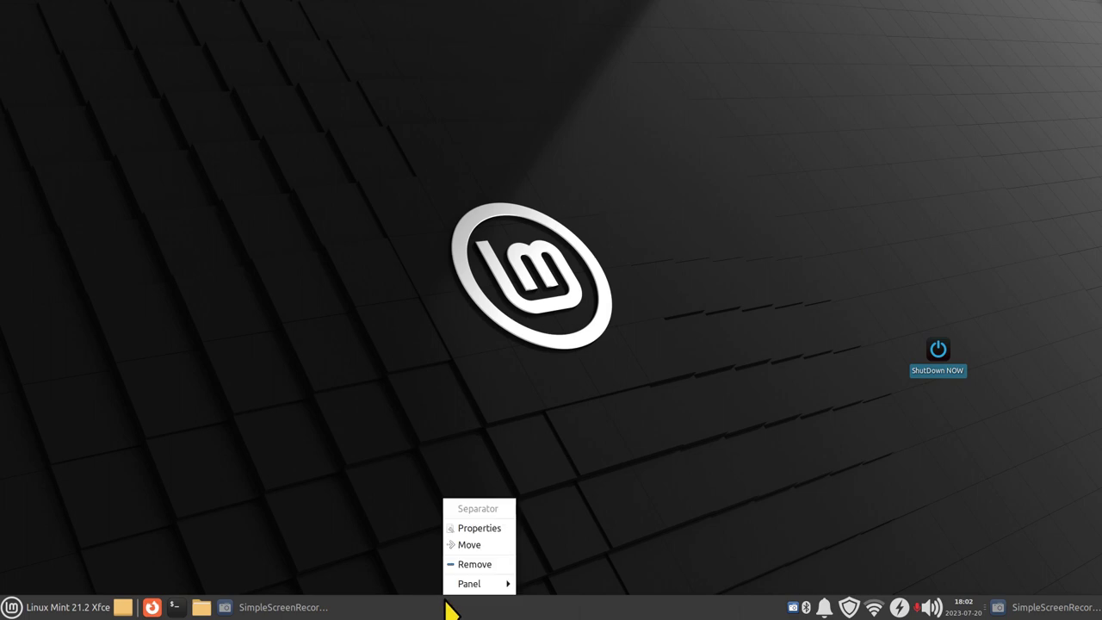
{"action": "mouse_move", "coordinate": [477, 592]}
{"action": "left_click", "coordinate": [502, 527]}
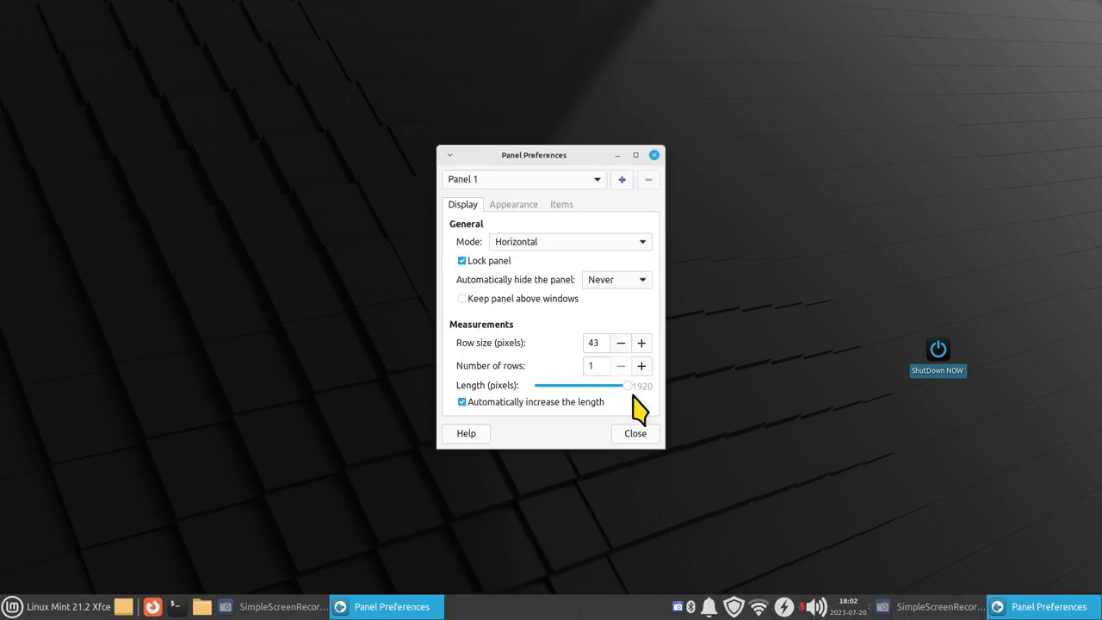
{"action": "left_click_drag", "start_coordinate": [628, 386], "coordinate": [670, 413]}
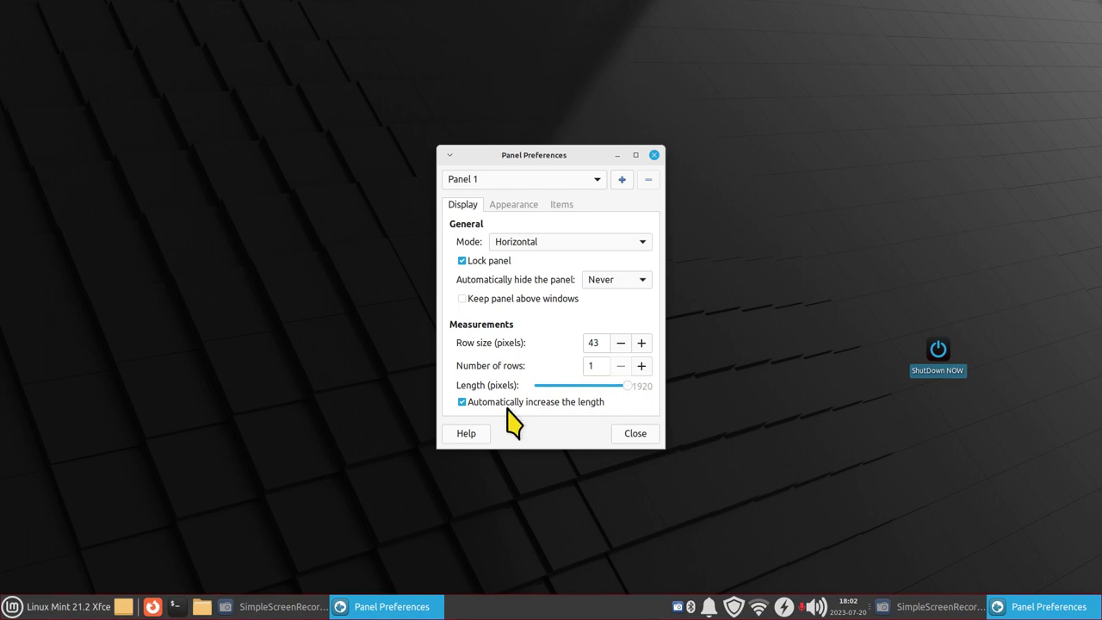
{"action": "left_click", "coordinate": [462, 403]}
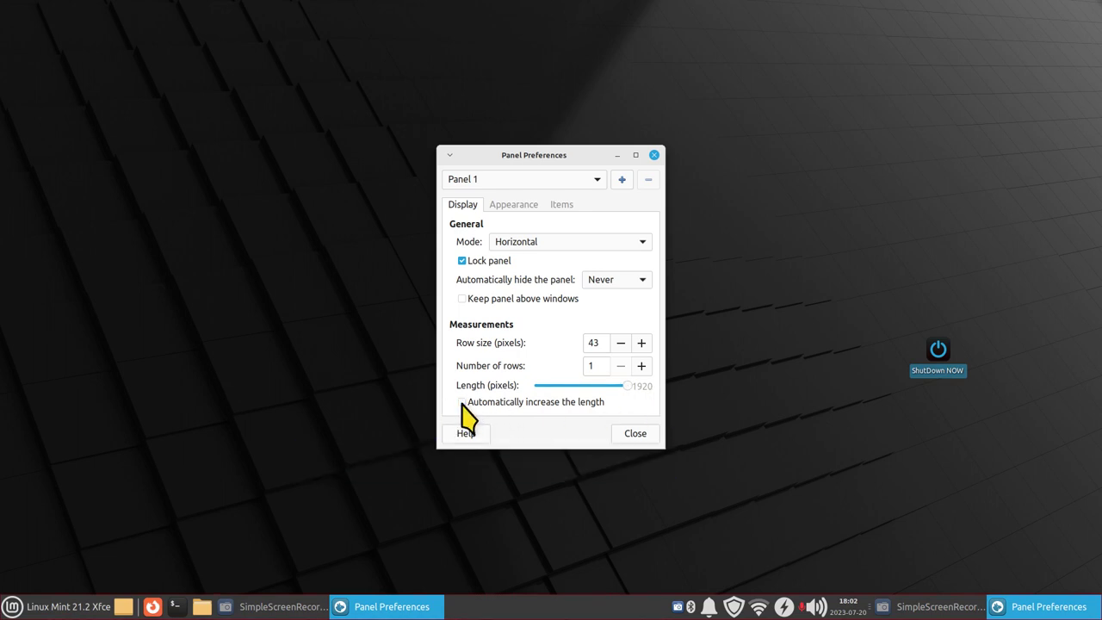
{"action": "left_click_drag", "start_coordinate": [628, 385], "coordinate": [634, 413]}
{"action": "left_click", "coordinate": [464, 402]}
Step: Review Panel 1's item list in the panel's own preferences and again in the system's Panel settings
{"action": "left_click", "coordinate": [562, 205]}
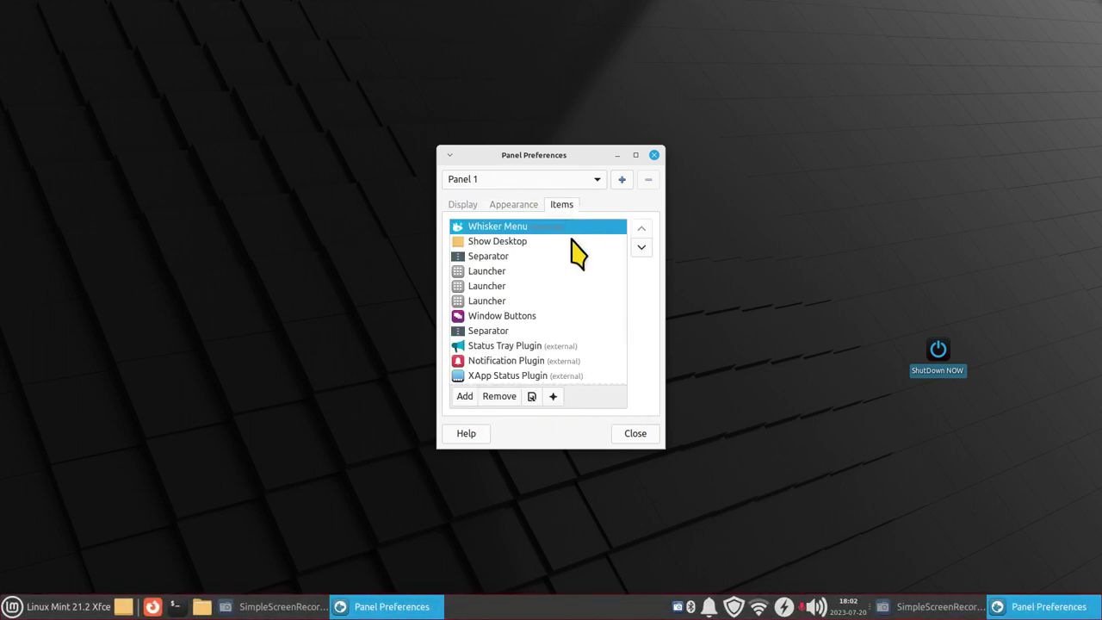
{"action": "left_click", "coordinate": [637, 435]}
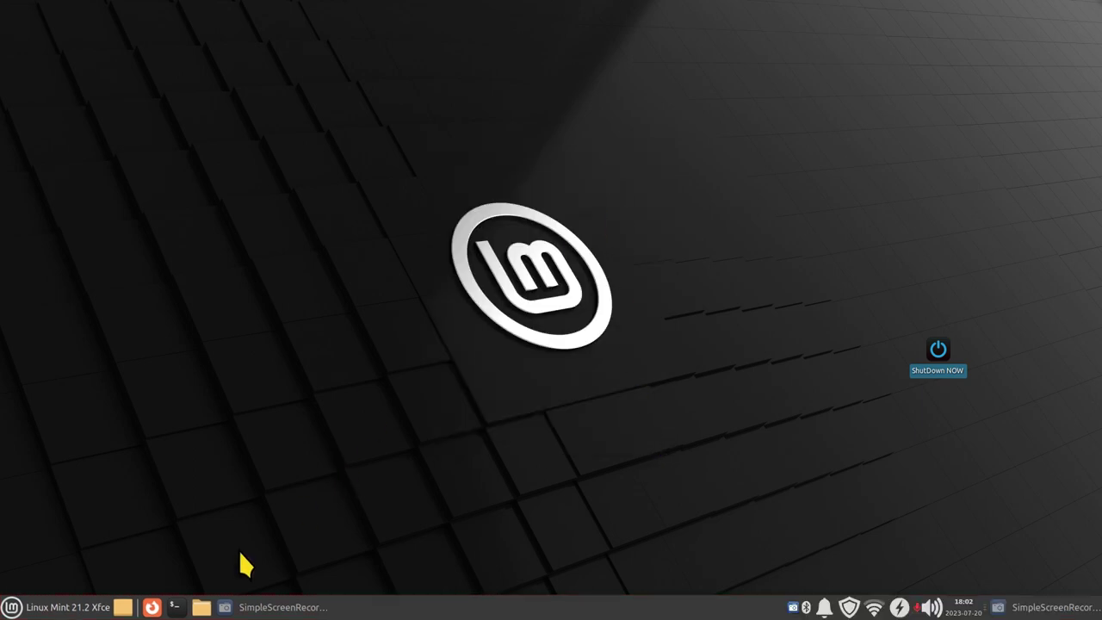
{"action": "left_click", "coordinate": [44, 603]}
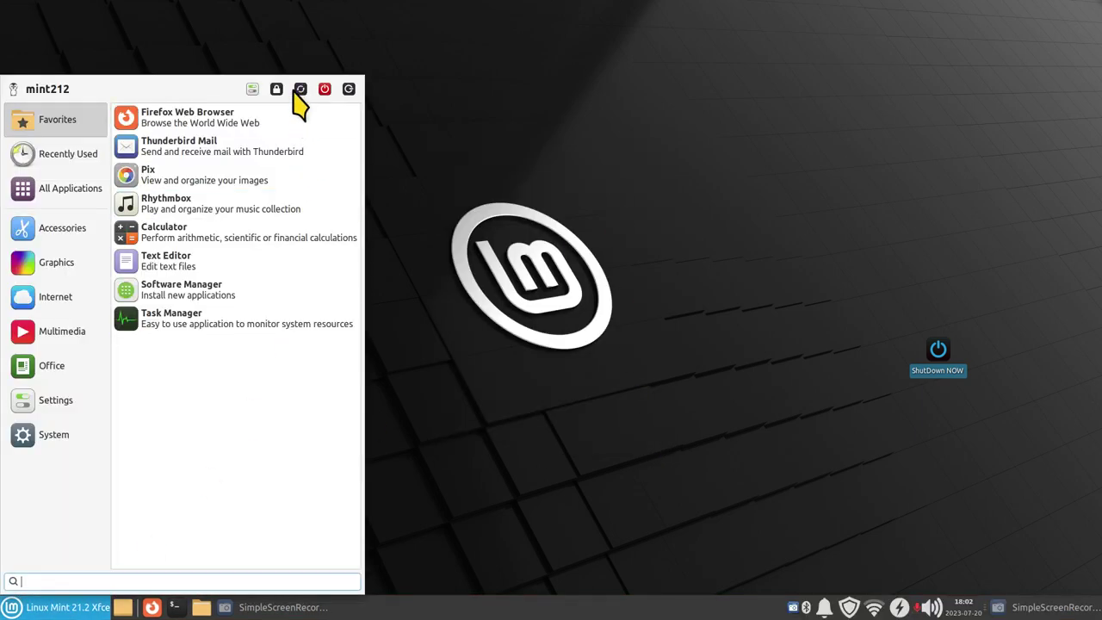
{"action": "left_click", "coordinate": [247, 91]}
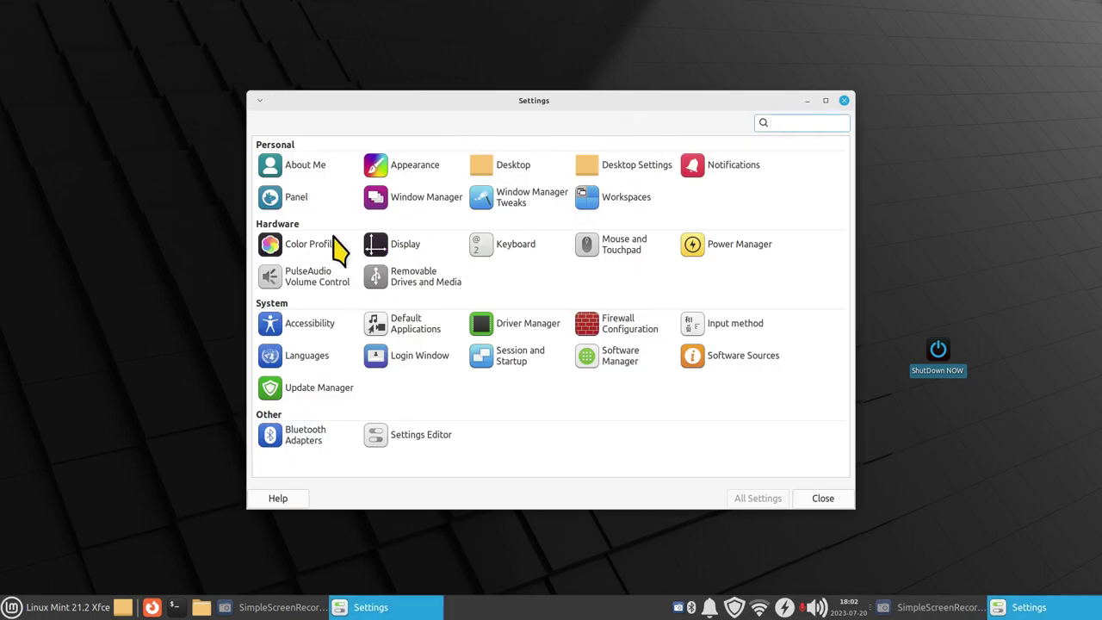
{"action": "left_click", "coordinate": [284, 196]}
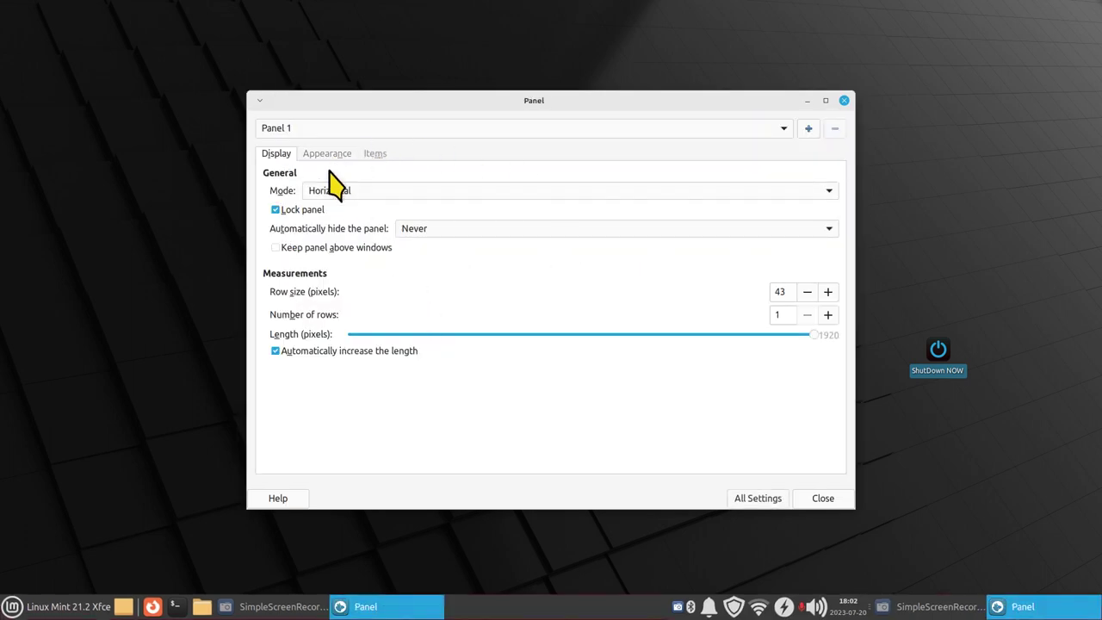
{"action": "left_click", "coordinate": [373, 154]}
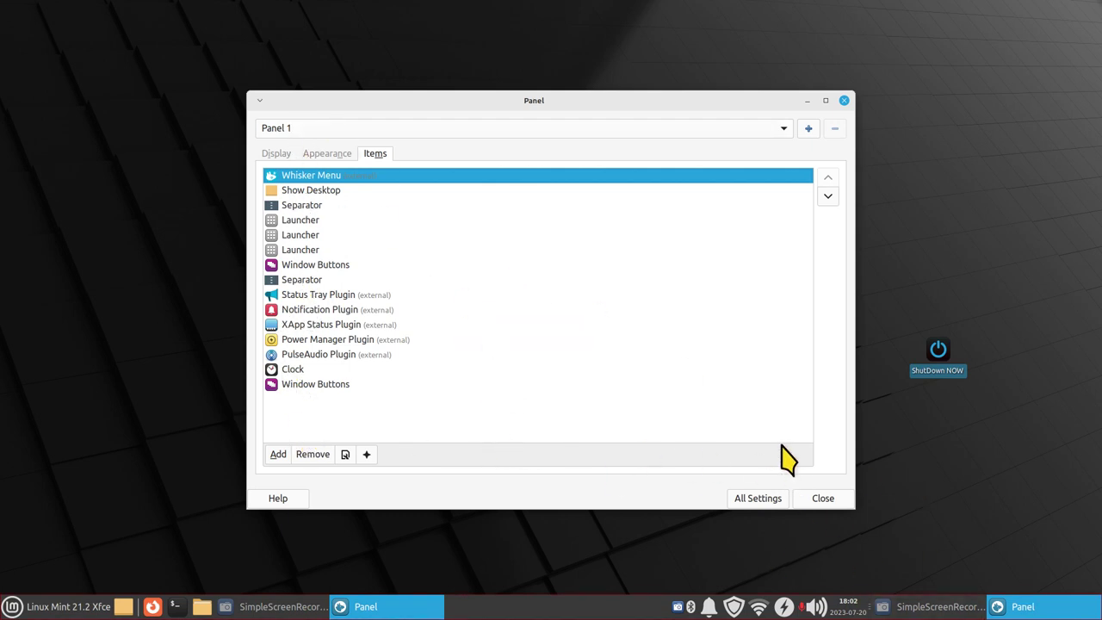
{"action": "left_click", "coordinate": [762, 503]}
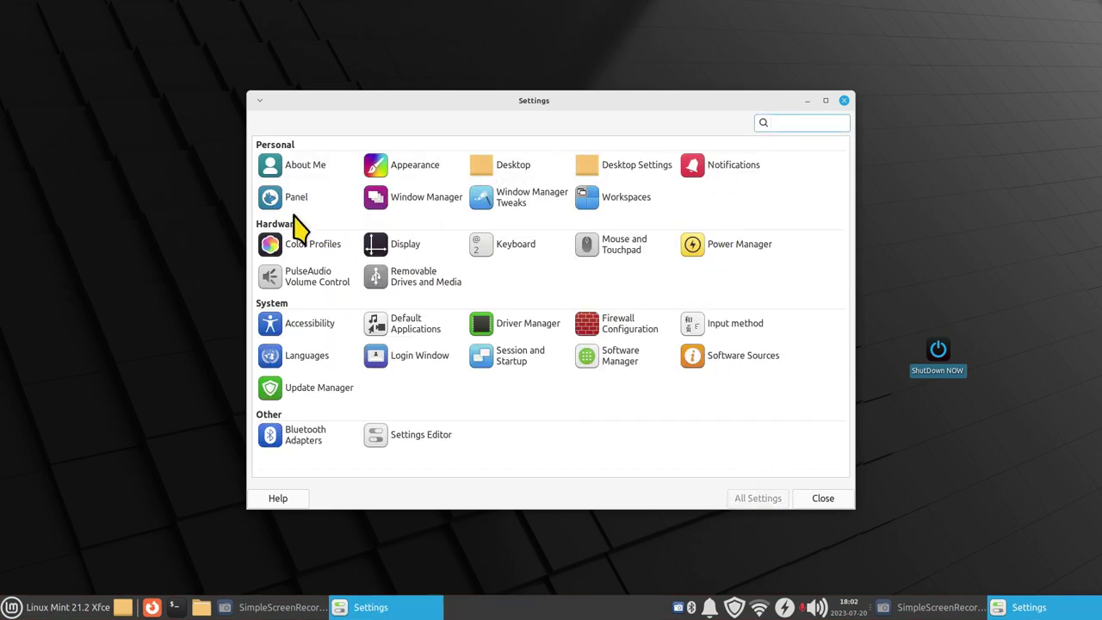
Step: Look over the Window Manager style options, the Display settings and the cursor themes for Mouse and Touchpad
{"action": "left_click", "coordinate": [442, 205]}
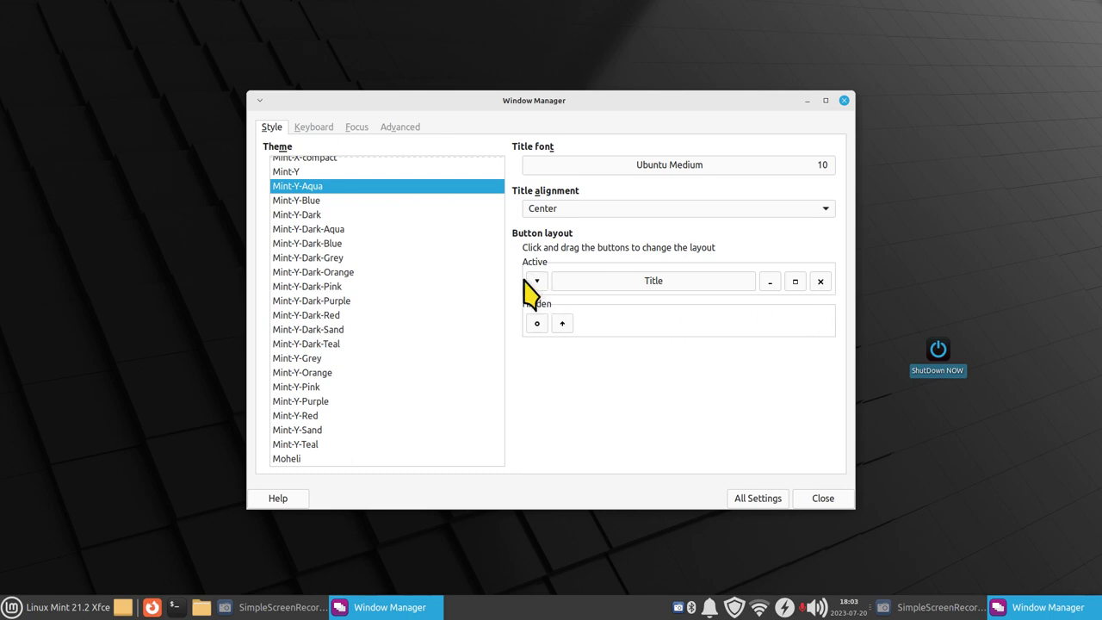
{"action": "left_click", "coordinate": [753, 499]}
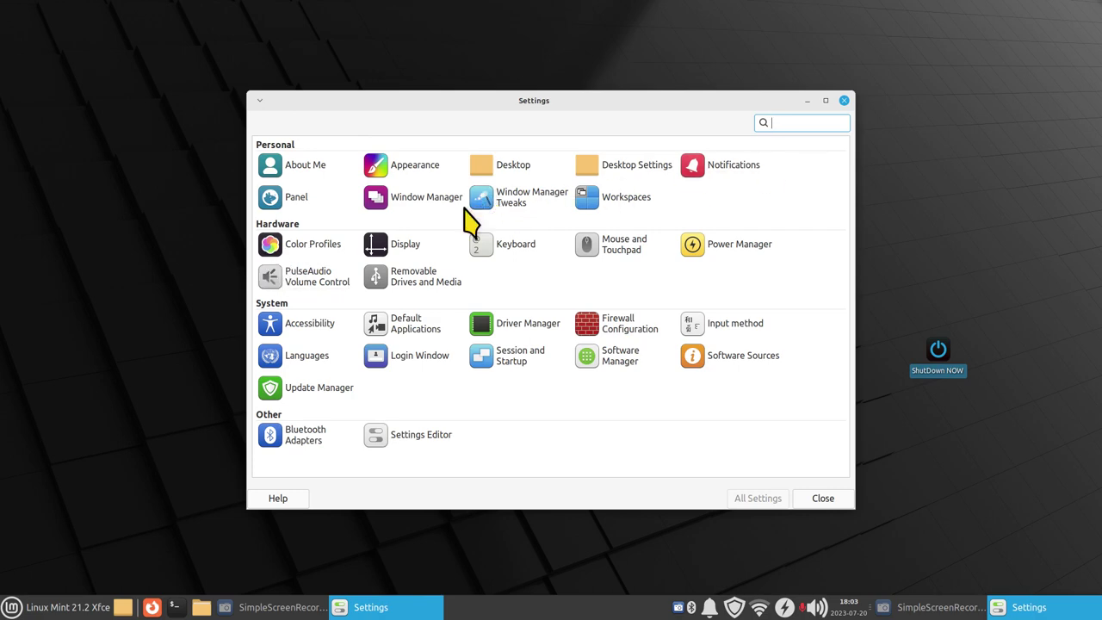
{"action": "left_click", "coordinate": [417, 248]}
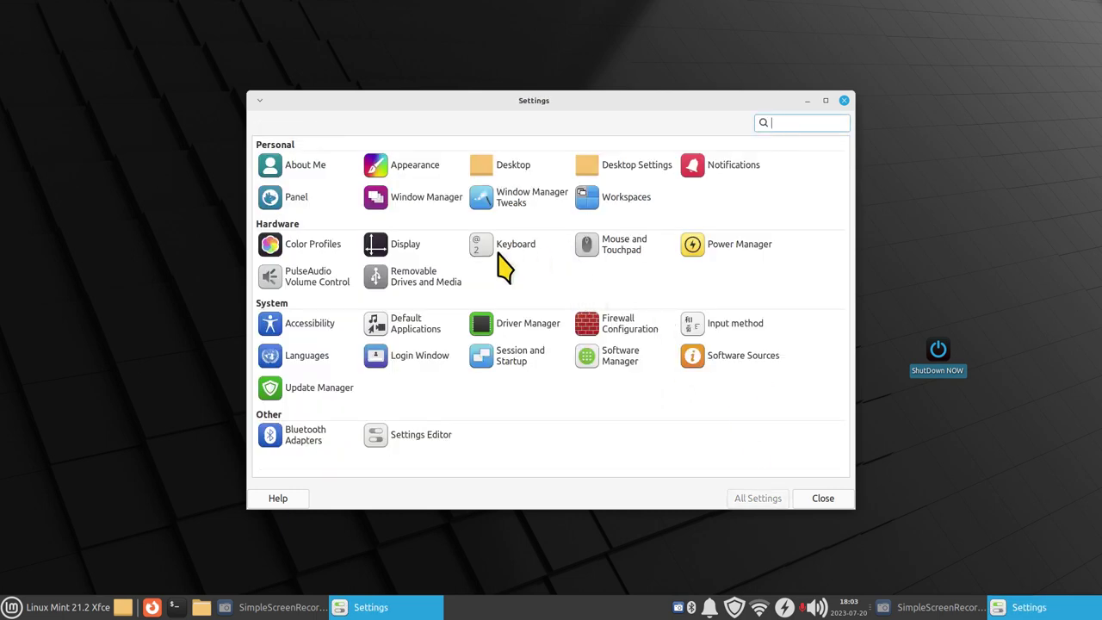
{"action": "left_click", "coordinate": [623, 248]}
{"action": "left_click", "coordinate": [367, 126]}
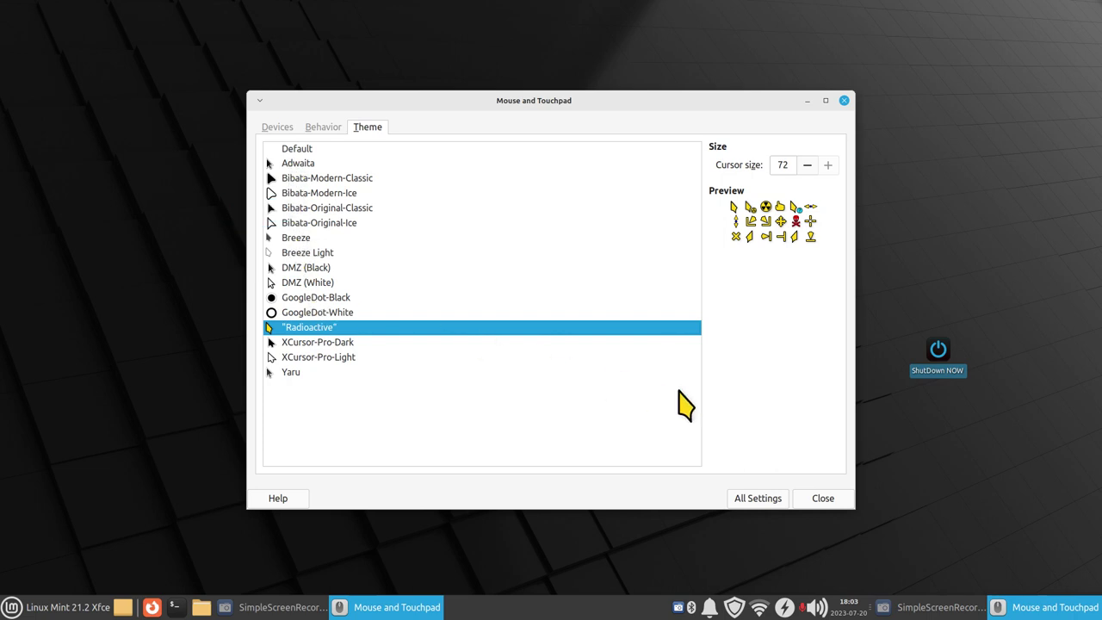
{"action": "left_click", "coordinate": [763, 499]}
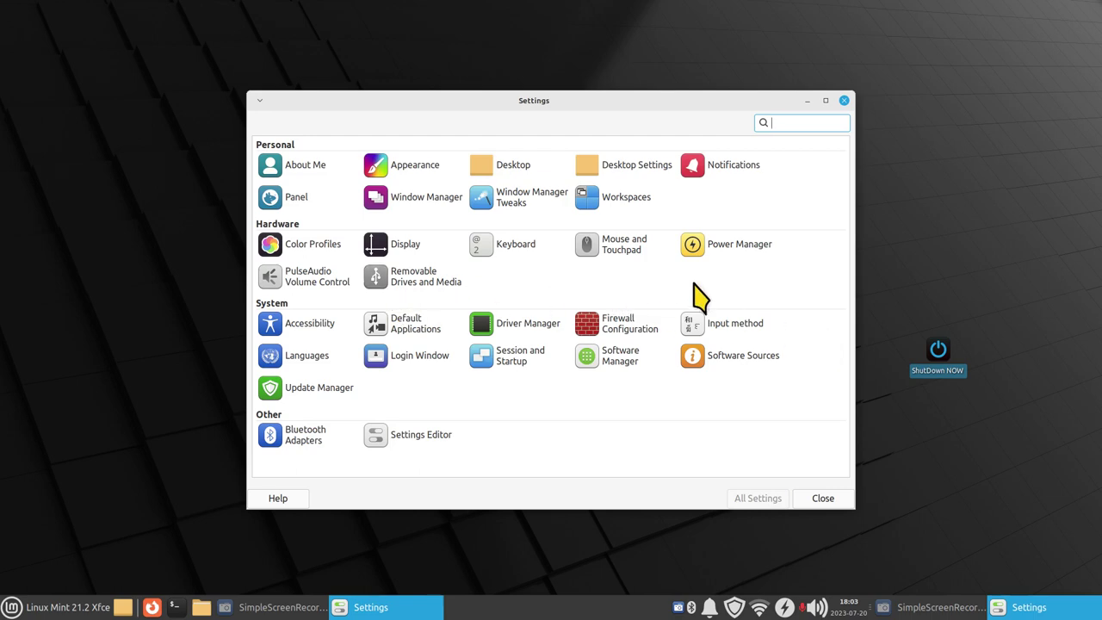
Step: Review the power button actions in Power Manager and the log-out dialog's choices, cancel that dialog and close the settings
{"action": "left_click", "coordinate": [727, 248]}
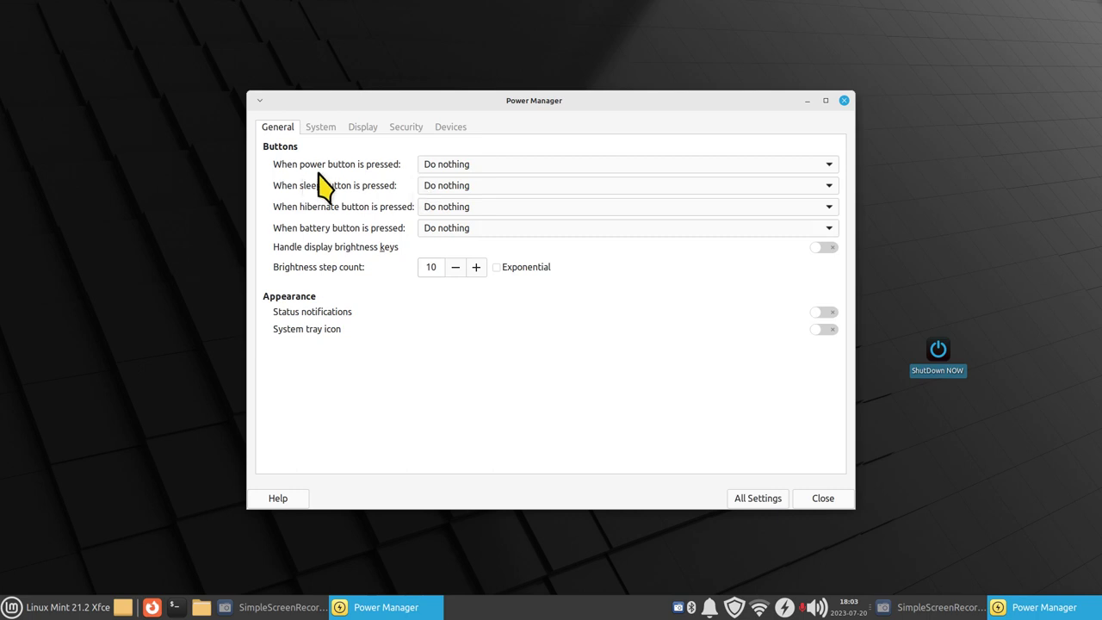
{"action": "left_click", "coordinate": [503, 166]}
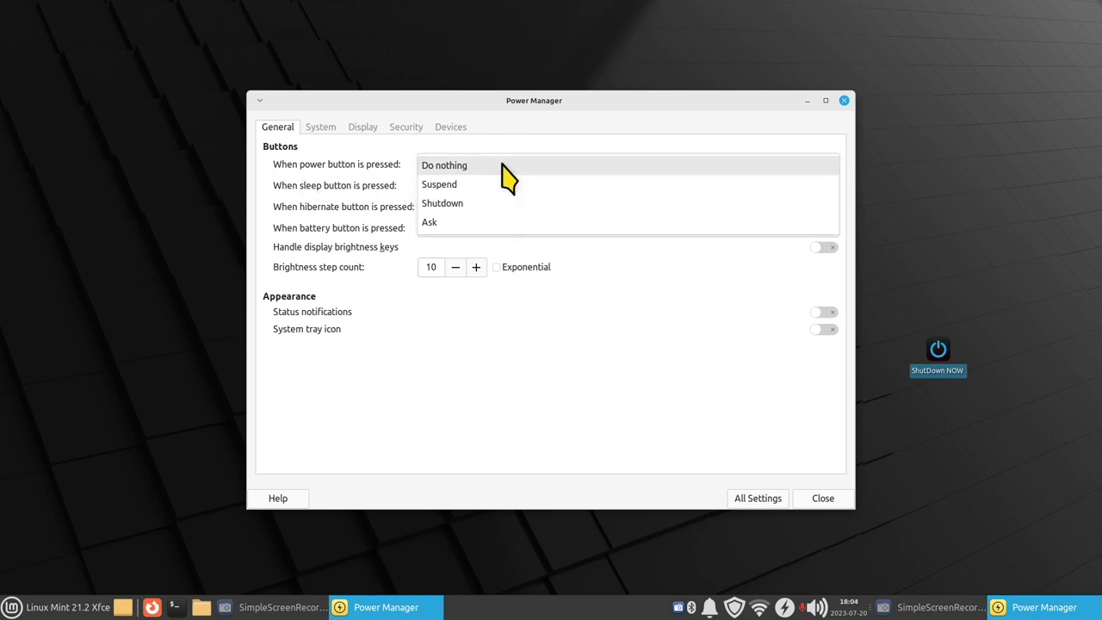
{"action": "left_click", "coordinate": [503, 165]}
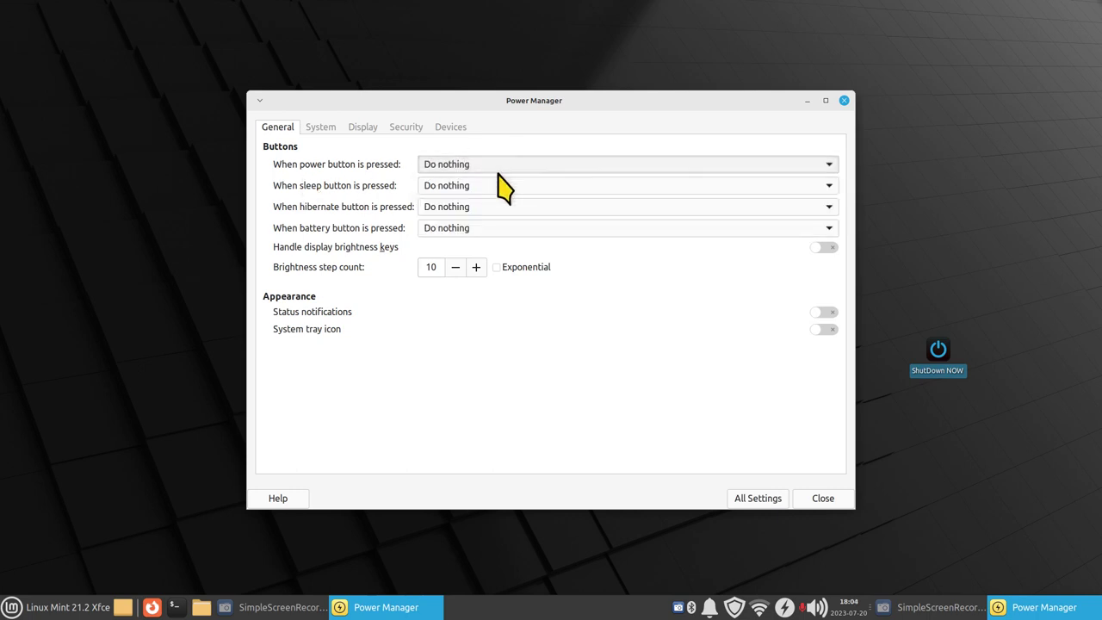
{"action": "left_click", "coordinate": [35, 607]}
{"action": "left_click", "coordinate": [348, 91]}
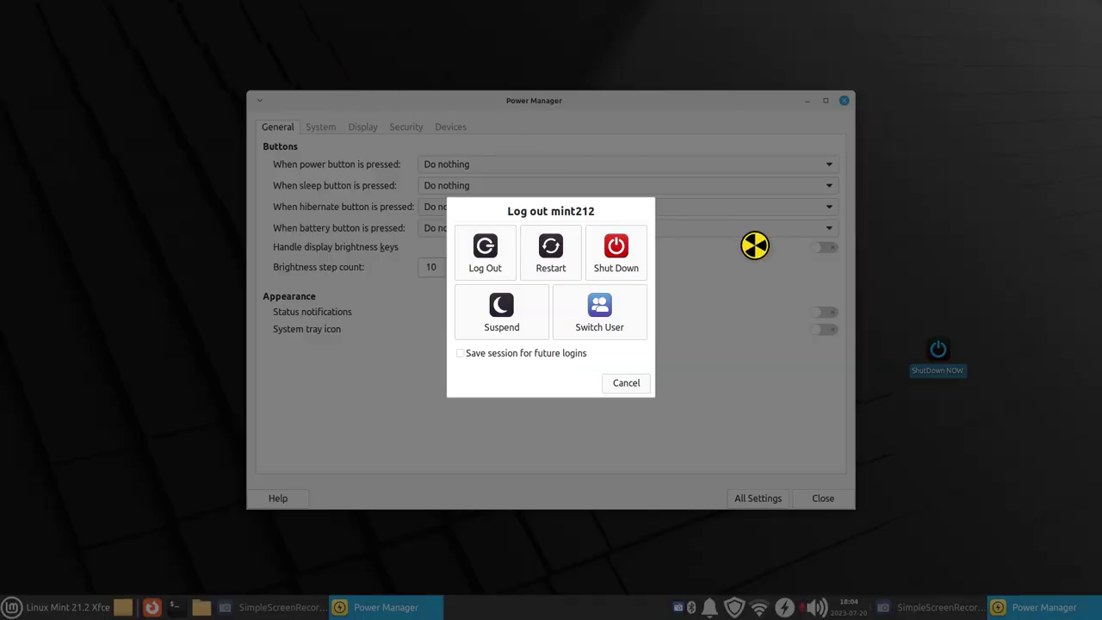
{"action": "left_click", "coordinate": [644, 385]}
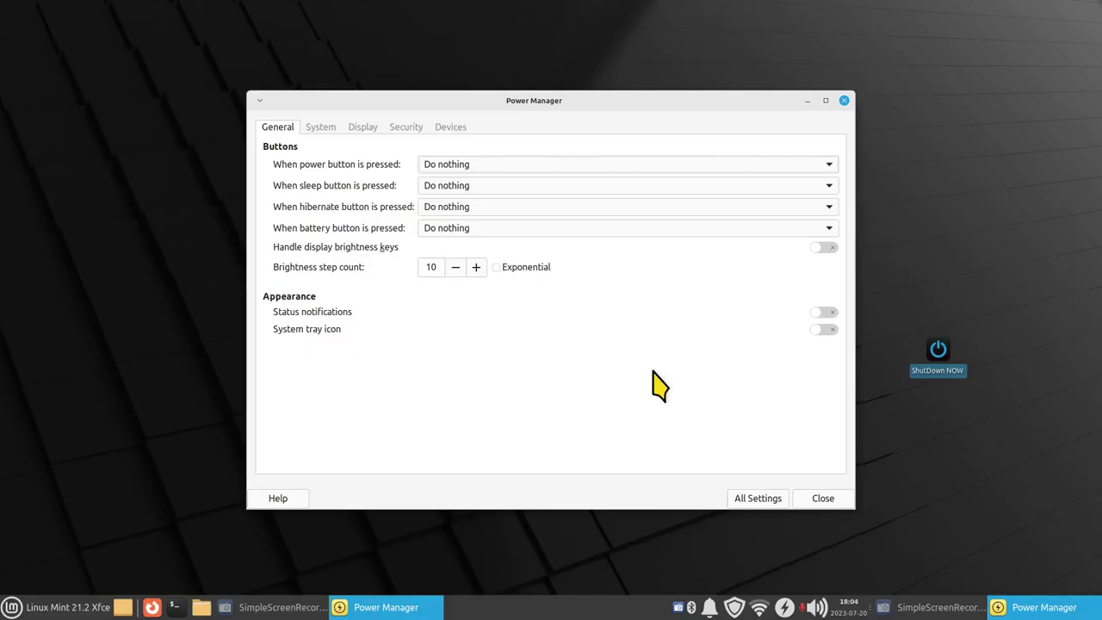
{"action": "left_click", "coordinate": [757, 498]}
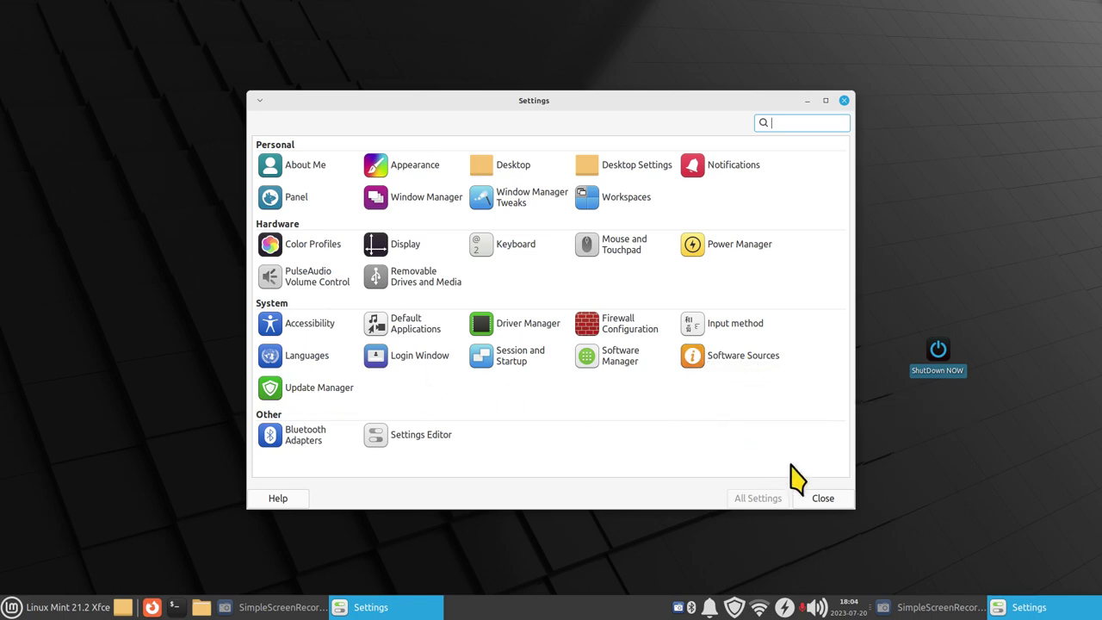
{"action": "left_click", "coordinate": [822, 499]}
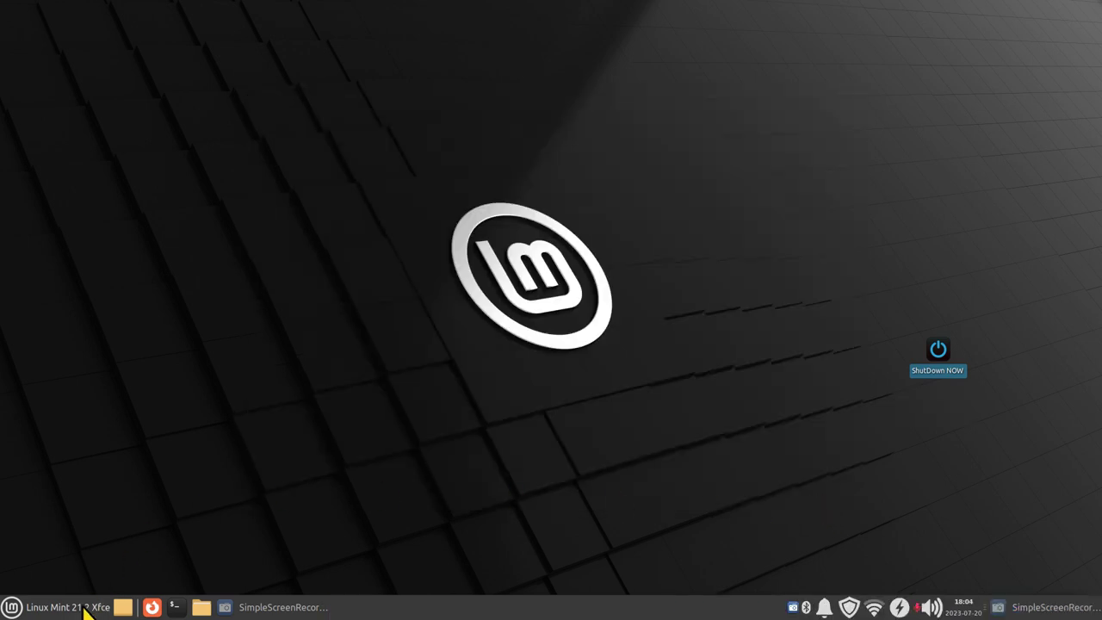
Step: Browse the applications in the Whisker Menu categories, from Recently Used and Accessories through Graphics, Internet, Multimedia, Office, Settings and System
{"action": "left_click", "coordinate": [52, 607]}
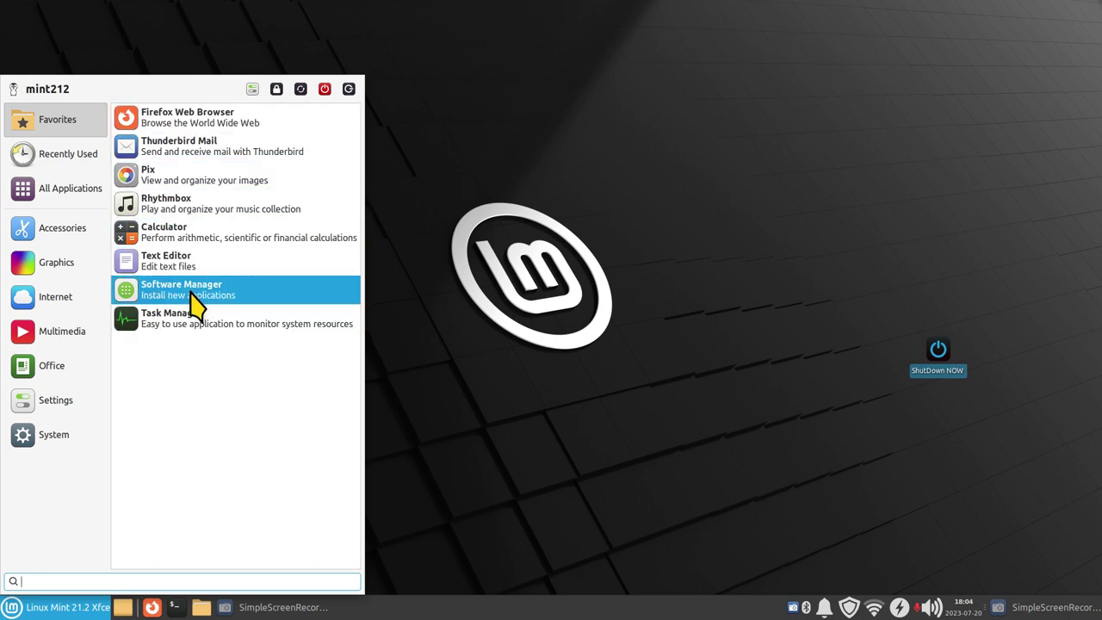
{"action": "left_click", "coordinate": [28, 159]}
{"action": "left_click", "coordinate": [43, 228]}
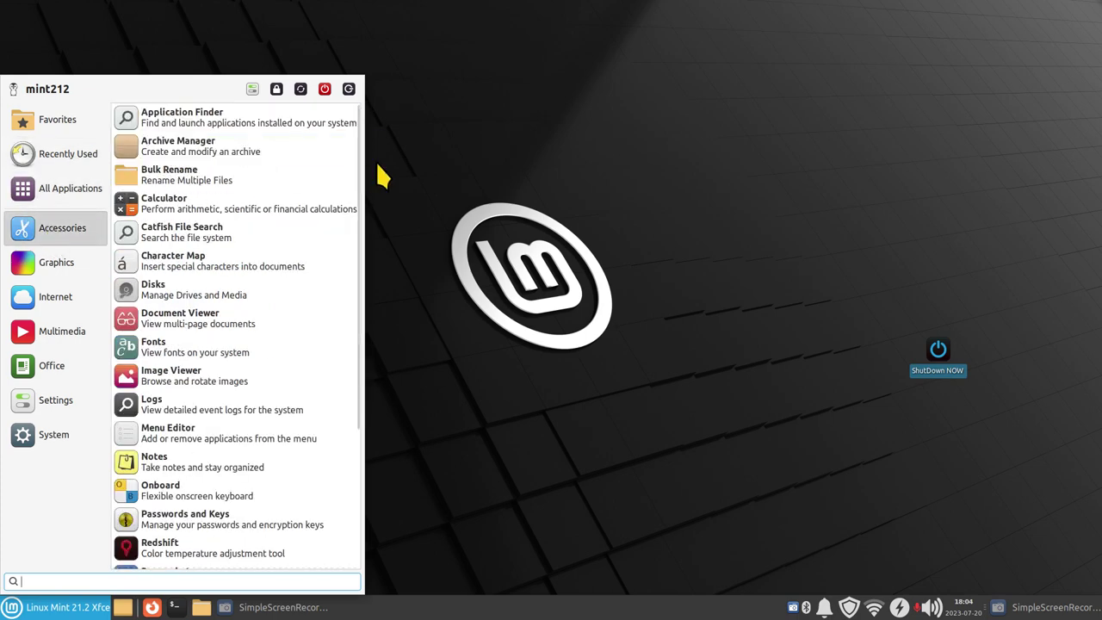
{"action": "left_click_drag", "start_coordinate": [361, 188], "coordinate": [368, 332]}
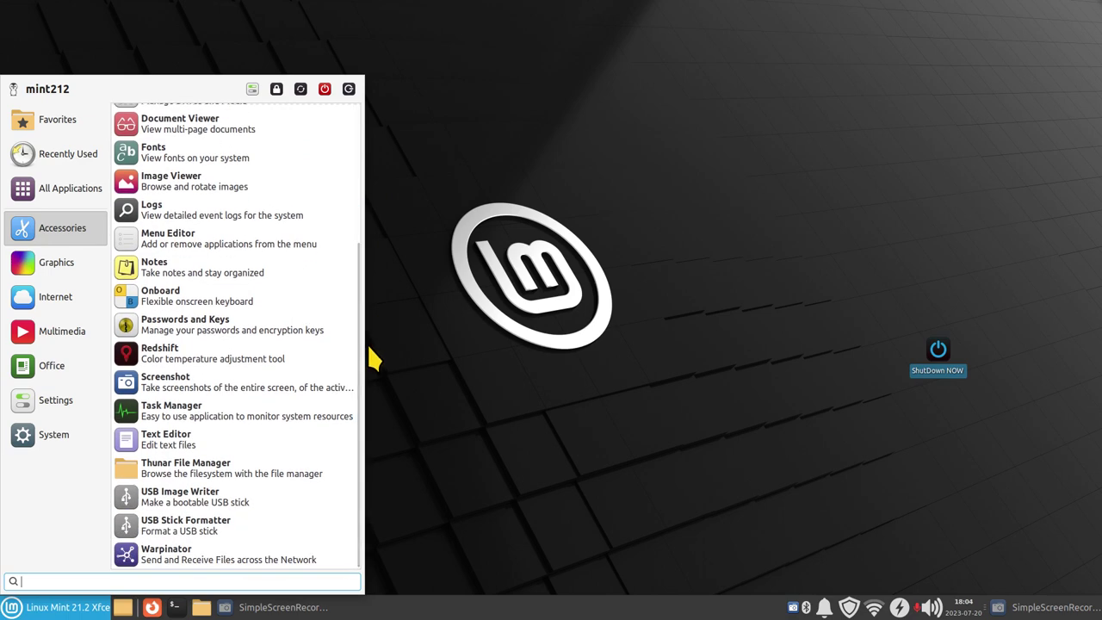
{"action": "left_click", "coordinate": [43, 263]}
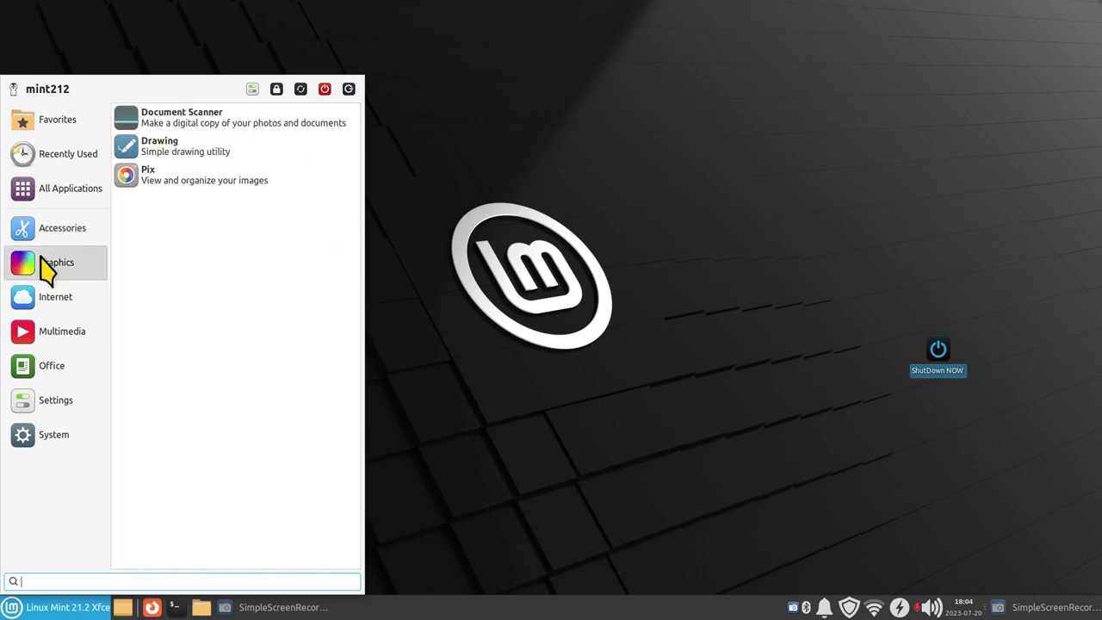
{"action": "left_click", "coordinate": [54, 298]}
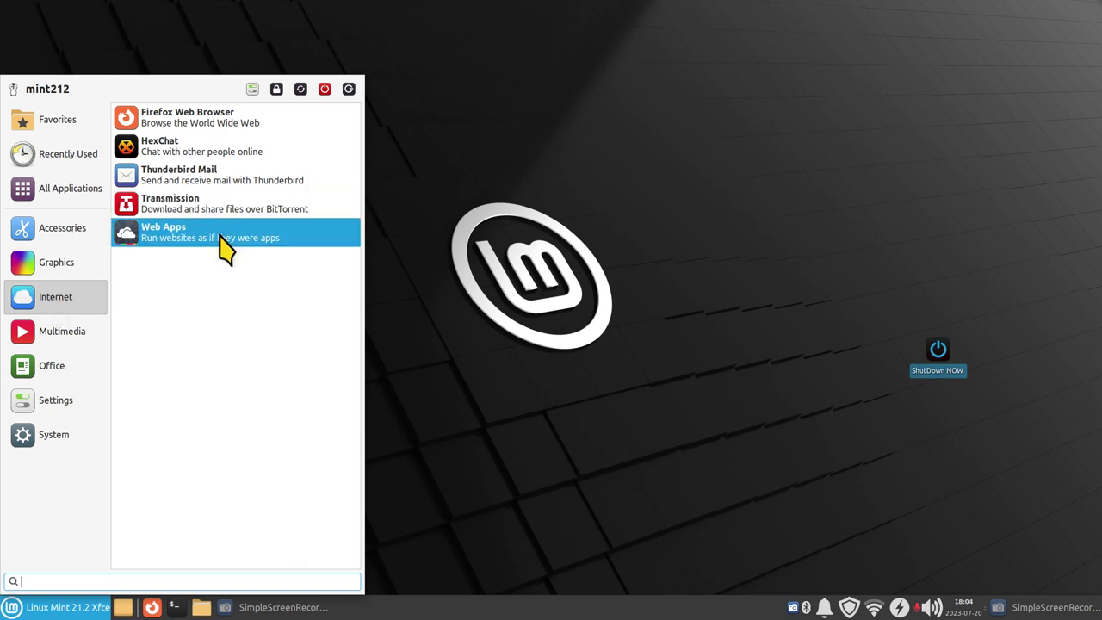
{"action": "left_click", "coordinate": [73, 336]}
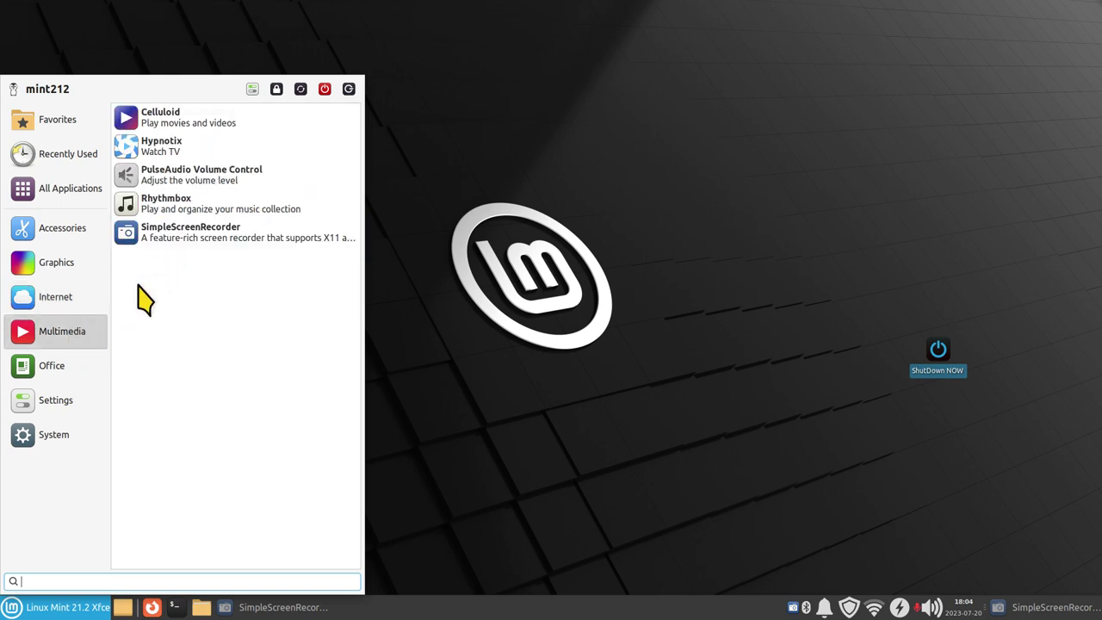
{"action": "left_click", "coordinate": [74, 374]}
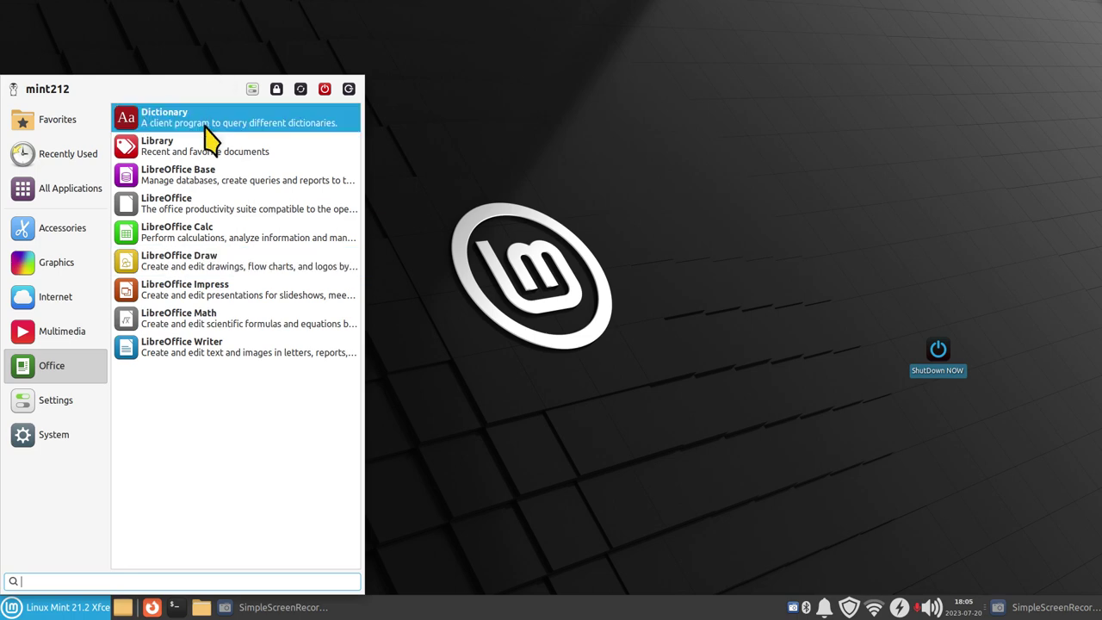
{"action": "left_click", "coordinate": [74, 401]}
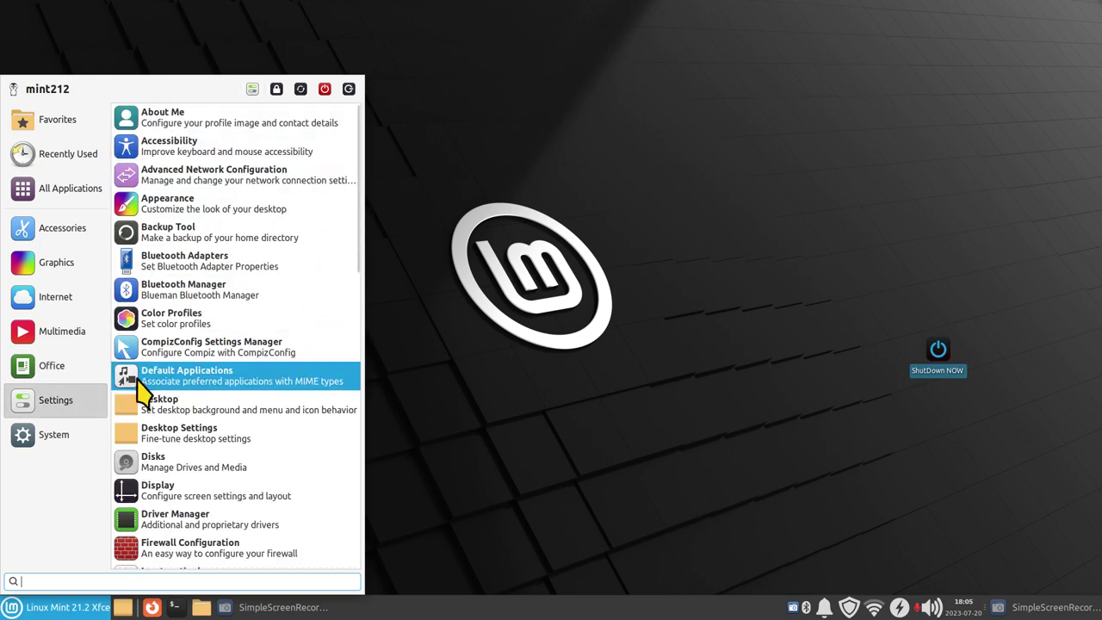
{"action": "left_click", "coordinate": [52, 439]}
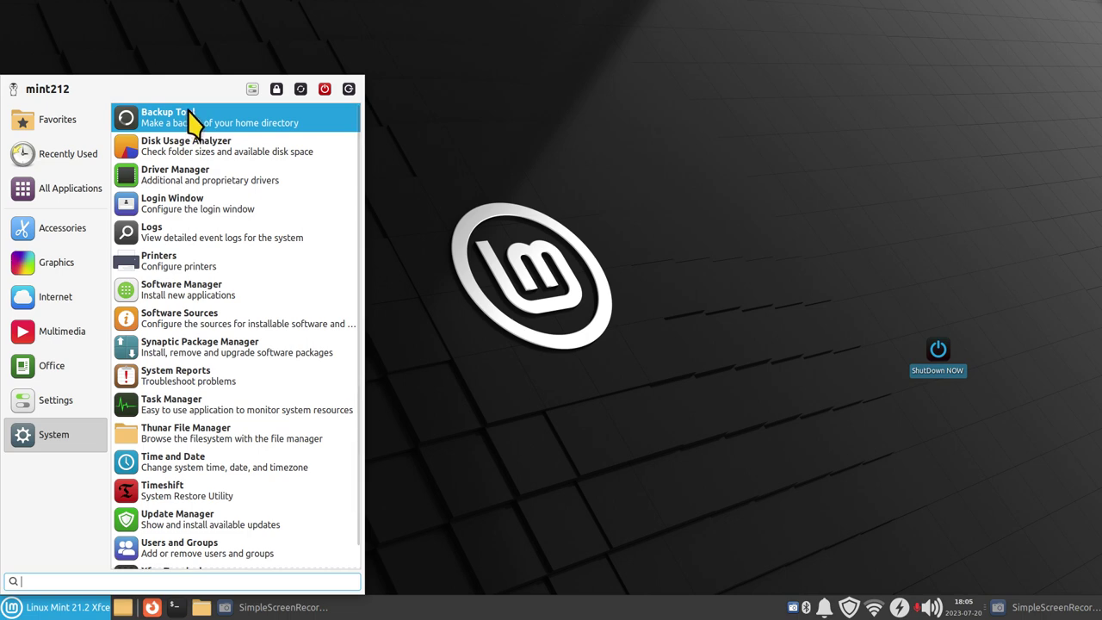
Step: Open the Software Manager, maximize its window and view its About information
{"action": "left_click", "coordinate": [181, 302]}
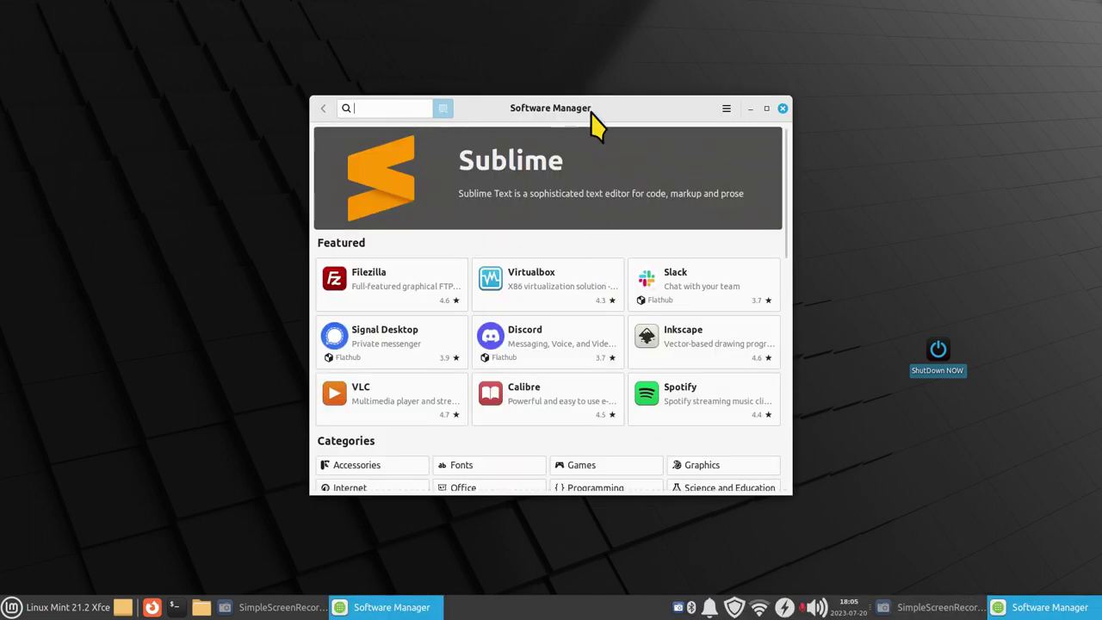
{"action": "double_click", "coordinate": [664, 111]}
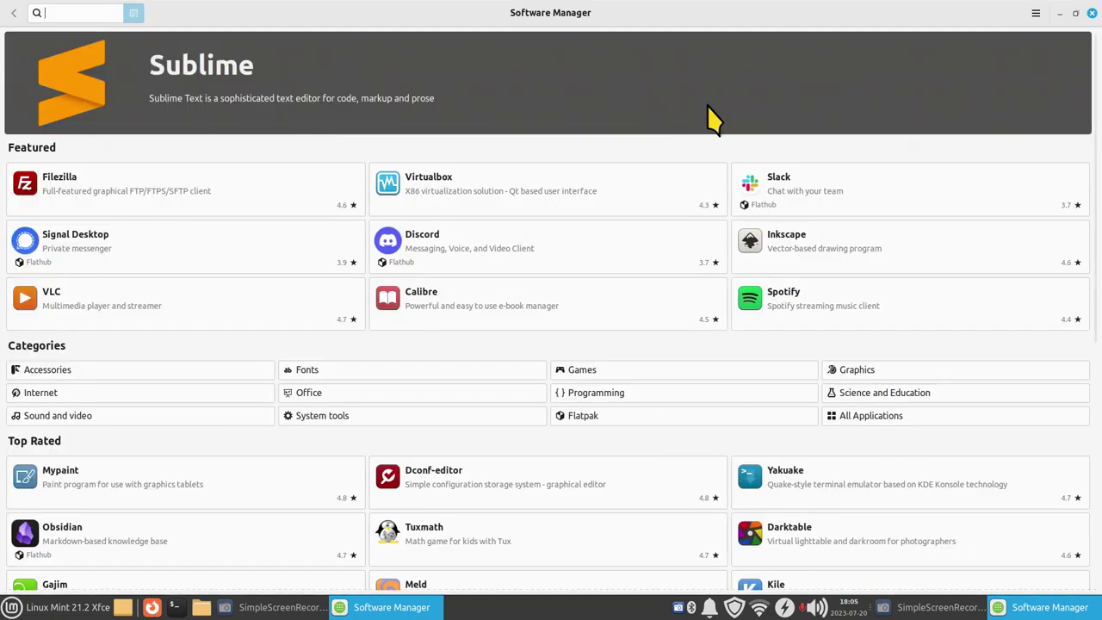
{"action": "left_click", "coordinate": [1036, 13]}
{"action": "left_click", "coordinate": [852, 94]}
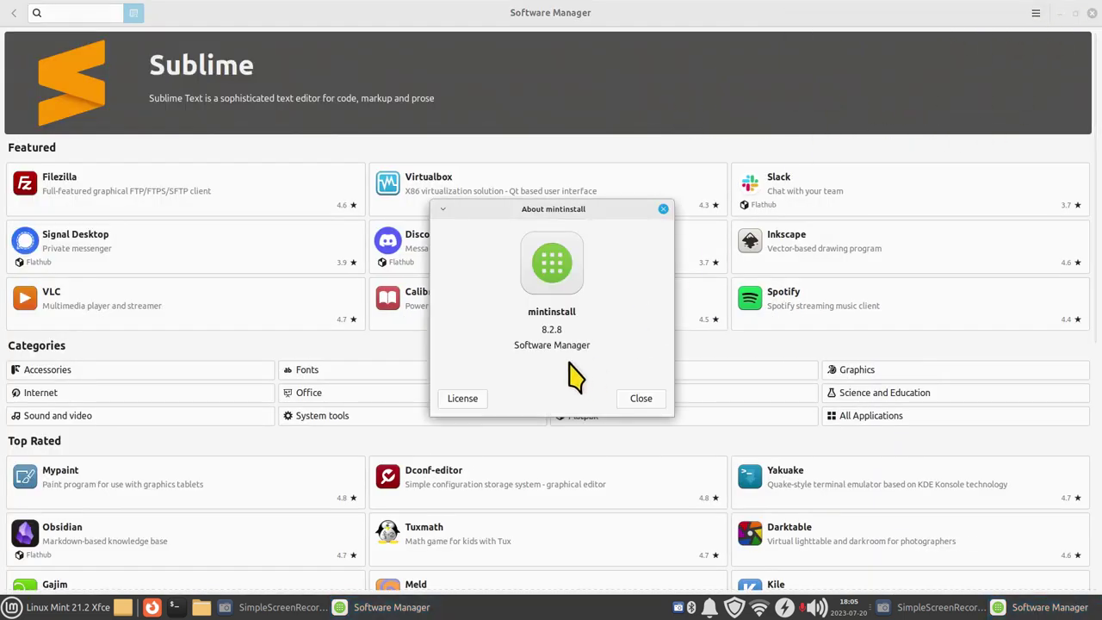
Step: Highlight the version number in the About information, close it and look through the featured and top-rated applications on the front page
{"action": "left_click_drag", "start_coordinate": [535, 327], "coordinate": [586, 328]}
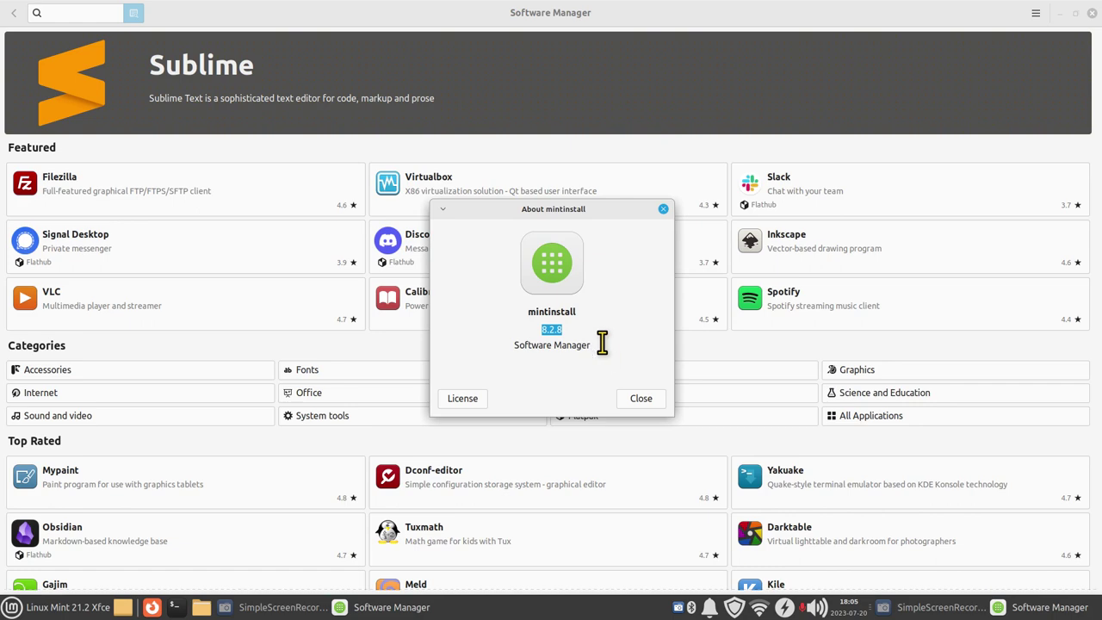
{"action": "left_click", "coordinate": [637, 399]}
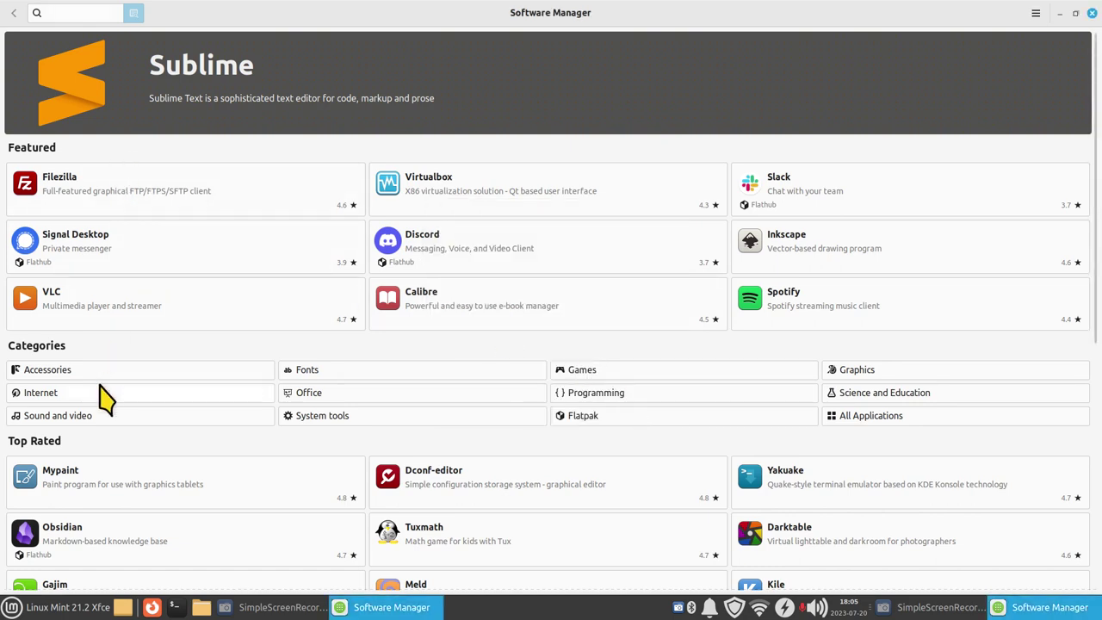
{"action": "scroll", "coordinate": [115, 376], "scroll_direction": "down", "scroll_amount": 5}
{"action": "scroll", "coordinate": [121, 439], "scroll_direction": "down", "scroll_amount": 3}
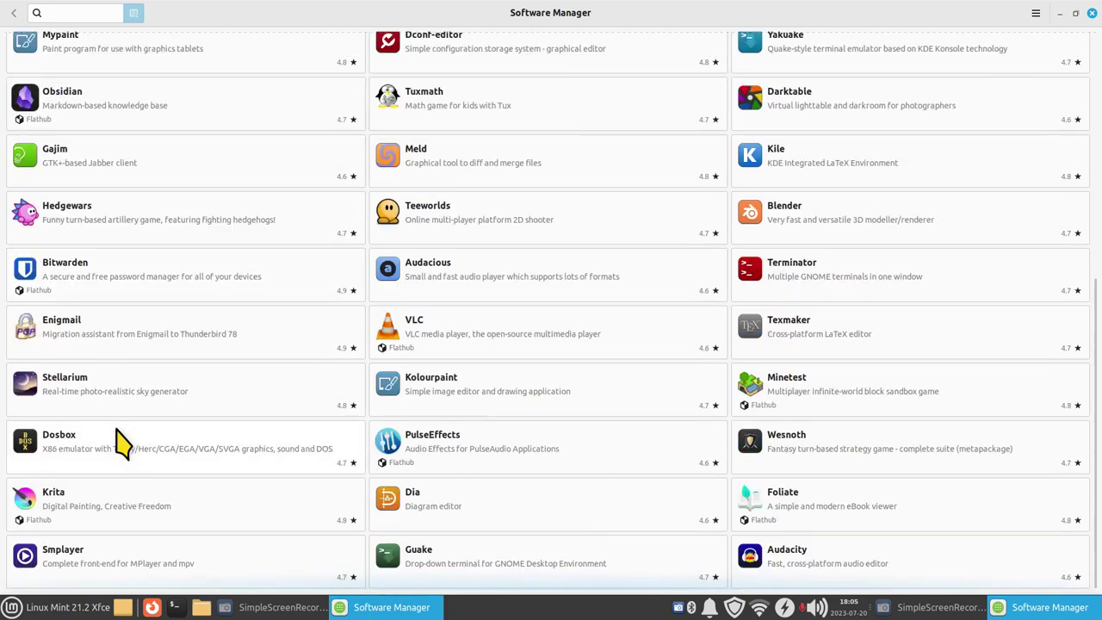
{"action": "scroll", "coordinate": [118, 434], "scroll_direction": "up", "scroll_amount": 8}
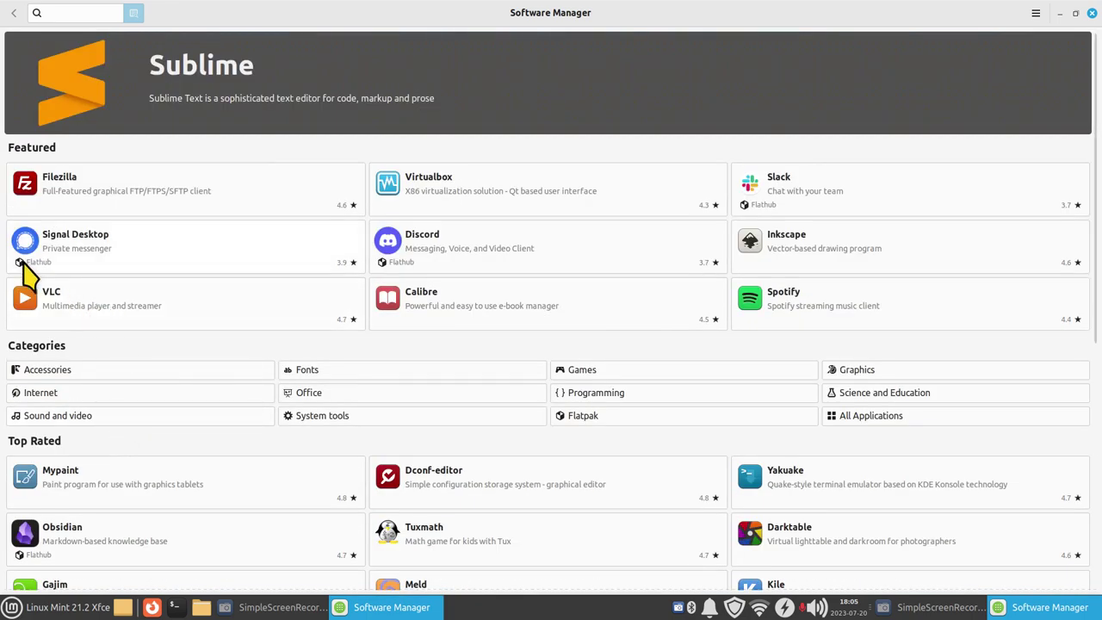
Step: Open the featured VLC entry, view its screenshot enlarged, close the preview and highlight the required disk space in the details
{"action": "mouse_move", "coordinate": [33, 267]}
{"action": "left_click", "coordinate": [184, 308]}
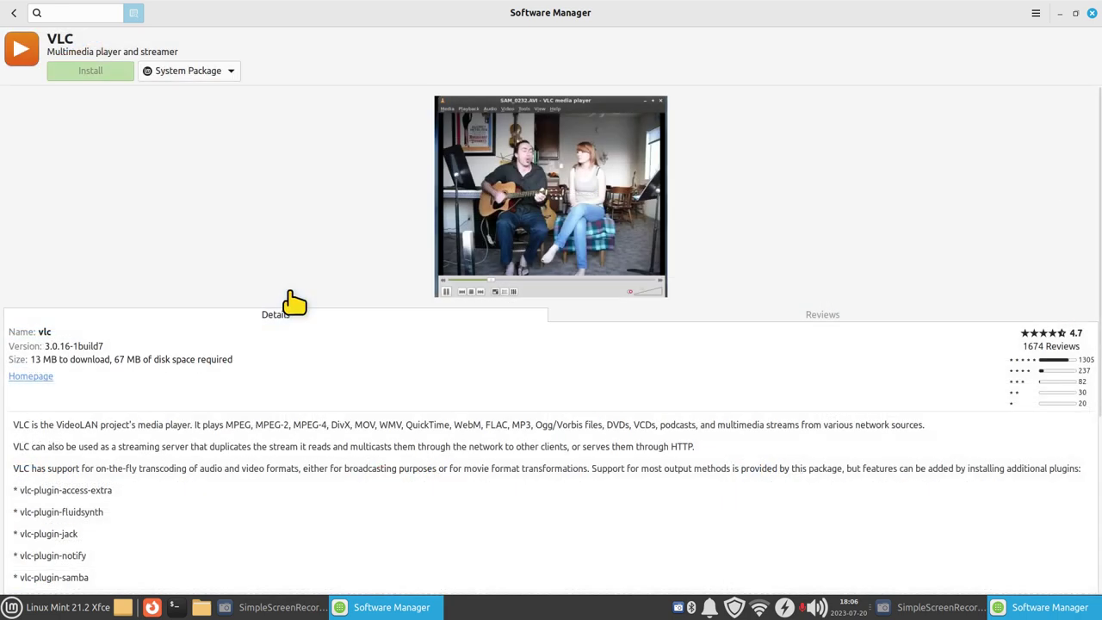
{"action": "left_click", "coordinate": [601, 173]}
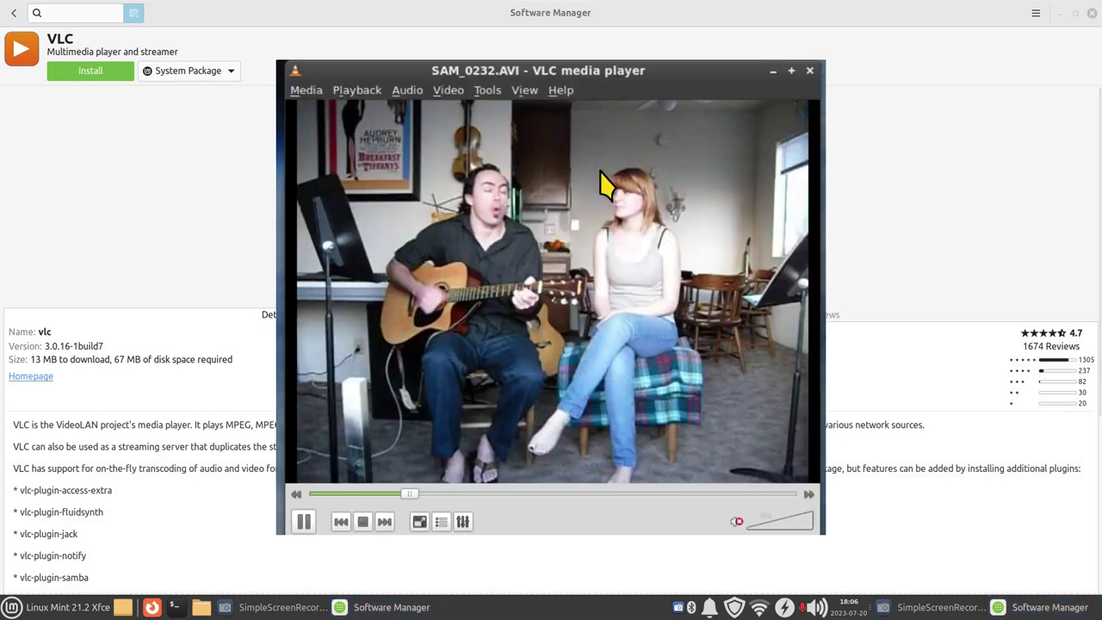
{"action": "left_click", "coordinate": [921, 155]}
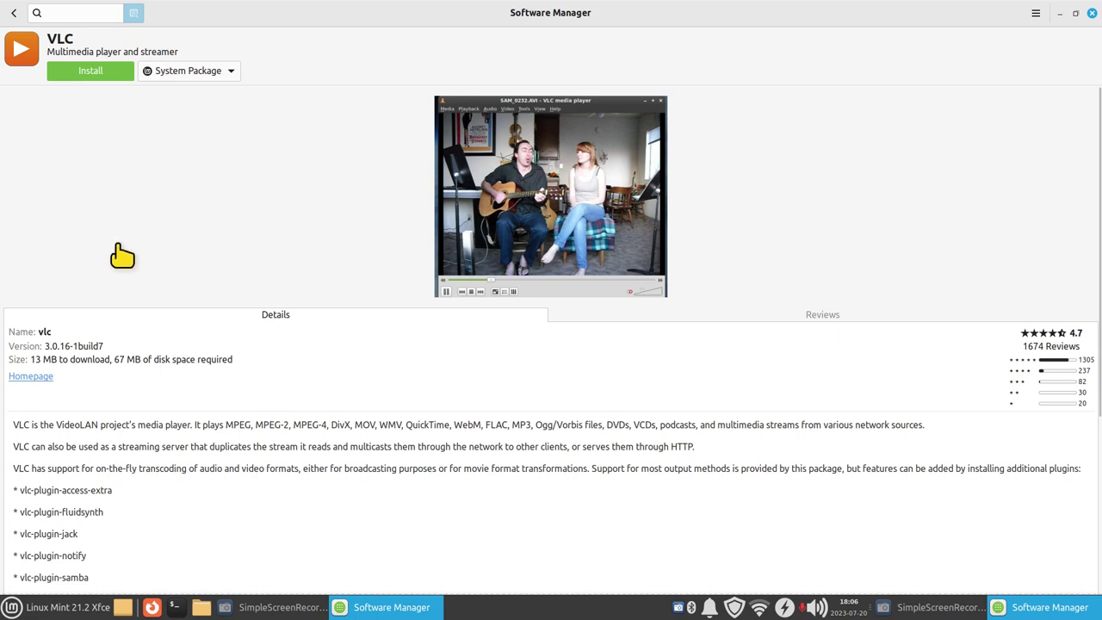
{"action": "left_click_drag", "start_coordinate": [33, 359], "coordinate": [239, 366]}
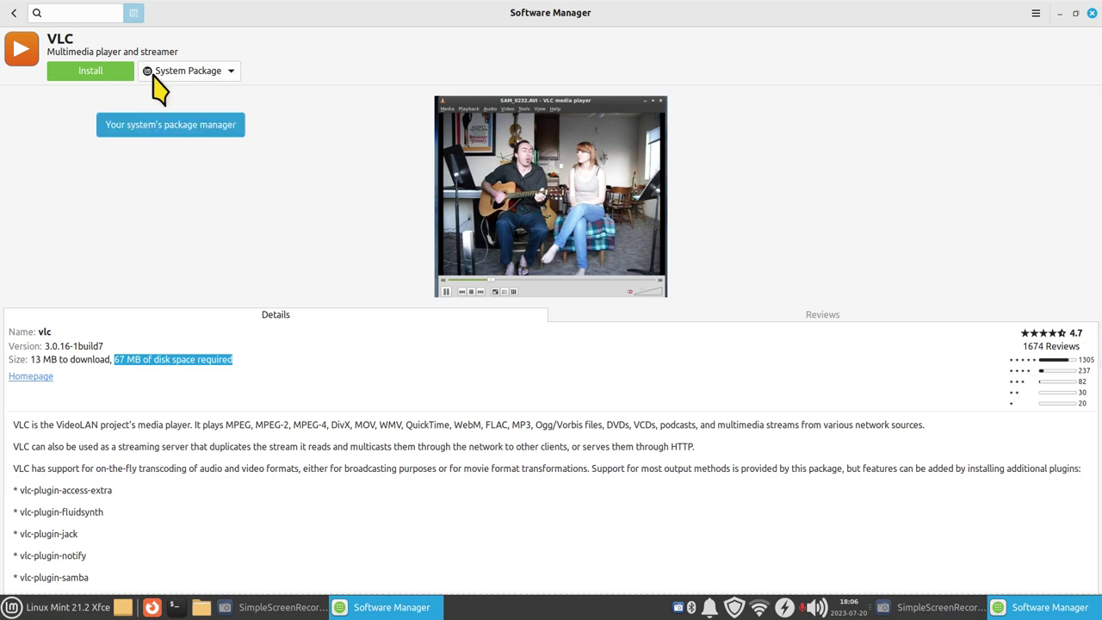
Step: Switch VLC's package source to Flatpak (Flathub) and review its screenshots, reviews, optional components and details
{"action": "left_click", "coordinate": [231, 72]}
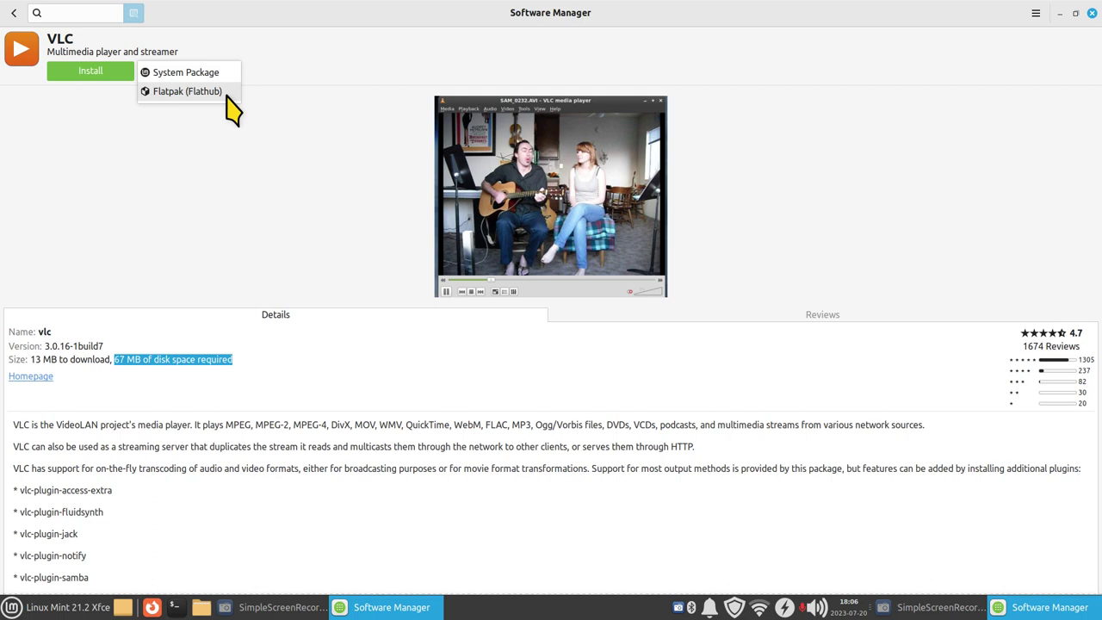
{"action": "left_click", "coordinate": [187, 91]}
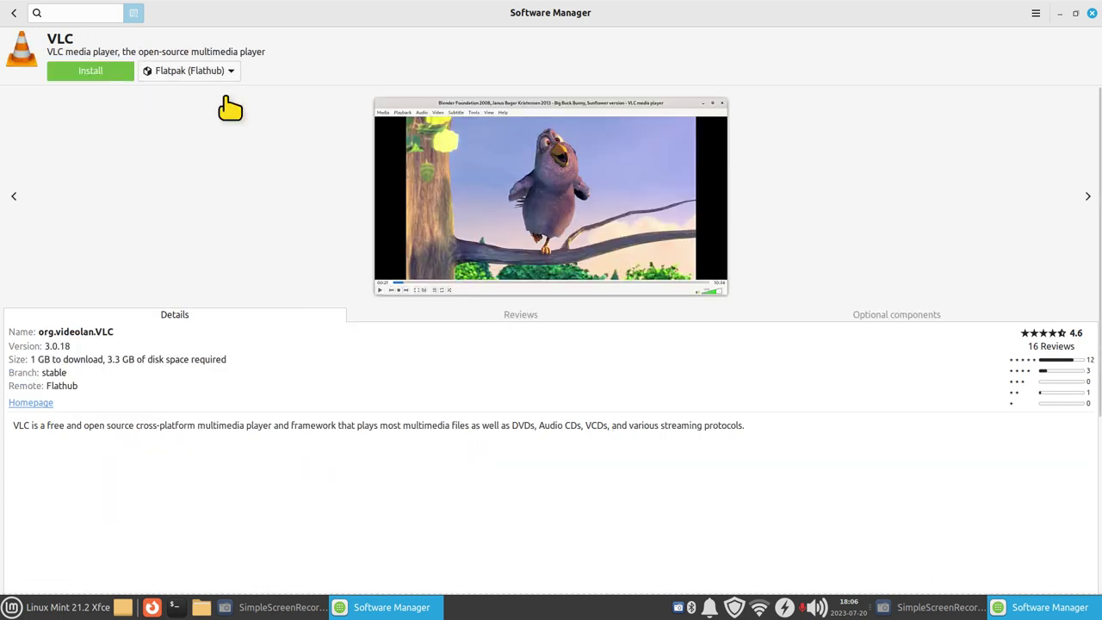
{"action": "left_click", "coordinate": [14, 197]}
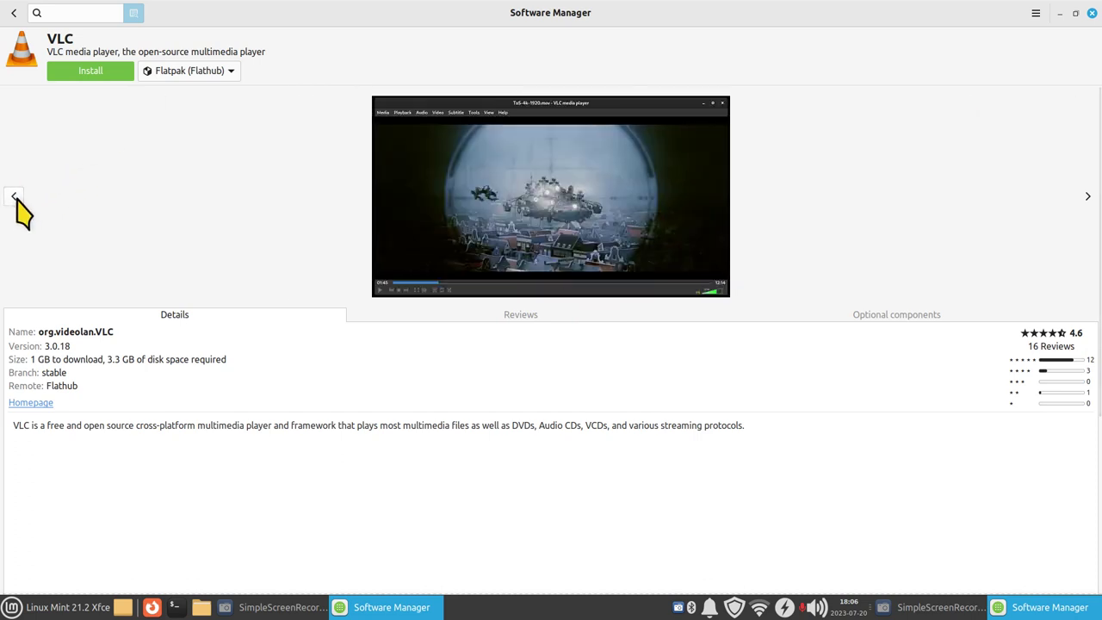
{"action": "left_click", "coordinate": [14, 197]}
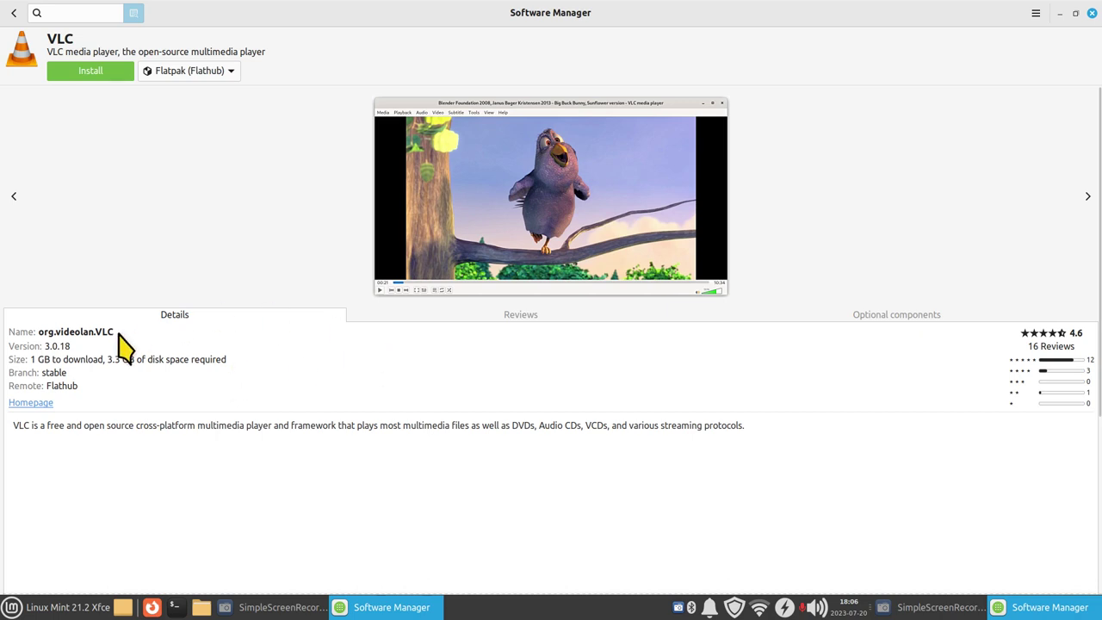
{"action": "left_click", "coordinate": [620, 315]}
{"action": "left_click", "coordinate": [853, 316]}
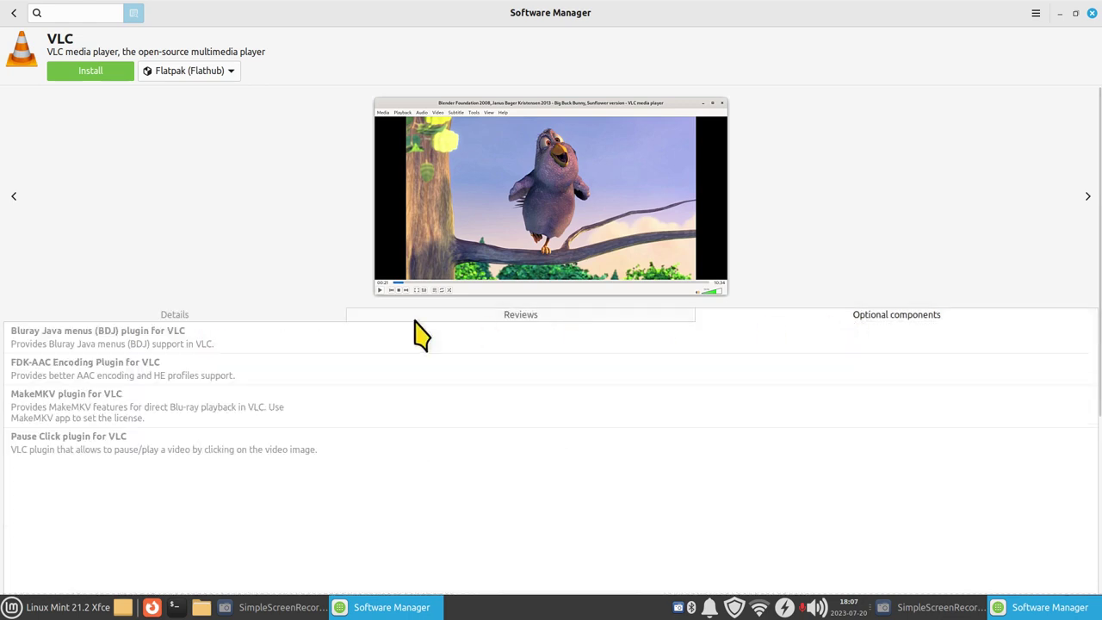
{"action": "left_click", "coordinate": [254, 316]}
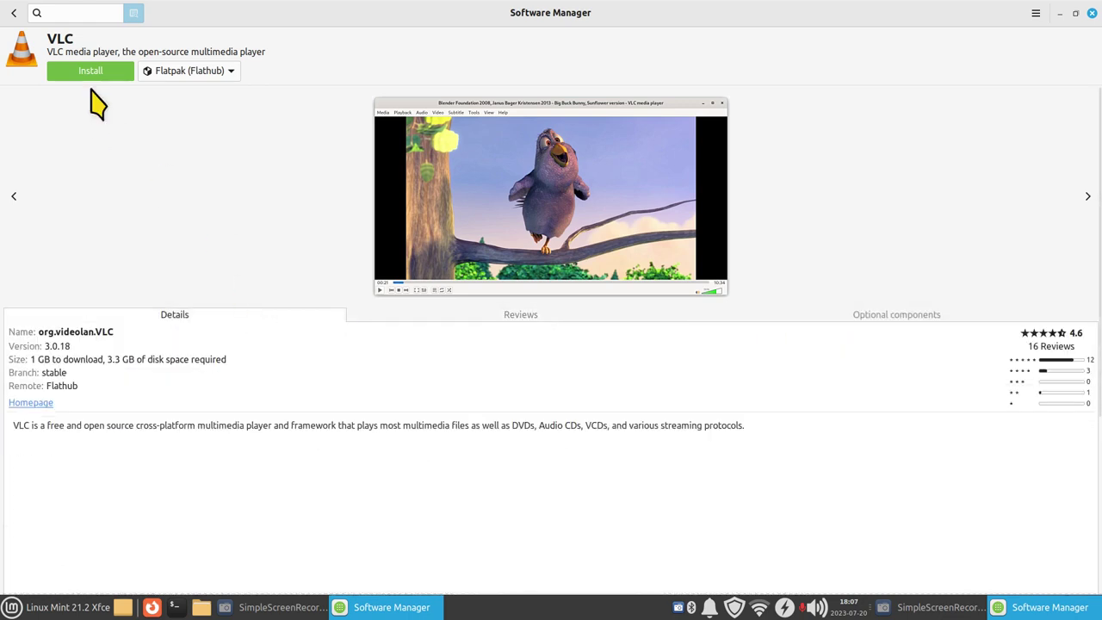
Step: Switch VLC's package source back to System Package and return to the Software Manager's front page
{"action": "left_click", "coordinate": [232, 73]}
{"action": "left_click", "coordinate": [219, 57]}
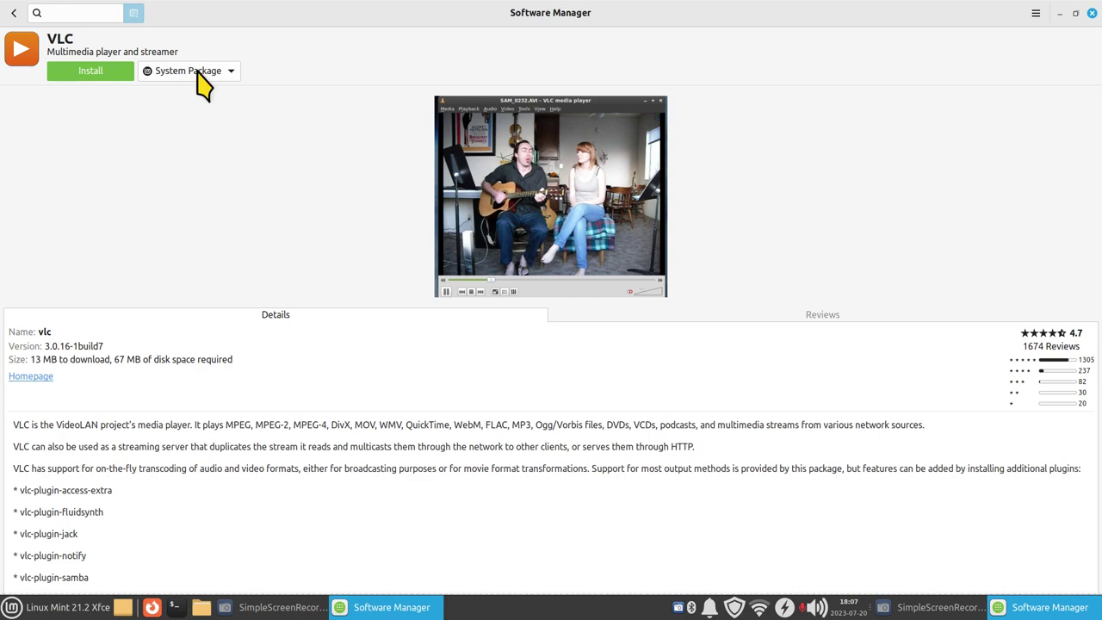
{"action": "left_click", "coordinate": [13, 13]}
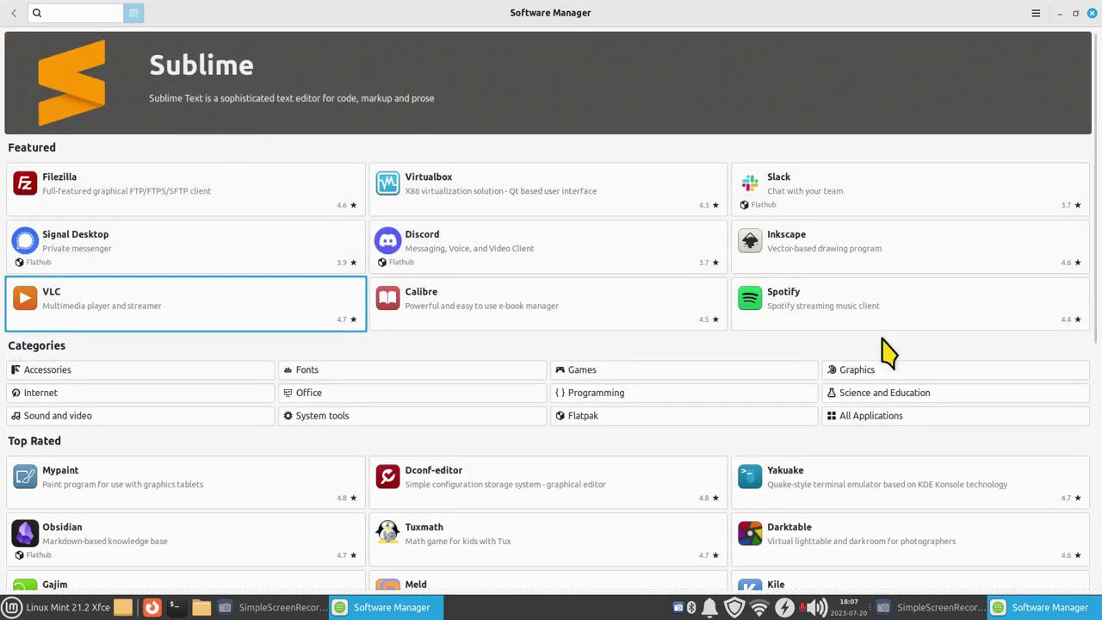
Step: Look through the Top Rated applications, view the Flathub VLC entry and return to the start of the front page
{"action": "scroll", "coordinate": [554, 301], "scroll_direction": "down", "scroll_amount": 3}
{"action": "scroll", "coordinate": [553, 302], "scroll_direction": "down", "scroll_amount": 1}
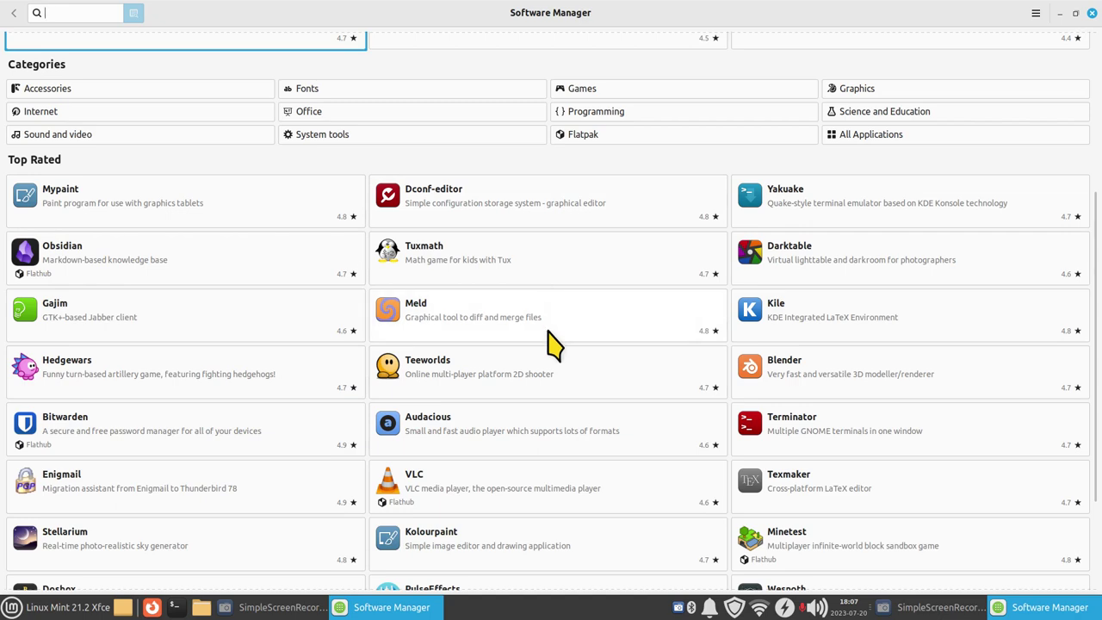
{"action": "scroll", "coordinate": [553, 344], "scroll_direction": "down", "scroll_amount": 2}
{"action": "scroll", "coordinate": [554, 344], "scroll_direction": "up", "scroll_amount": 2}
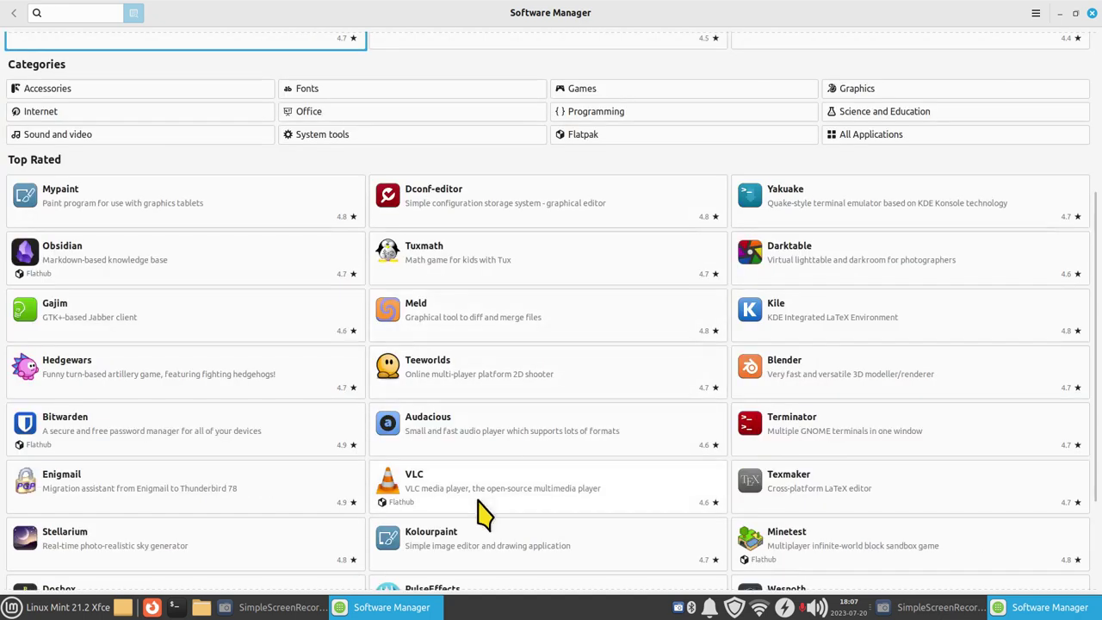
{"action": "left_click", "coordinate": [487, 489]}
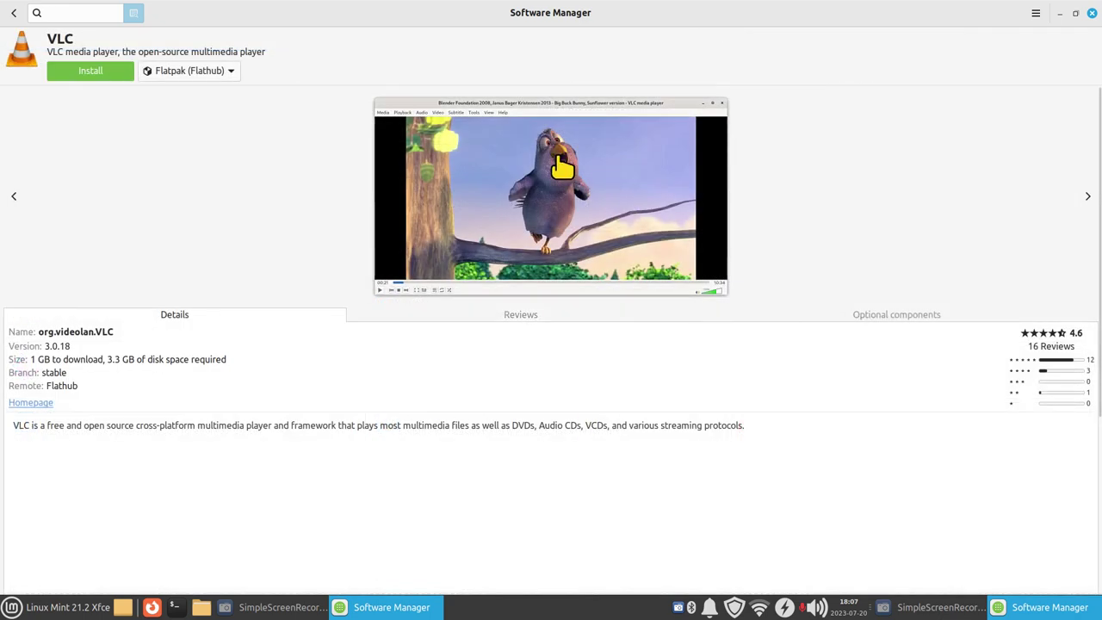
{"action": "left_click", "coordinate": [14, 12]}
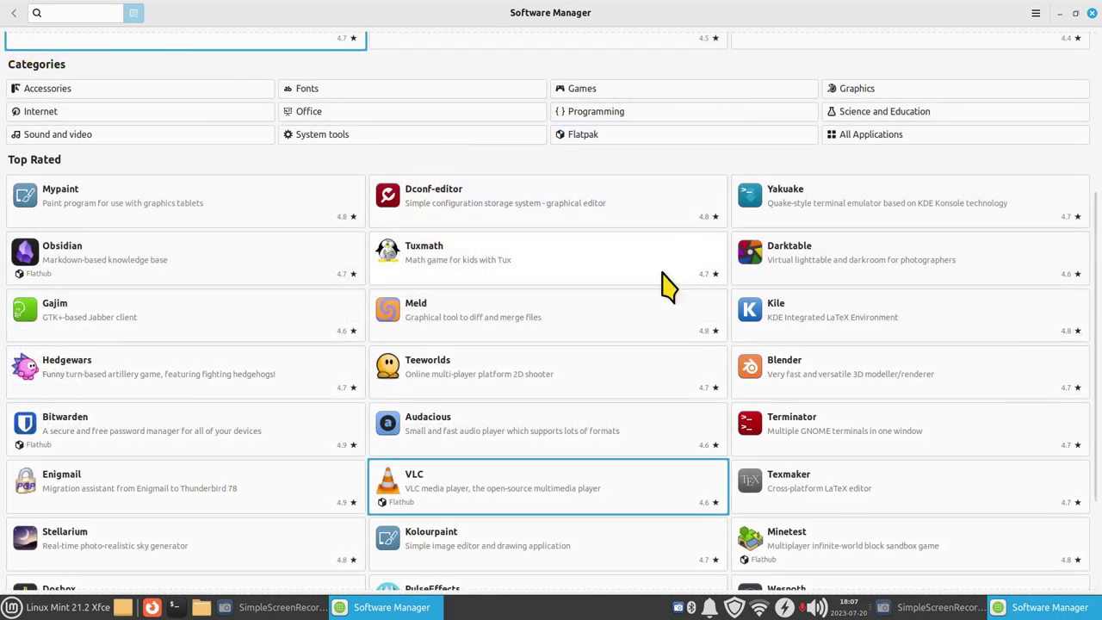
{"action": "scroll", "coordinate": [527, 372], "scroll_direction": "up", "scroll_amount": 5}
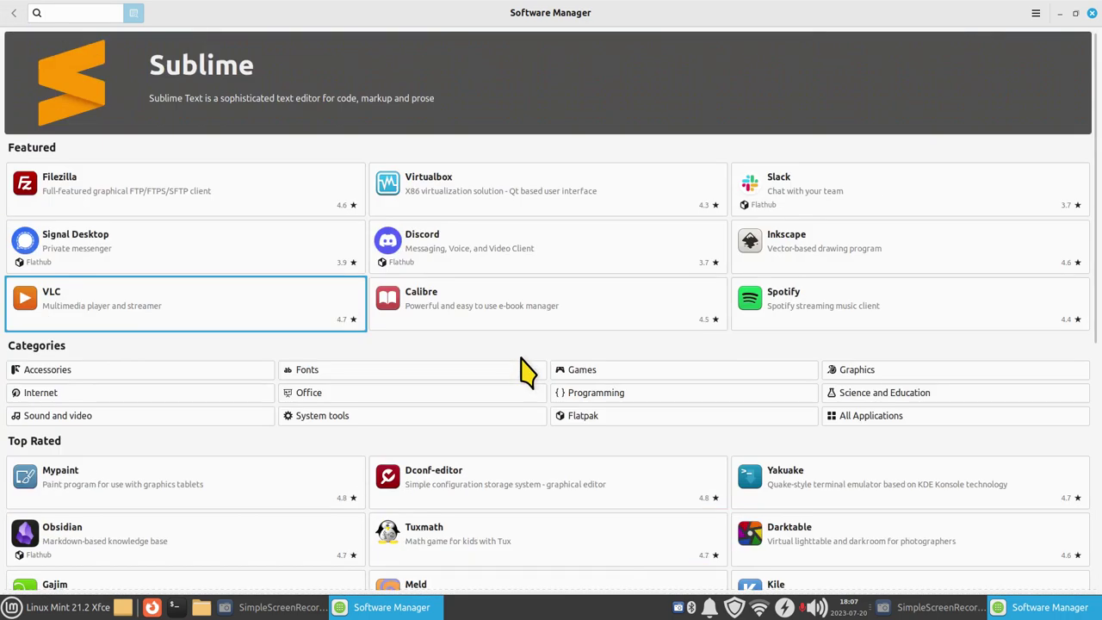
{"action": "scroll", "coordinate": [775, 385], "scroll_direction": "down", "scroll_amount": 6}
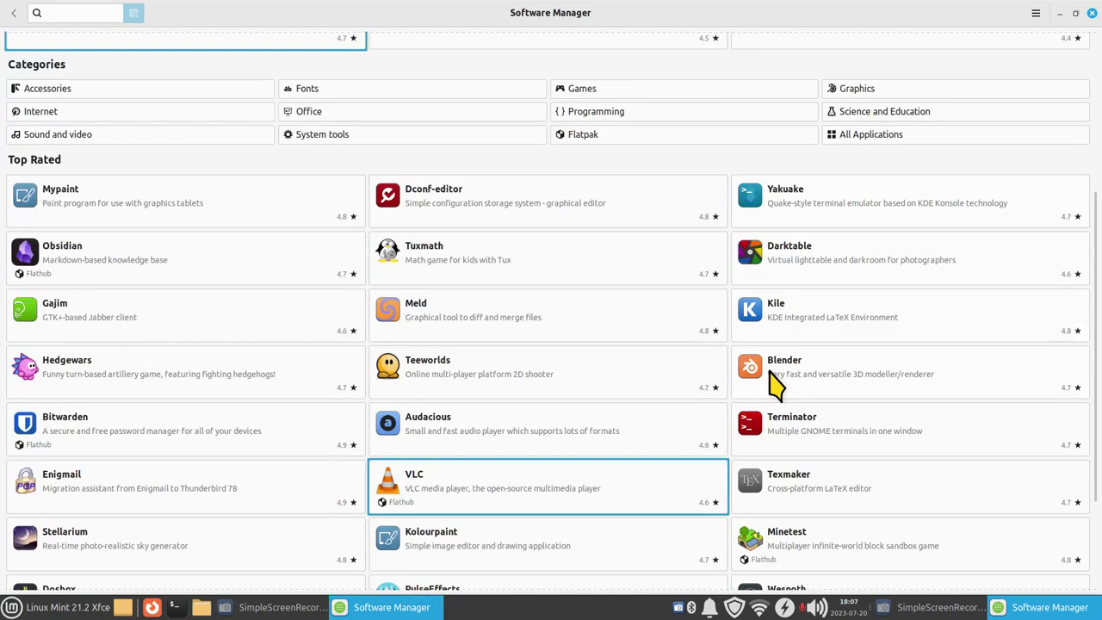
{"action": "scroll", "coordinate": [780, 383], "scroll_direction": "down", "scroll_amount": 2}
{"action": "scroll", "coordinate": [654, 293], "scroll_direction": "up", "scroll_amount": 8}
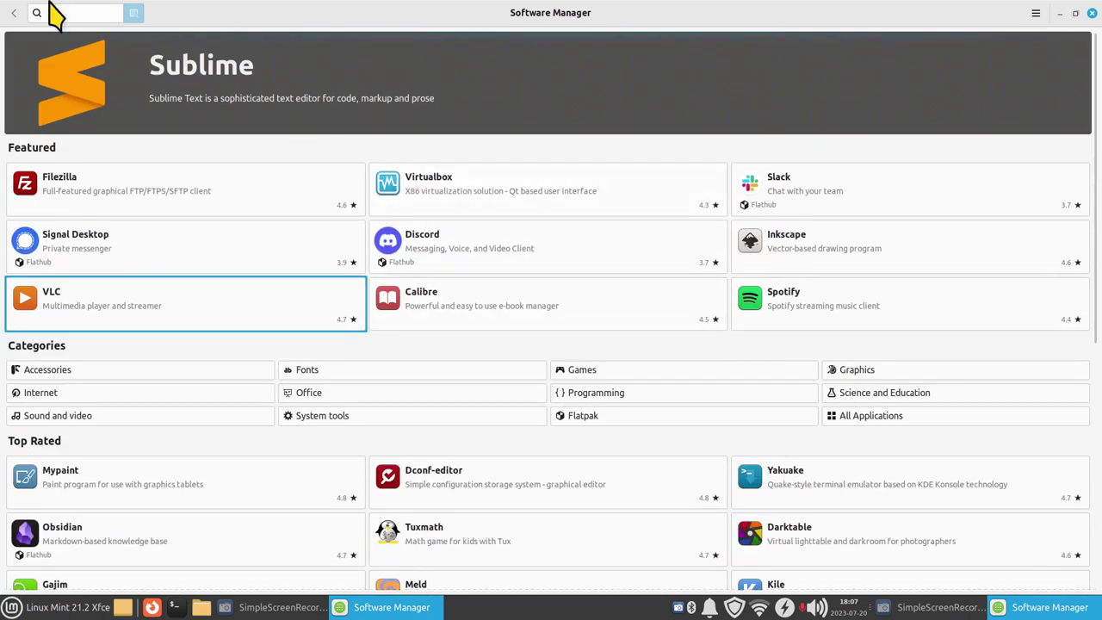
Step: Search for gimp, open the Gimp entry and switch its package source to Flatpak (Flathub)
{"action": "type", "text": "gimp"}
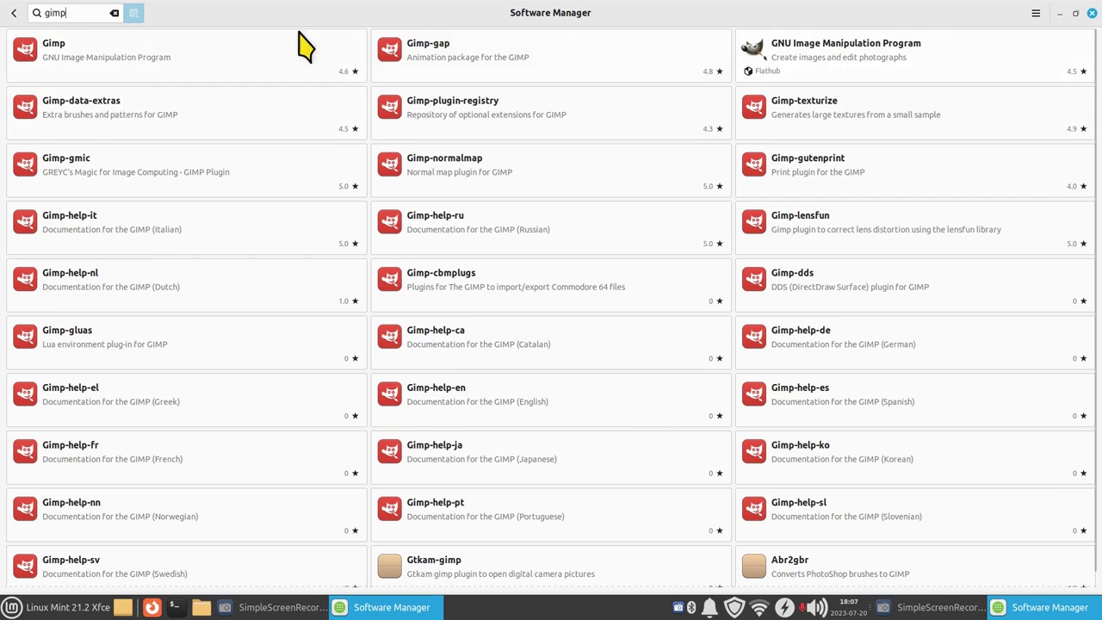
{"action": "left_click", "coordinate": [178, 54]}
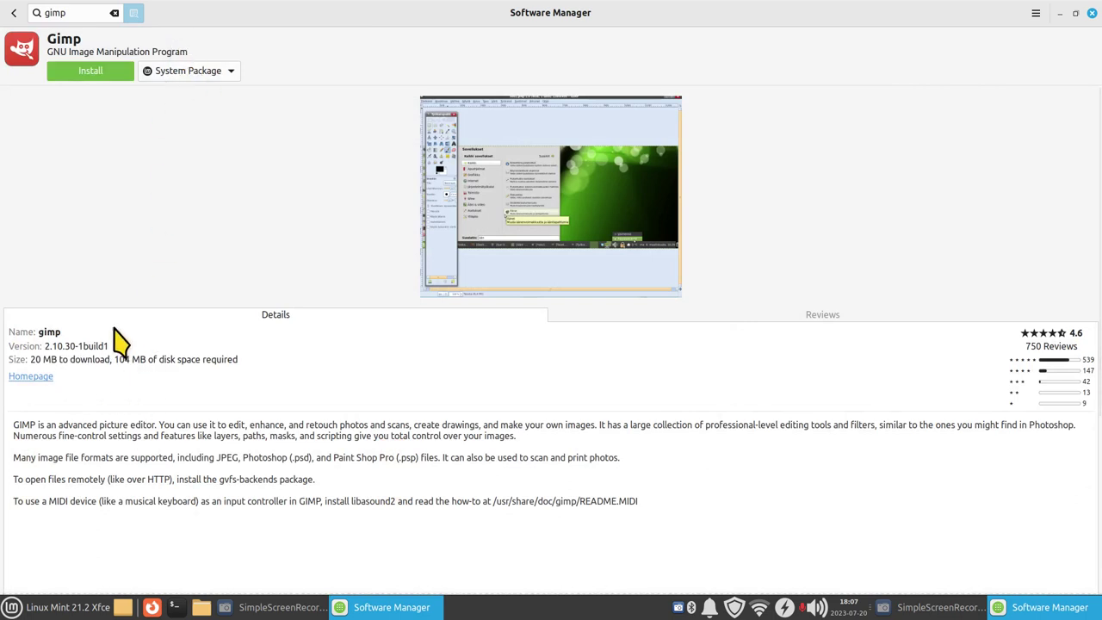
{"action": "left_click", "coordinate": [224, 75]}
{"action": "left_click", "coordinate": [222, 72]}
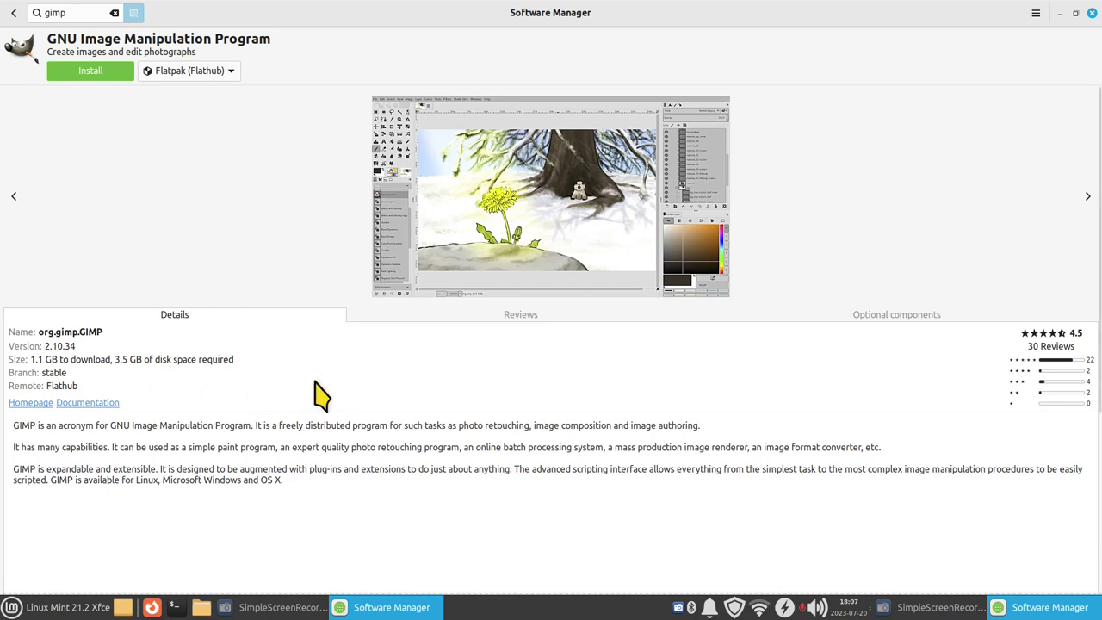
Step: Browse the Flatpak version's screenshots, switch Gimp back to System Package and view that version's screenshot enlarged
{"action": "left_click", "coordinate": [1084, 196]}
{"action": "left_click", "coordinate": [1085, 196]}
{"action": "left_click", "coordinate": [215, 72]}
{"action": "left_click", "coordinate": [211, 55]}
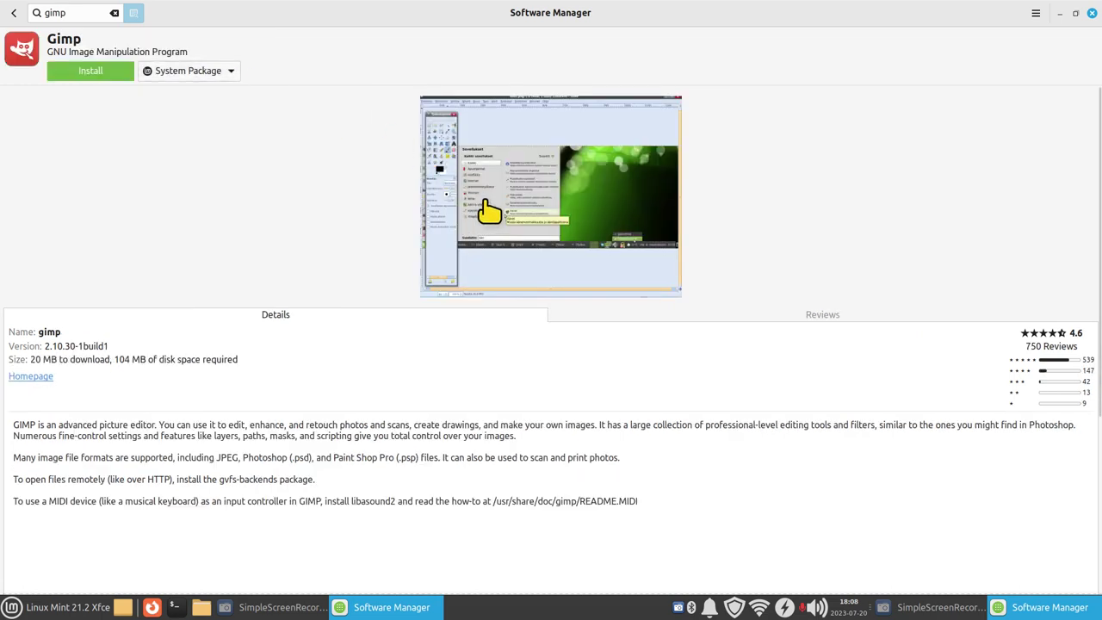
{"action": "left_click", "coordinate": [486, 211]}
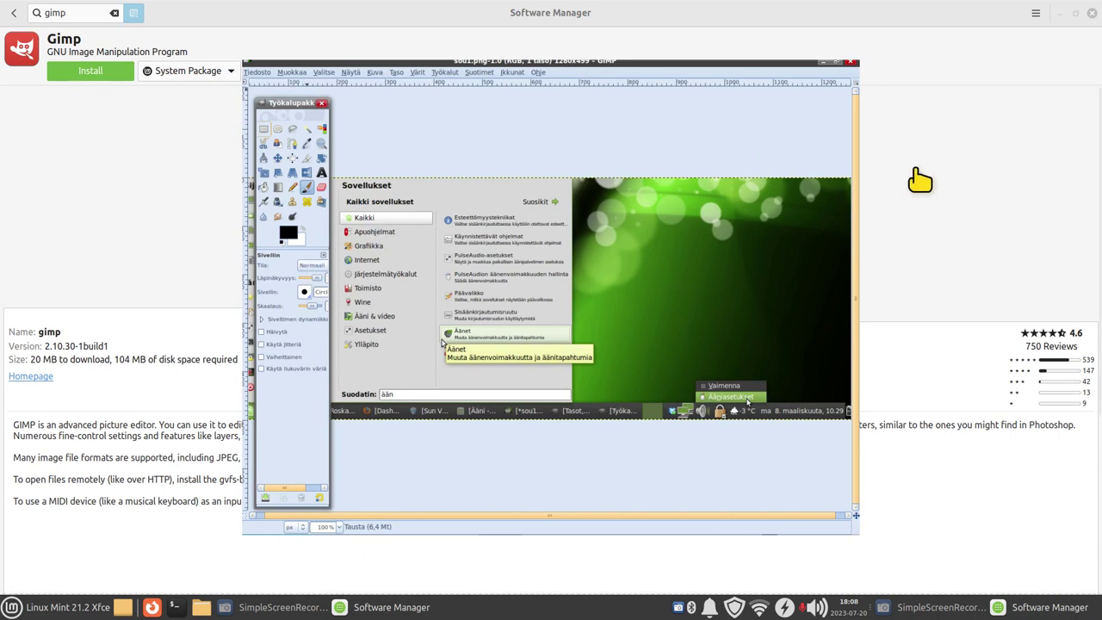
{"action": "left_click", "coordinate": [945, 183]}
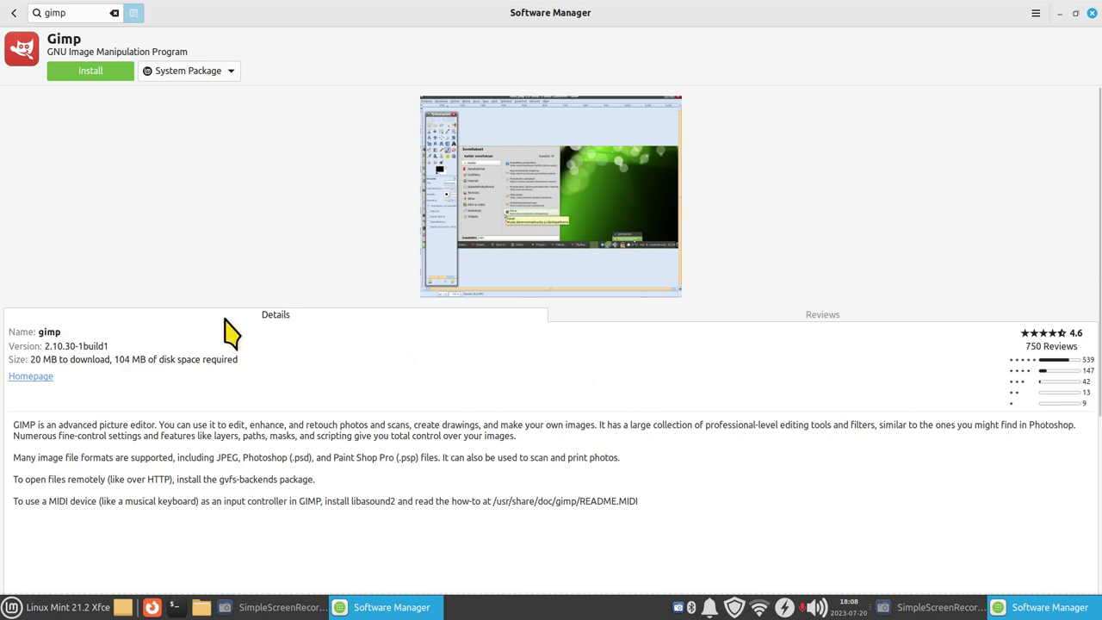
Step: Leave the Gimp page, clear the search, return to the front page and close the Software Manager
{"action": "left_click", "coordinate": [14, 13]}
{"action": "left_click", "coordinate": [114, 12]}
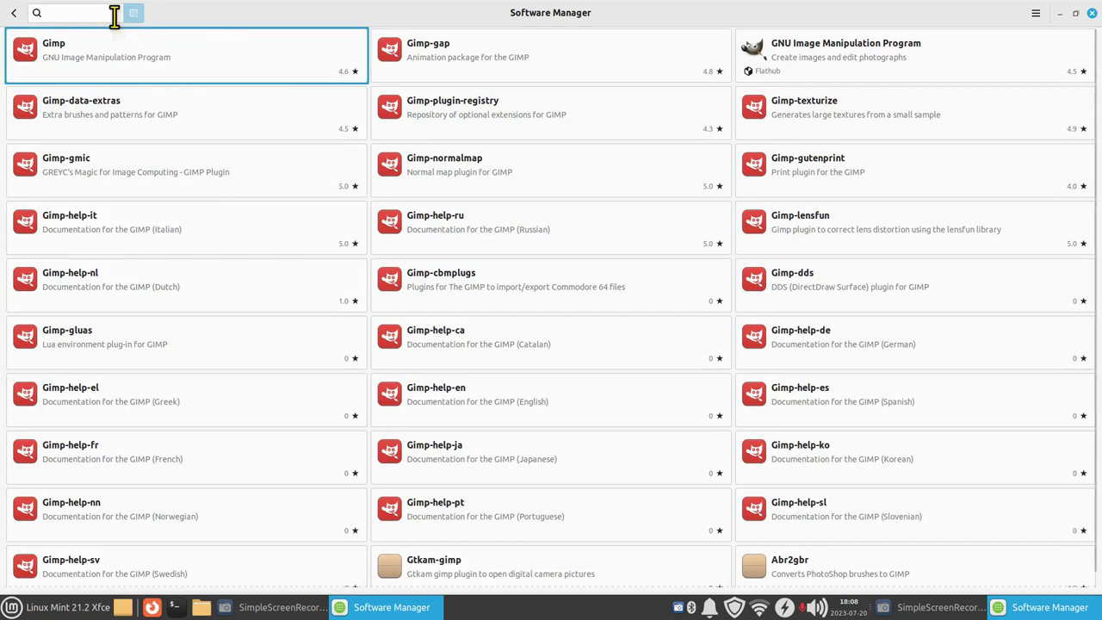
{"action": "left_click", "coordinate": [14, 13]}
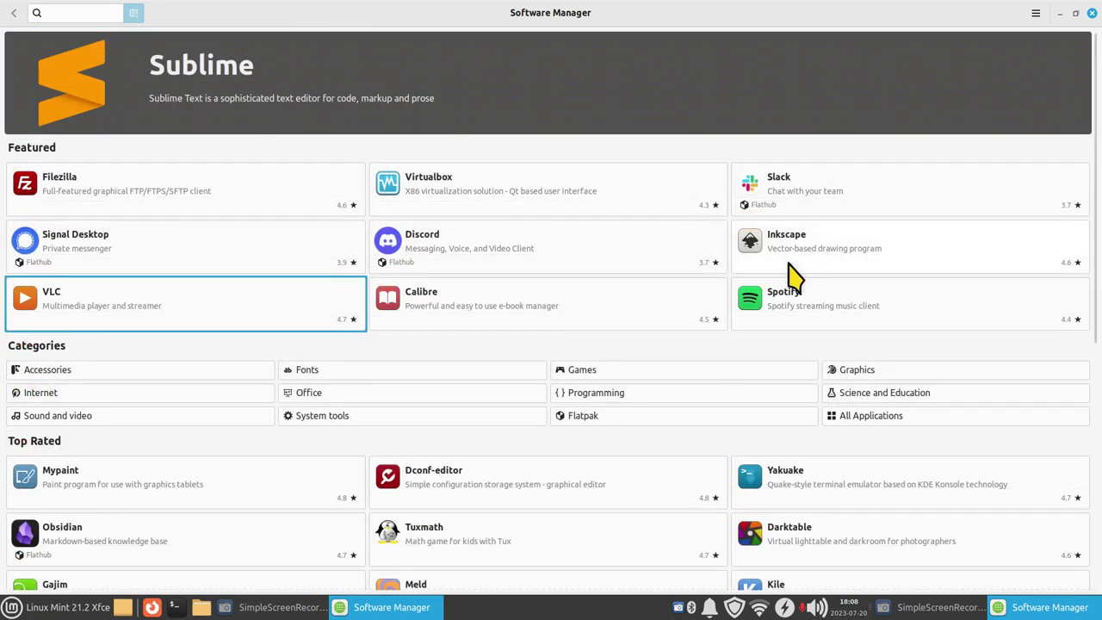
{"action": "double_click", "coordinate": [727, 24]}
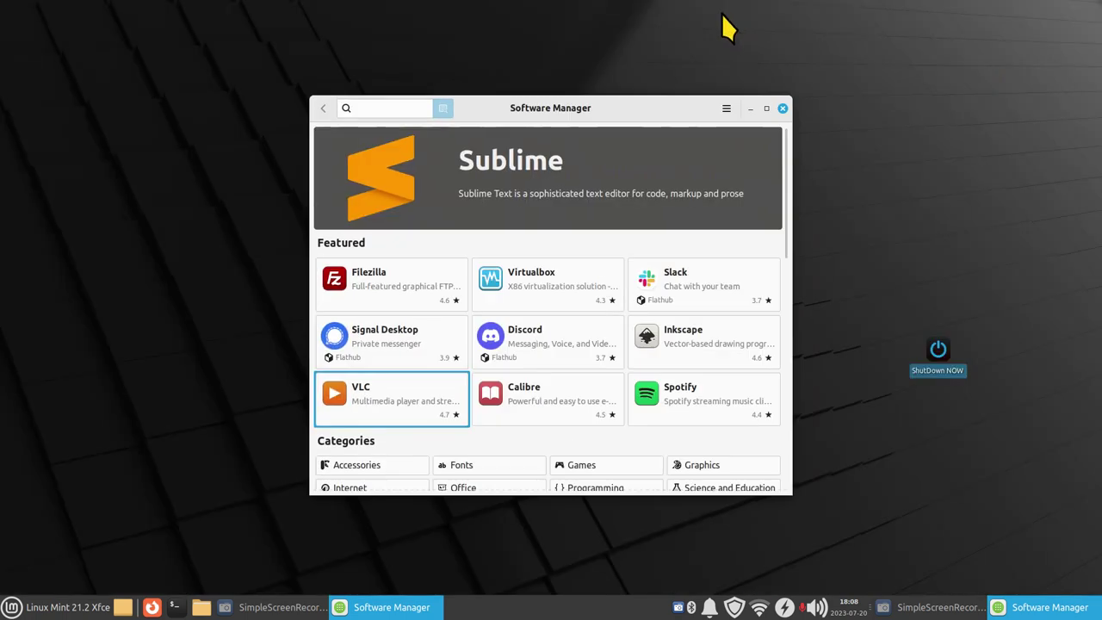
{"action": "left_click", "coordinate": [783, 109]}
Step: Launch the Synaptic Package Manager from the System applications and authenticate with the account password
{"action": "left_click", "coordinate": [56, 607]}
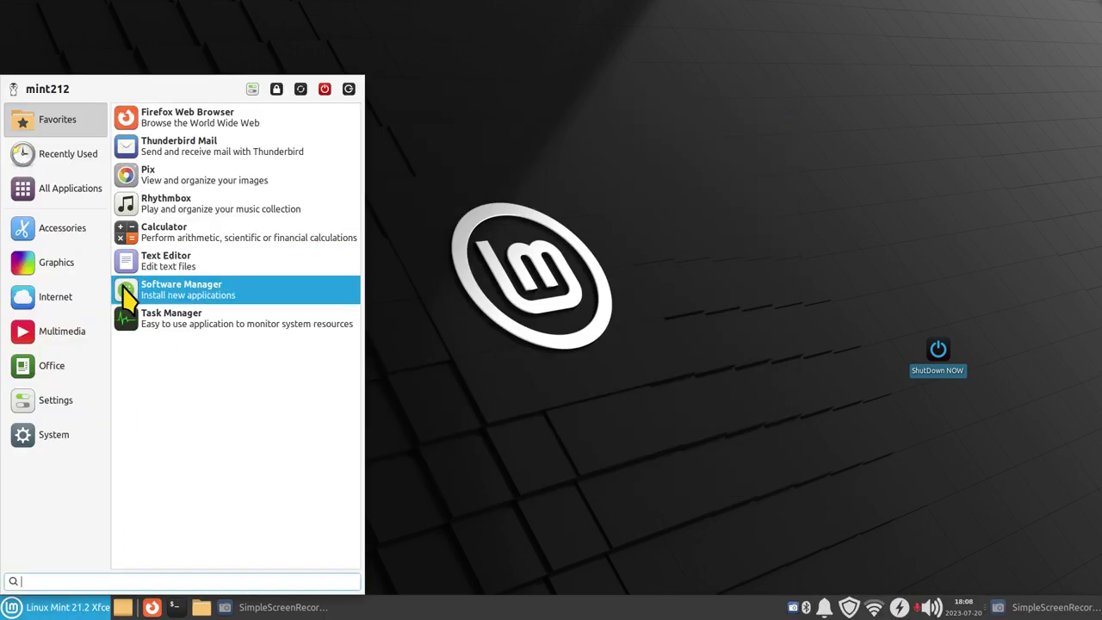
{"action": "mouse_move", "coordinate": [57, 410]}
{"action": "mouse_move", "coordinate": [54, 434]}
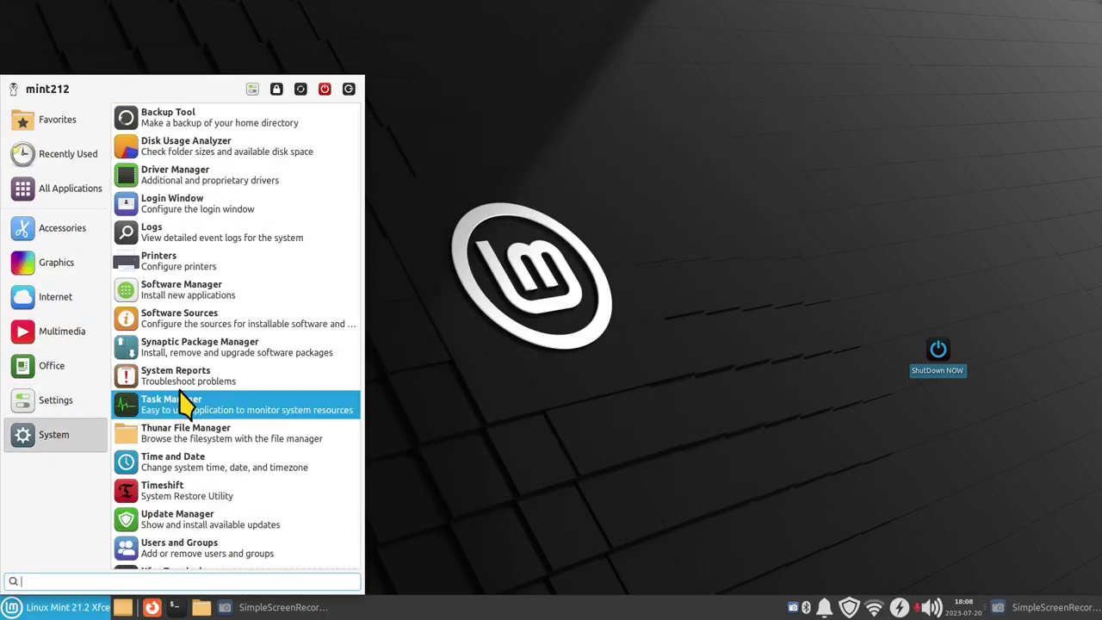
{"action": "left_click", "coordinate": [209, 355]}
{"action": "type", "text": "••••"}
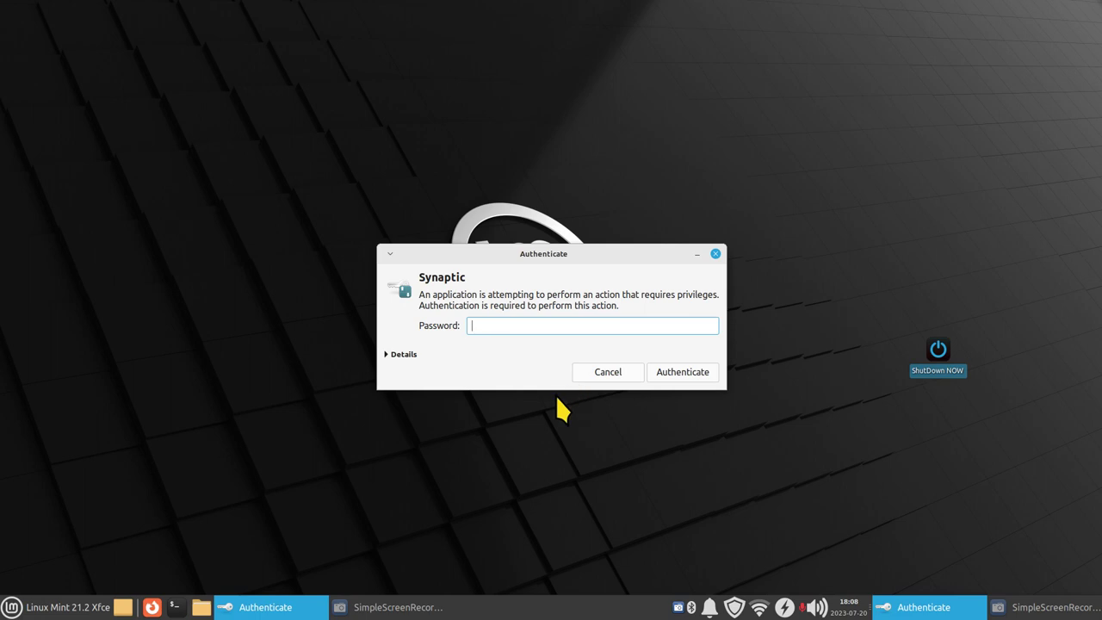
{"action": "type", "text": "•"}
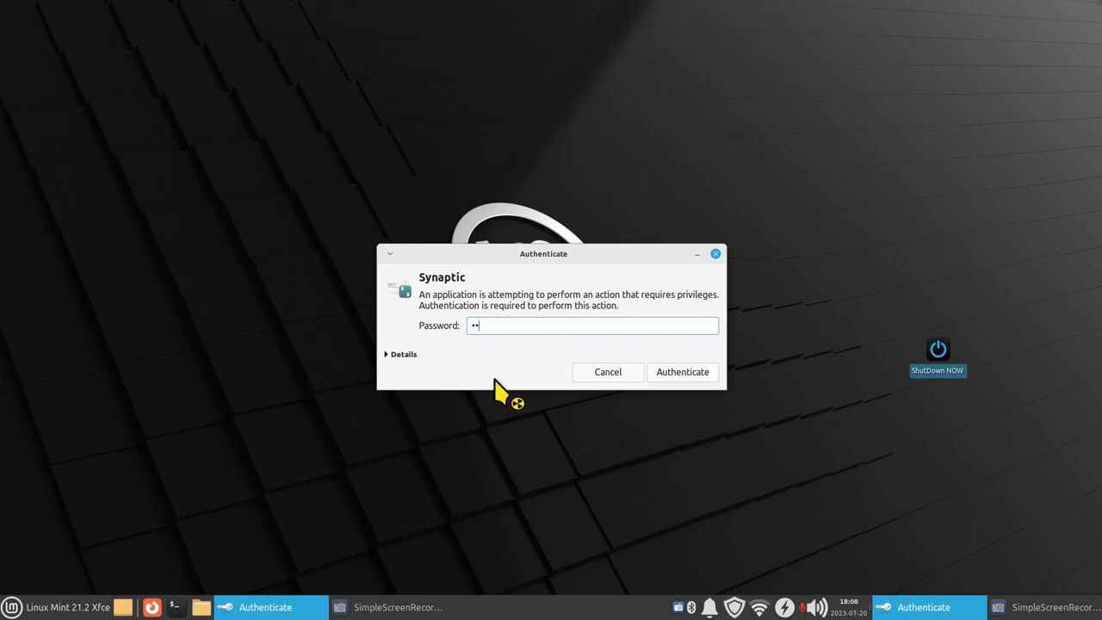
{"action": "key", "text": "Return"}
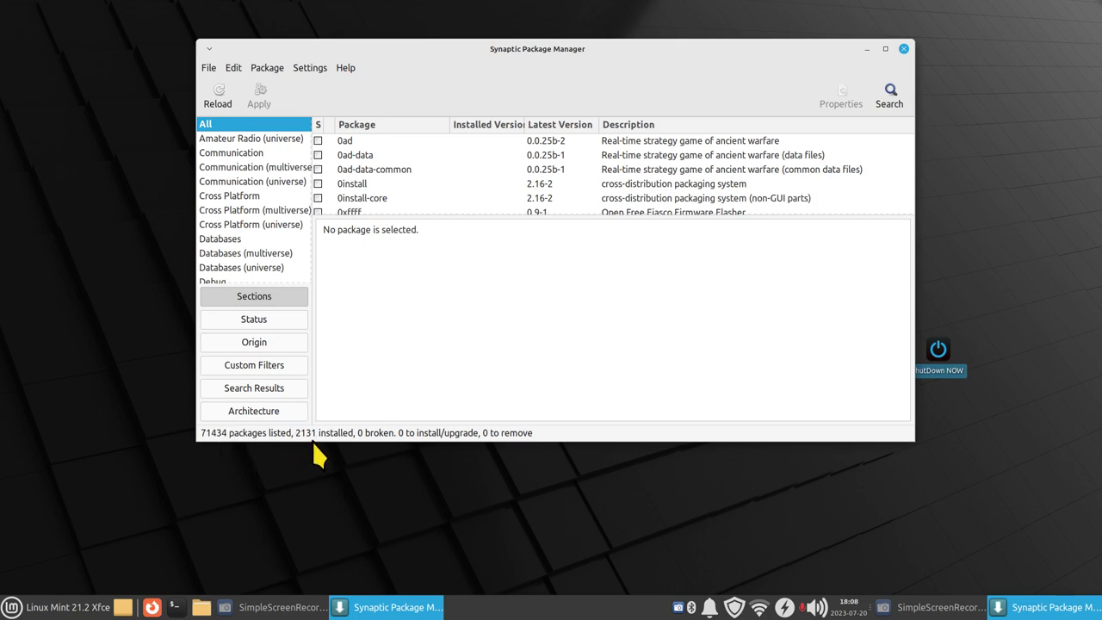
Step: View the repository settings in Software Sources, close them and move the Synaptic window nearer the middle of the desktop
{"action": "left_click", "coordinate": [310, 68]}
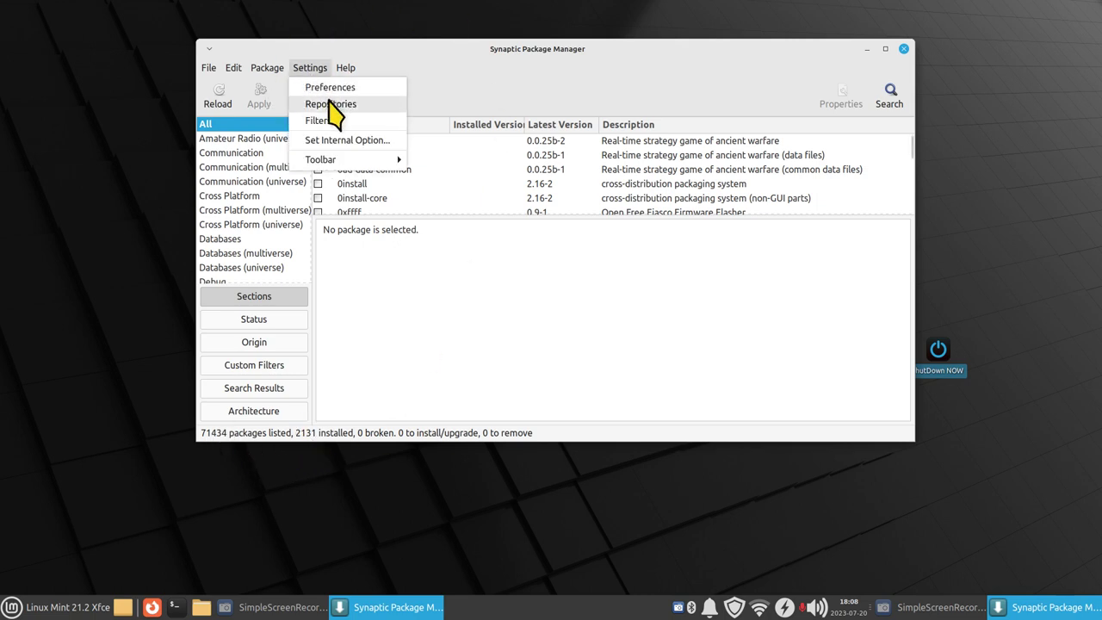
{"action": "left_click", "coordinate": [314, 102]}
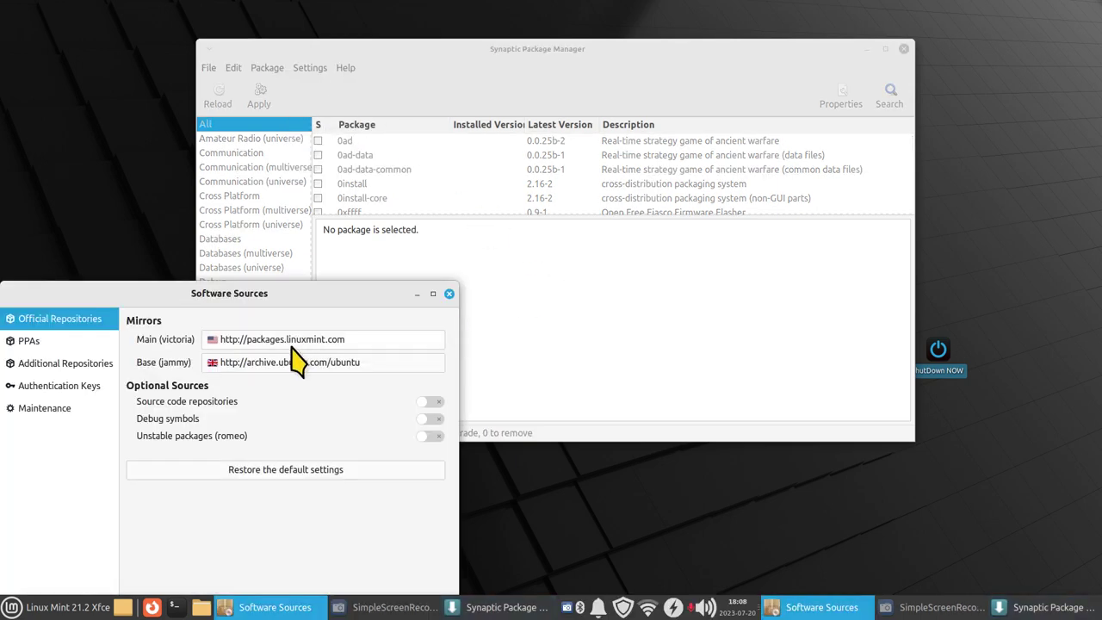
{"action": "left_click", "coordinate": [448, 294]}
{"action": "left_click_drag", "start_coordinate": [557, 54], "coordinate": [700, 77]}
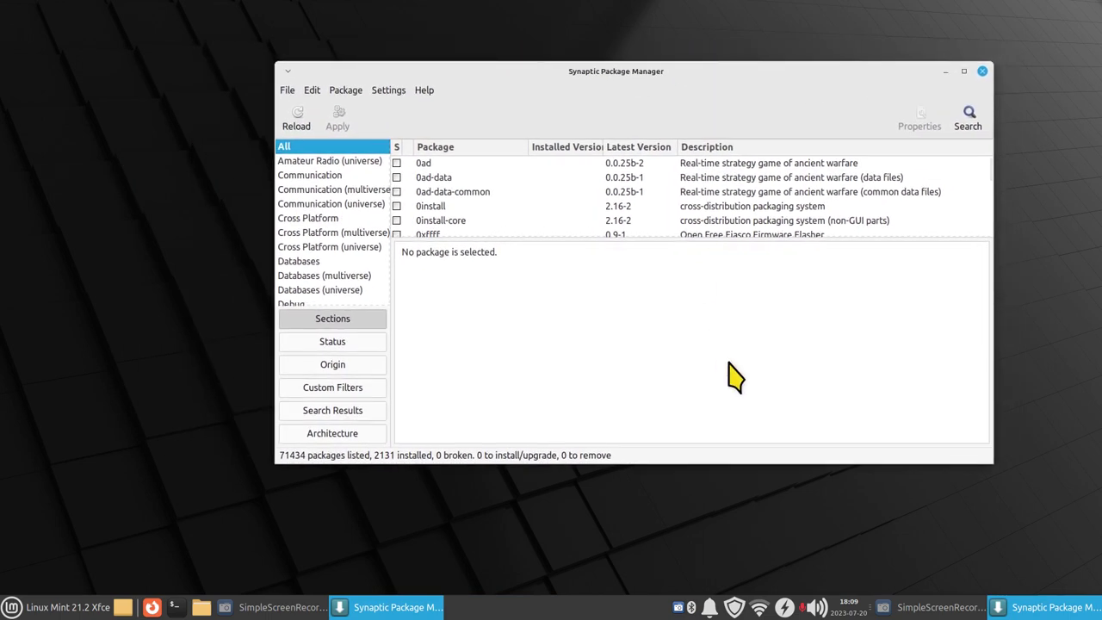
Step: View Synaptic's Icon Legend of package status icons and close it
{"action": "left_click", "coordinate": [426, 89]}
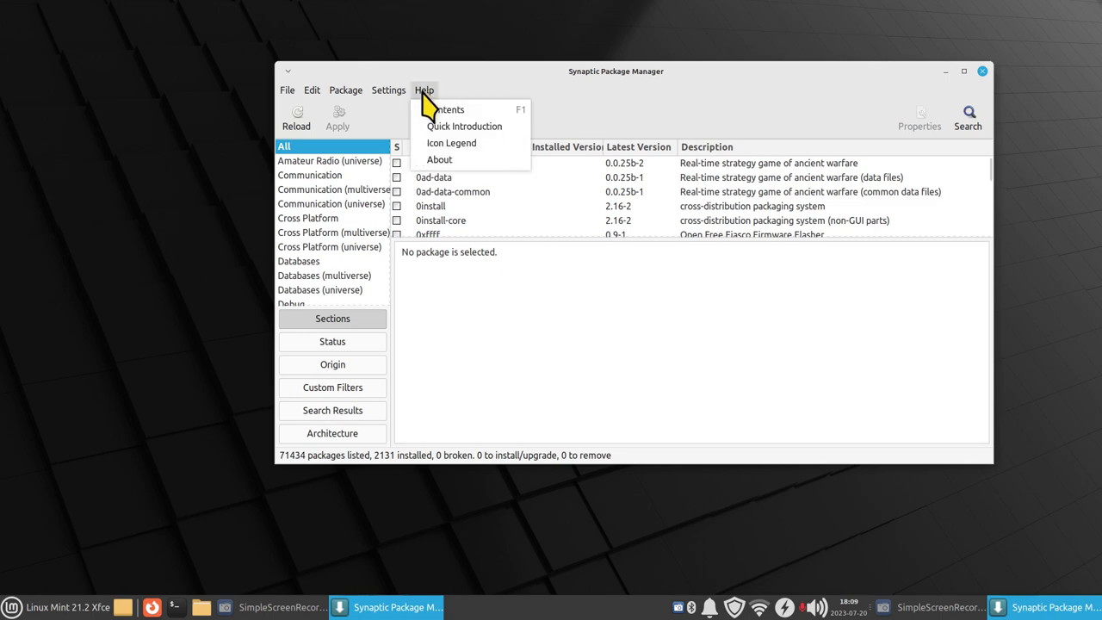
{"action": "left_click", "coordinate": [468, 144]}
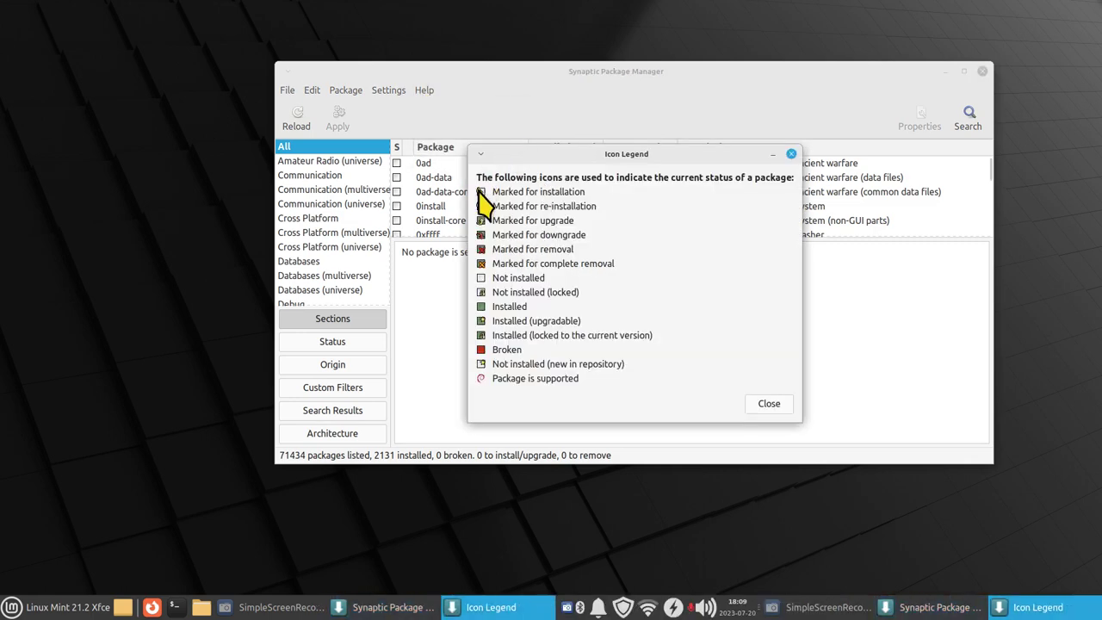
{"action": "left_click", "coordinate": [770, 405]}
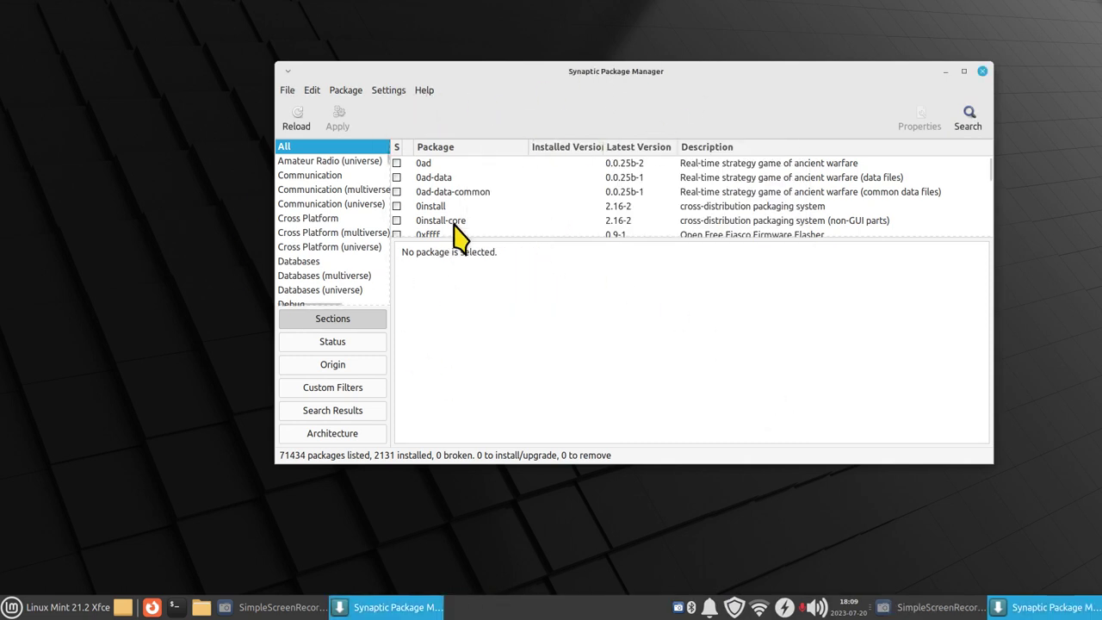
Step: Start marking the 0ad package for installation, review the additional required changes and cancel the marking
{"action": "left_click", "coordinate": [397, 163]}
{"action": "left_click", "coordinate": [441, 187]}
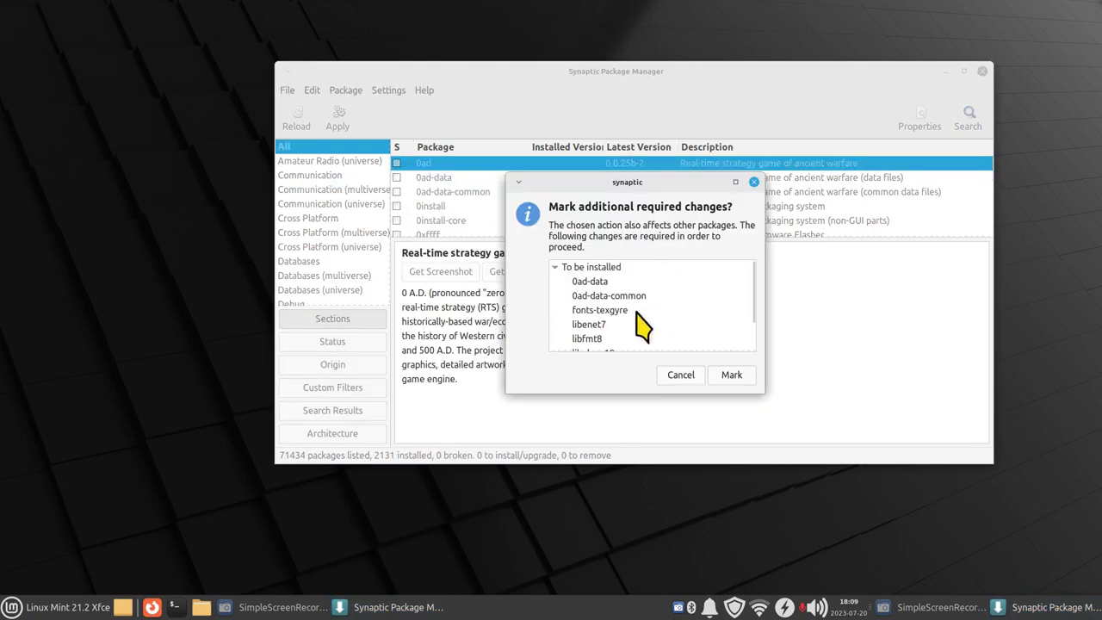
{"action": "left_click", "coordinate": [677, 377]}
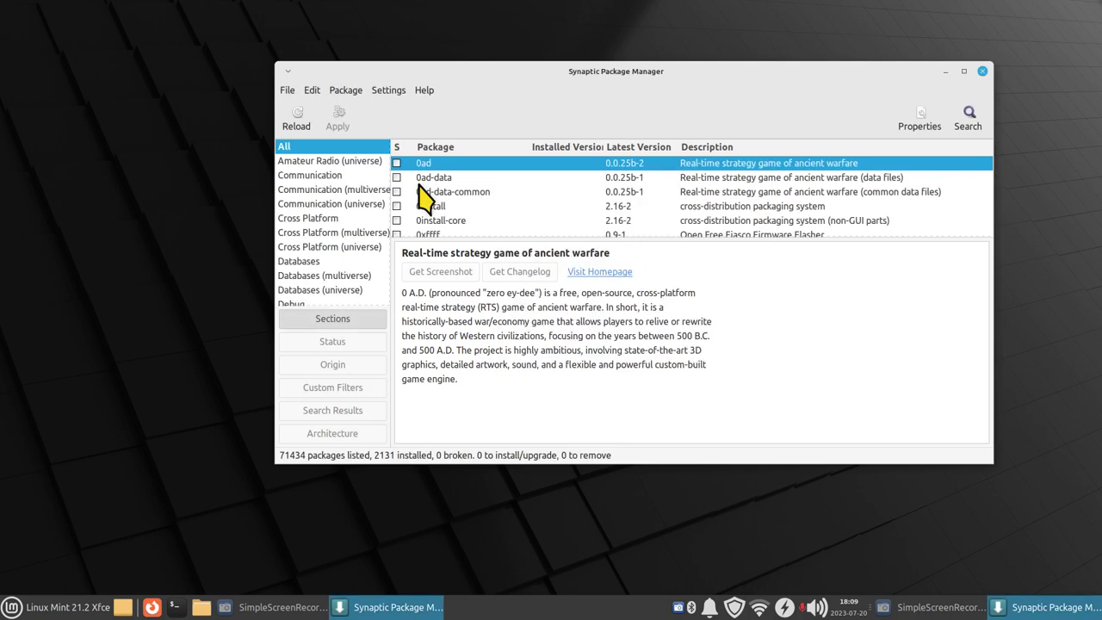
Step: Open the package search, check its Look in setting and cancel the search
{"action": "left_click", "coordinate": [968, 118]}
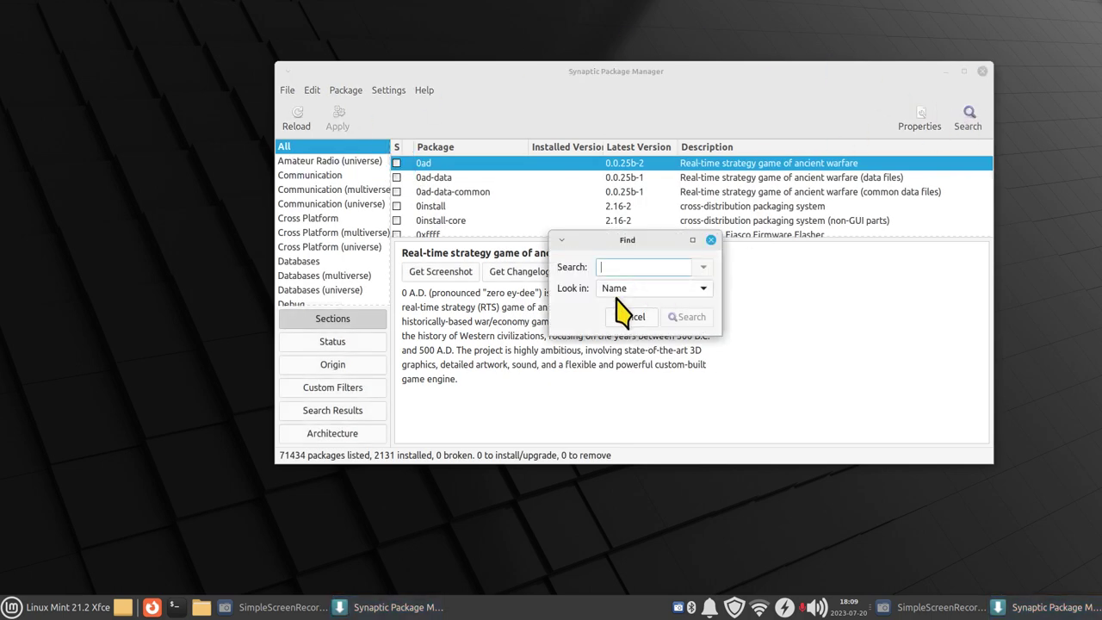
{"action": "left_click", "coordinate": [676, 293]}
{"action": "left_click", "coordinate": [670, 290]}
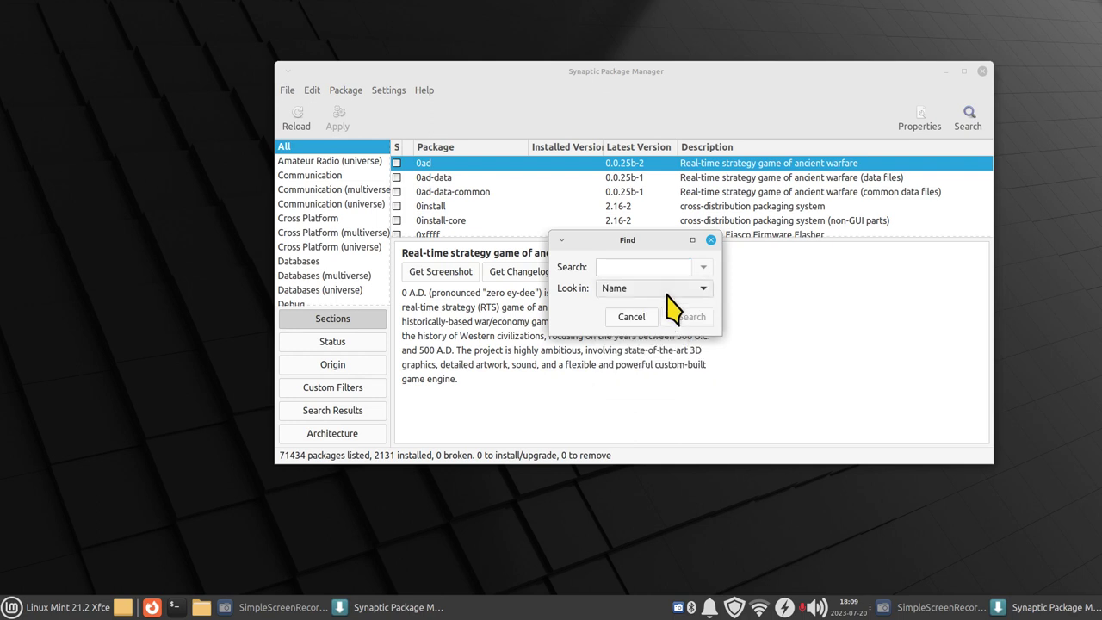
{"action": "left_click", "coordinate": [641, 317]}
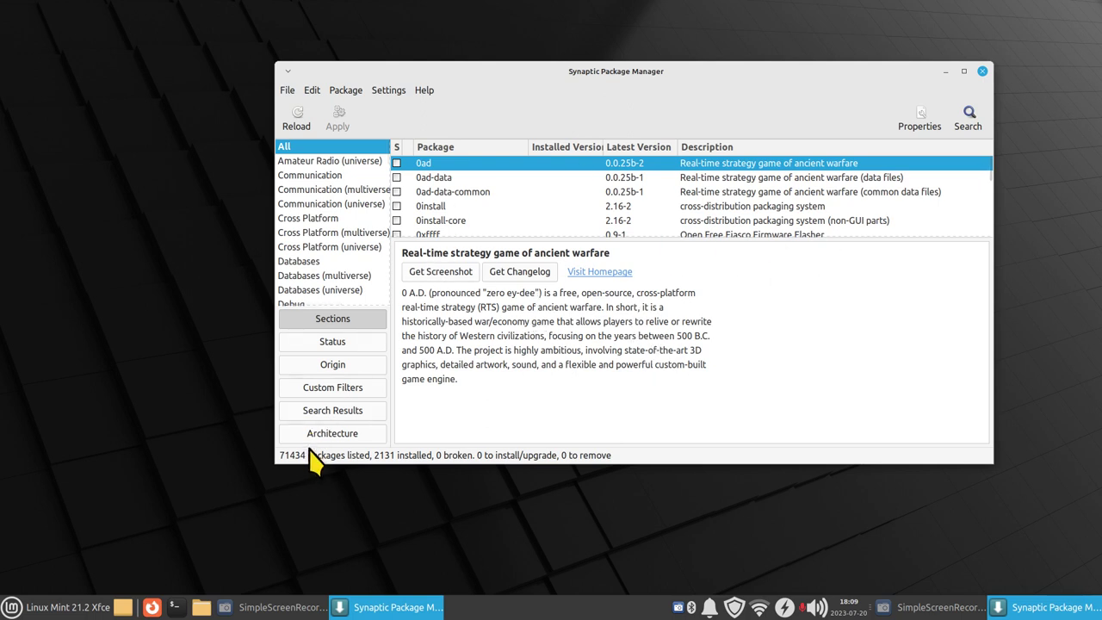
Step: Launch the Software Manager, search for variety and open the Variety entry
{"action": "left_click", "coordinate": [61, 607]}
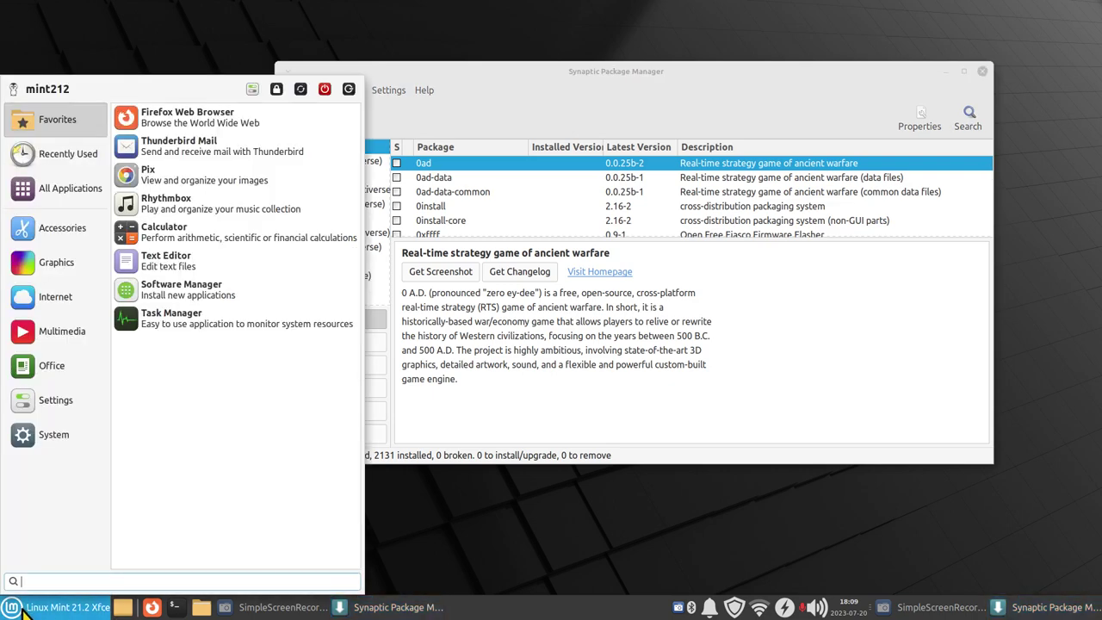
{"action": "left_click", "coordinate": [480, 270]}
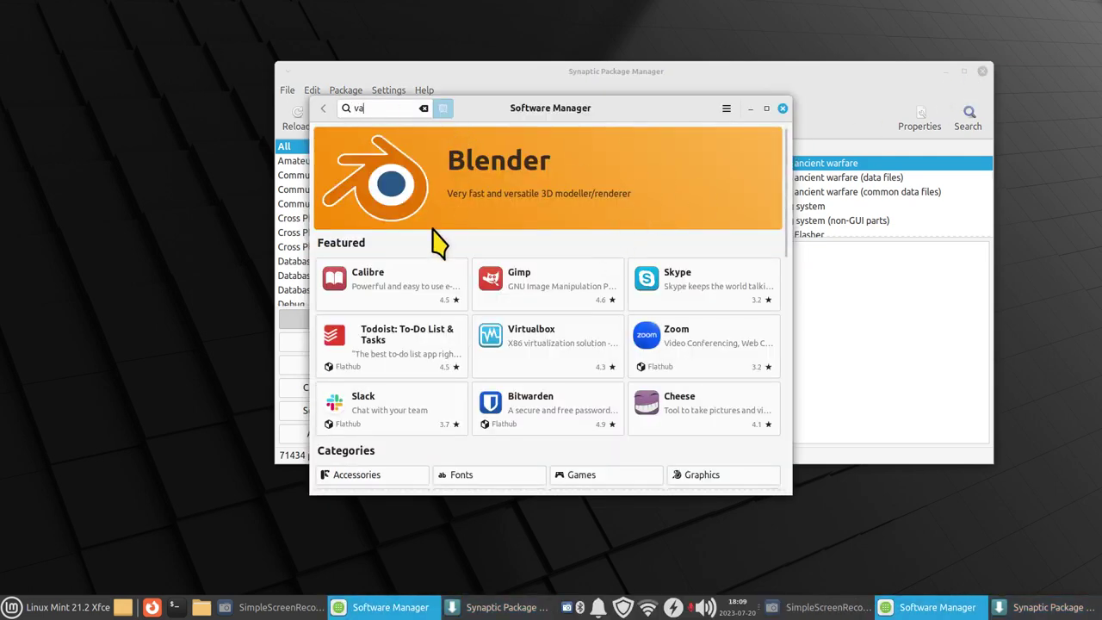
{"action": "type", "text": "riety"}
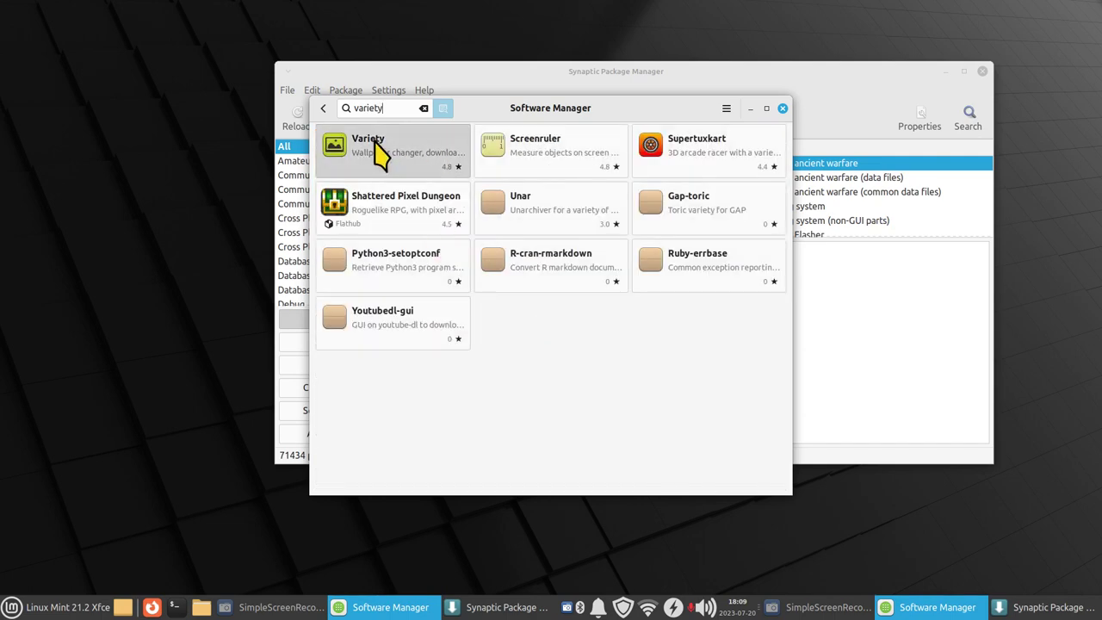
{"action": "left_click", "coordinate": [378, 155]}
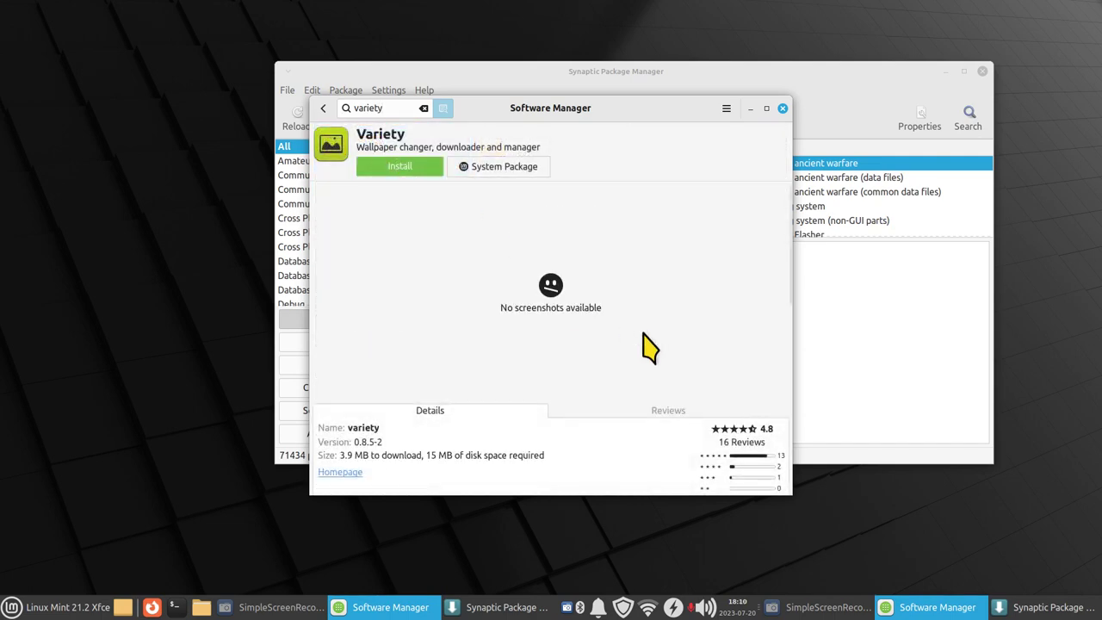
Step: Copy the search term variety and close the Software Manager
{"action": "double_click", "coordinate": [365, 108]}
{"action": "right_click", "coordinate": [366, 109]}
{"action": "left_click", "coordinate": [387, 131]}
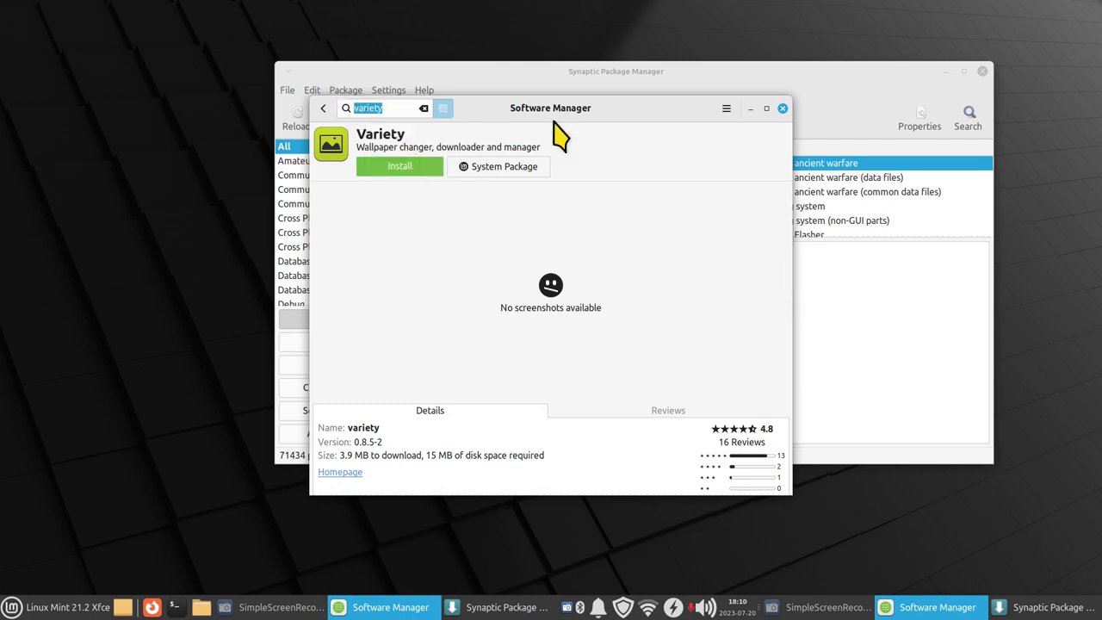
{"action": "left_click", "coordinate": [782, 107]}
Step: Search Synaptic's packages by name for variety
{"action": "left_click", "coordinate": [968, 119]}
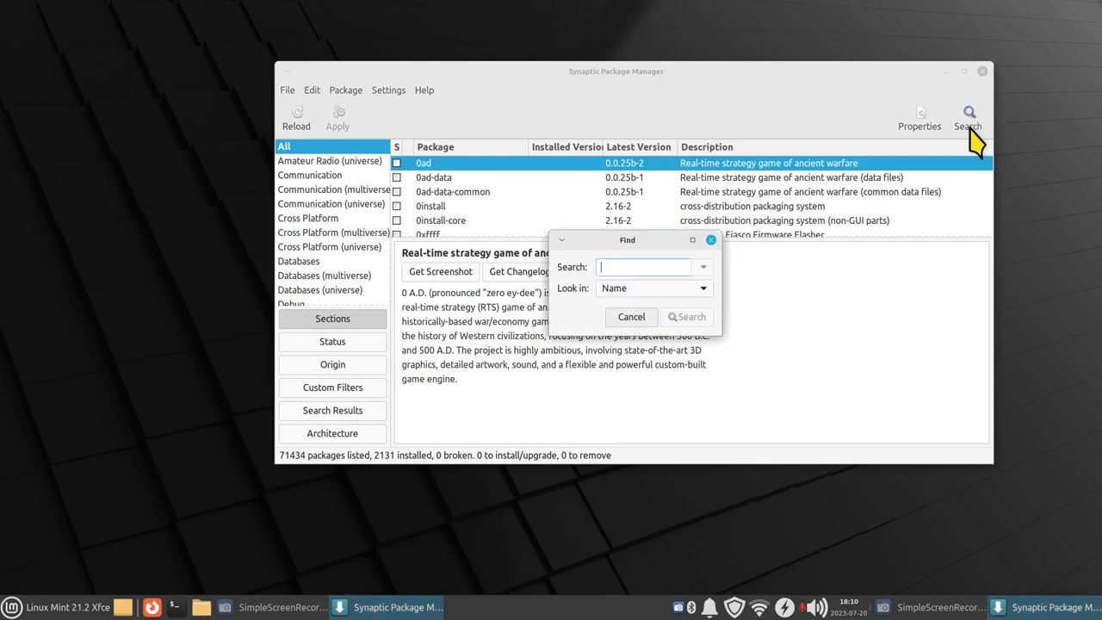
{"action": "right_click", "coordinate": [617, 262]}
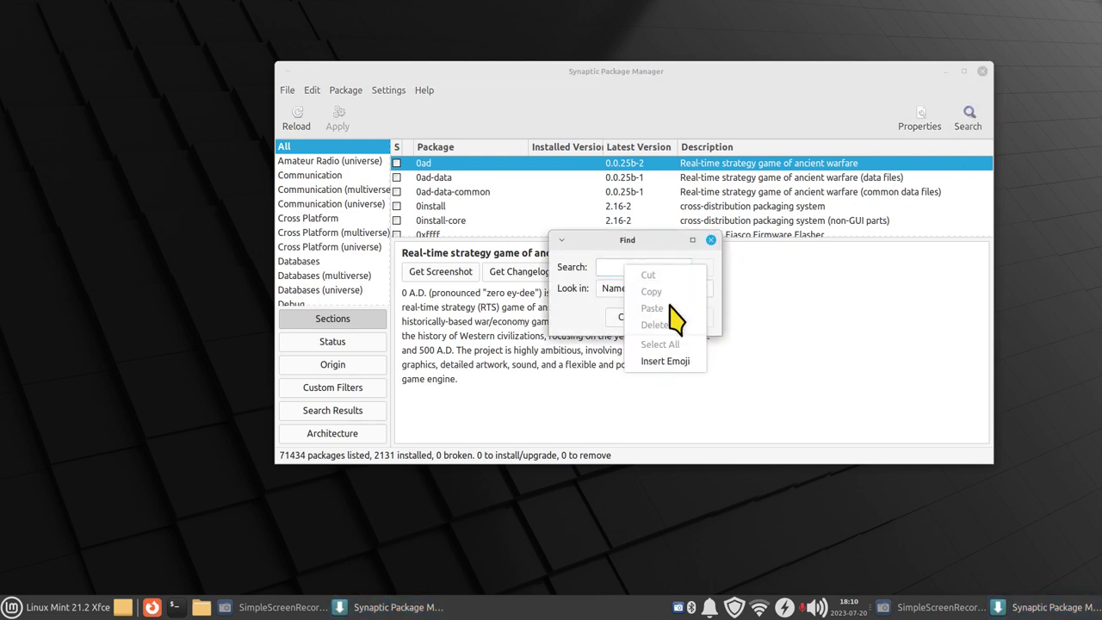
{"action": "left_click", "coordinate": [622, 267]}
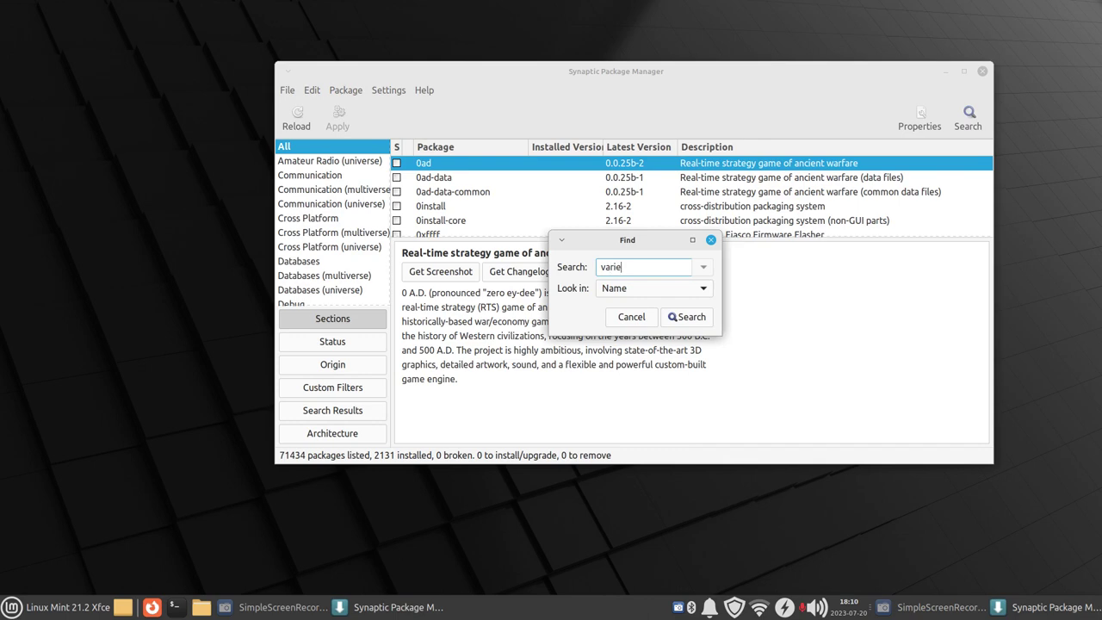
{"action": "key", "text": "Return"}
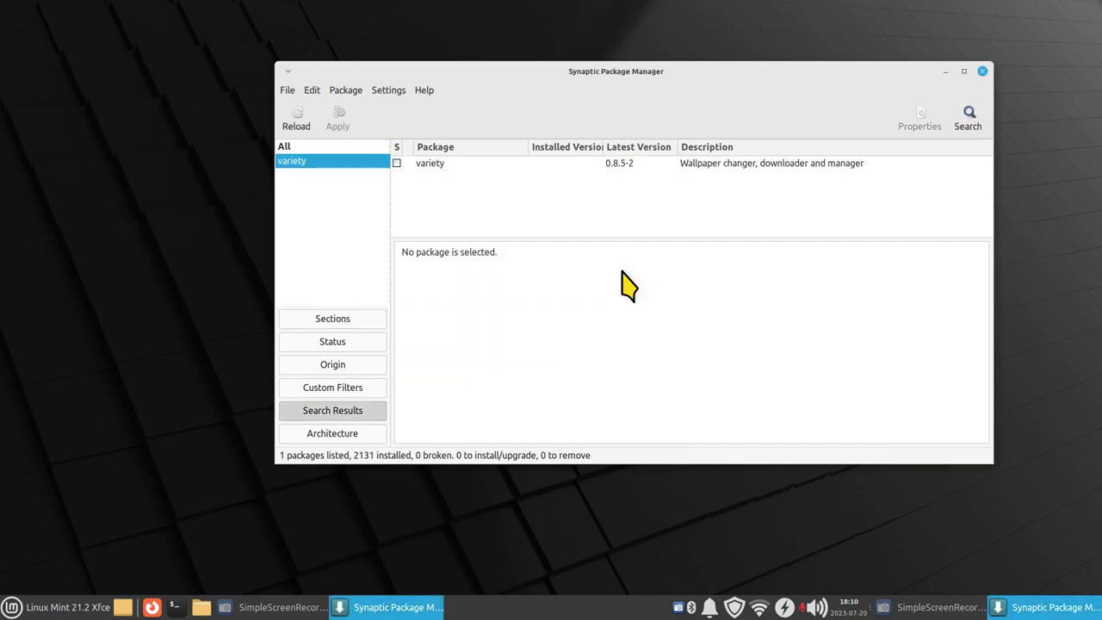
Step: Select the variety package, view its screenshot and close the screenshot window
{"action": "left_click", "coordinate": [429, 166]}
{"action": "left_click", "coordinate": [447, 271]}
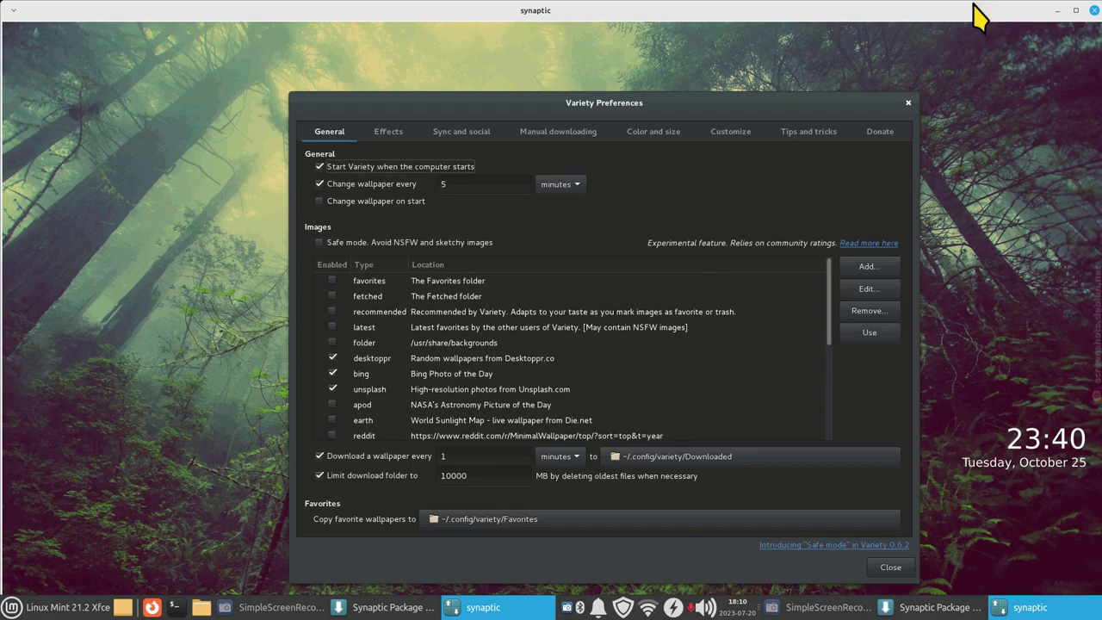
{"action": "left_click", "coordinate": [1093, 9]}
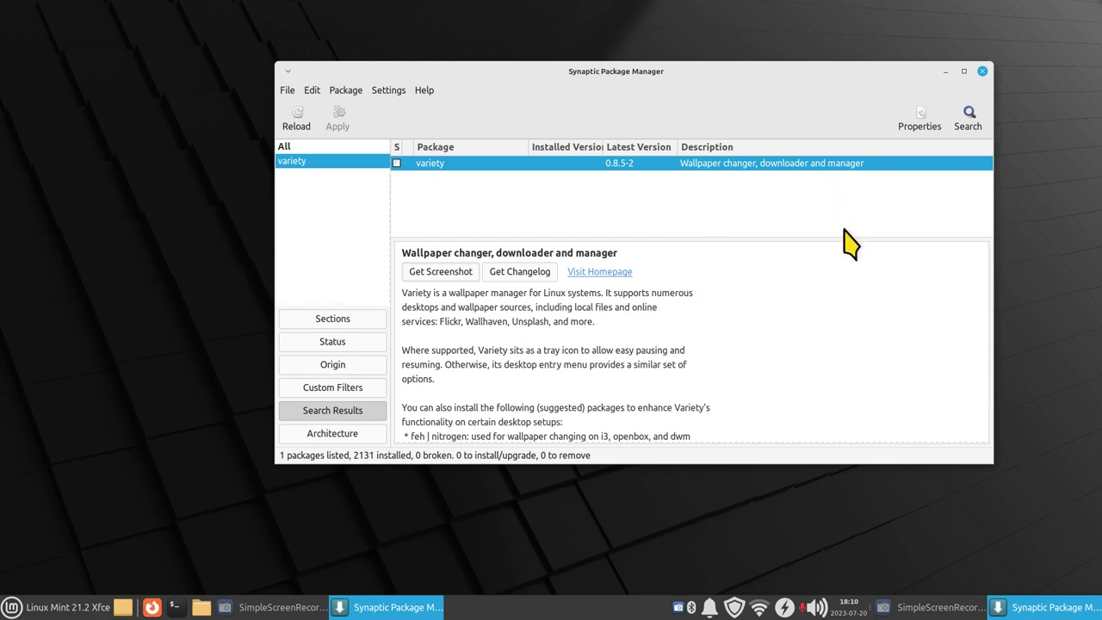
Step: Return Synaptic to the list of all packages by section and quit it
{"action": "left_click", "coordinate": [285, 148]}
{"action": "left_click", "coordinate": [332, 320]}
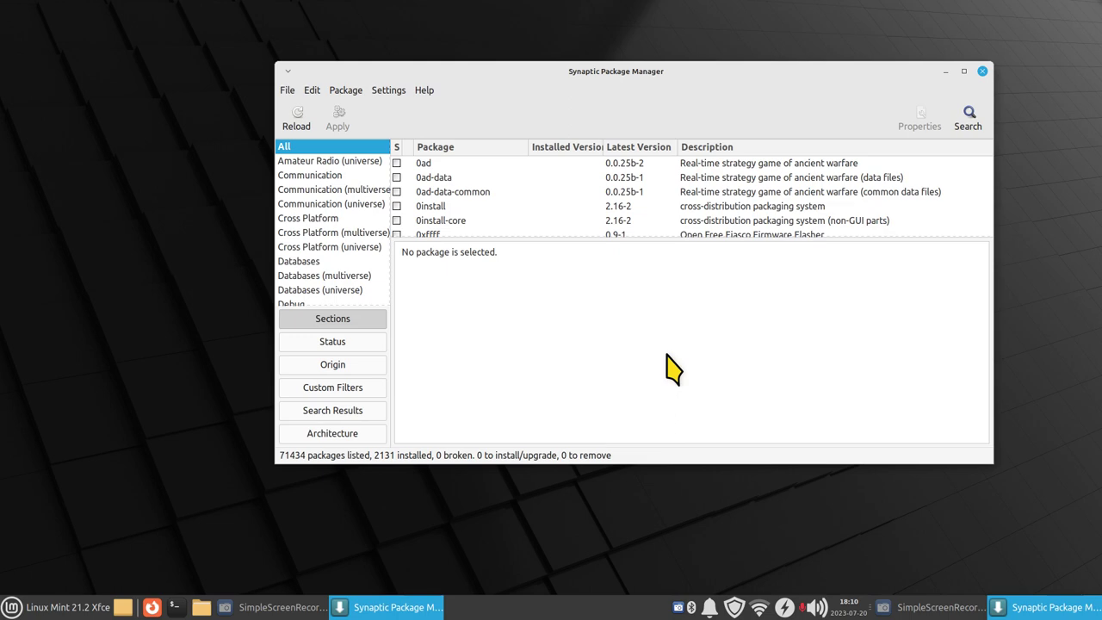
{"action": "key", "text": "ctrl+q"}
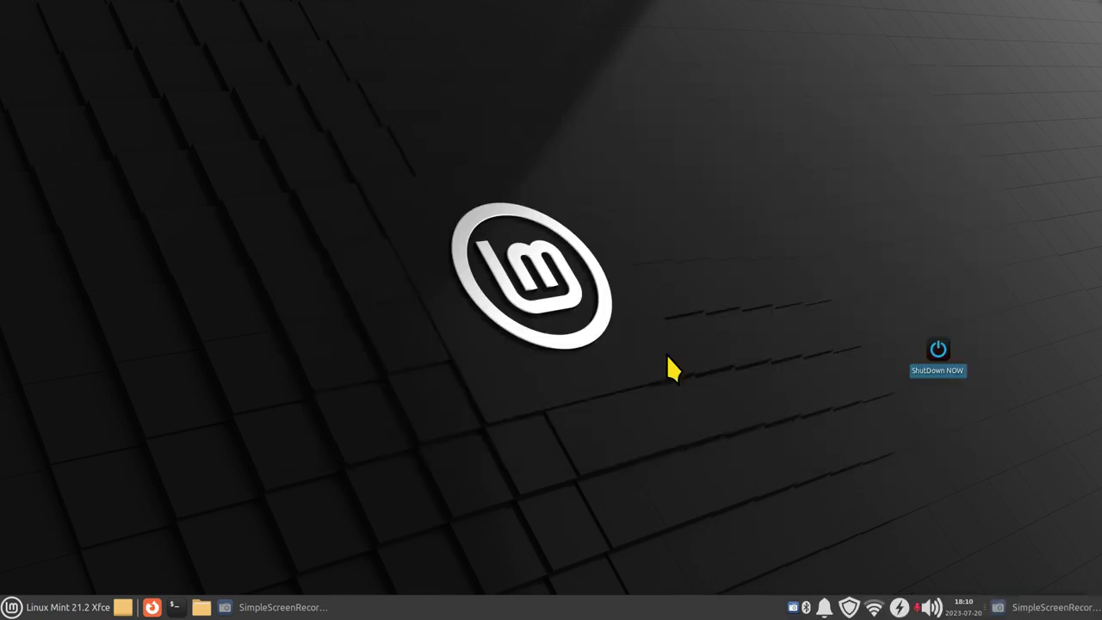
Step: Launch System Reports, move its window nearer the middle of the desktop and show the system information
{"action": "left_click", "coordinate": [53, 609]}
{"action": "left_click", "coordinate": [74, 436]}
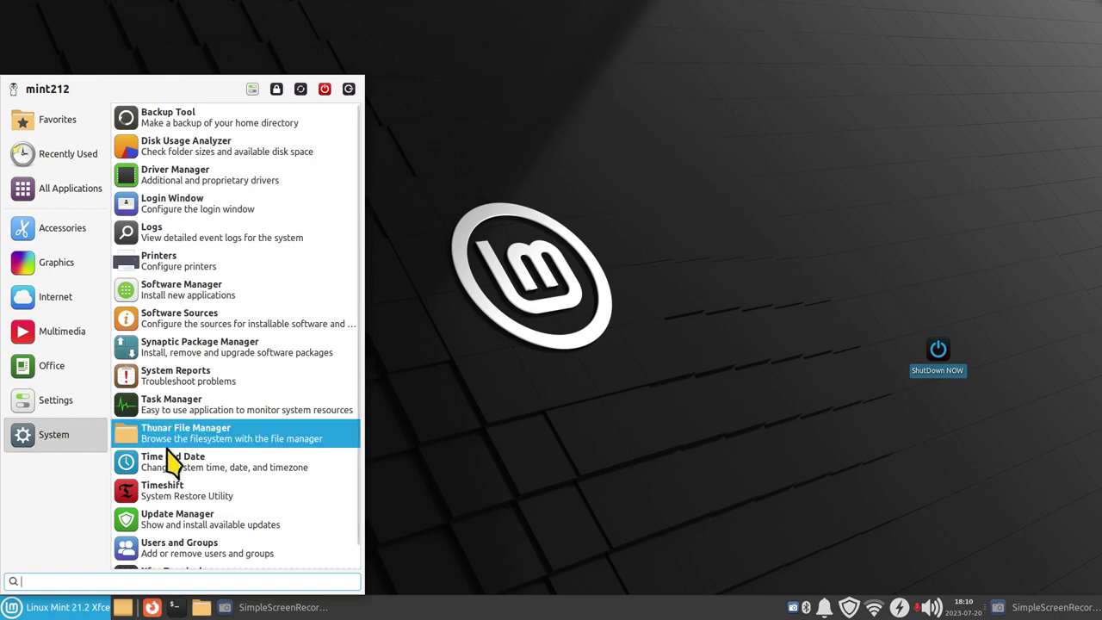
{"action": "left_click", "coordinate": [187, 377]}
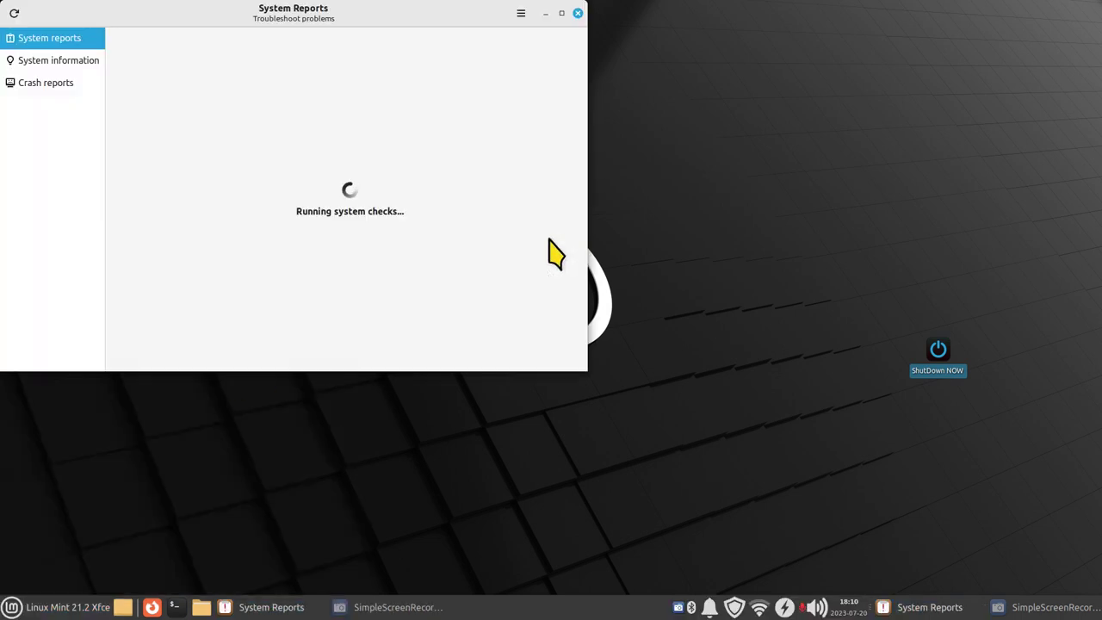
{"action": "left_click_drag", "start_coordinate": [382, 18], "coordinate": [622, 115]}
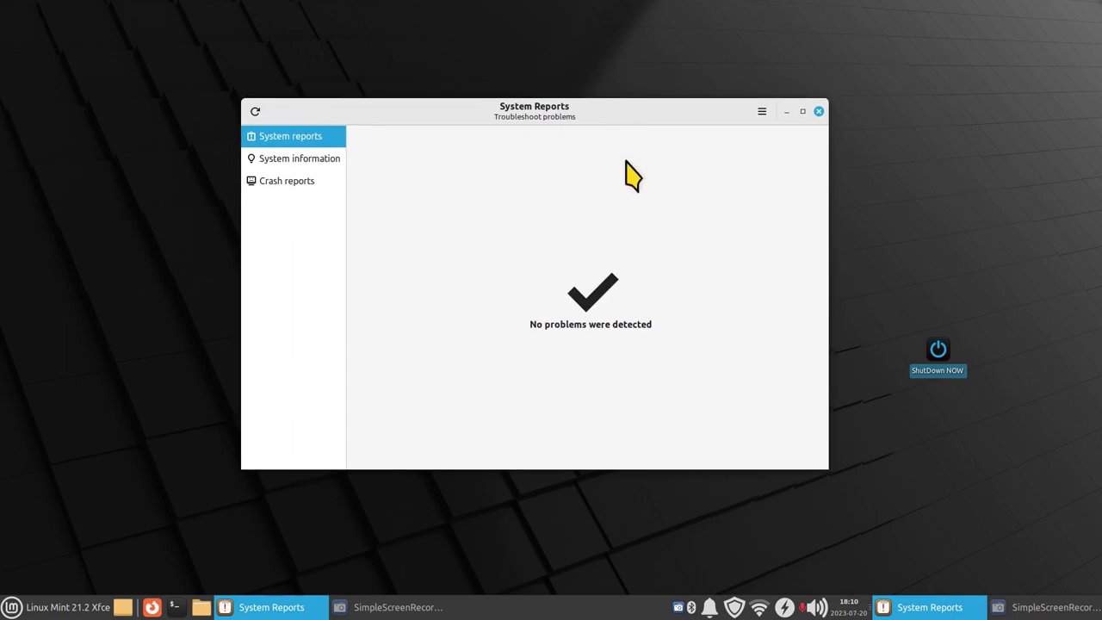
{"action": "left_click", "coordinate": [324, 161]}
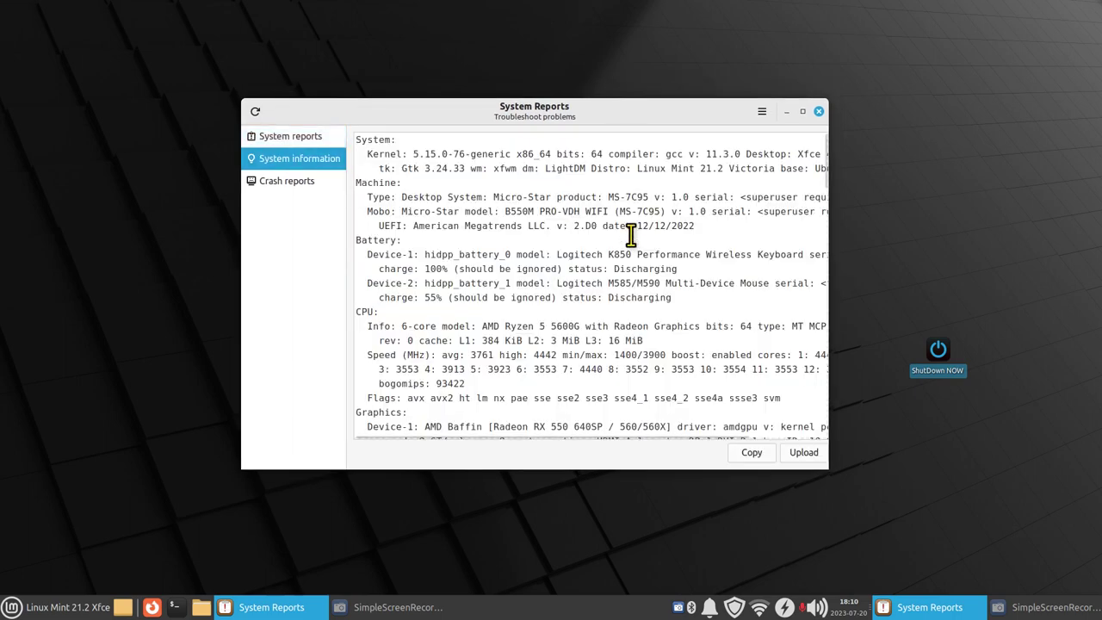
Step: Maximize System Reports and highlight the kernel version and the Linux Mint 21.2 Victoria distribution details
{"action": "double_click", "coordinate": [657, 121]}
{"action": "left_click_drag", "start_coordinate": [172, 56], "coordinate": [231, 58]}
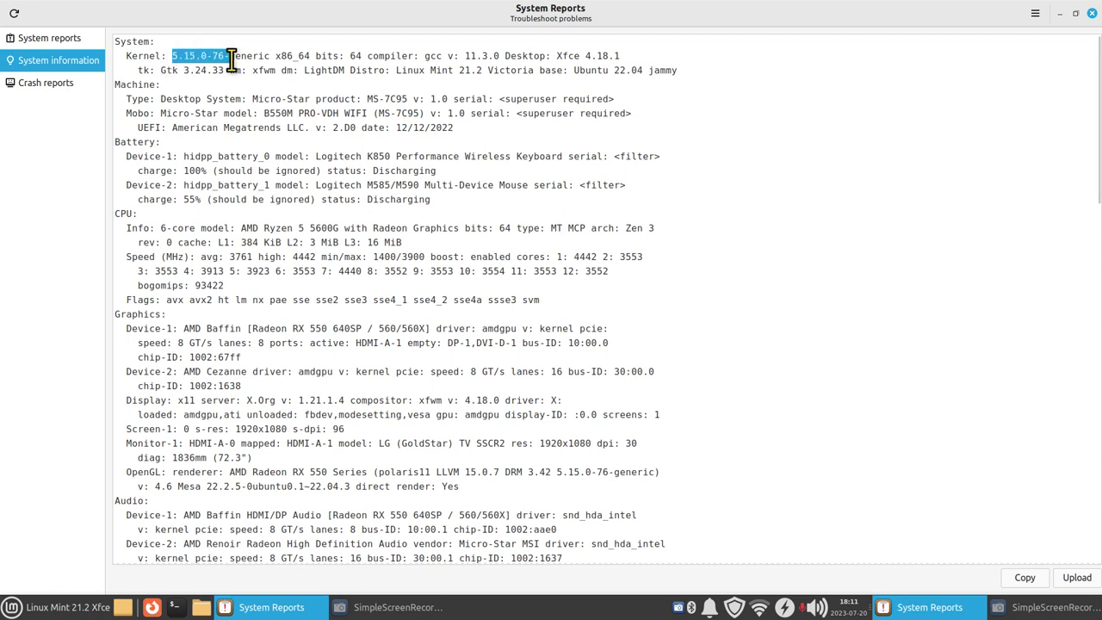
{"action": "left_click_drag", "start_coordinate": [396, 70], "coordinate": [648, 82]}
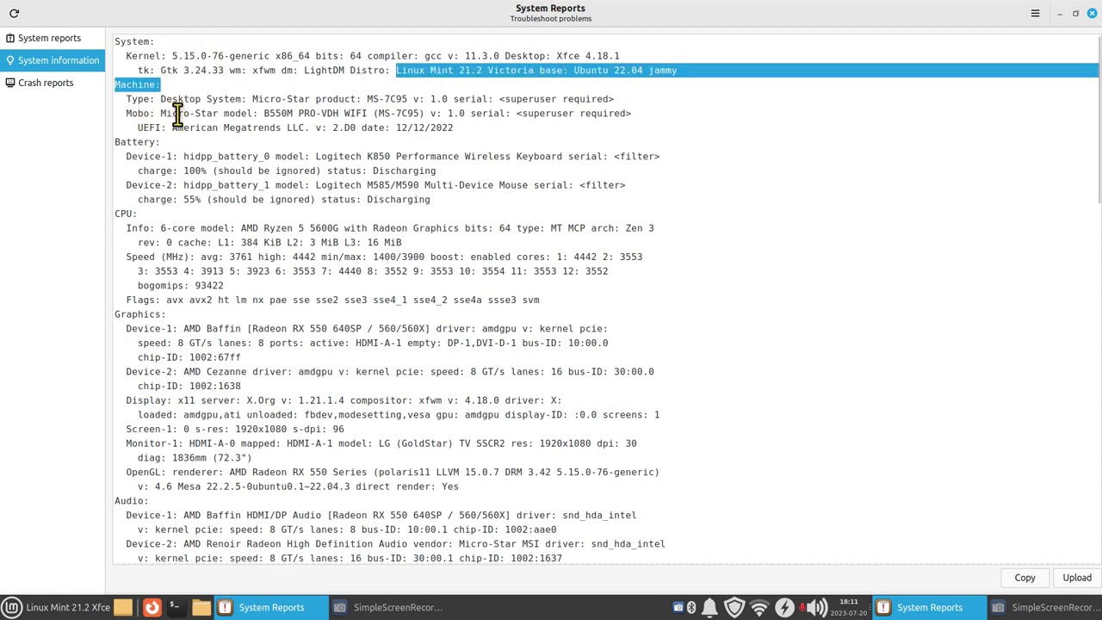
Step: Highlight the motherboard model B550M PRO-VDH WIFI (MS-7C95) in the system information and dismiss its context options
{"action": "left_click_drag", "start_coordinate": [263, 113], "coordinate": [435, 112]}
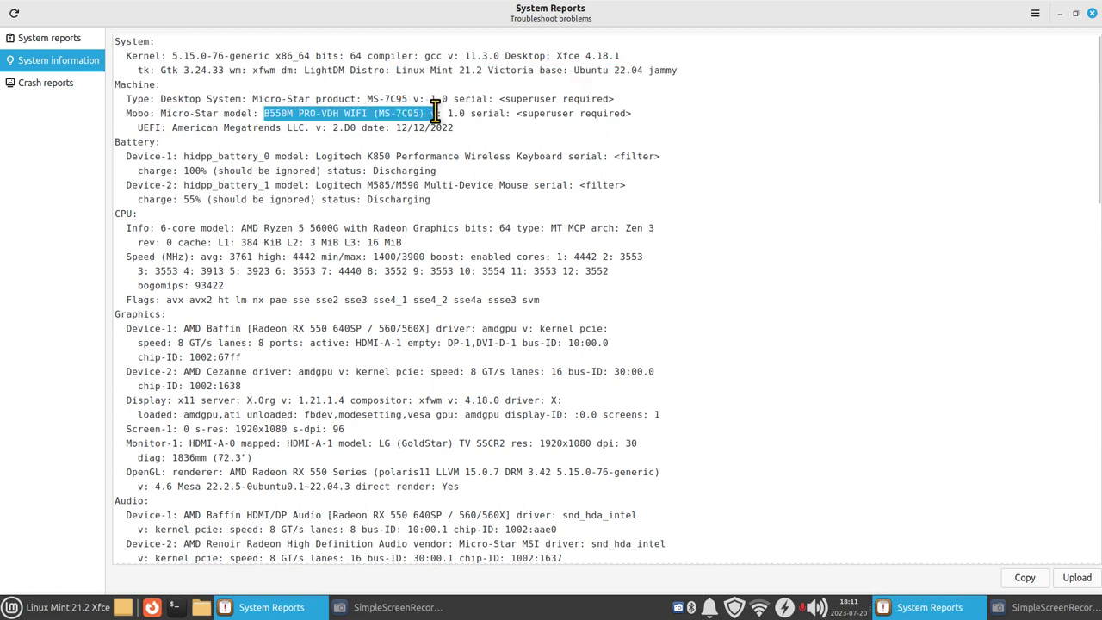
{"action": "right_click", "coordinate": [350, 112]}
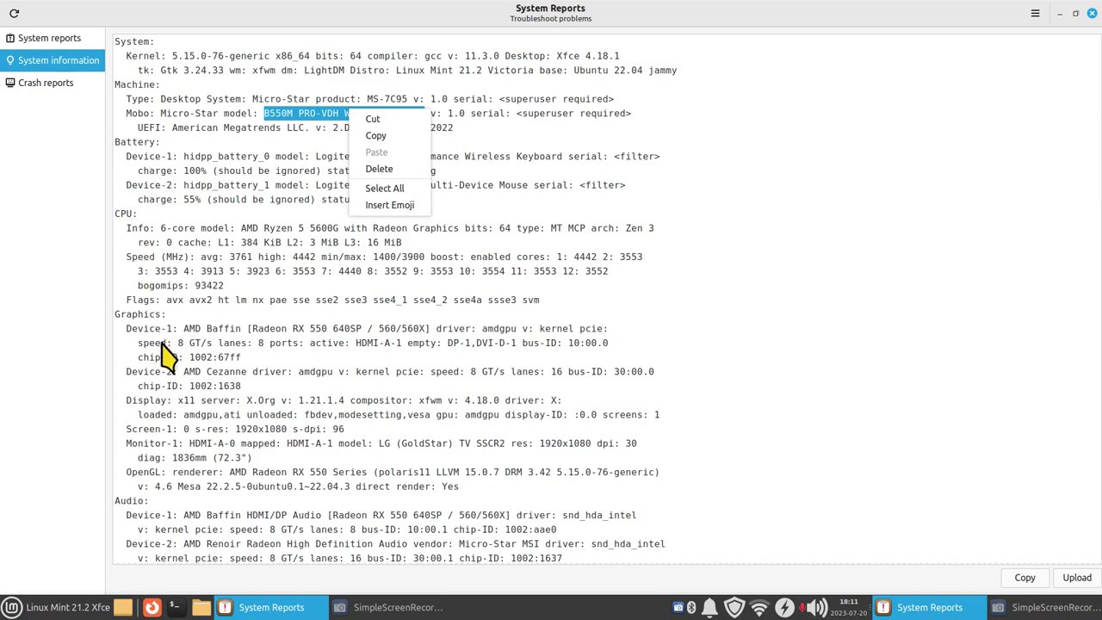
{"action": "left_click", "coordinate": [803, 165]}
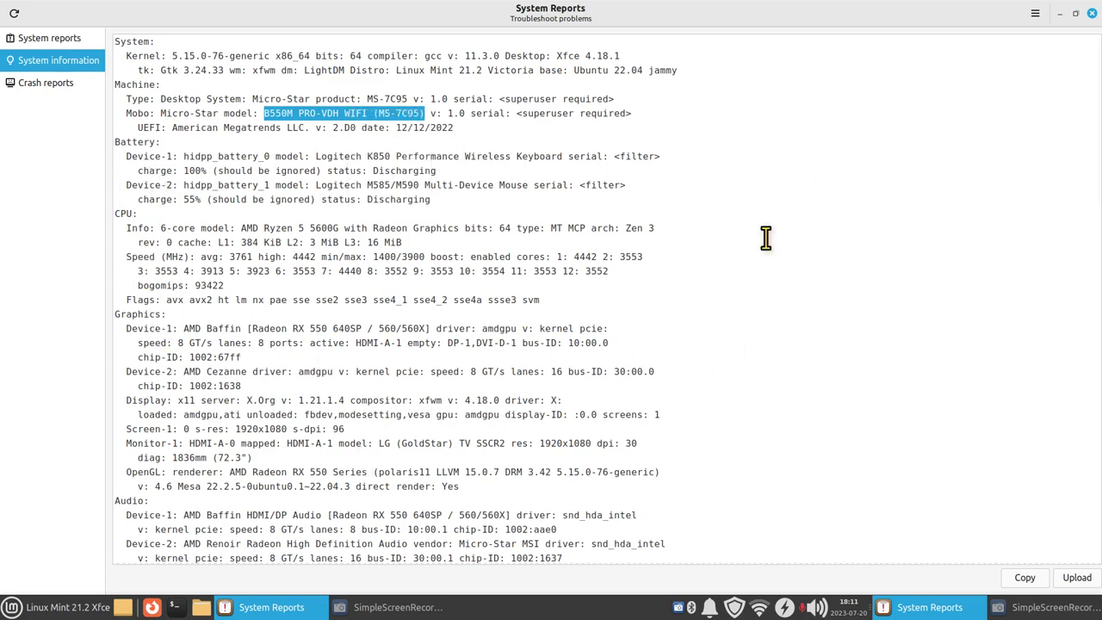
Step: Review the rest of the system information through to the repositories and general info, and close System Reports
{"action": "scroll", "coordinate": [648, 371], "scroll_direction": "down", "scroll_amount": 9}
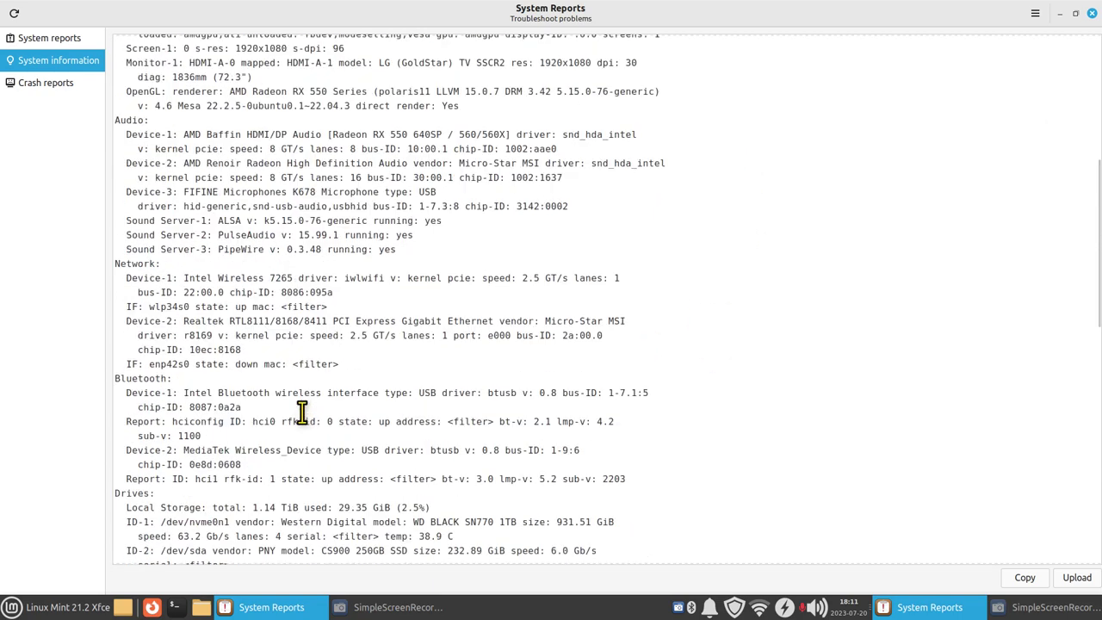
{"action": "scroll", "coordinate": [297, 396], "scroll_direction": "down", "scroll_amount": 5}
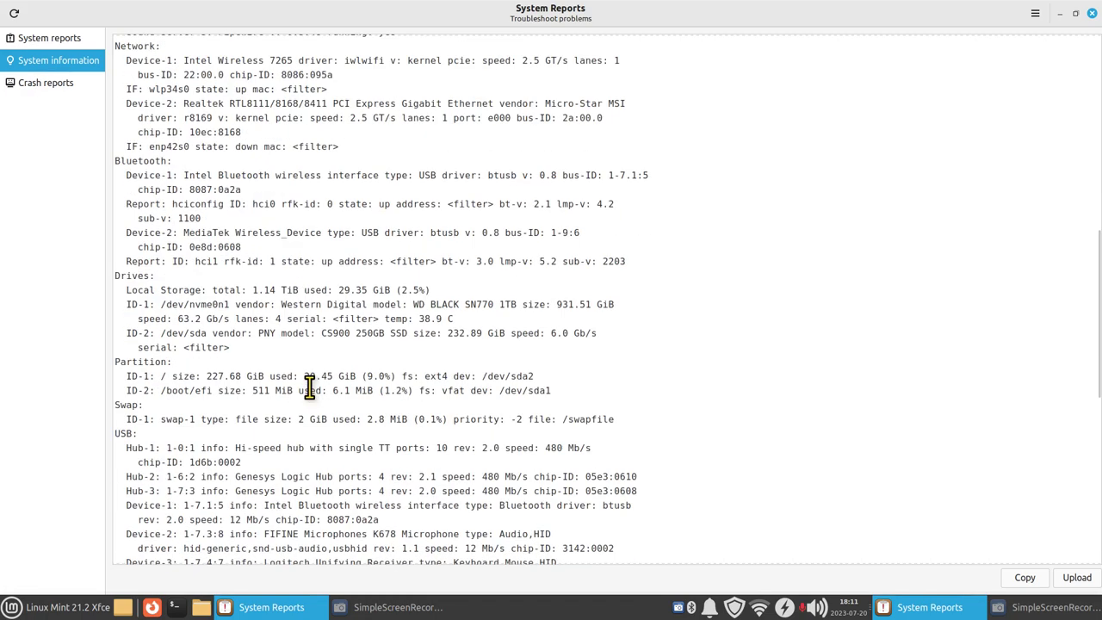
{"action": "scroll", "coordinate": [309, 389], "scroll_direction": "down", "scroll_amount": 3}
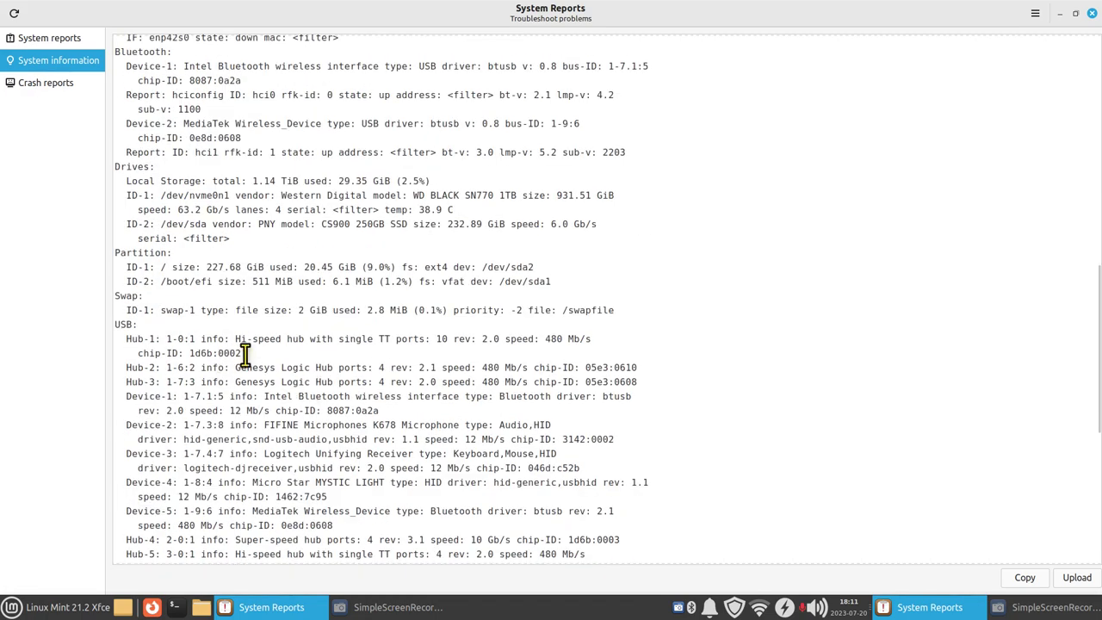
{"action": "scroll", "coordinate": [227, 355], "scroll_direction": "down", "scroll_amount": 10}
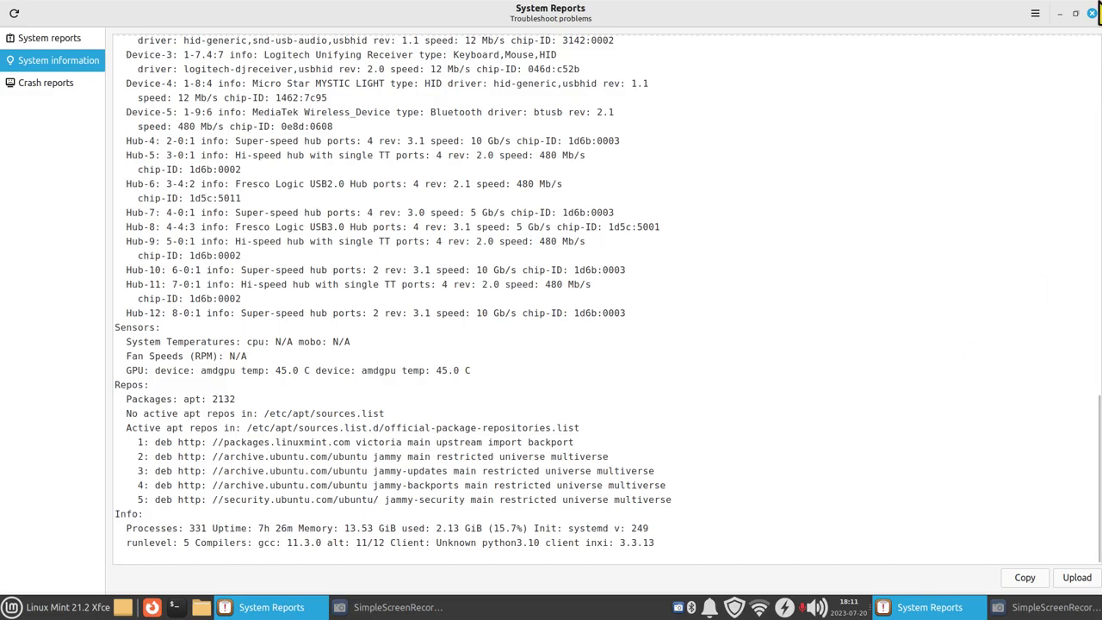
{"action": "left_click", "coordinate": [1092, 13]}
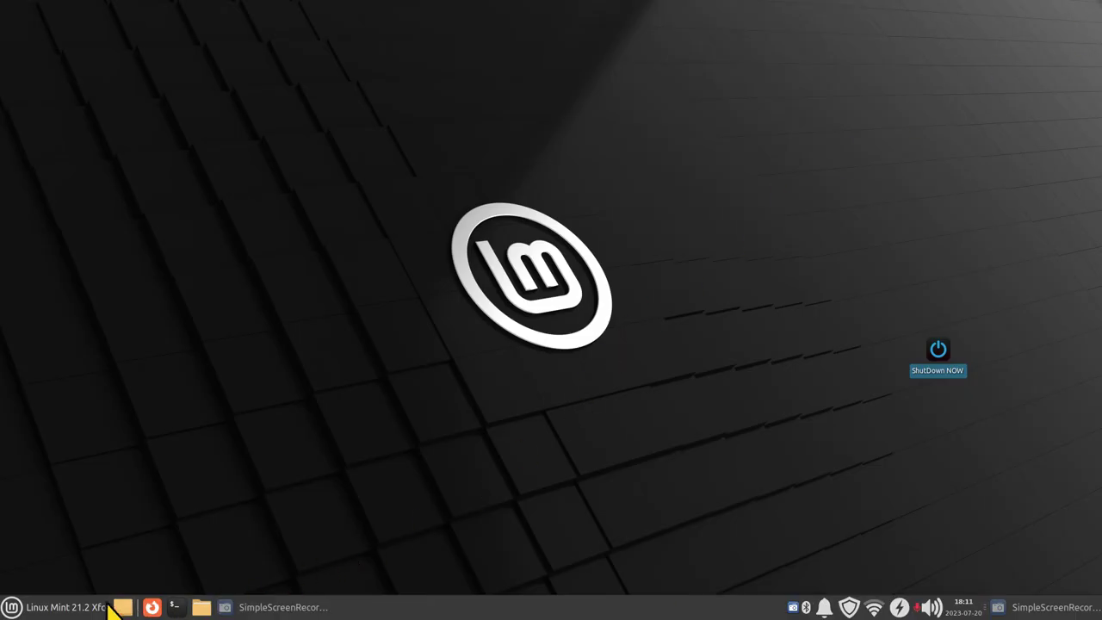
Step: Look through the System category of the application launcher down to Xfce Terminal and dismiss the launcher
{"action": "left_click", "coordinate": [73, 608]}
{"action": "left_click", "coordinate": [54, 435]}
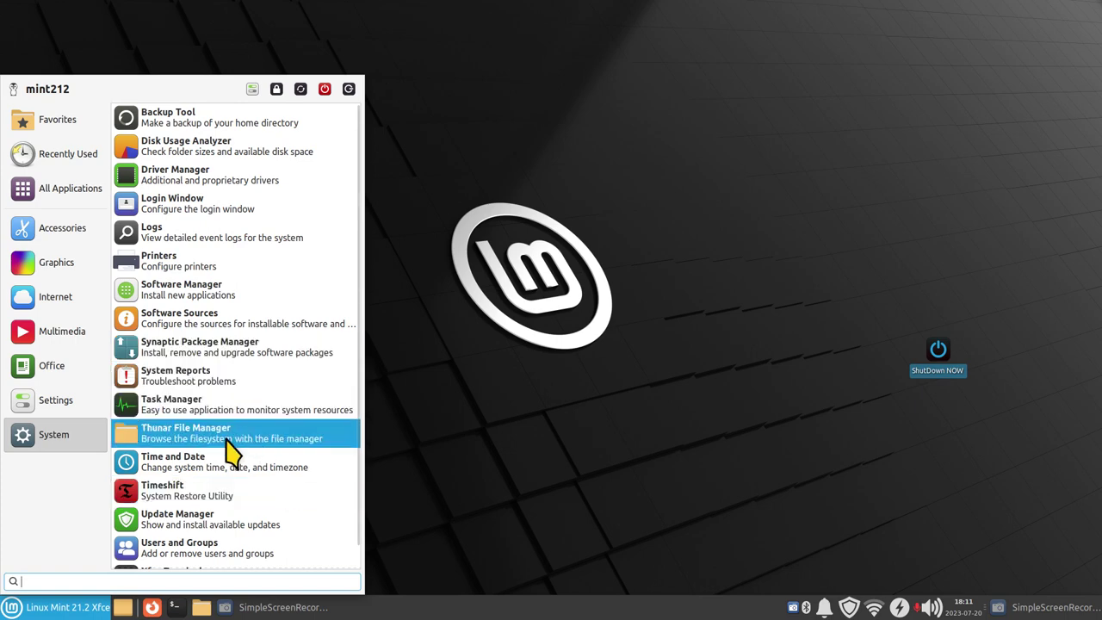
{"action": "scroll", "coordinate": [232, 452], "scroll_direction": "down", "scroll_amount": 1}
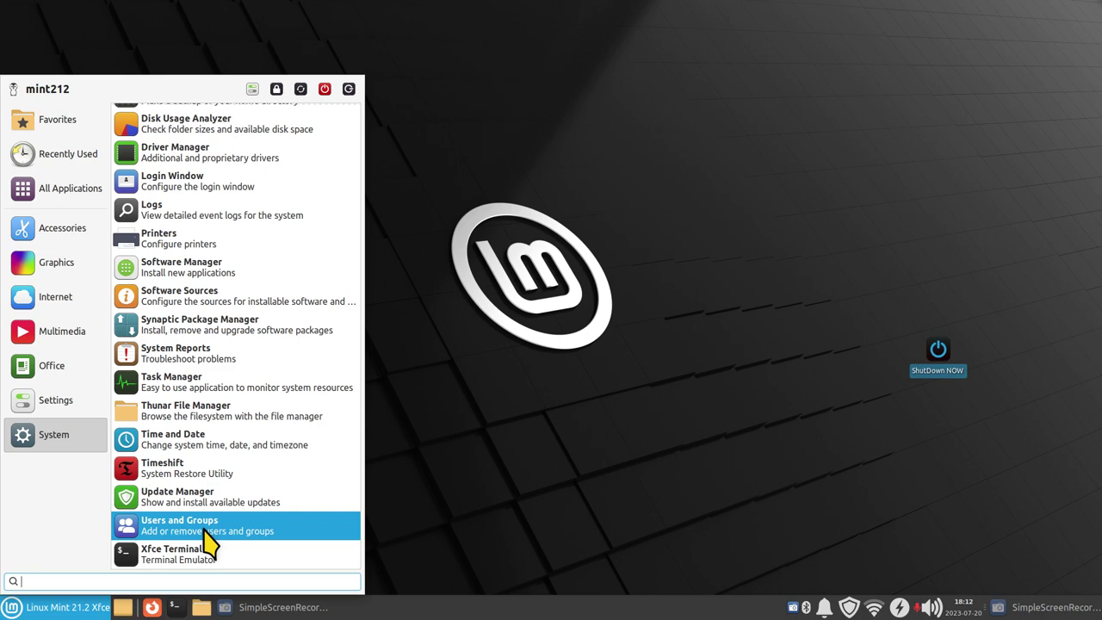
{"action": "left_click", "coordinate": [551, 510]}
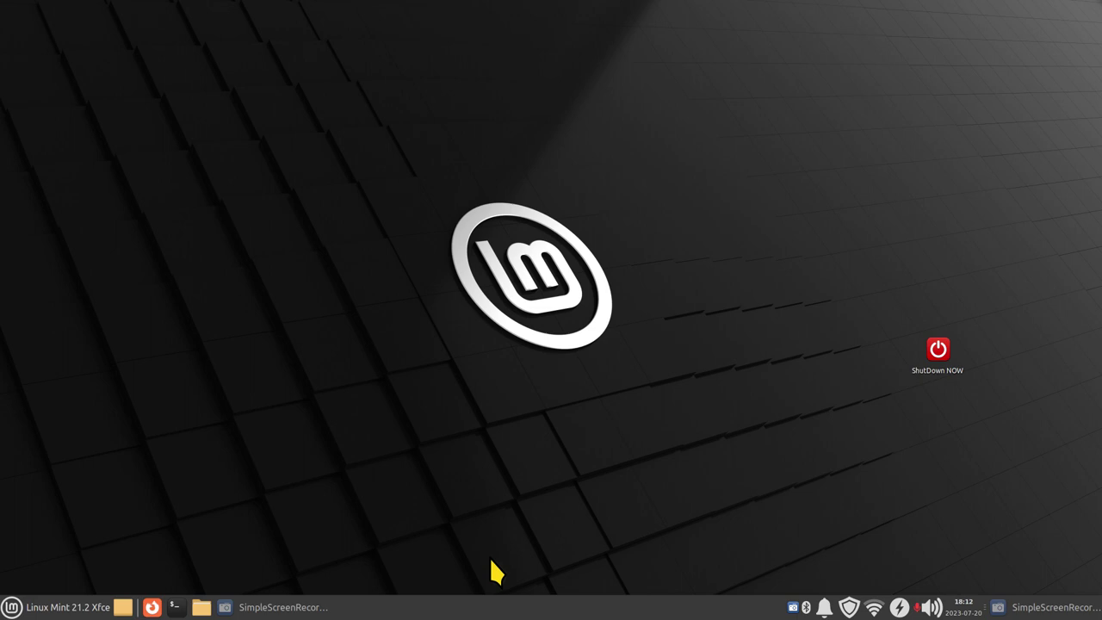
Step: Open Desktop Settings from the desktop, view its Menus and Icons options, and close the window
{"action": "right_click", "coordinate": [298, 75]}
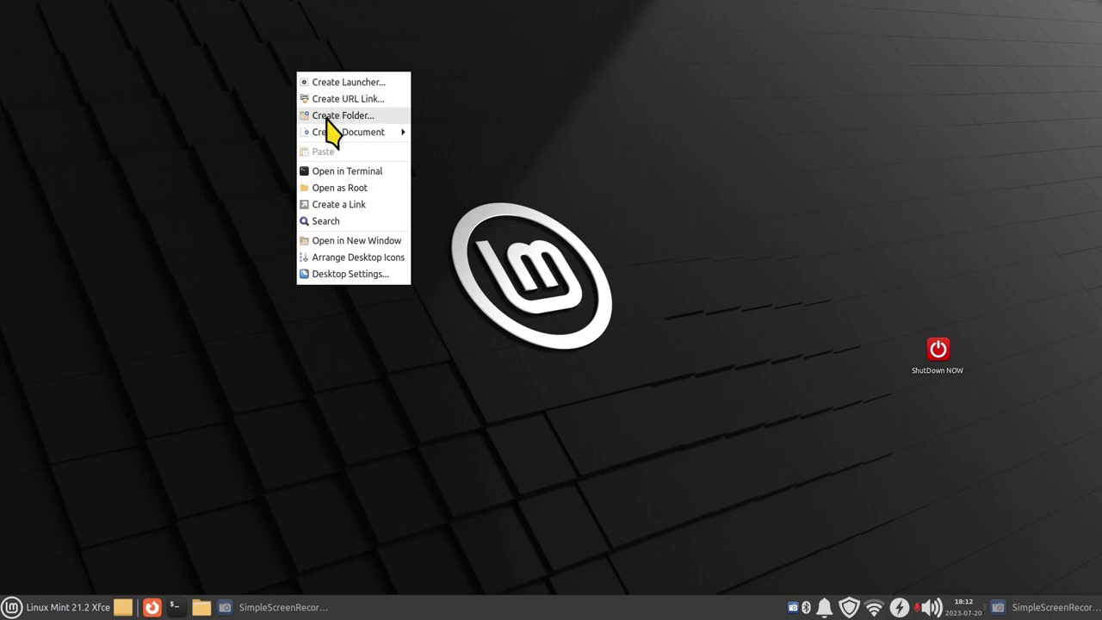
{"action": "mouse_move", "coordinate": [329, 134]}
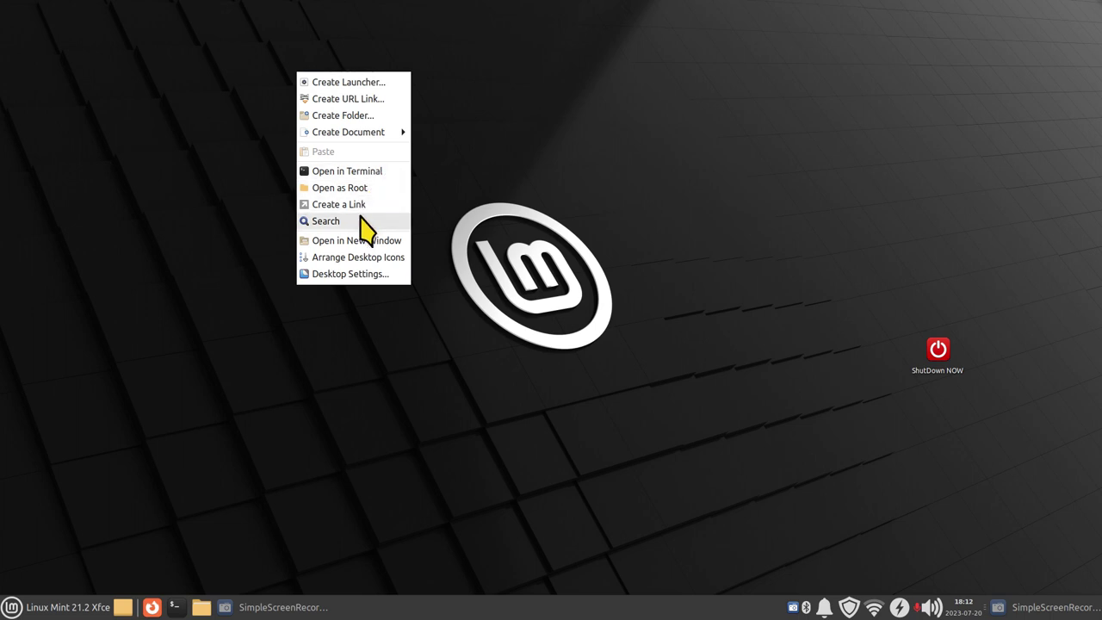
{"action": "left_click", "coordinate": [370, 275]}
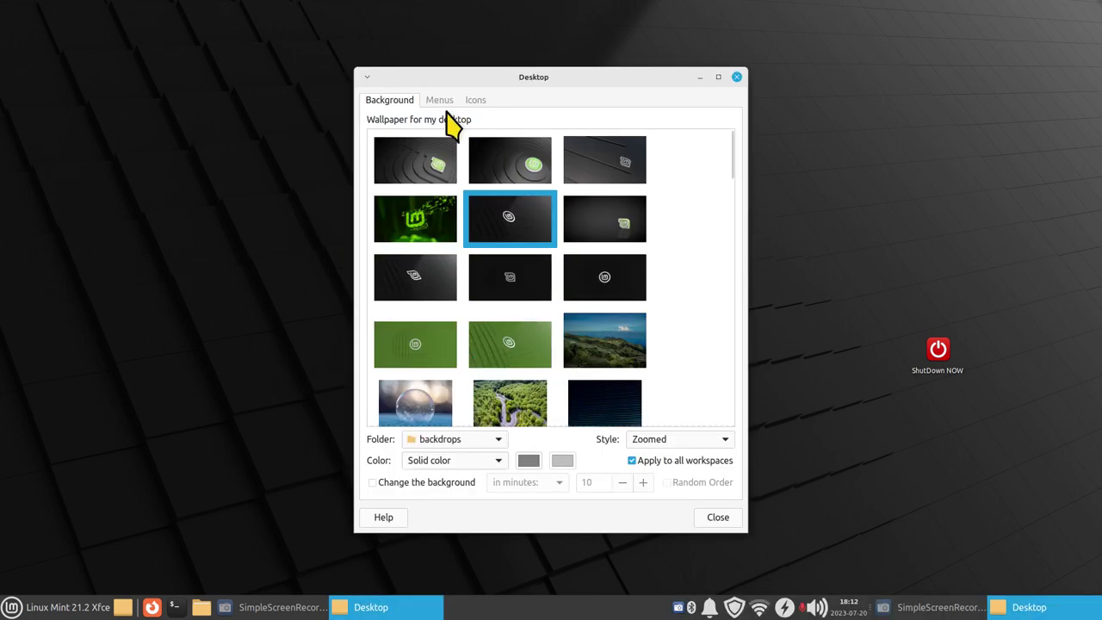
{"action": "left_click", "coordinate": [449, 100]}
{"action": "left_click", "coordinate": [476, 100]}
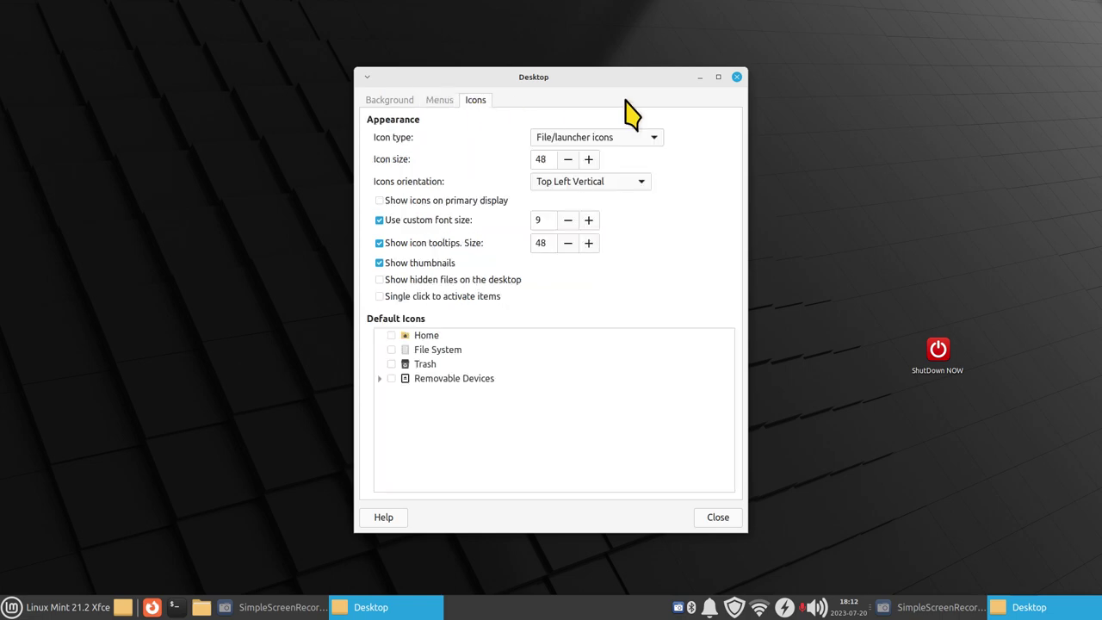
{"action": "left_click", "coordinate": [737, 78]}
Step: Open and close the Settings manager from the Whisker Menu, and view the menu's session controls again before dismissing it
{"action": "left_click", "coordinate": [56, 607]}
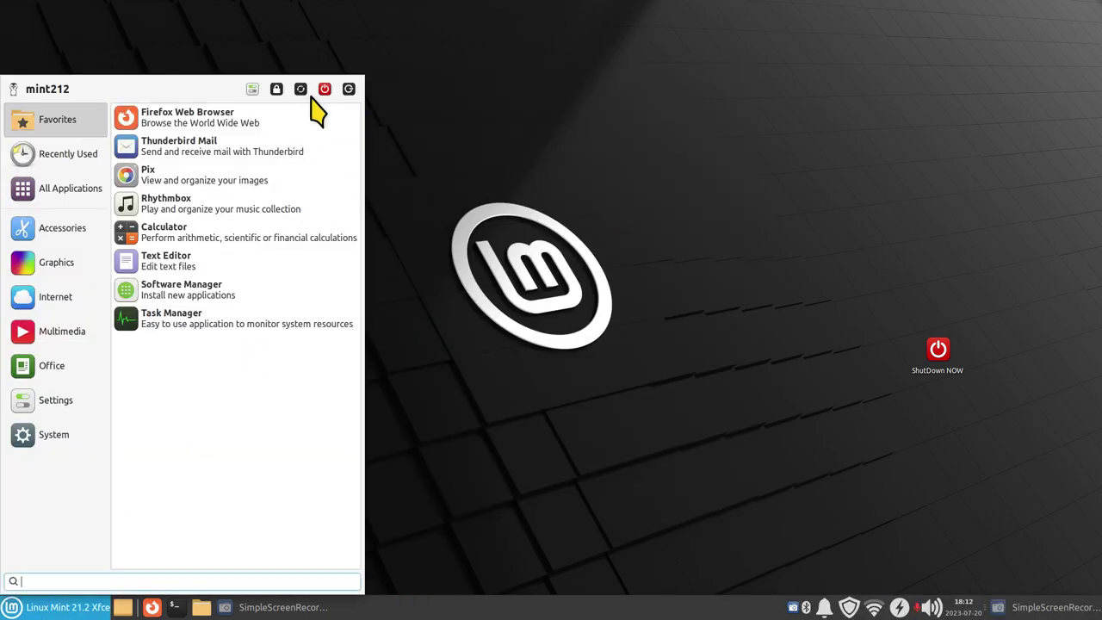
{"action": "left_click", "coordinate": [253, 90]}
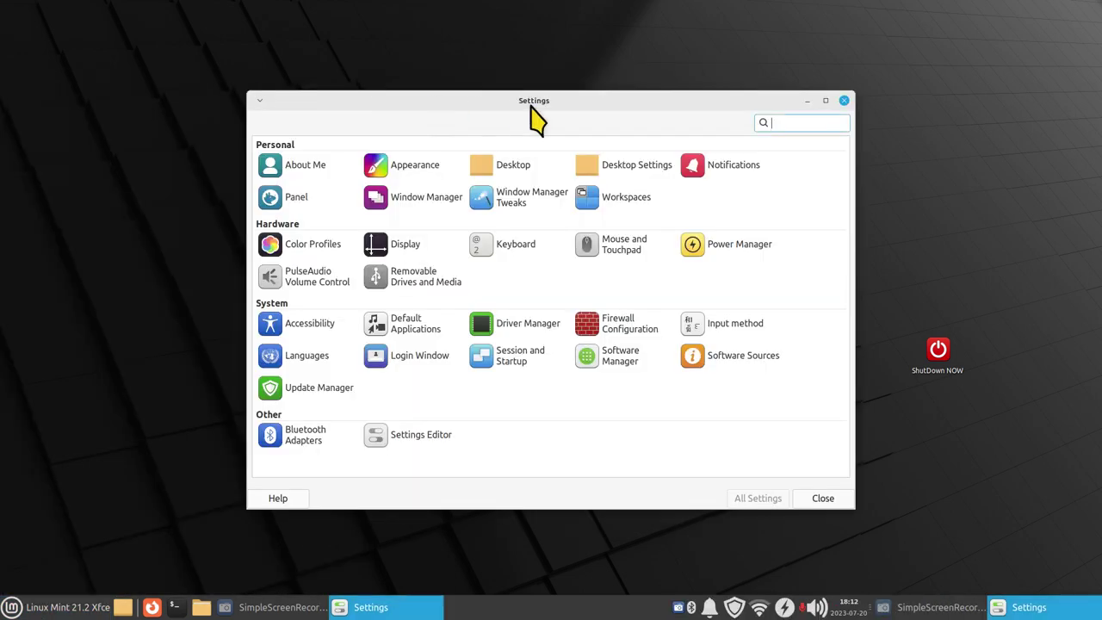
{"action": "left_click", "coordinate": [844, 101]}
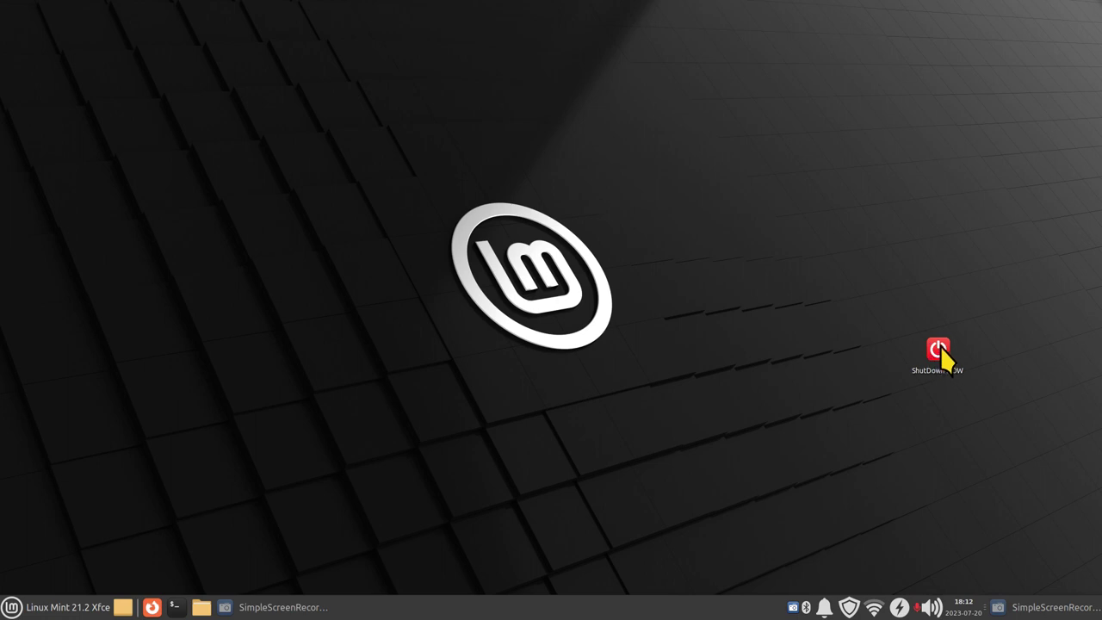
{"action": "left_click", "coordinate": [76, 610]}
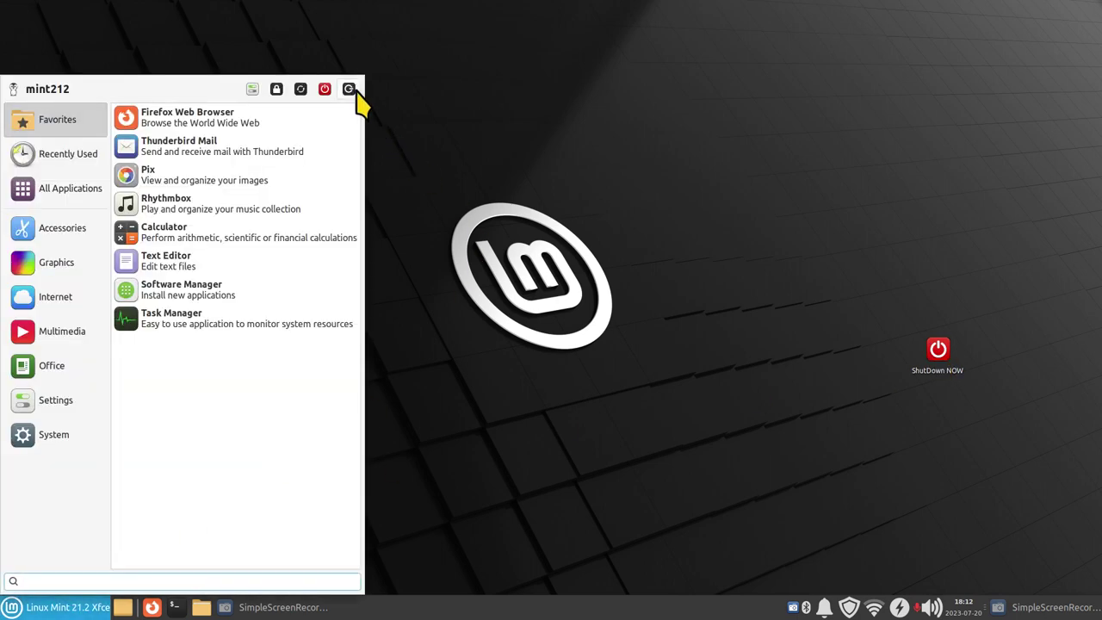
{"action": "left_click", "coordinate": [761, 469]}
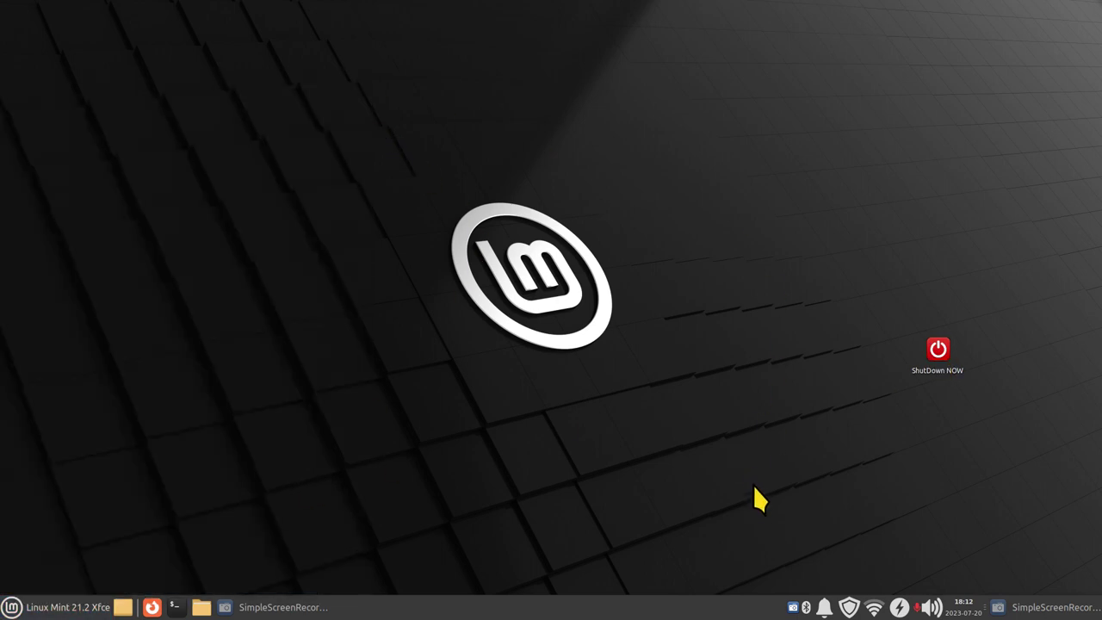
Step: Open Update Manager and display its list of Linux kernels, continuing past the caution notice
{"action": "left_click", "coordinate": [850, 607]}
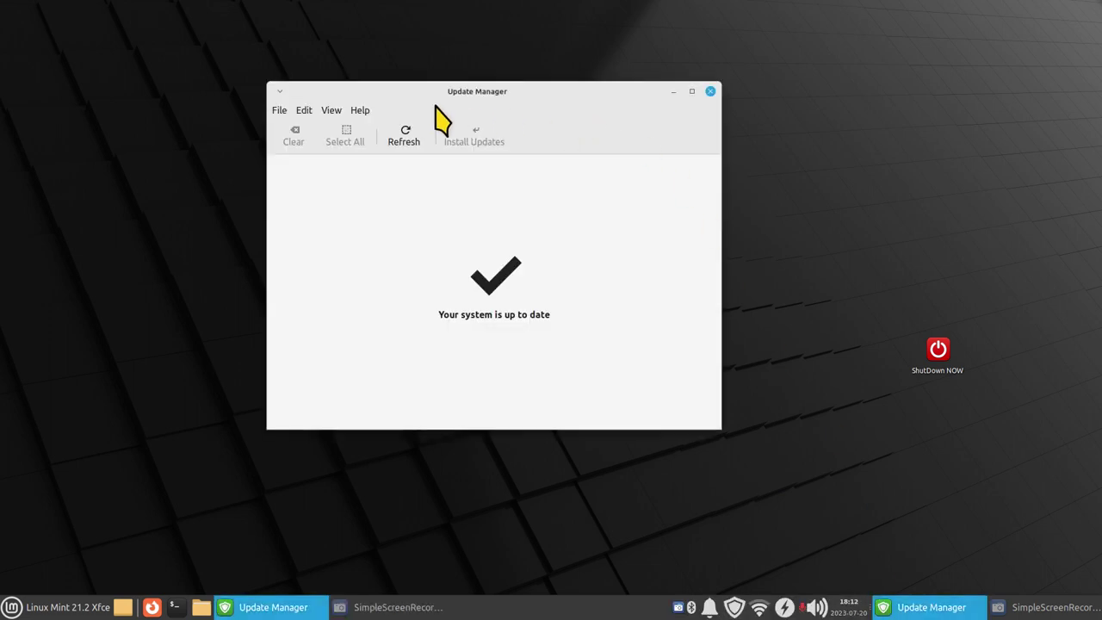
{"action": "left_click", "coordinate": [328, 110]}
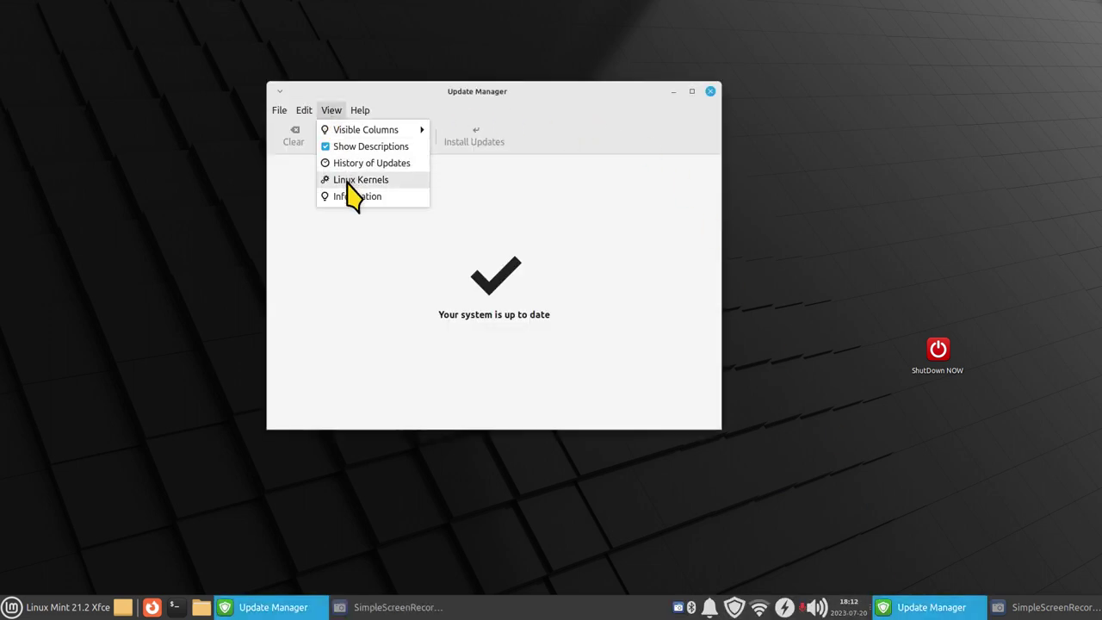
{"action": "left_click", "coordinate": [349, 181]}
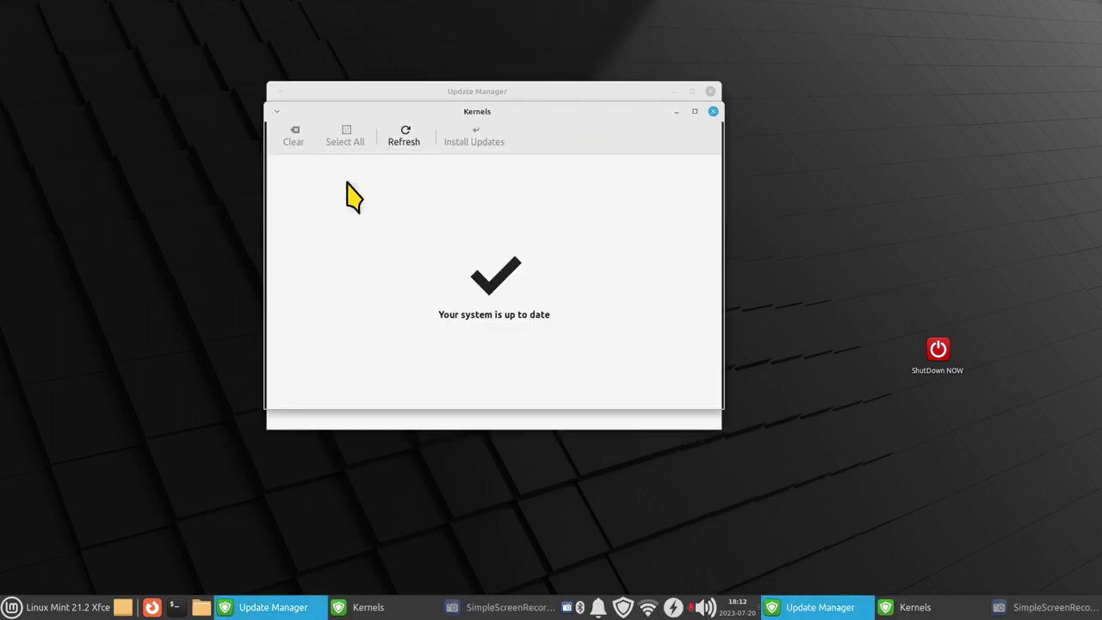
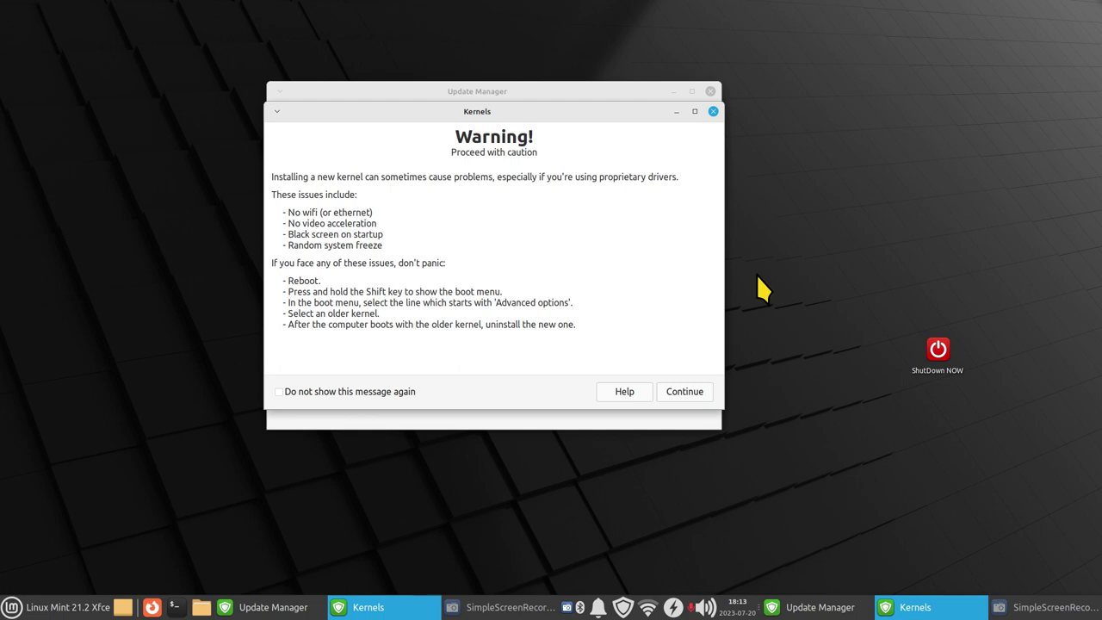
{"action": "left_click", "coordinate": [686, 397]}
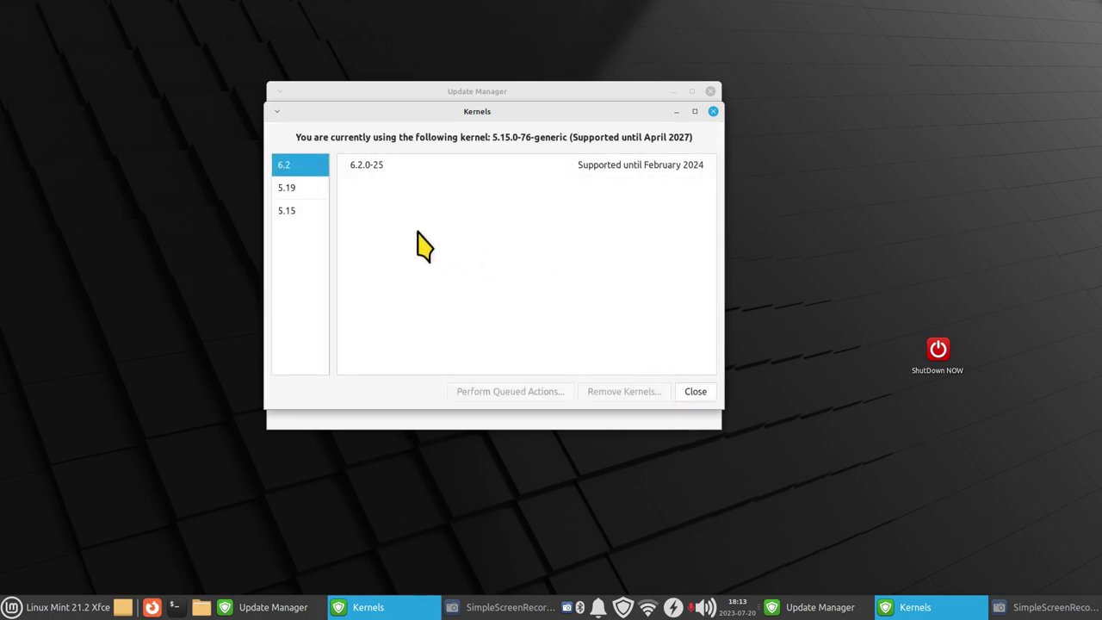
Step: View the 5.15 and 5.19 kernels, expand the details of 5.19.0-46 and 6.2.0-25, and close the kernel list
{"action": "left_click", "coordinate": [292, 213]}
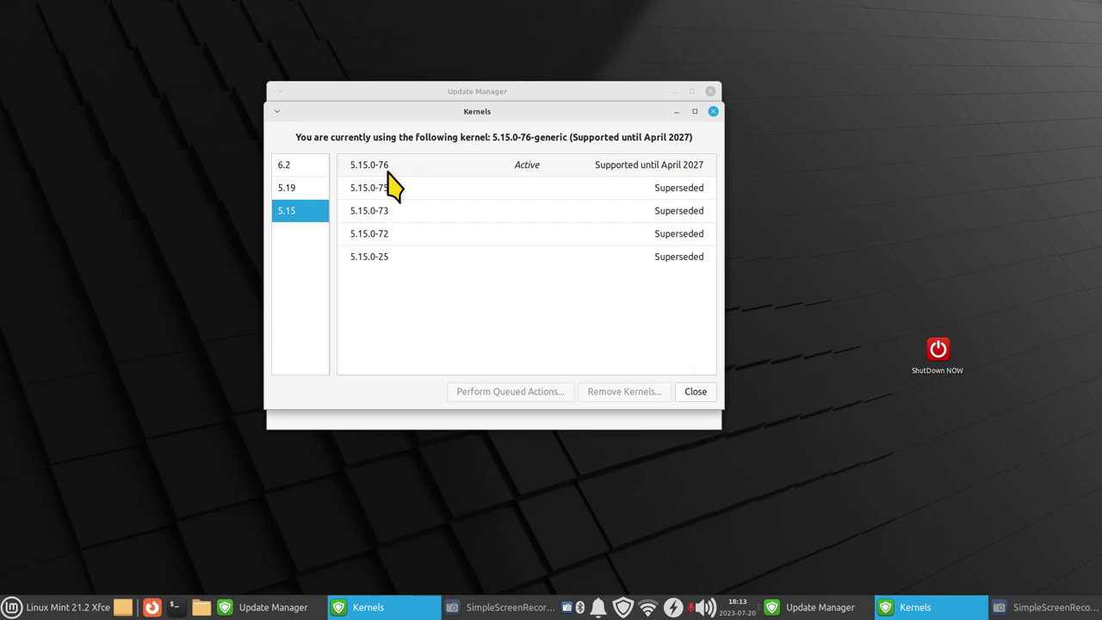
{"action": "left_click", "coordinate": [288, 188]}
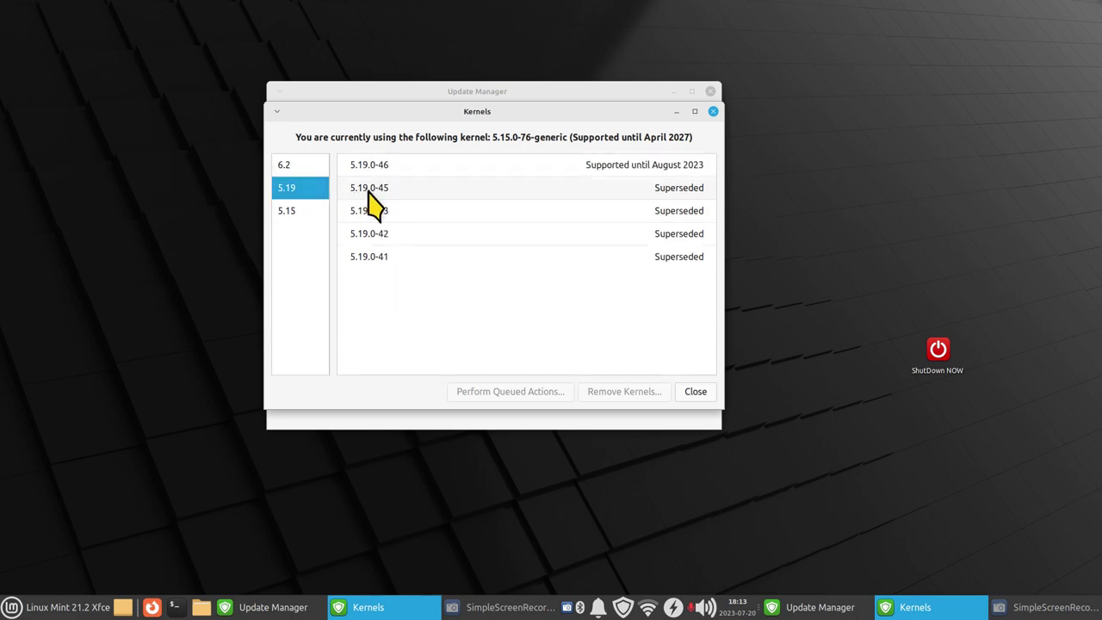
{"action": "left_click", "coordinate": [387, 169]}
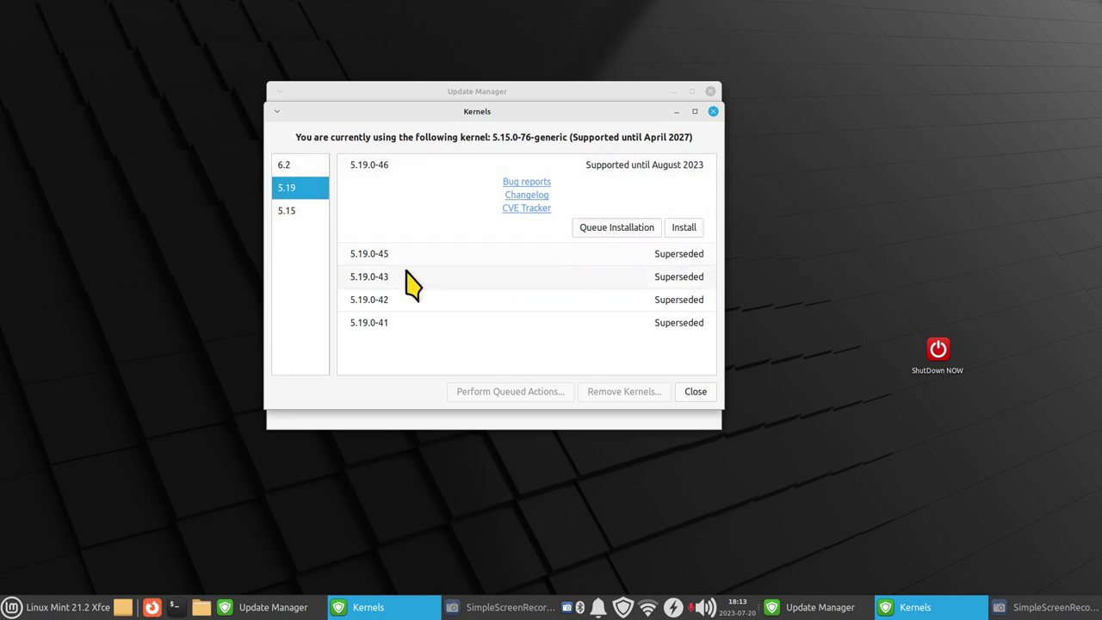
{"action": "left_click", "coordinate": [301, 168]}
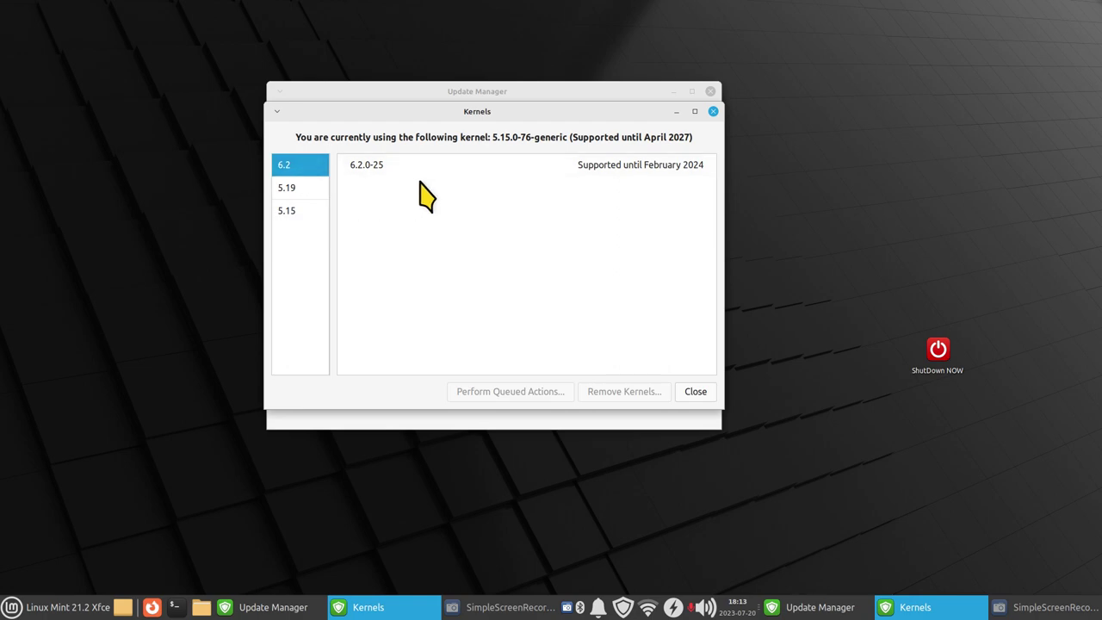
{"action": "left_click", "coordinate": [533, 168]}
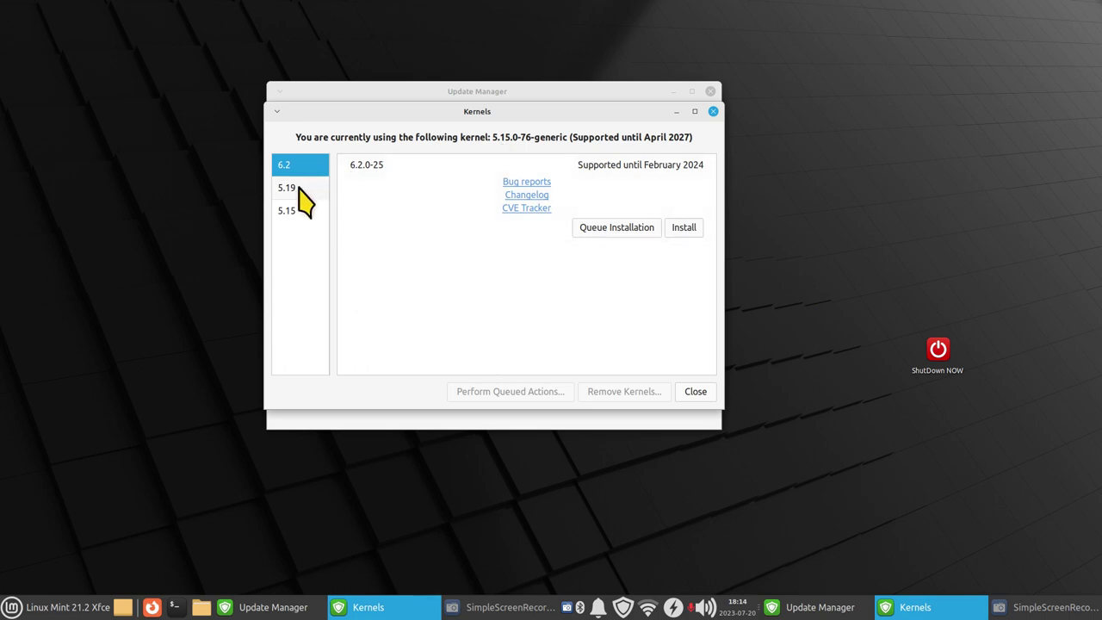
{"action": "left_click", "coordinate": [699, 393]}
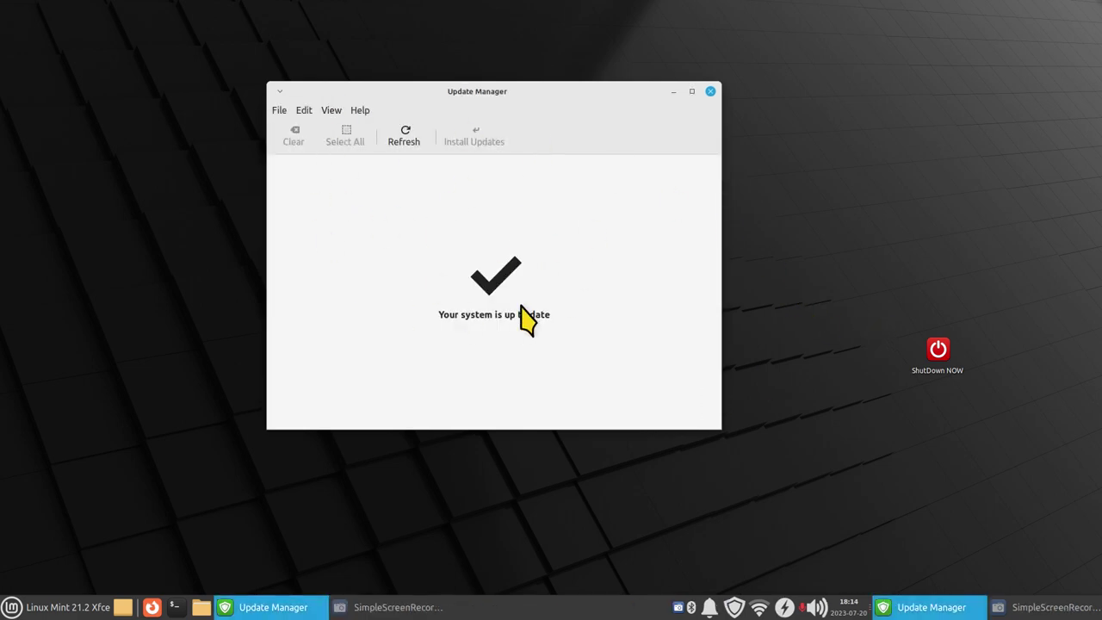
Step: Reopen the Linux kernel list and compare the support periods of the 5.15 and 6.2 series
{"action": "left_click", "coordinate": [333, 110]}
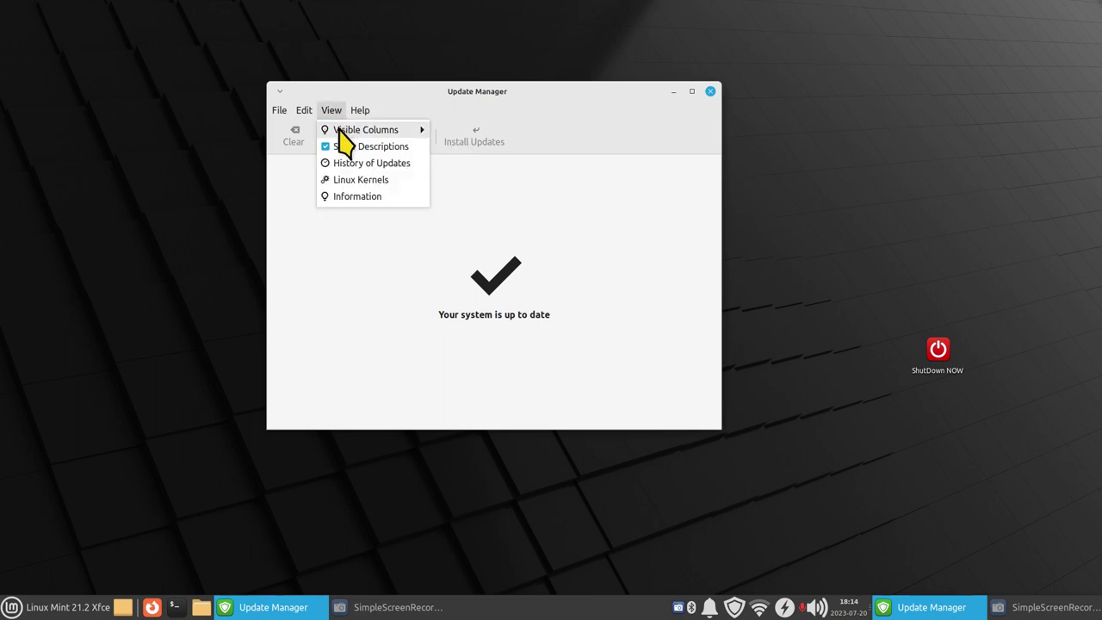
{"action": "left_click", "coordinate": [357, 180]}
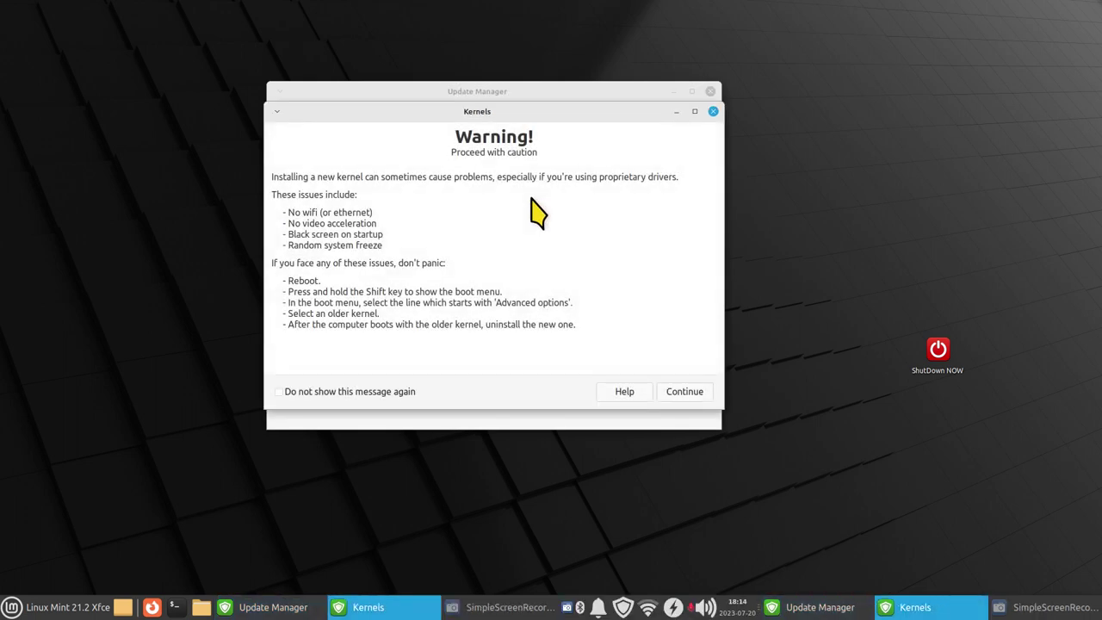
{"action": "left_click", "coordinate": [689, 393]}
{"action": "left_click", "coordinate": [297, 210]}
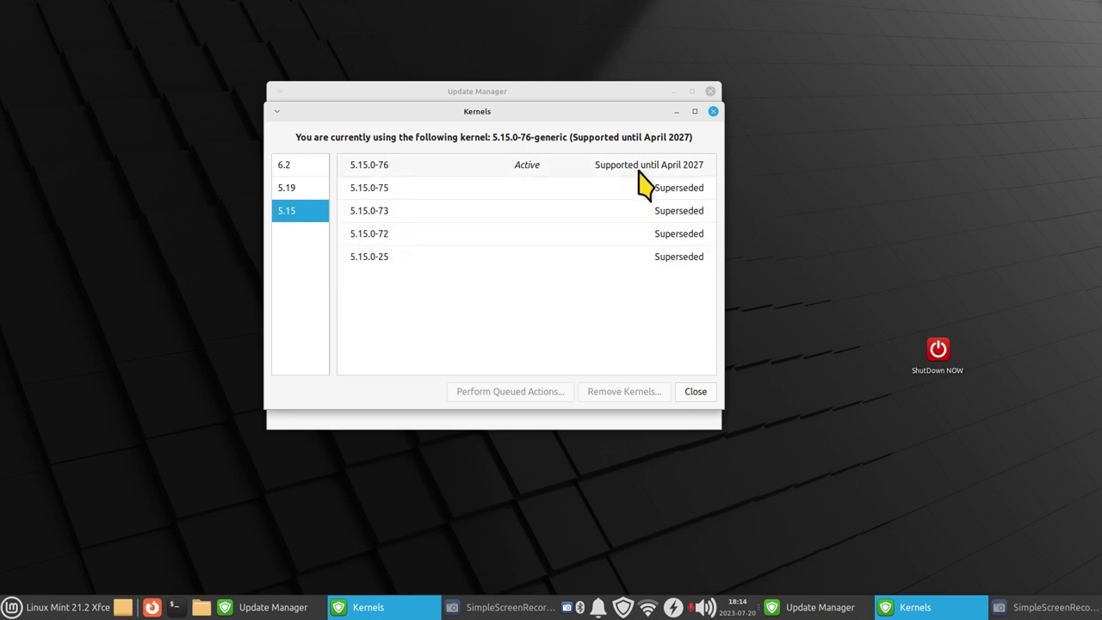
{"action": "left_click", "coordinate": [310, 167]}
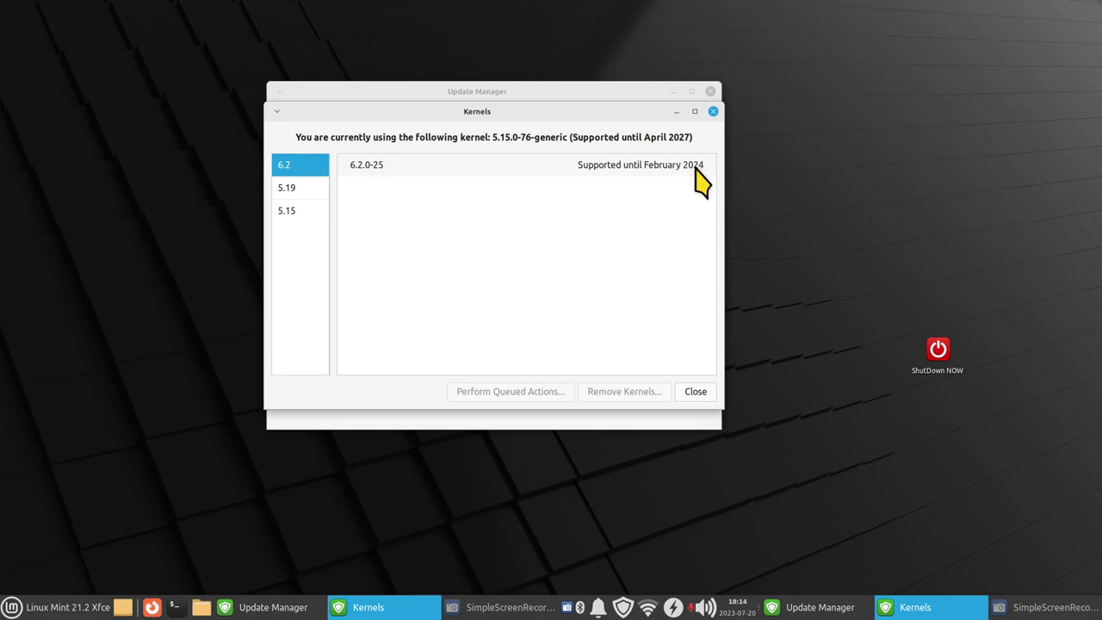
Step: Close the kernel list and Update Manager, and display the session controls in the Whisker Menu
{"action": "left_click", "coordinate": [696, 393]}
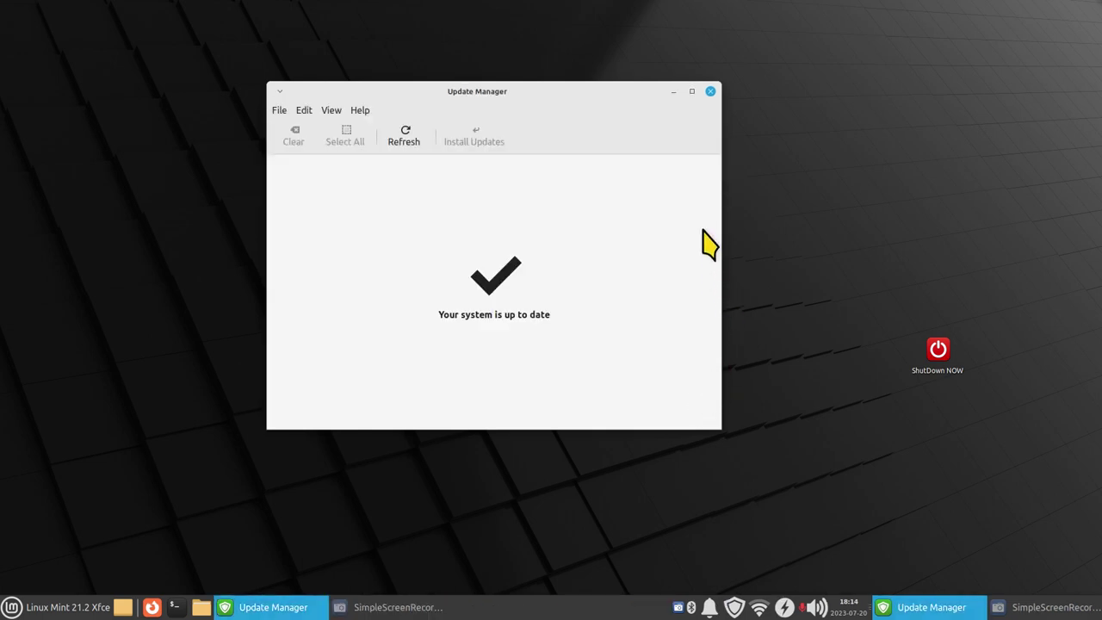
{"action": "left_click", "coordinate": [711, 92]}
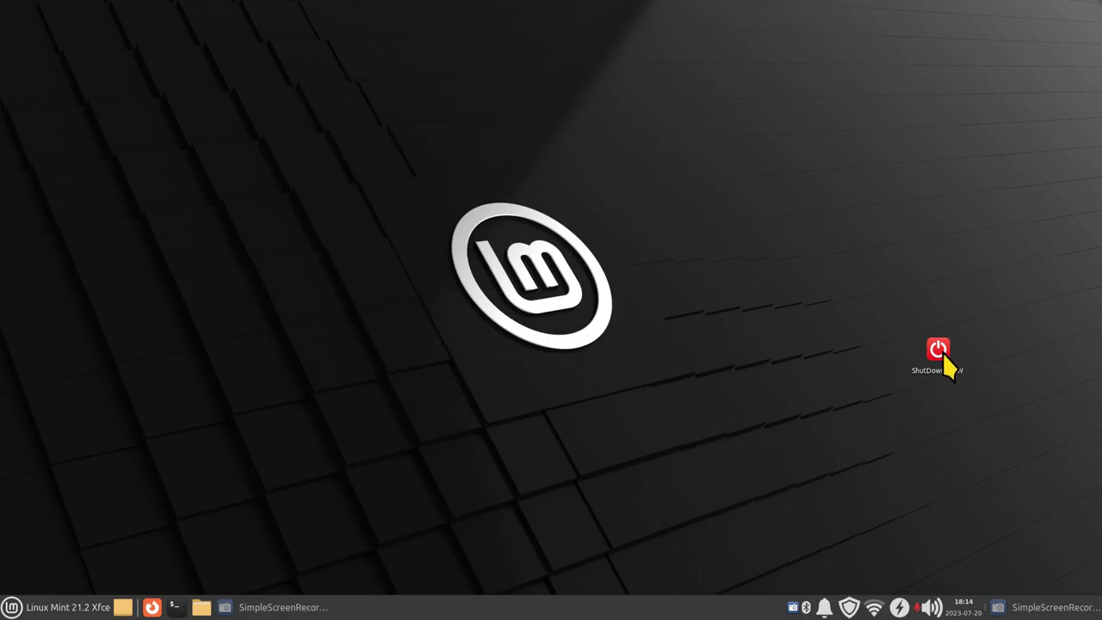
{"action": "left_click", "coordinate": [60, 607]}
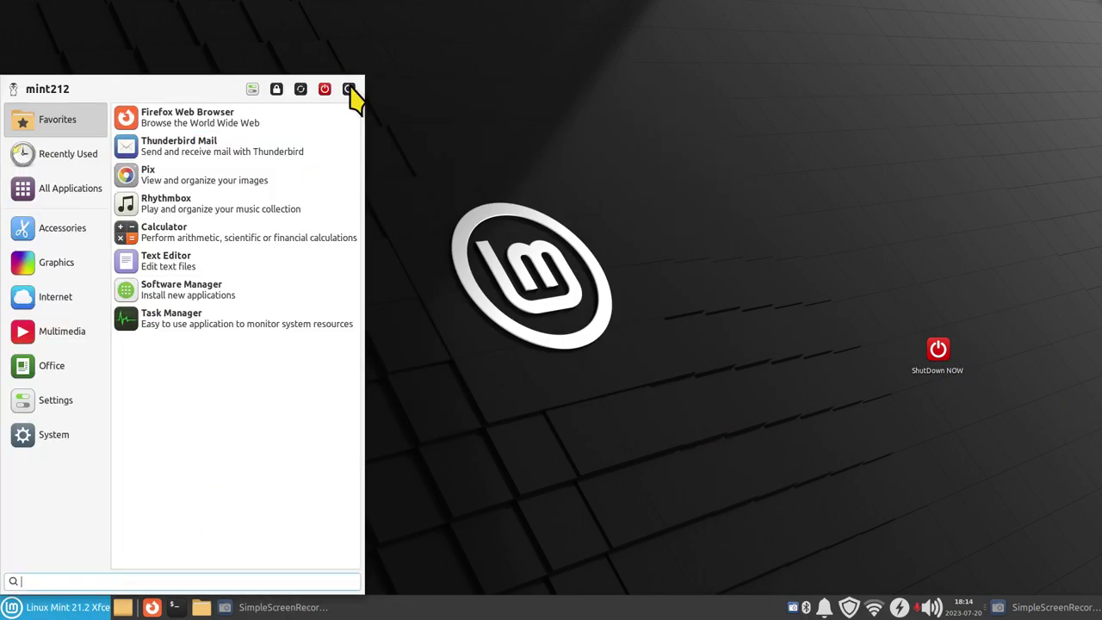
Step: Create a desktop launcher for Log Out from the suggested applications and move its icon beside the Mint logo
{"action": "right_click", "coordinate": [661, 174]}
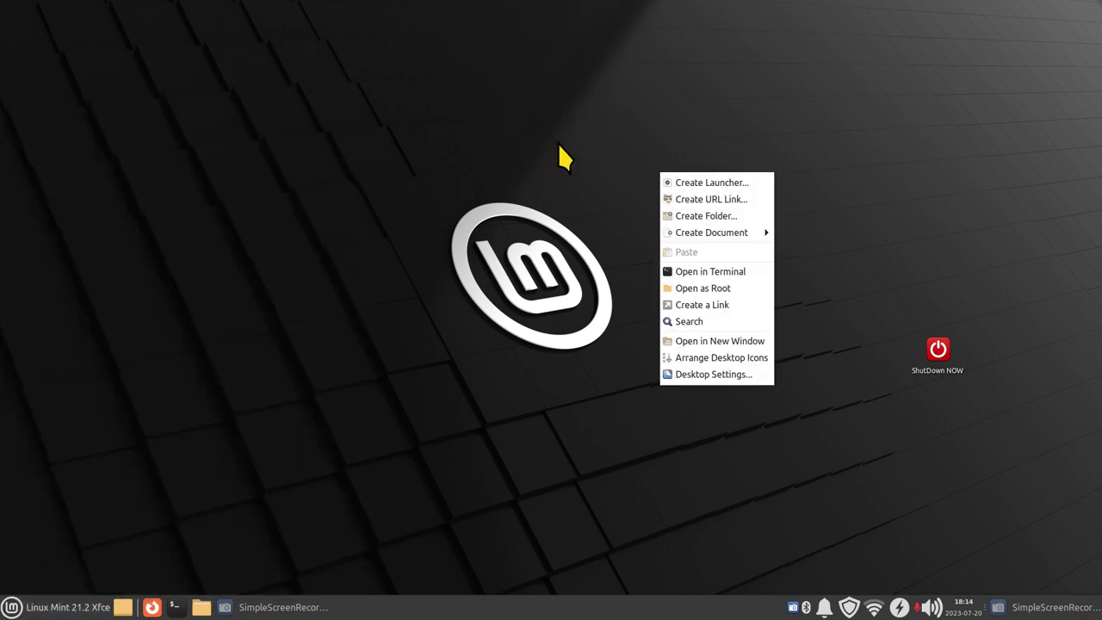
{"action": "left_click", "coordinate": [699, 183]}
{"action": "type", "text": "log"}
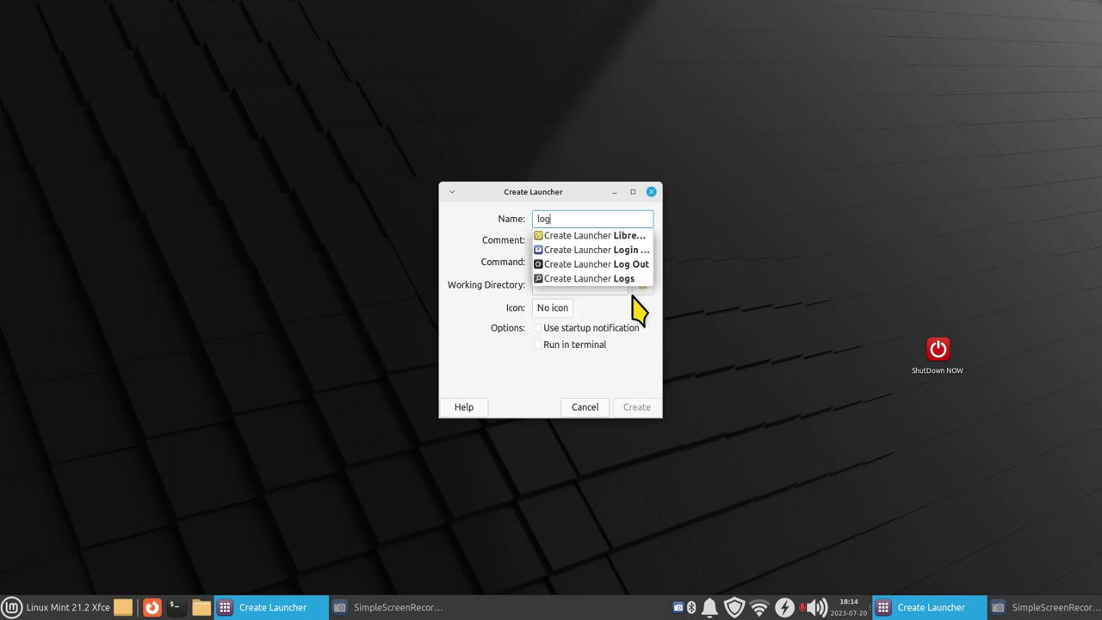
{"action": "left_click", "coordinate": [568, 264]}
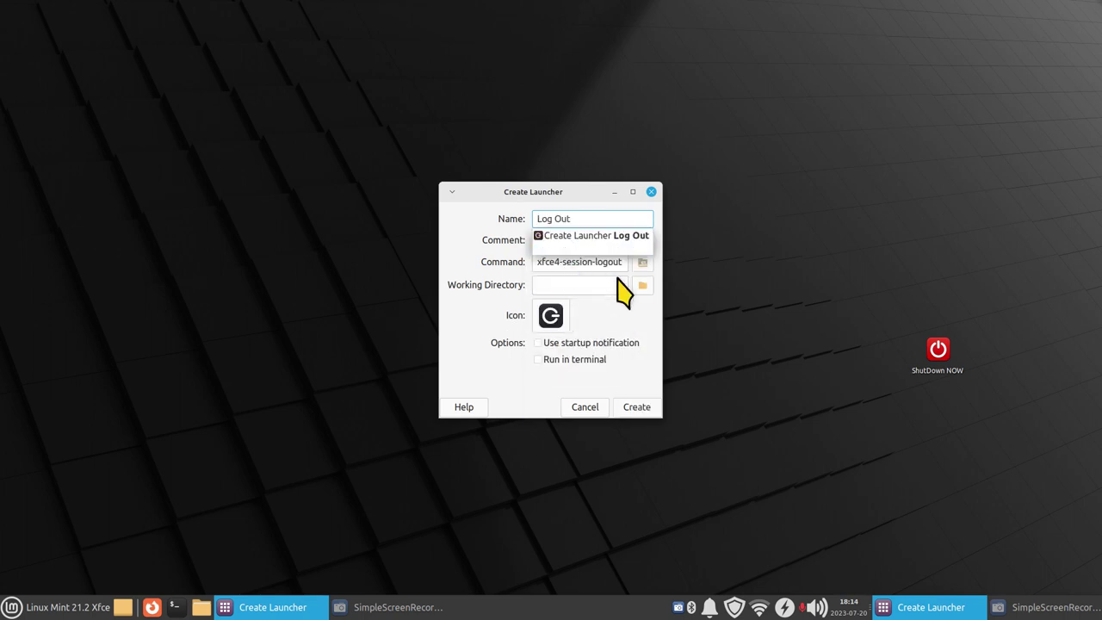
{"action": "left_click", "coordinate": [635, 408]}
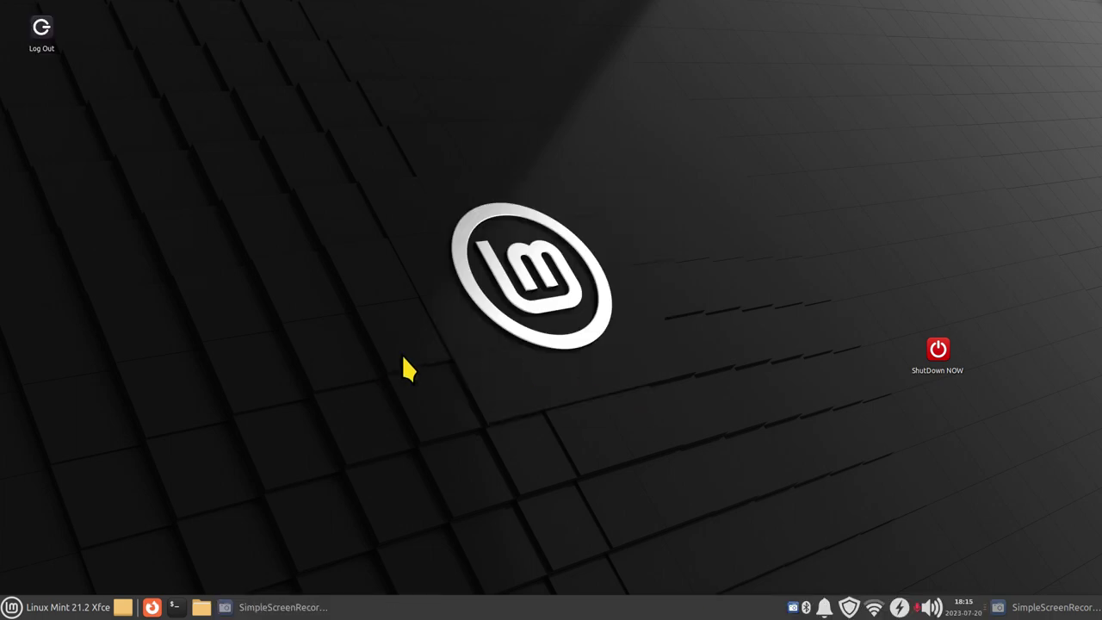
{"action": "left_click_drag", "start_coordinate": [40, 32], "coordinate": [723, 217]}
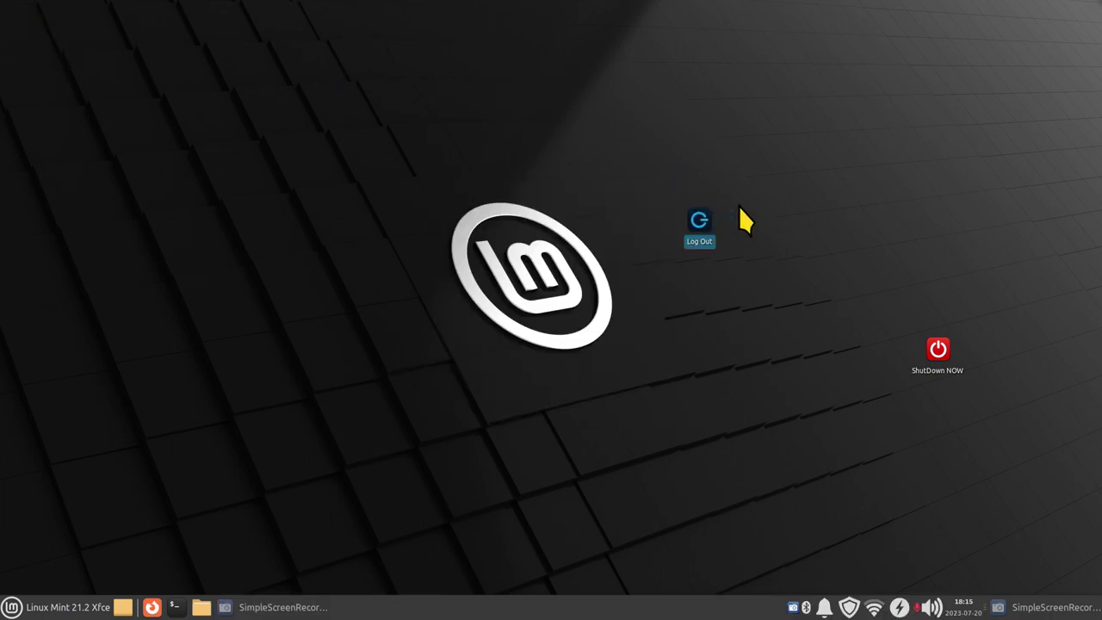
Step: Test the Log Out desktop launcher, cancelling its dialog, and add the launcher to the panel
{"action": "double_click", "coordinate": [692, 220]}
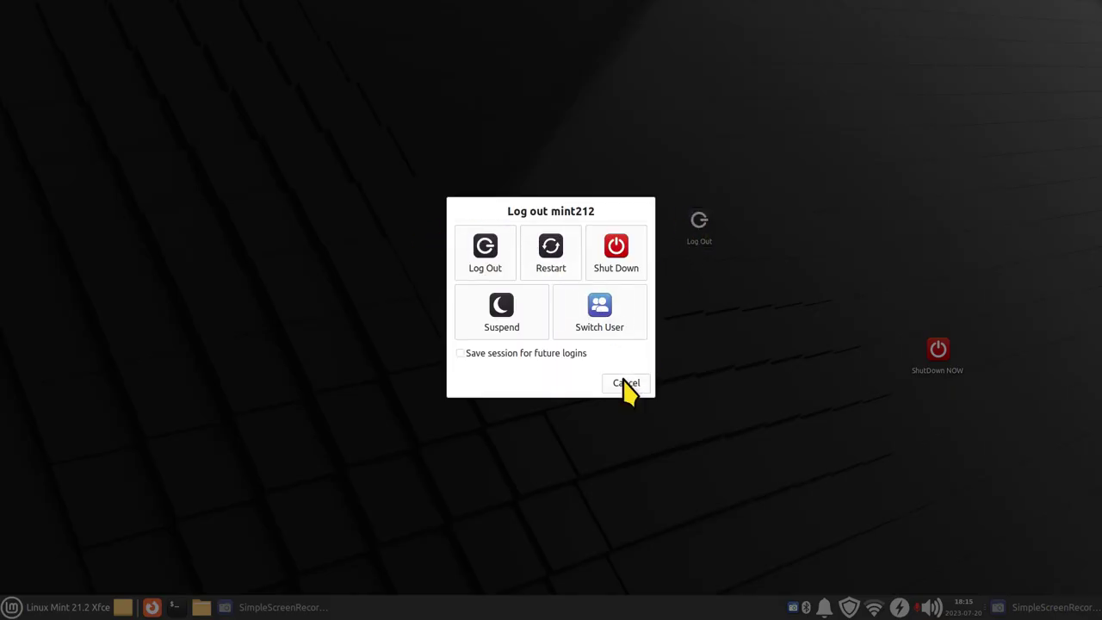
{"action": "left_click", "coordinate": [628, 386]}
{"action": "right_click", "coordinate": [715, 230]}
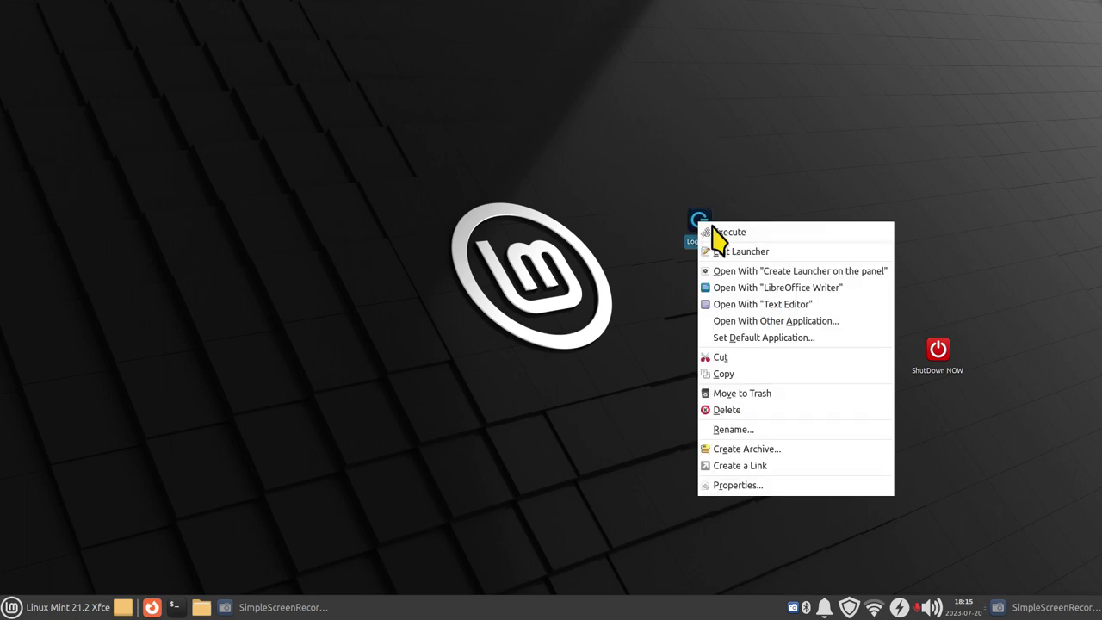
{"action": "left_click", "coordinate": [790, 287]}
Step: Test the Log Out launcher on the panel twice, cancelling each dialog, and remove its icon from the desktop
{"action": "left_click", "coordinate": [1090, 610]}
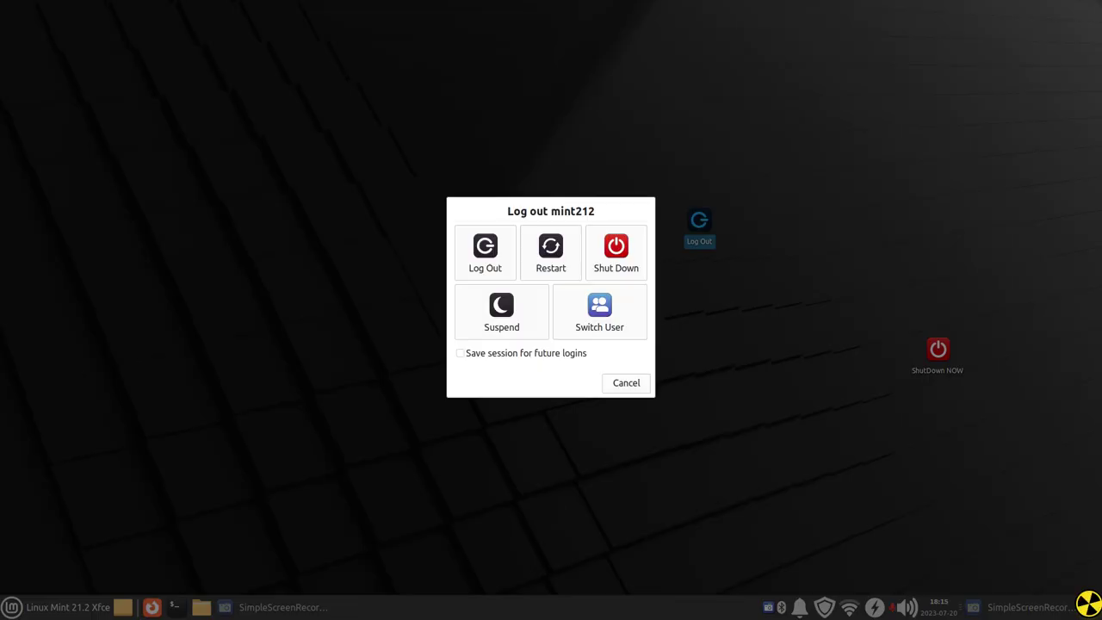
{"action": "left_click", "coordinate": [641, 385]}
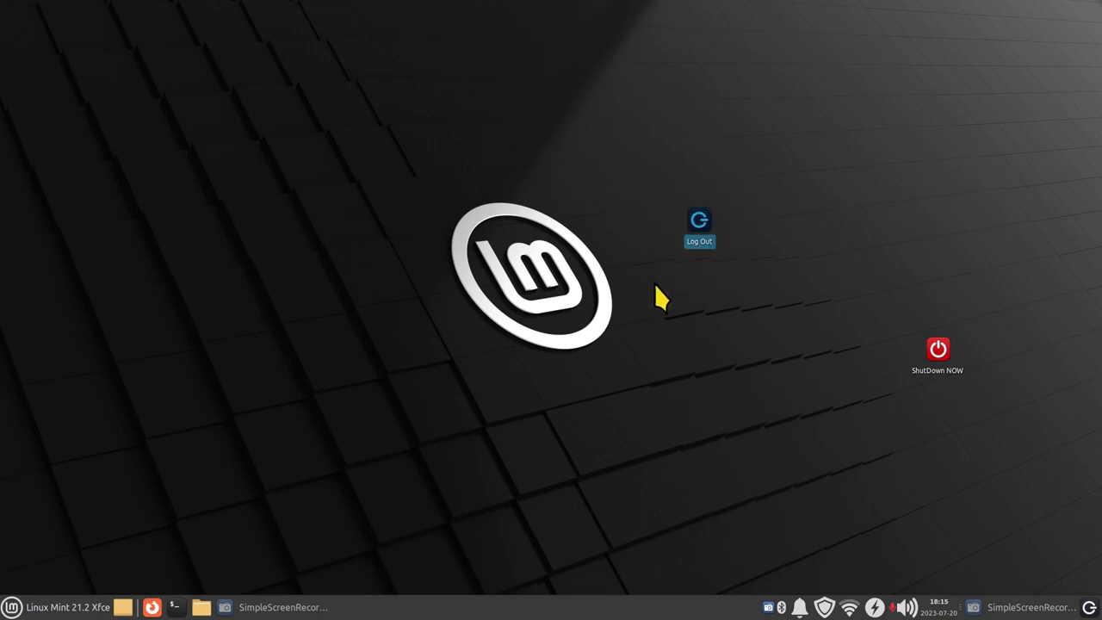
{"action": "left_click", "coordinate": [1090, 610]}
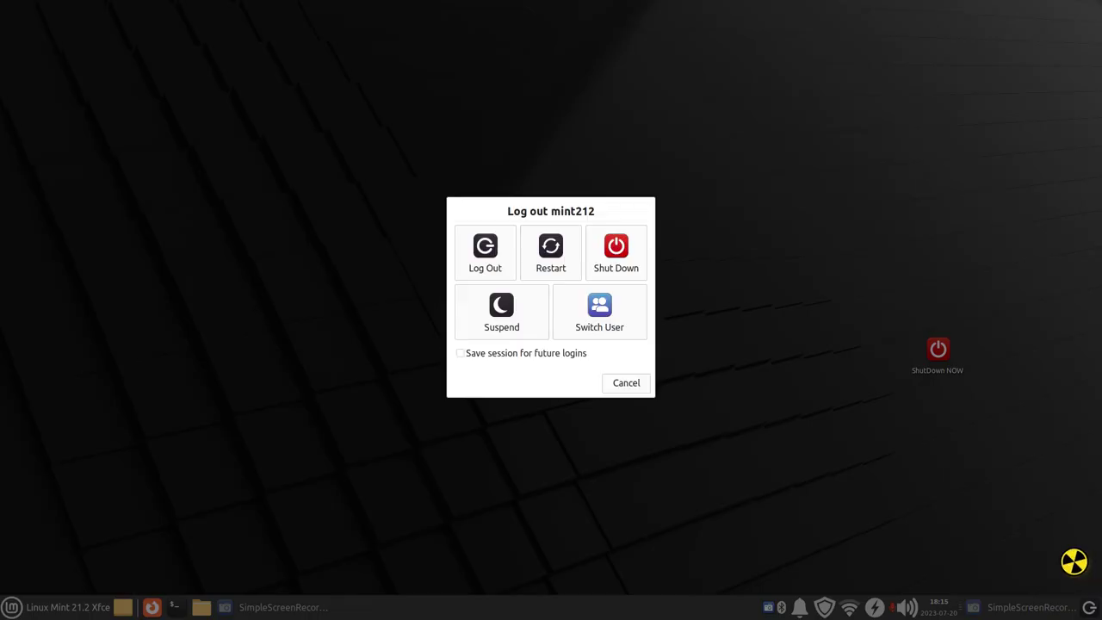
{"action": "left_click", "coordinate": [626, 390]}
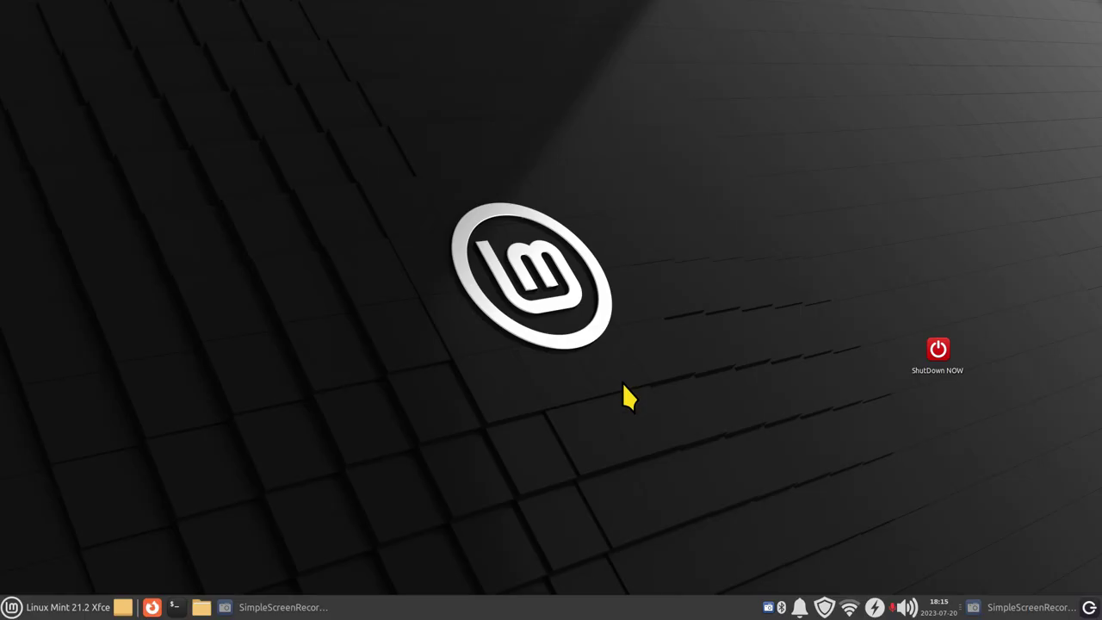
Step: Start another desktop launcher, choose the system-shutdown icon for it, and discard it without creating it
{"action": "left_click", "coordinate": [938, 344]}
{"action": "right_click", "coordinate": [592, 55]}
{"action": "left_click", "coordinate": [633, 64]}
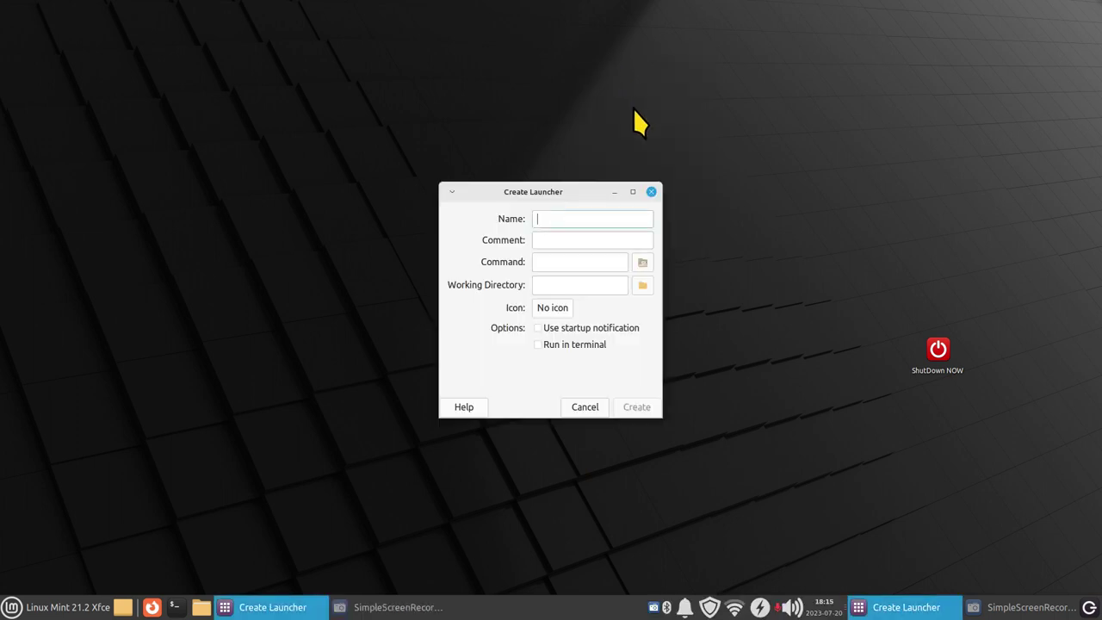
{"action": "left_click_drag", "start_coordinate": [576, 221], "coordinate": [521, 303]}
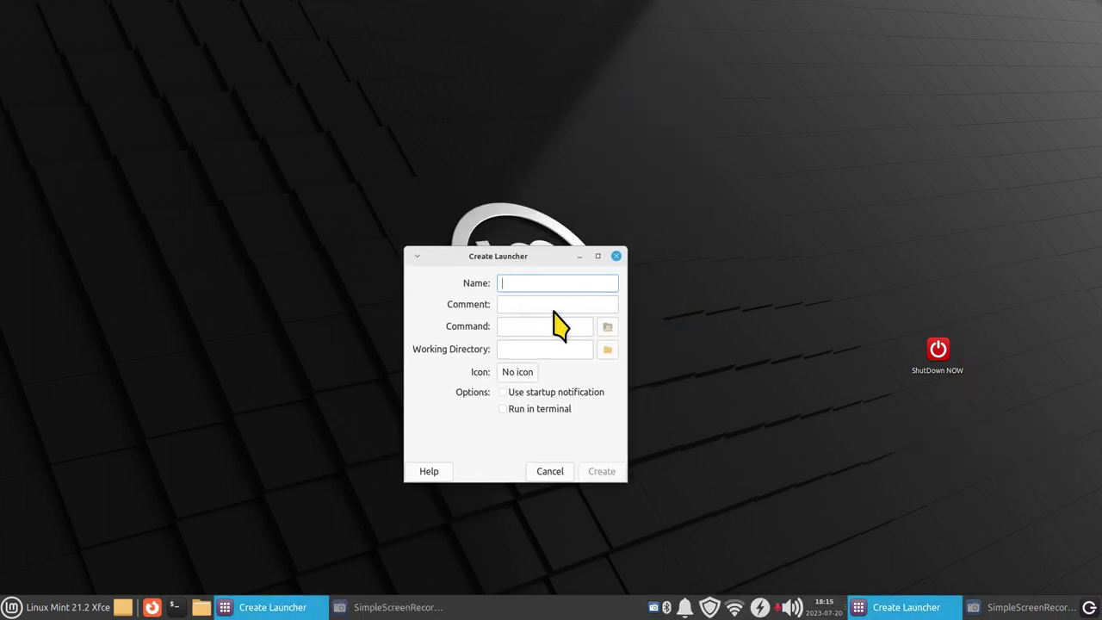
{"action": "left_click", "coordinate": [525, 322]}
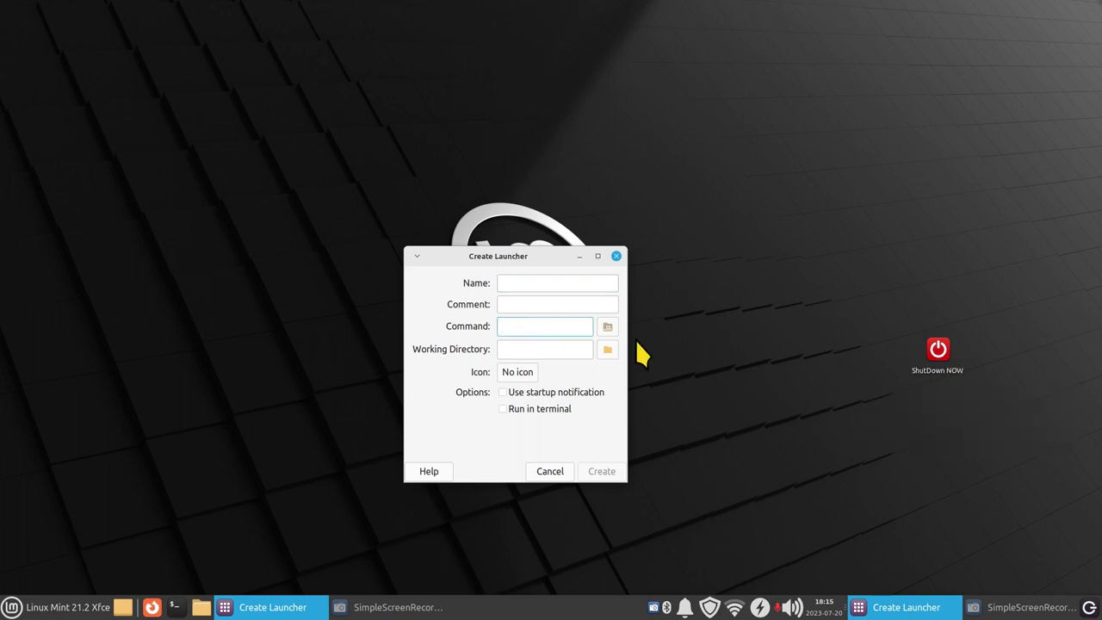
{"action": "left_click", "coordinate": [523, 374]}
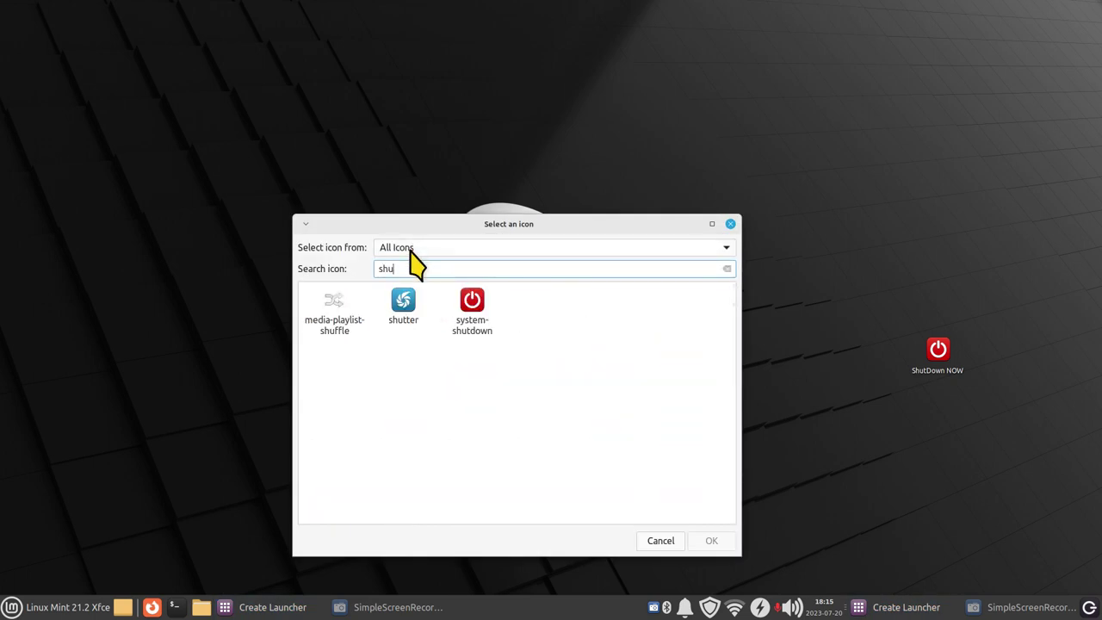
{"action": "left_click", "coordinate": [475, 324]}
{"action": "left_click", "coordinate": [708, 540]}
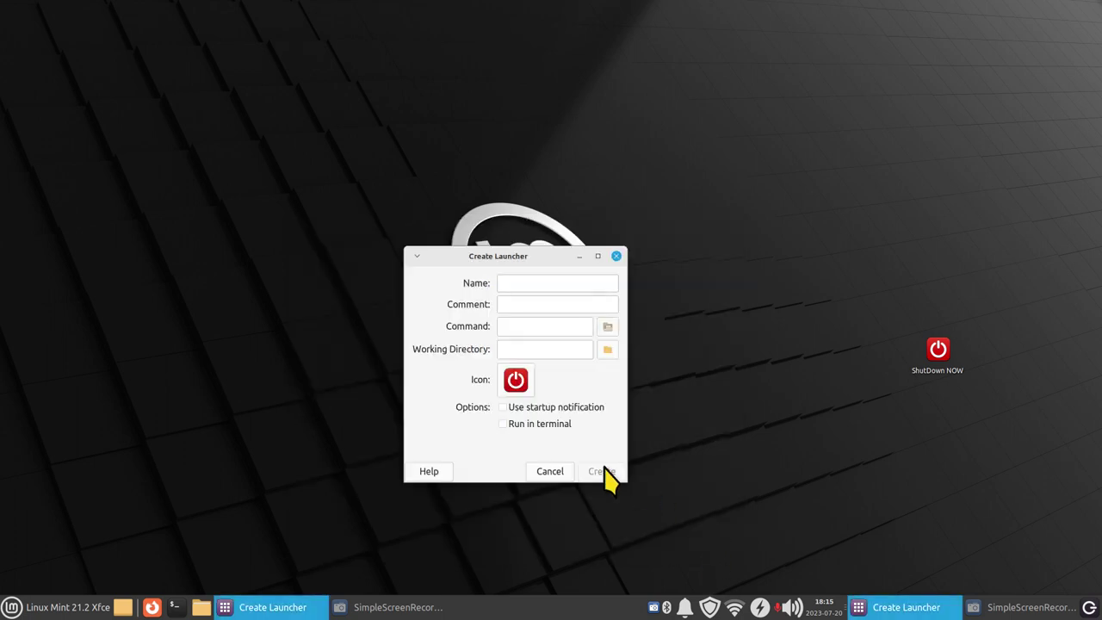
{"action": "left_click", "coordinate": [506, 325]}
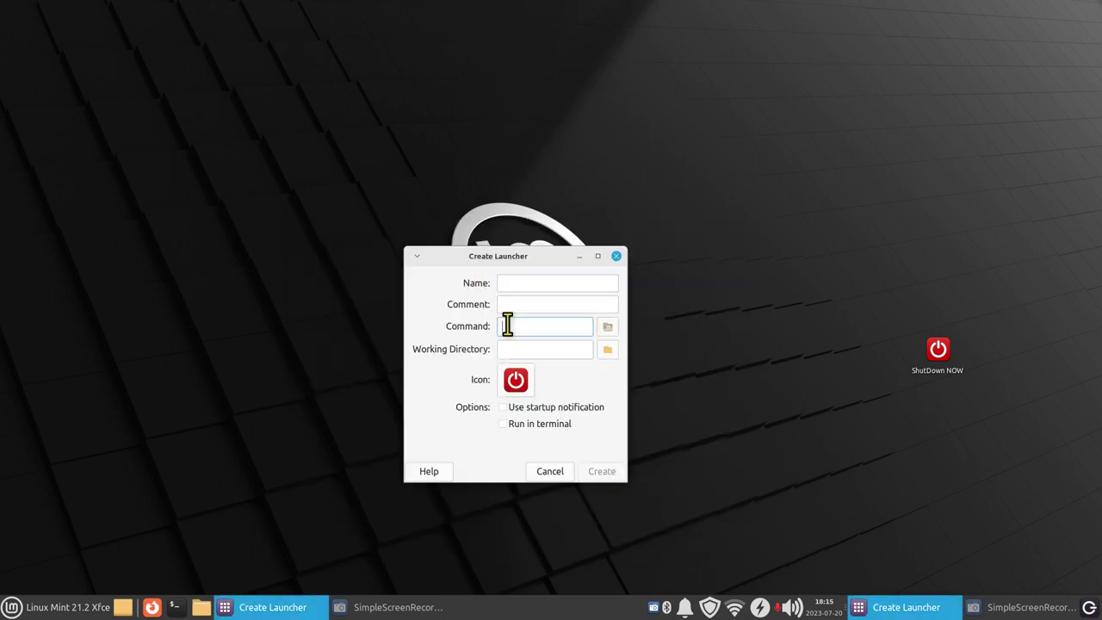
{"action": "left_click", "coordinate": [549, 471]}
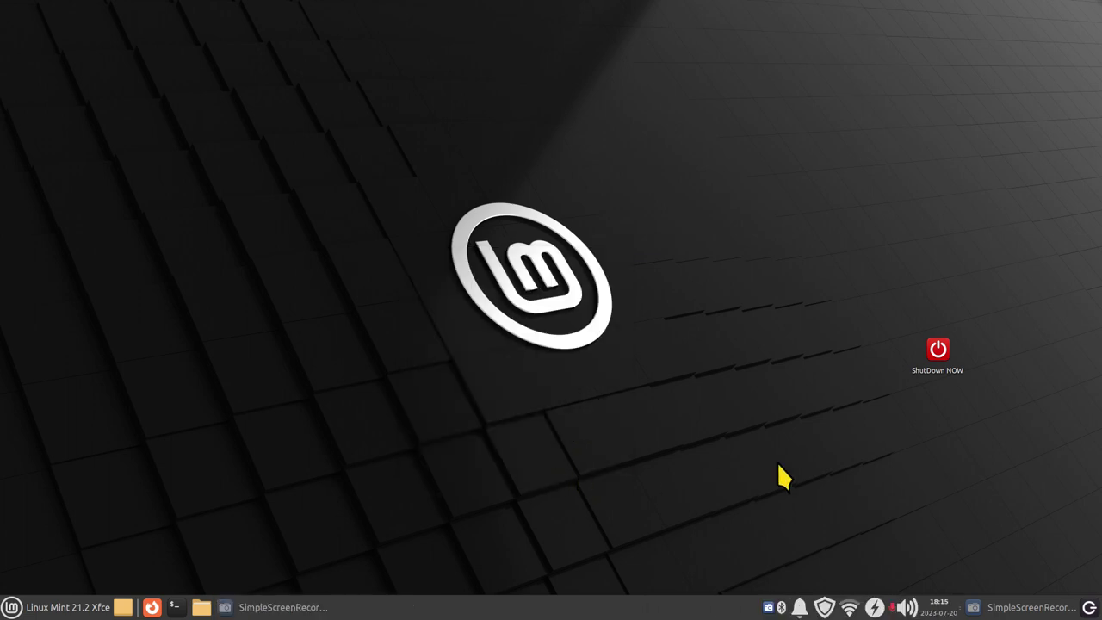
Step: Examine the command in the ShutDown NOW launcher's properties and close the dialog
{"action": "right_click", "coordinate": [939, 348]}
{"action": "left_click", "coordinate": [833, 332]}
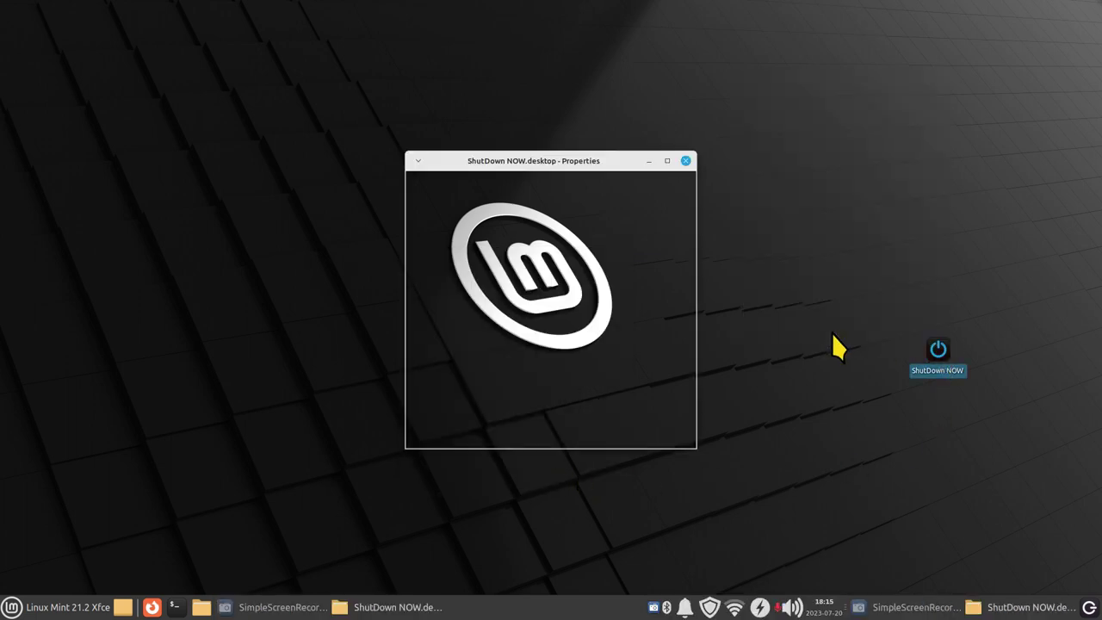
{"action": "left_click", "coordinate": [653, 184]}
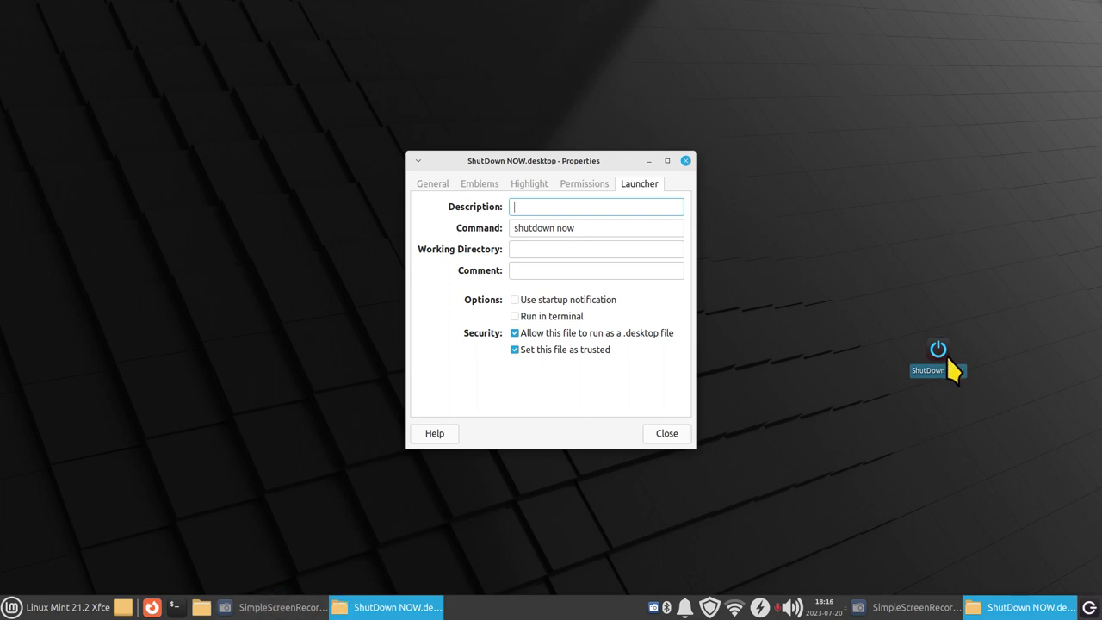
{"action": "left_click", "coordinate": [665, 435]}
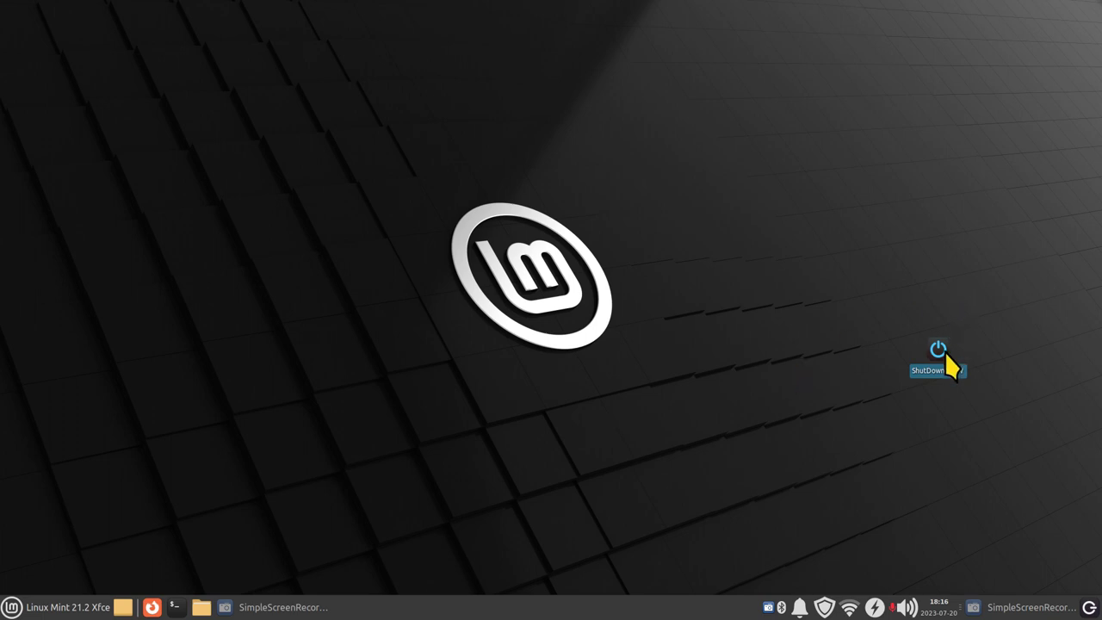
Step: Bring up the shut-down confirmation and the log-out dialog from the Whisker Menu, cancelling each one
{"action": "left_click", "coordinate": [60, 607]}
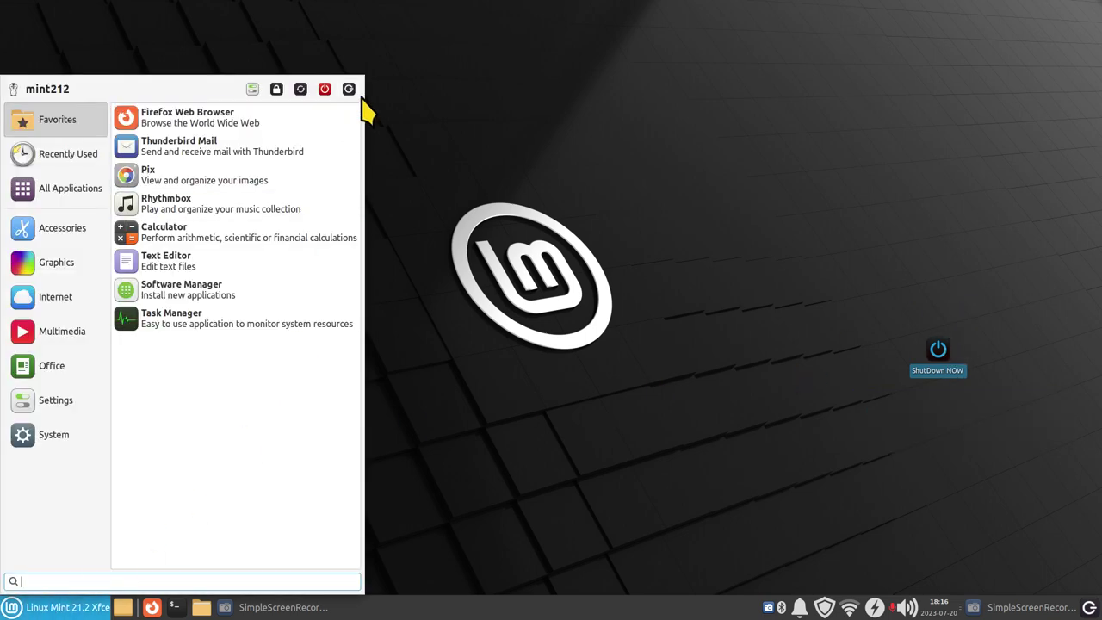
{"action": "left_click", "coordinate": [327, 91]}
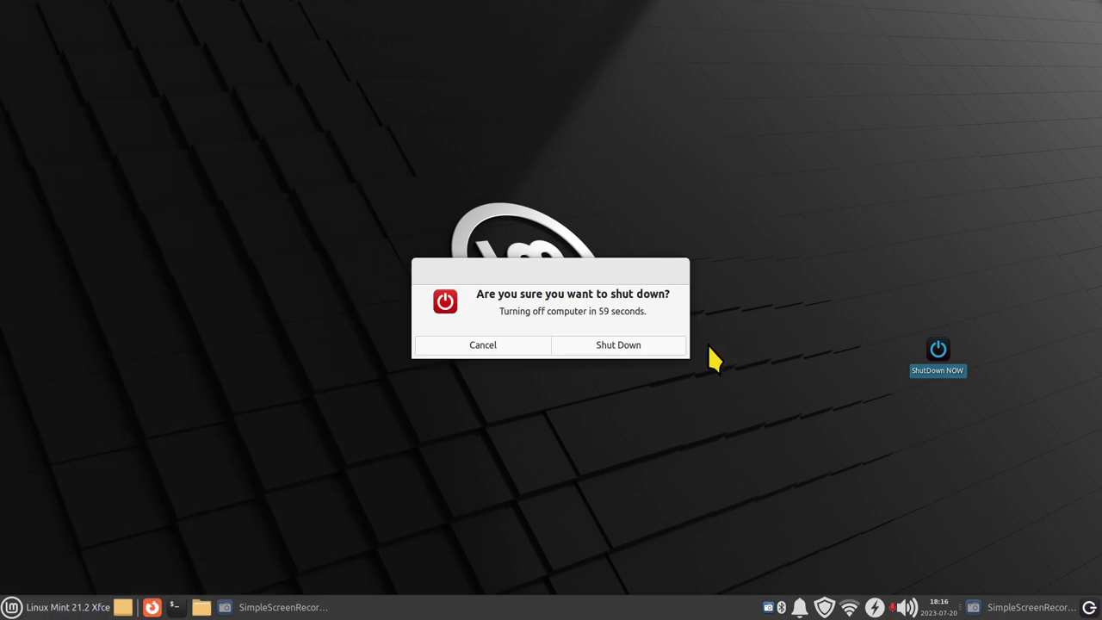
{"action": "left_click", "coordinate": [454, 349]}
{"action": "left_click", "coordinate": [38, 607]}
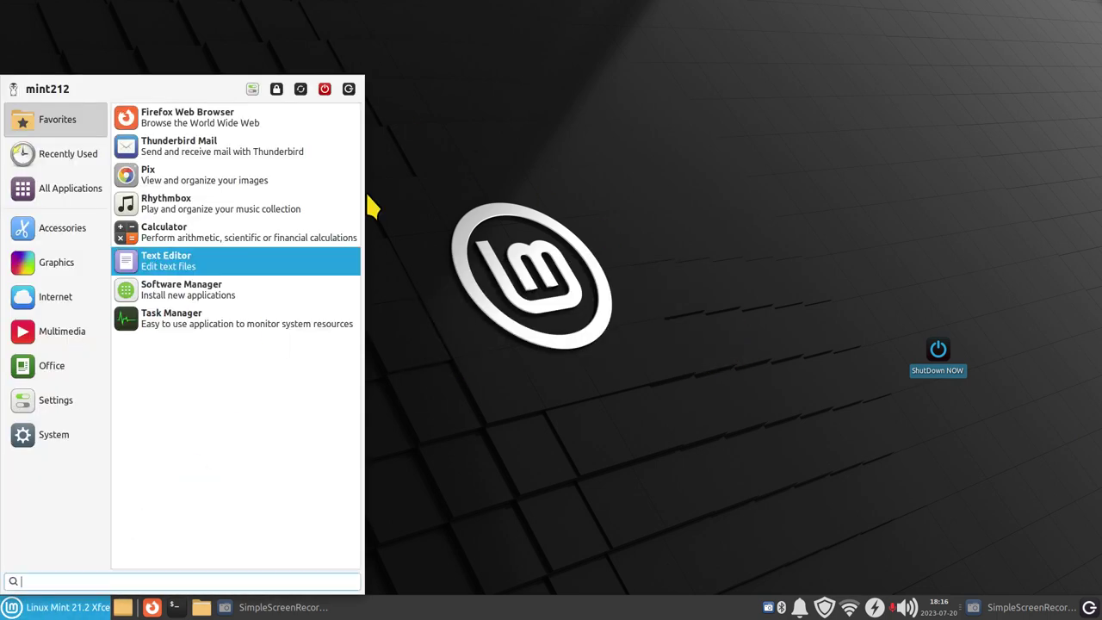
{"action": "left_click", "coordinate": [348, 89]}
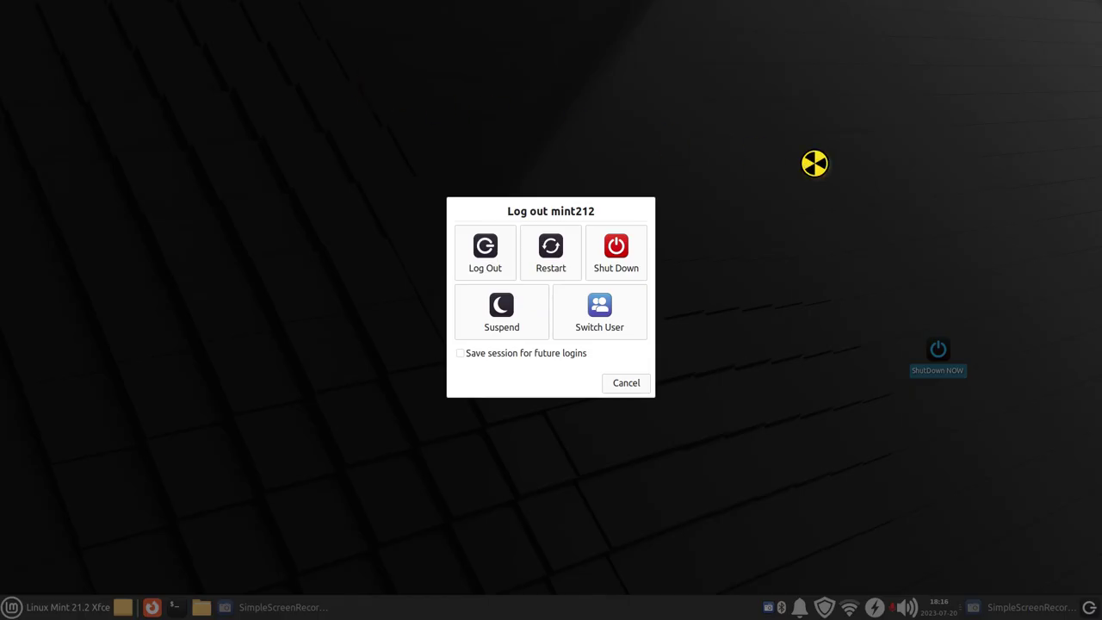
{"action": "left_click", "coordinate": [626, 382]}
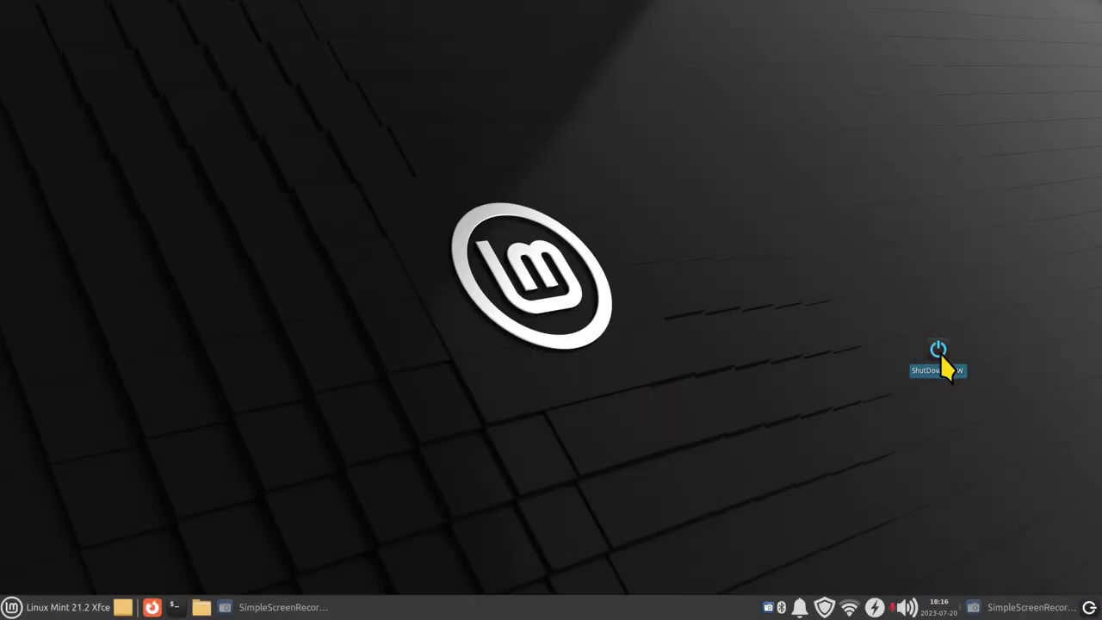
{"action": "right_click", "coordinate": [369, 70]}
{"action": "left_click", "coordinate": [410, 96]}
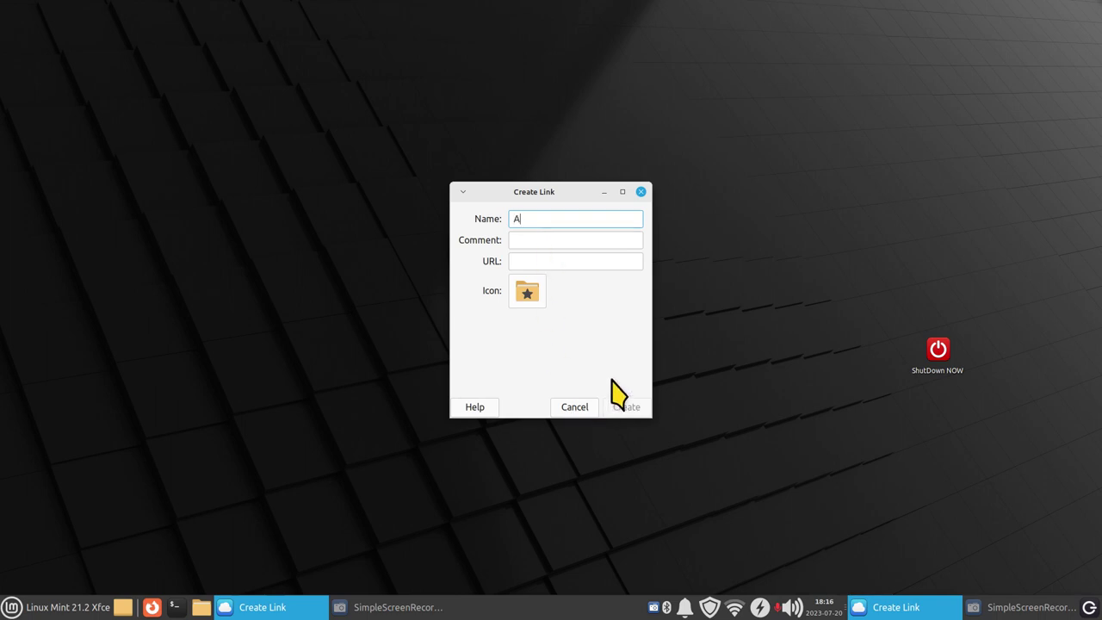
{"action": "left_click", "coordinate": [539, 260]}
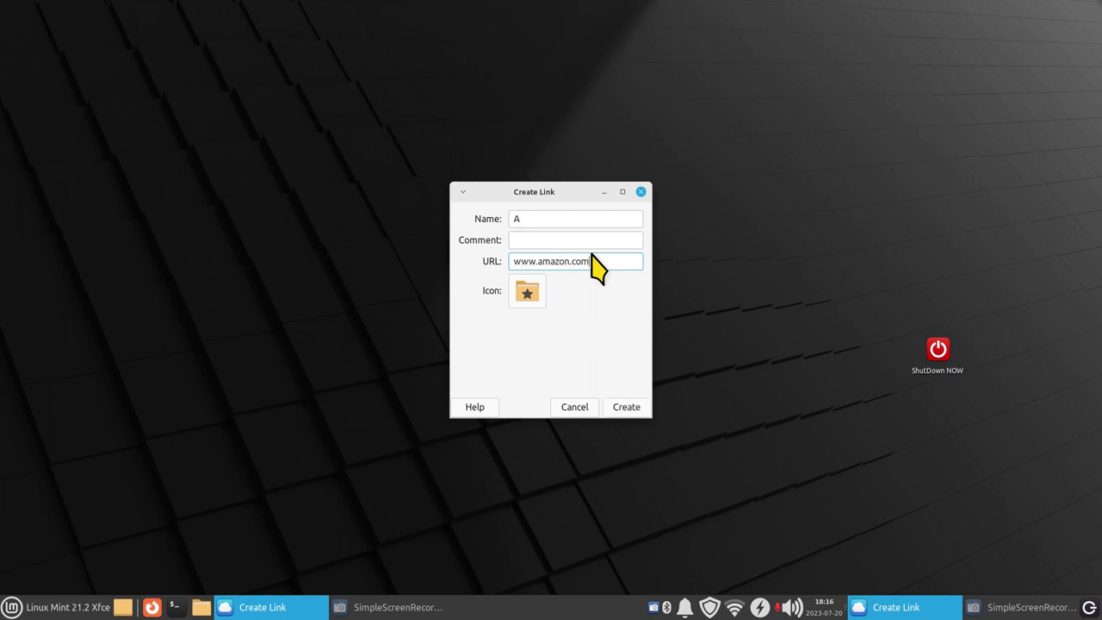
Step: Set the new link's icon to web-amazon and reposition the link dialog
{"action": "left_click", "coordinate": [536, 292]}
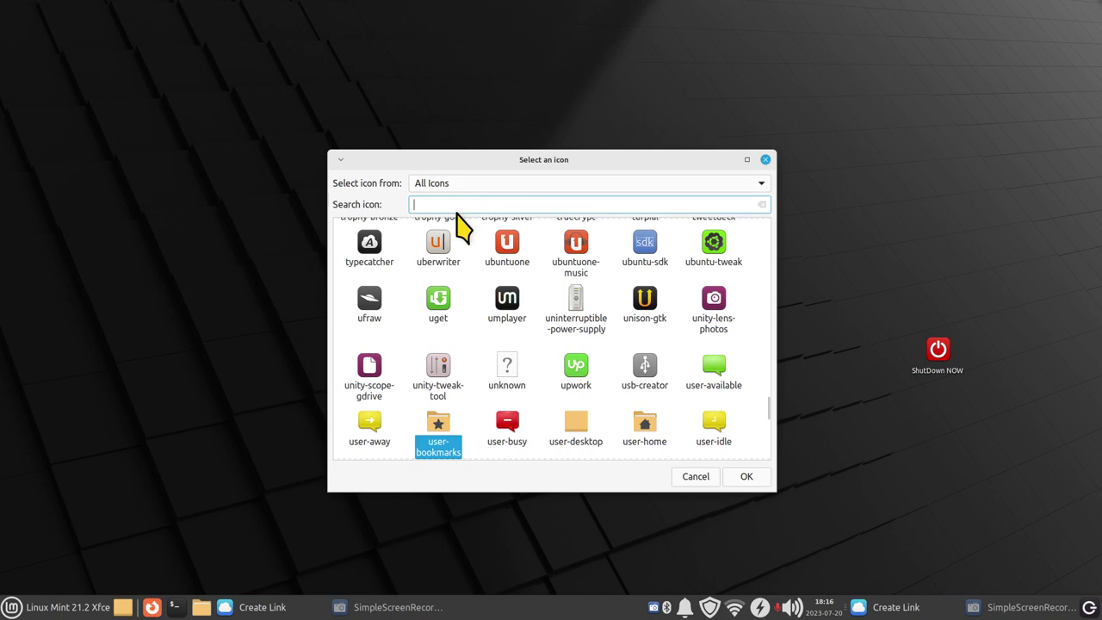
{"action": "type", "text": "amaz"}
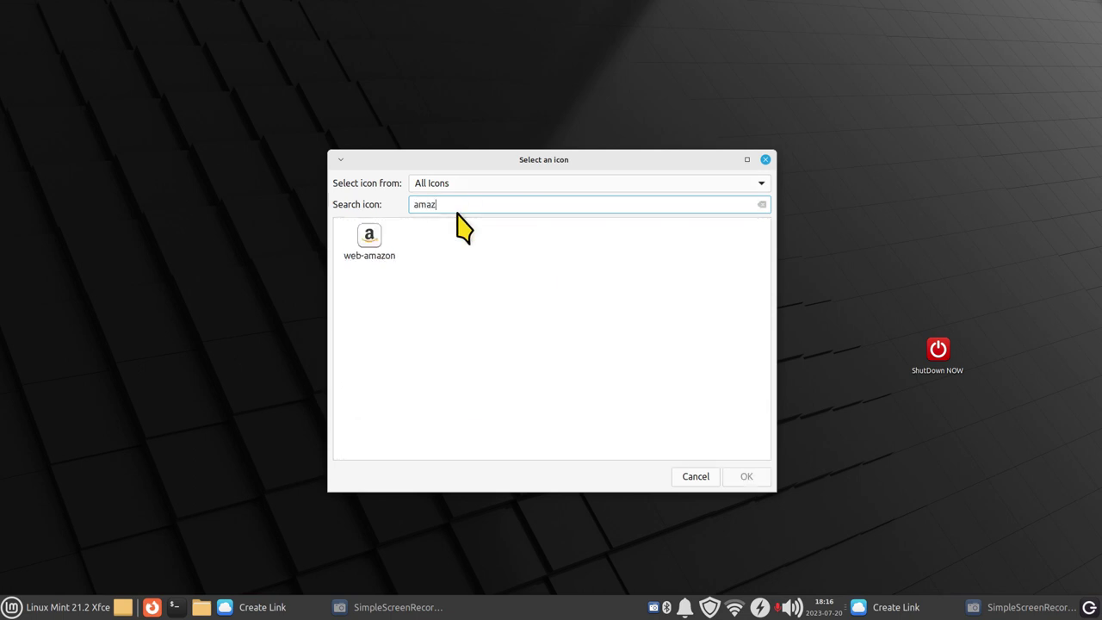
{"action": "left_click", "coordinate": [370, 241]}
{"action": "left_click", "coordinate": [746, 476]}
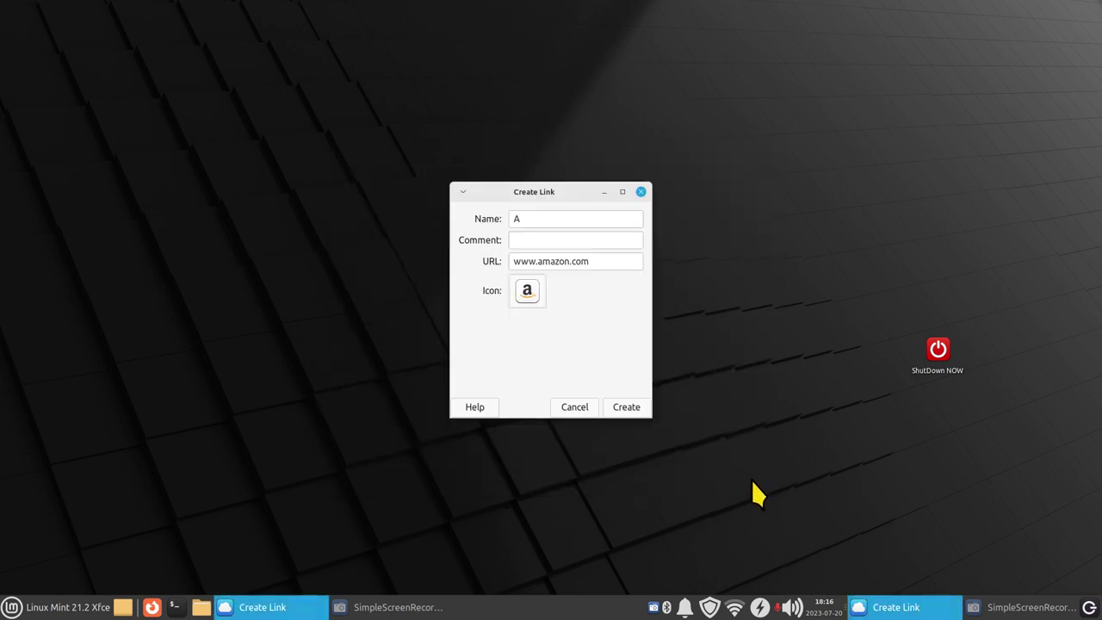
{"action": "left_click_drag", "start_coordinate": [574, 191], "coordinate": [531, 142]}
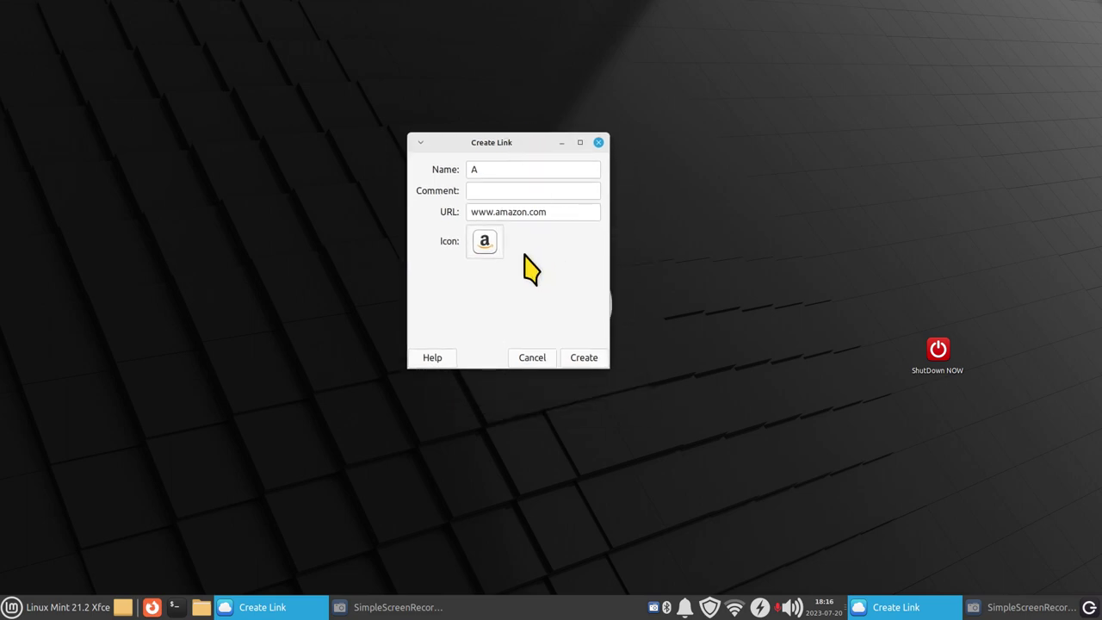
Step: Create the desktop link to Amazon and launch it to test that it opens the website
{"action": "left_click", "coordinate": [583, 356]}
{"action": "double_click", "coordinate": [38, 29]}
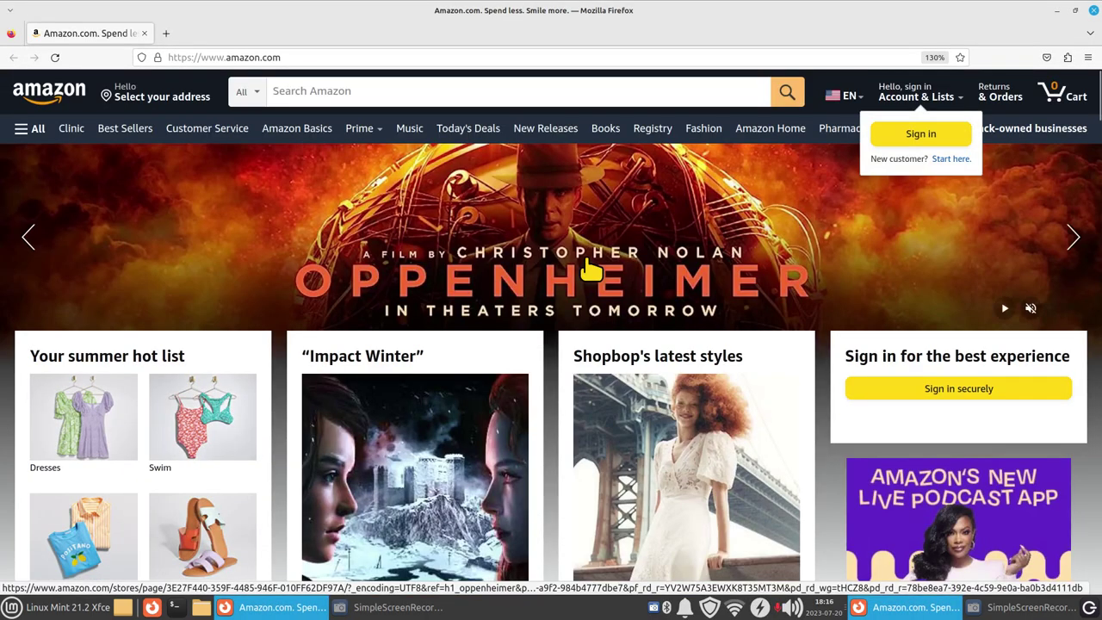
Step: View the Amazon home page at several zoom levels between 50% and 130%, and close the browser
{"action": "scroll", "coordinate": [592, 271], "scroll_direction": "down", "scroll_amount": 7}
{"action": "scroll", "coordinate": [603, 270], "scroll_direction": "up", "scroll_amount": 5}
{"action": "scroll", "coordinate": [614, 268], "scroll_direction": "down", "scroll_amount": 4}
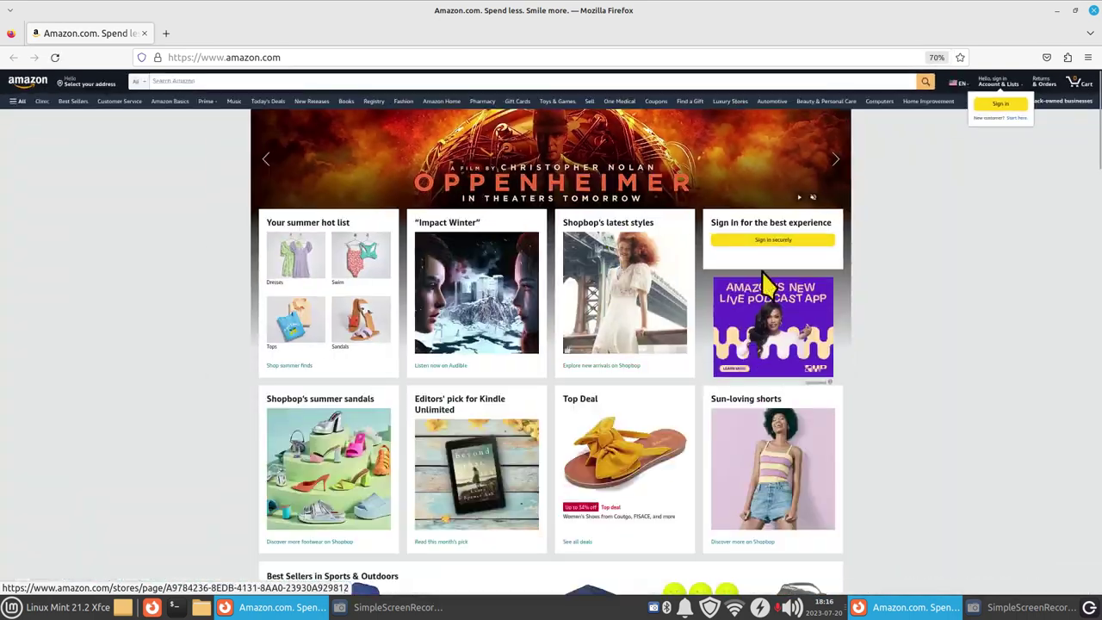
{"action": "scroll", "coordinate": [740, 284], "scroll_direction": "down", "scroll_amount": 2}
{"action": "scroll", "coordinate": [787, 283], "scroll_direction": "up", "scroll_amount": 3}
{"action": "scroll", "coordinate": [799, 284], "scroll_direction": "down", "scroll_amount": 2}
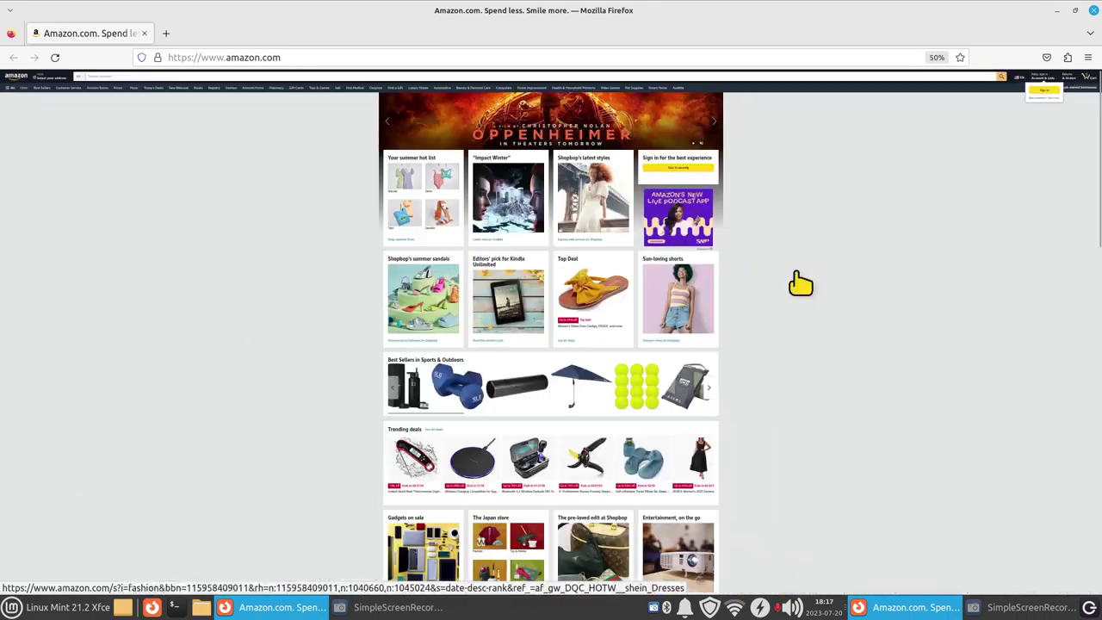
{"action": "scroll", "coordinate": [827, 273], "scroll_direction": "up", "scroll_amount": 1}
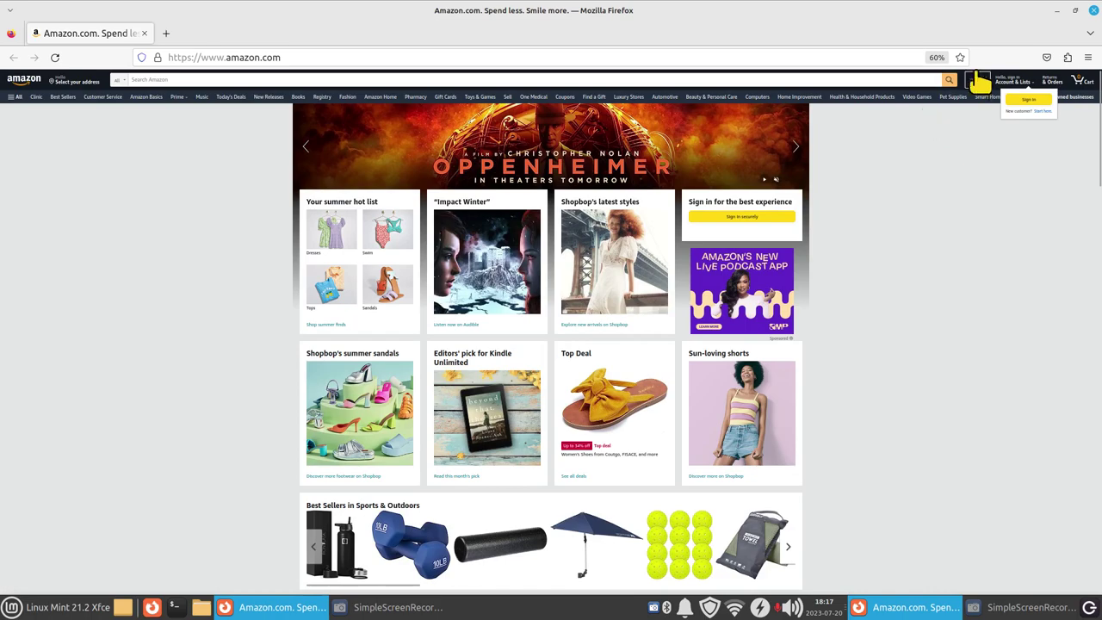
{"action": "scroll", "coordinate": [958, 269], "scroll_direction": "down", "scroll_amount": 2}
{"action": "scroll", "coordinate": [964, 284], "scroll_direction": "up", "scroll_amount": 5}
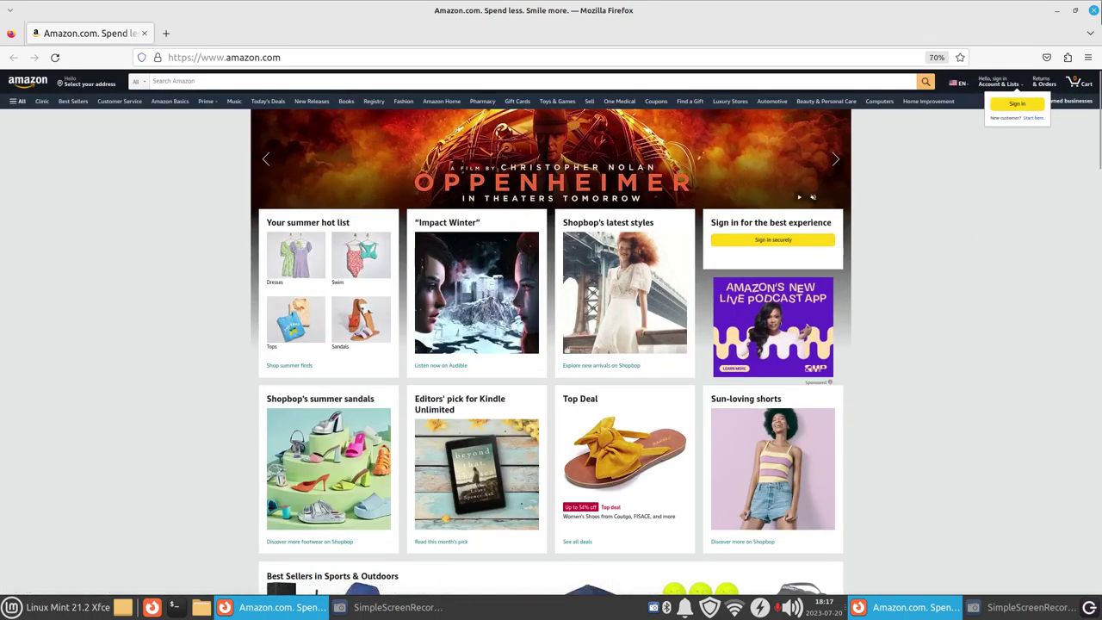
{"action": "left_click", "coordinate": [1093, 10]}
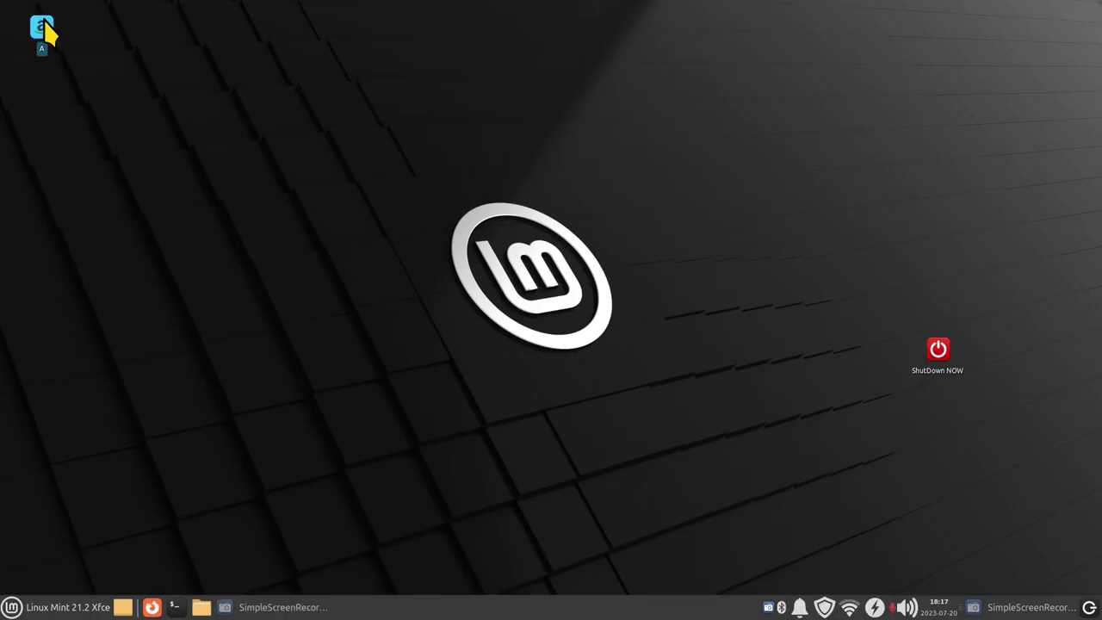
Step: Bring up the context menus of desktop link A and the panel's log-out launcher, and dismiss them
{"action": "right_click", "coordinate": [44, 21]}
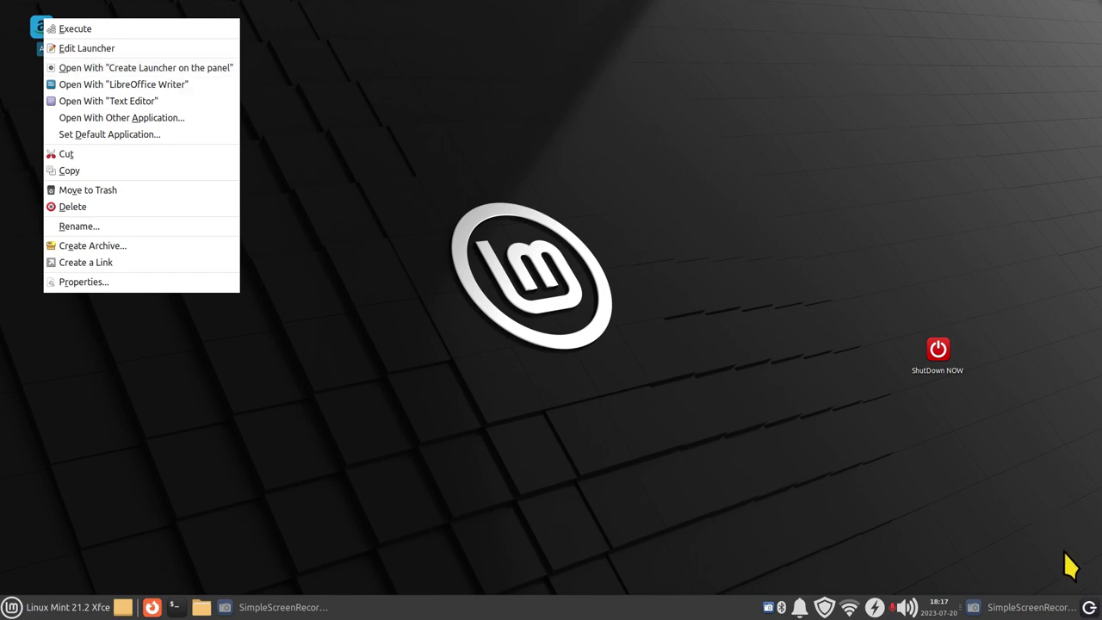
{"action": "left_click", "coordinate": [1089, 609]}
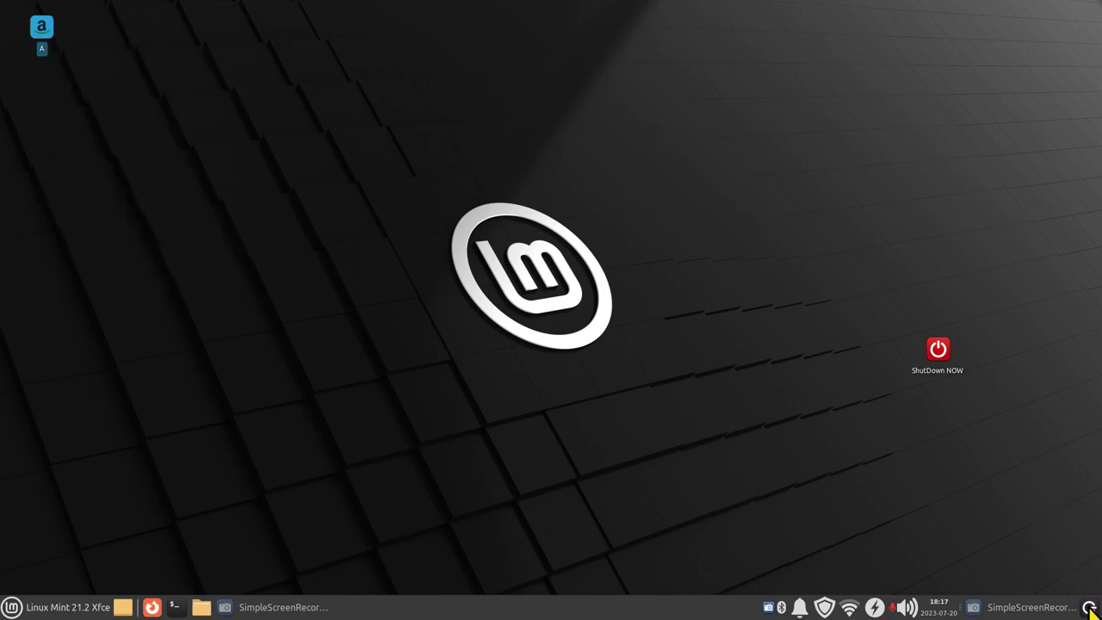
{"action": "right_click", "coordinate": [1089, 609]}
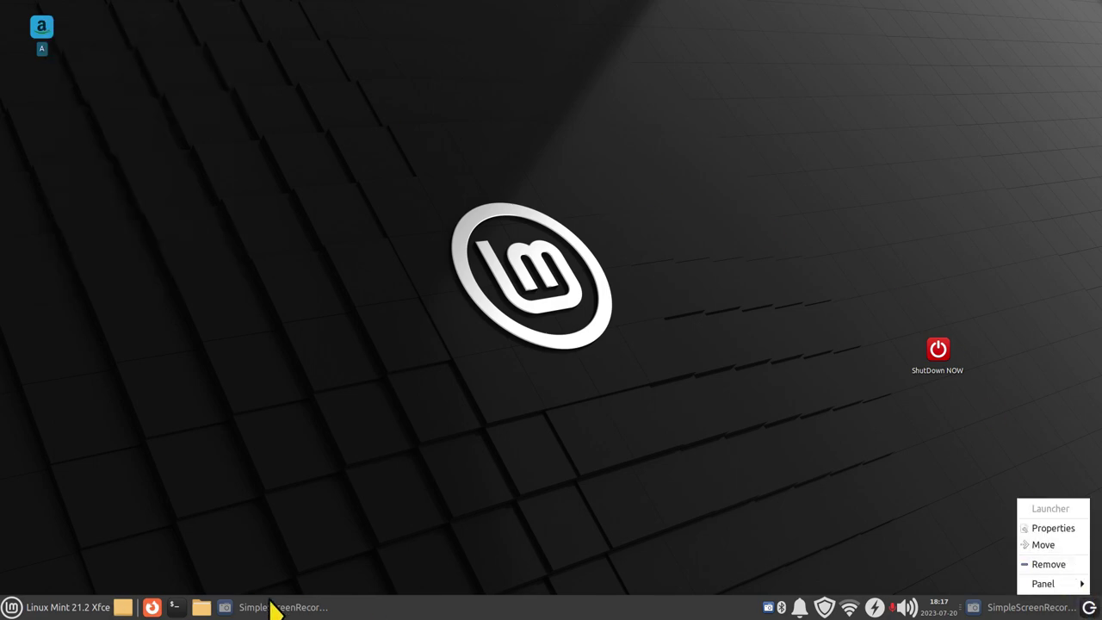
{"action": "left_click", "coordinate": [603, 307]}
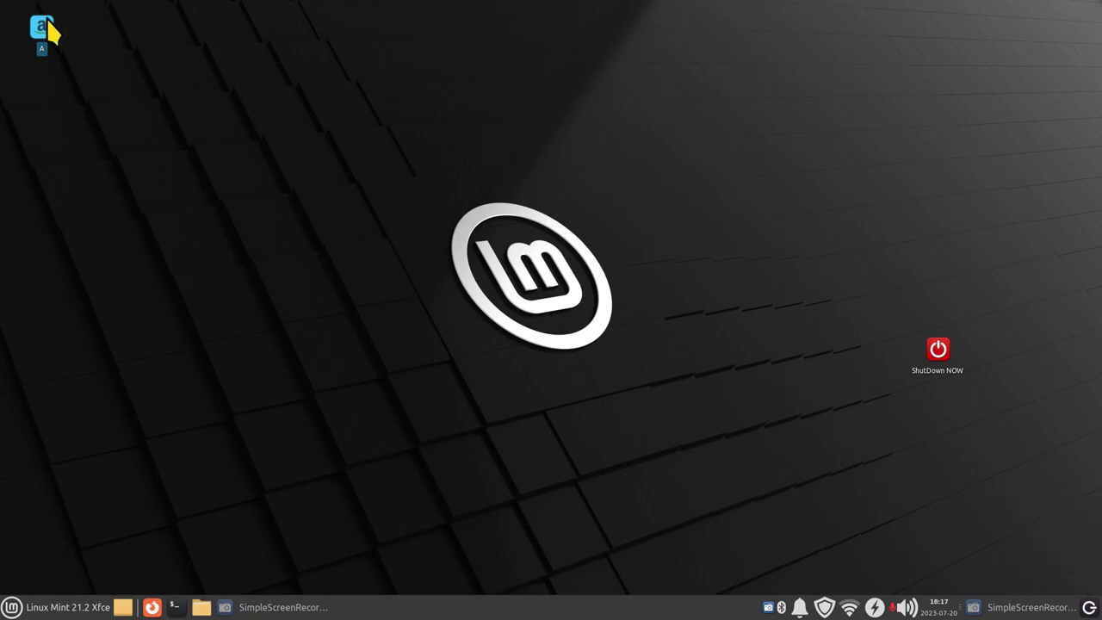
Step: Search the Whisker Menu for a and for A, and close the menu
{"action": "left_click", "coordinate": [13, 606]}
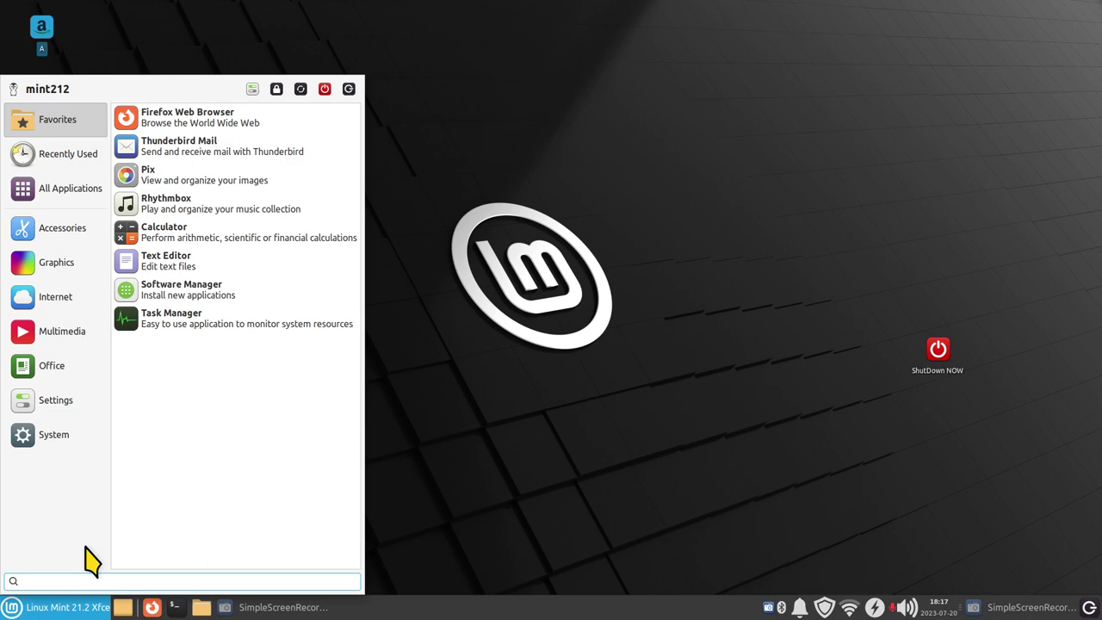
{"action": "type", "text": "a"}
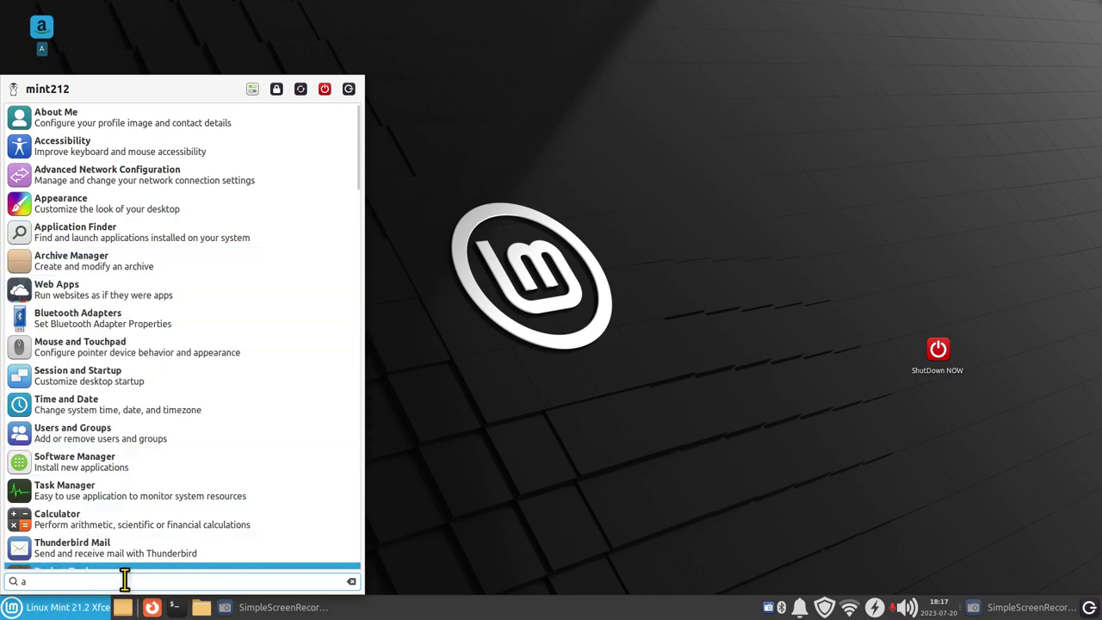
{"action": "key", "text": "BackSpace"}
{"action": "type", "text": "A"}
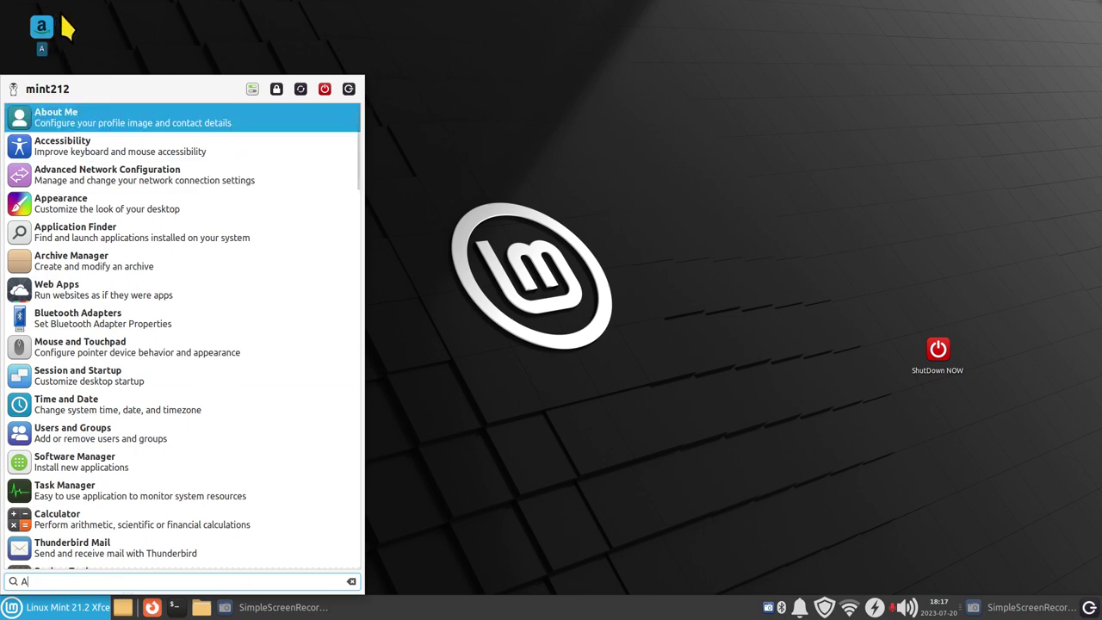
{"action": "left_click", "coordinate": [519, 191]}
Step: Dismiss the desktop context menu and delete the Amazon link A from the desktop
{"action": "right_click", "coordinate": [171, 75]}
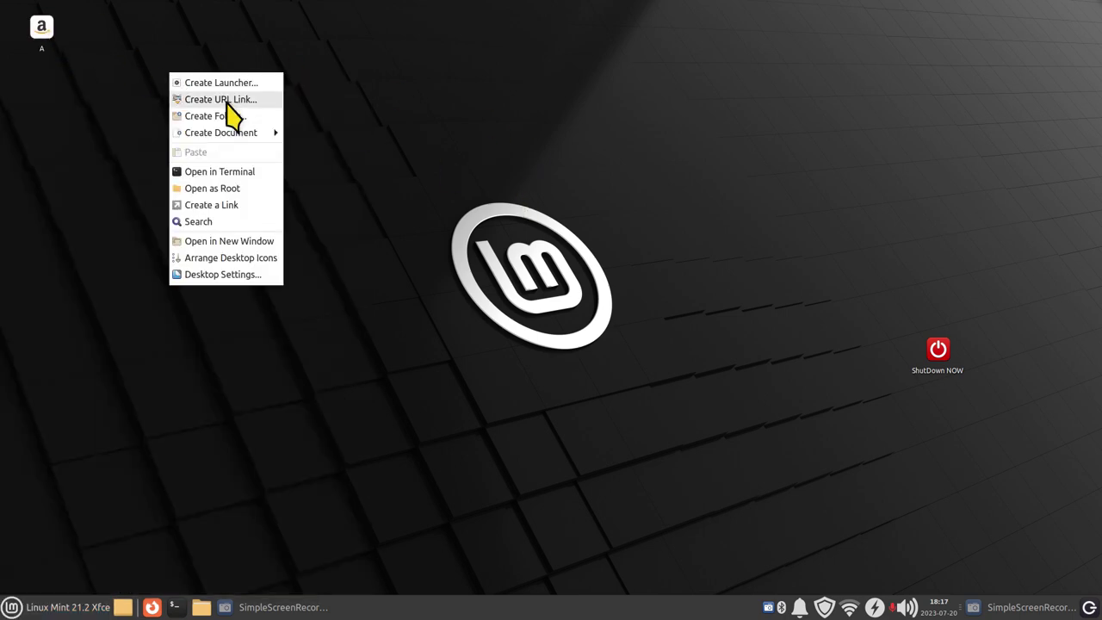
{"action": "left_click", "coordinate": [404, 162]}
{"action": "left_click_drag", "start_coordinate": [98, 4], "coordinate": [7, 73]}
{"action": "key", "text": "Delete"}
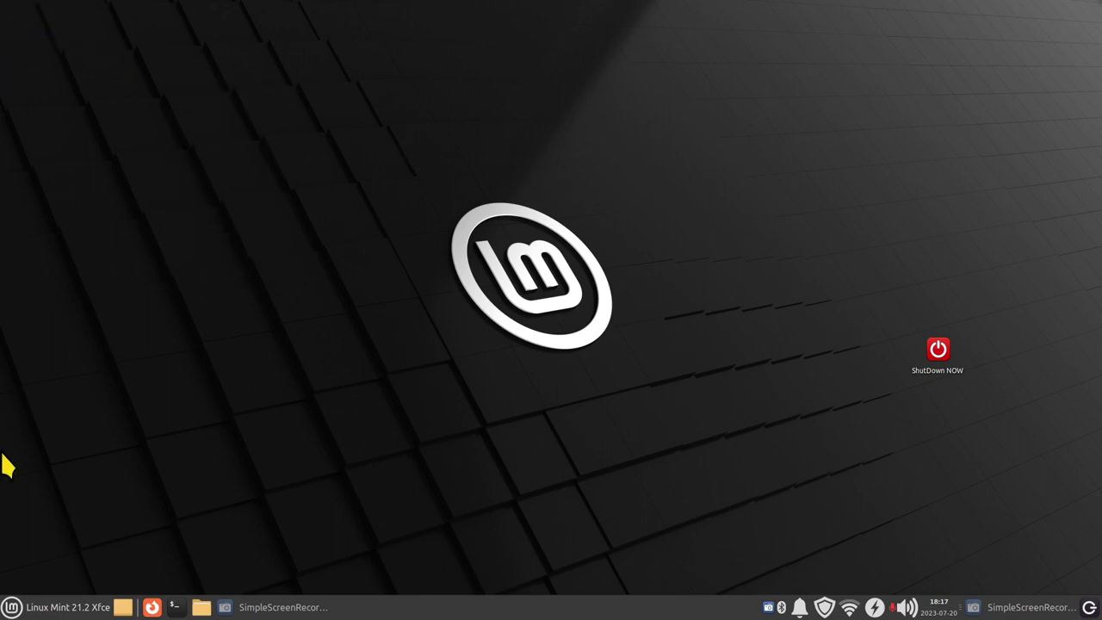
Step: Launch Web Apps from the Internet category of the Whisker Menu and review its keyboard shortcuts
{"action": "left_click", "coordinate": [34, 607]}
{"action": "left_click", "coordinate": [72, 301]}
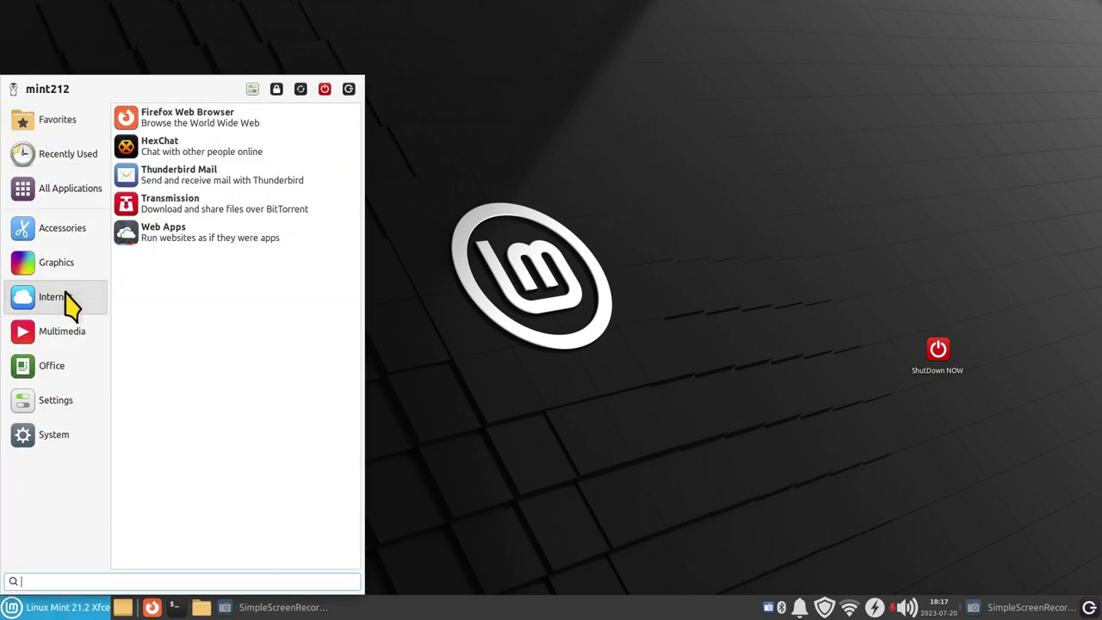
{"action": "left_click", "coordinate": [183, 234]}
{"action": "left_click", "coordinate": [390, 170]}
{"action": "left_click", "coordinate": [405, 193]}
{"action": "left_click_drag", "start_coordinate": [448, 252], "coordinate": [113, 192]}
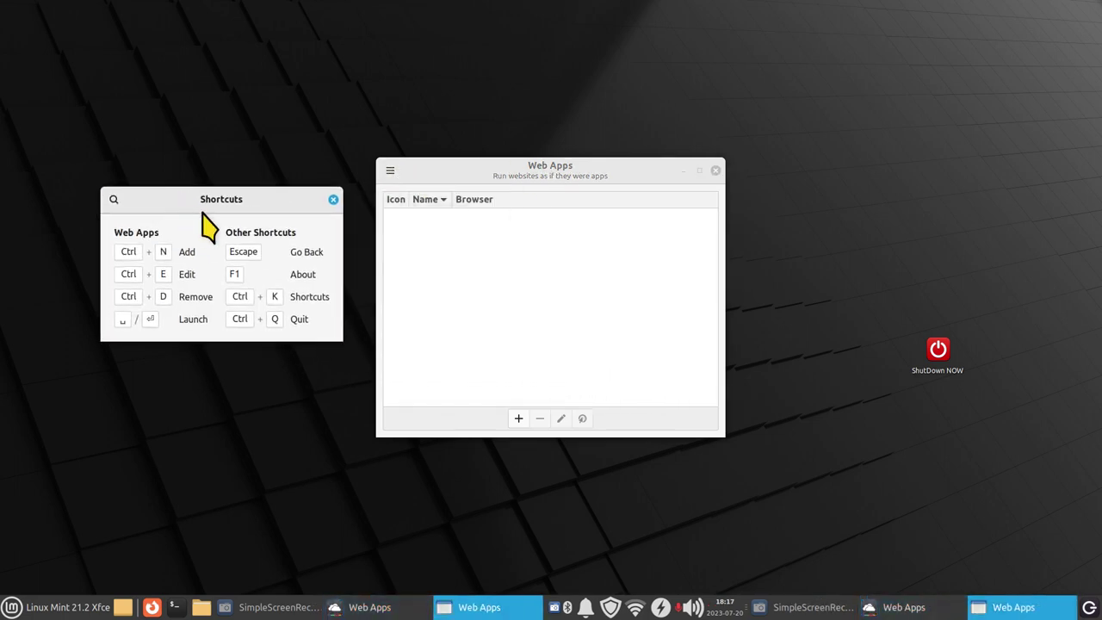
{"action": "left_click", "coordinate": [334, 200]}
Step: Show the About information for Web Apps and highlight its version number
{"action": "left_click", "coordinate": [390, 170]}
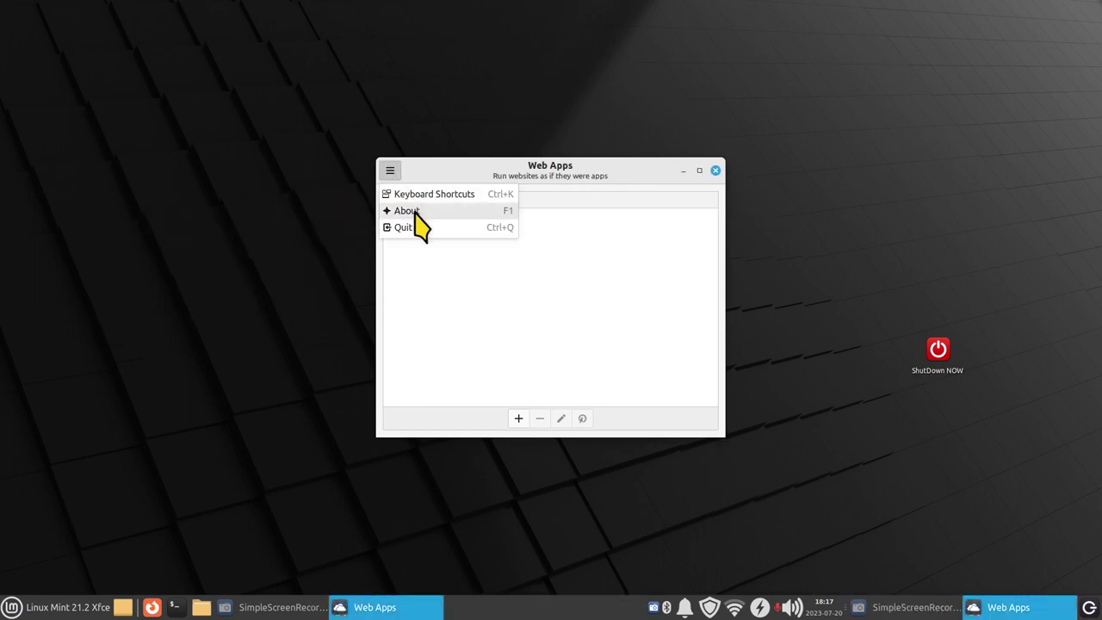
{"action": "left_click", "coordinate": [415, 213]}
{"action": "left_click_drag", "start_coordinate": [539, 330], "coordinate": [680, 335]}
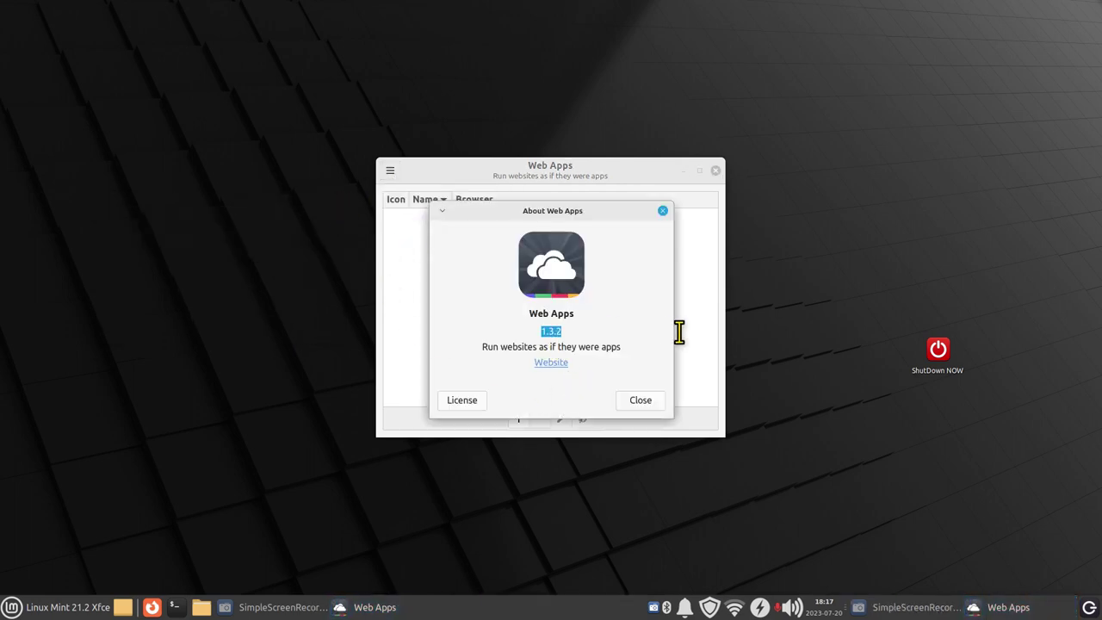
Step: Visit the Web Apps project website, read through README.md, and close the browser and the About dialog
{"action": "left_click", "coordinate": [552, 363]}
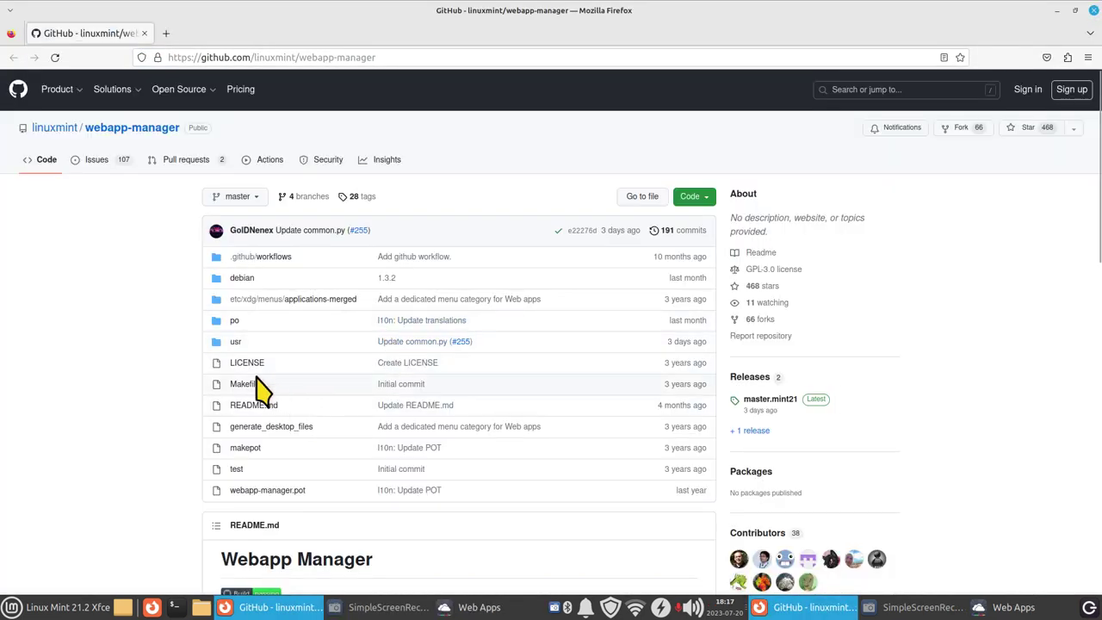
{"action": "left_click", "coordinate": [257, 413]}
{"action": "scroll", "coordinate": [473, 344], "scroll_direction": "down", "scroll_amount": 8}
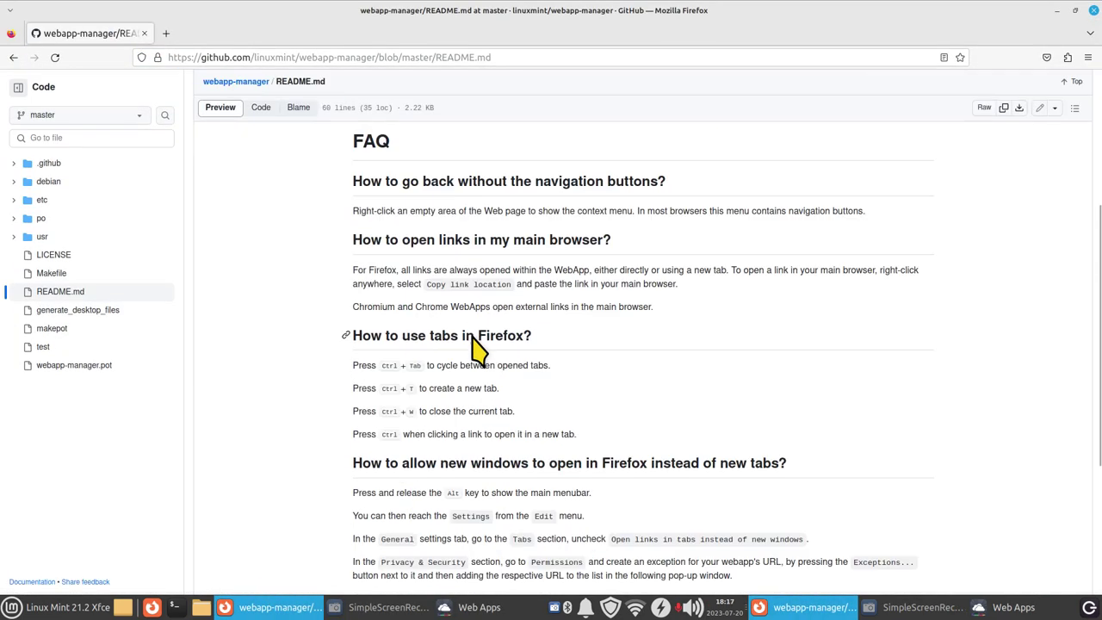
{"action": "scroll", "coordinate": [472, 335], "scroll_direction": "up", "scroll_amount": 10}
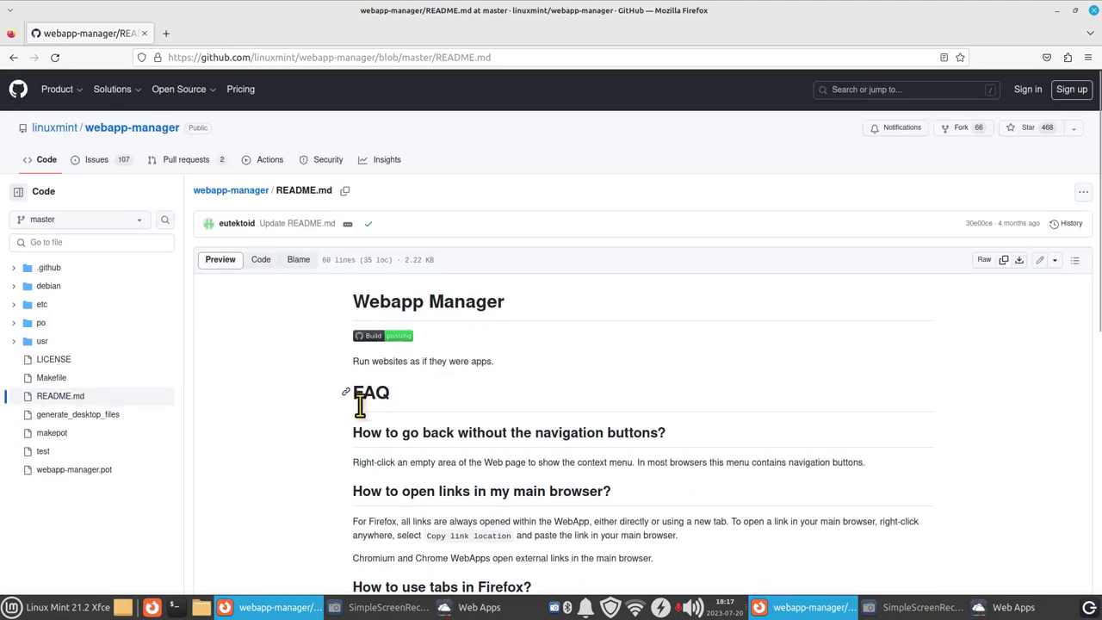
{"action": "left_click", "coordinate": [1091, 10]}
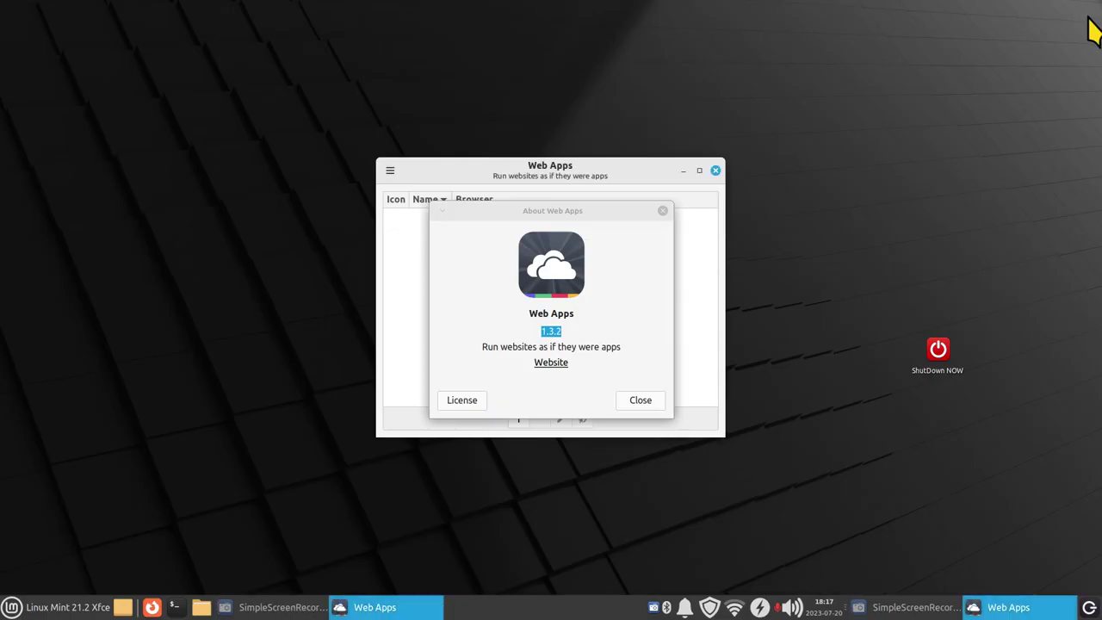
{"action": "left_click", "coordinate": [637, 401]}
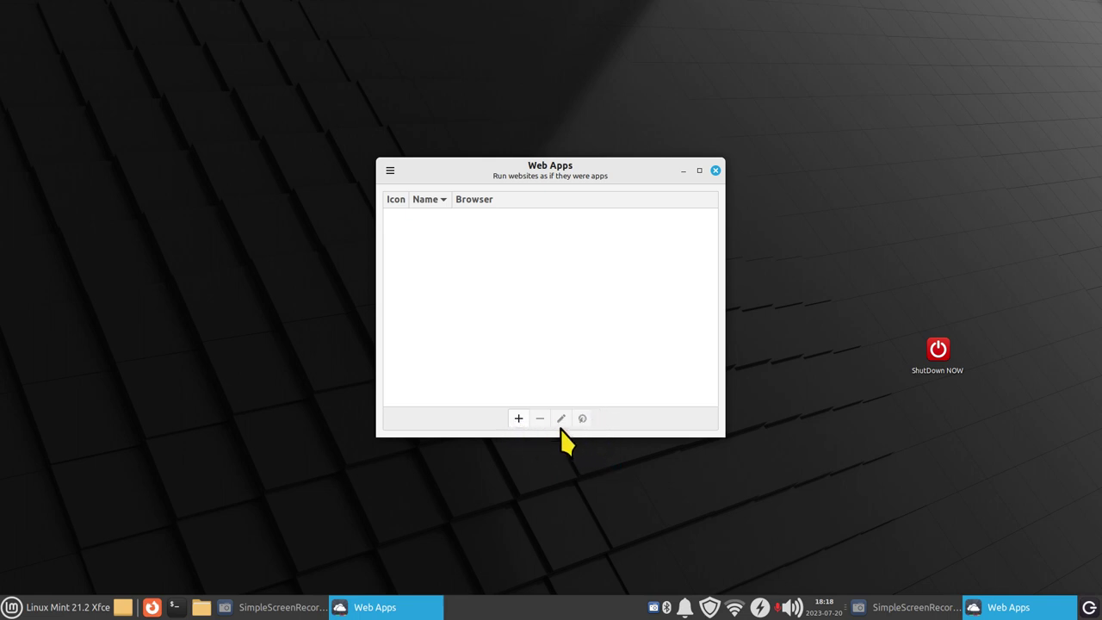
{"action": "left_click", "coordinate": [518, 419]}
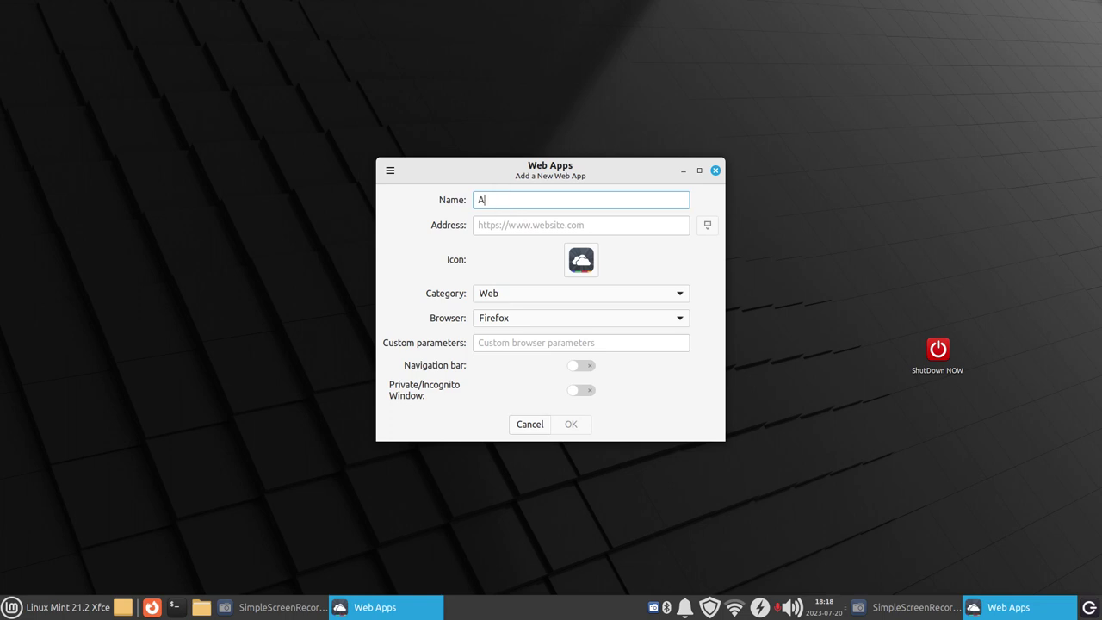
{"action": "left_click", "coordinate": [497, 226]}
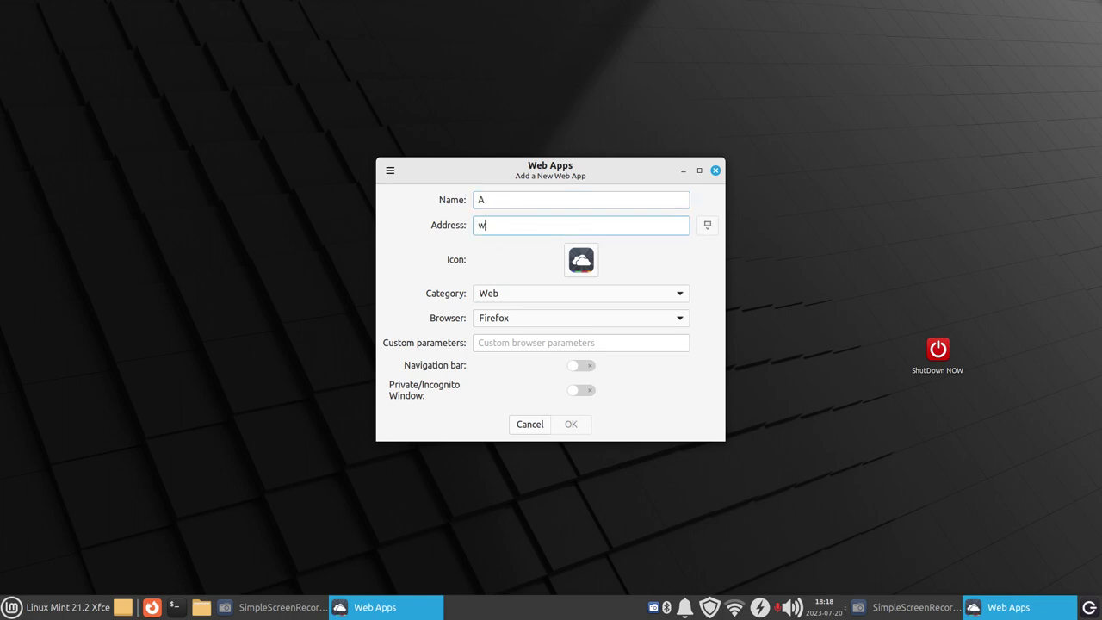
{"action": "type", "text": "www.amazon.com"}
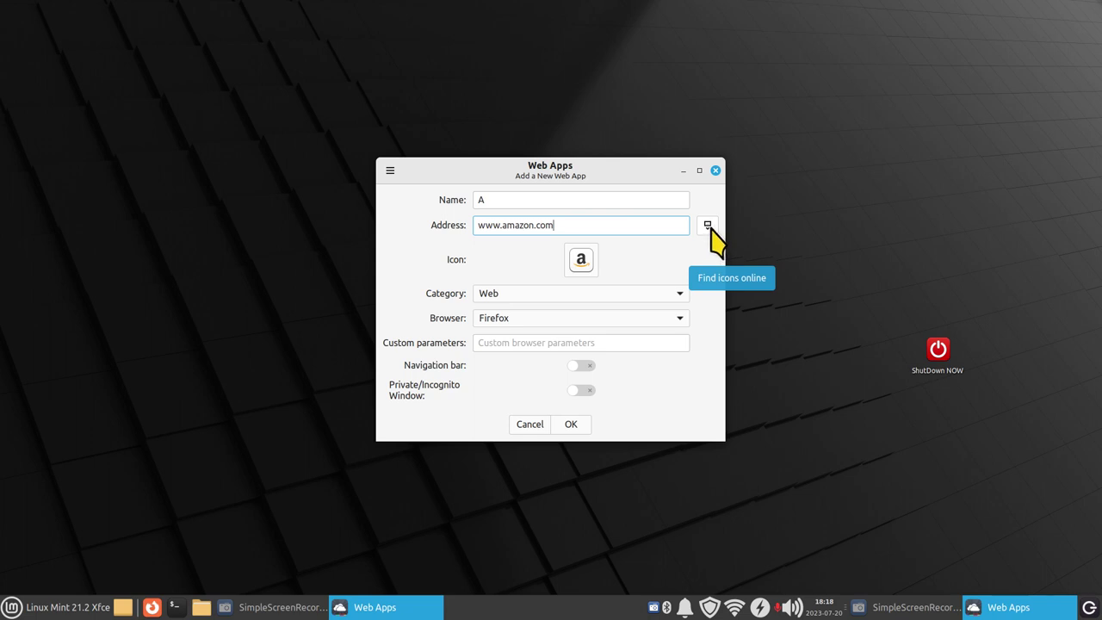
Step: Browse the Emoji category in the web app's icon chooser and cancel without picking another icon
{"action": "left_click", "coordinate": [582, 260]}
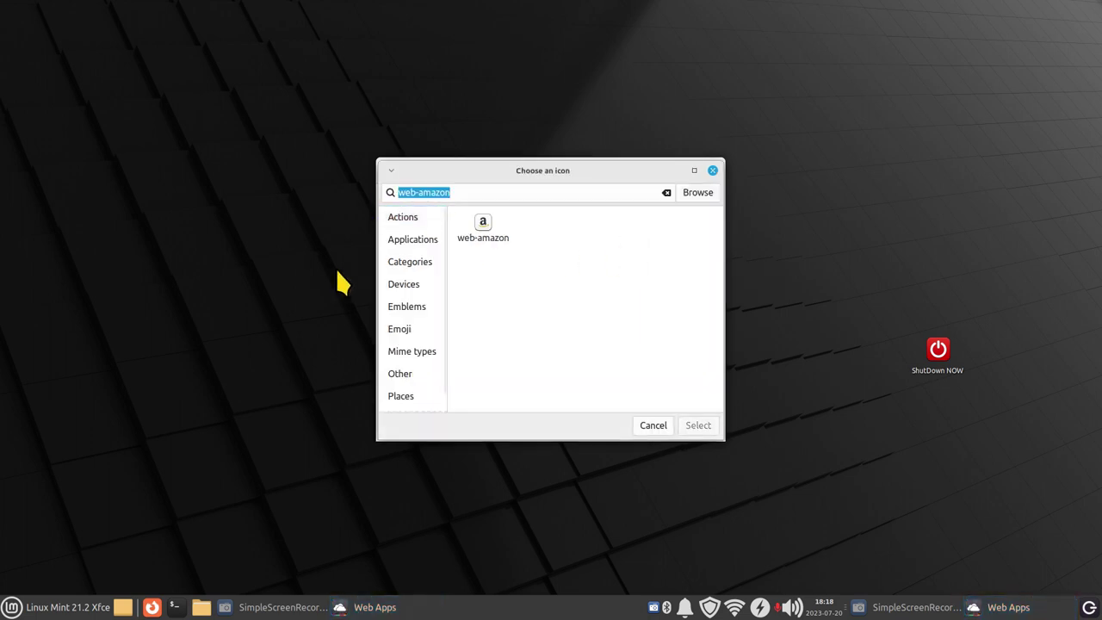
{"action": "left_click", "coordinate": [400, 329]}
{"action": "scroll", "coordinate": [619, 327], "scroll_direction": "down", "scroll_amount": 3}
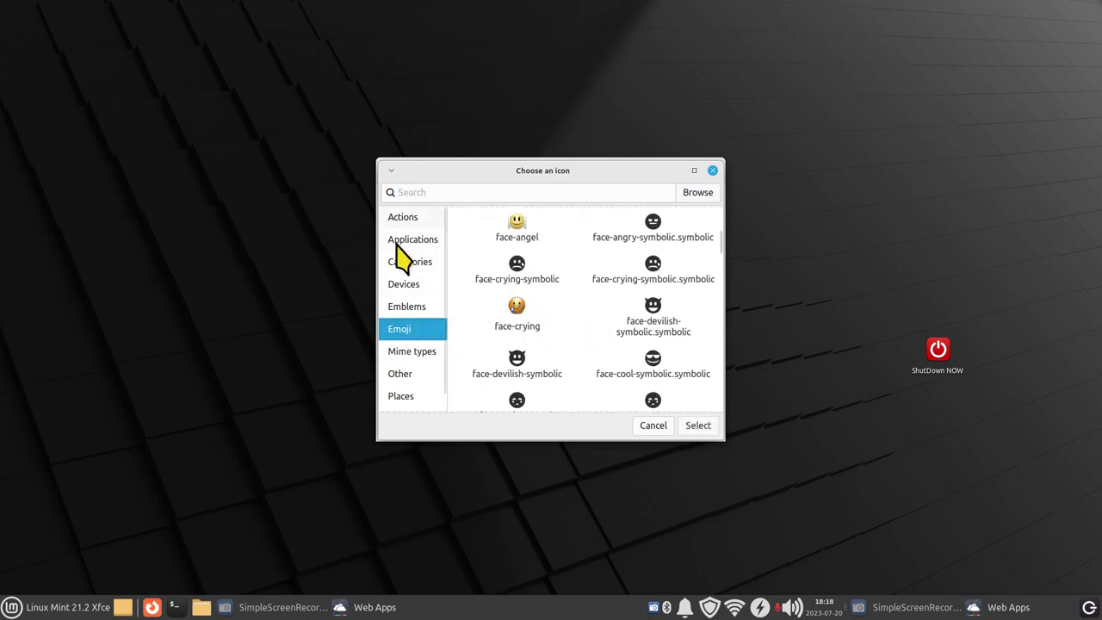
{"action": "left_click", "coordinate": [653, 428]}
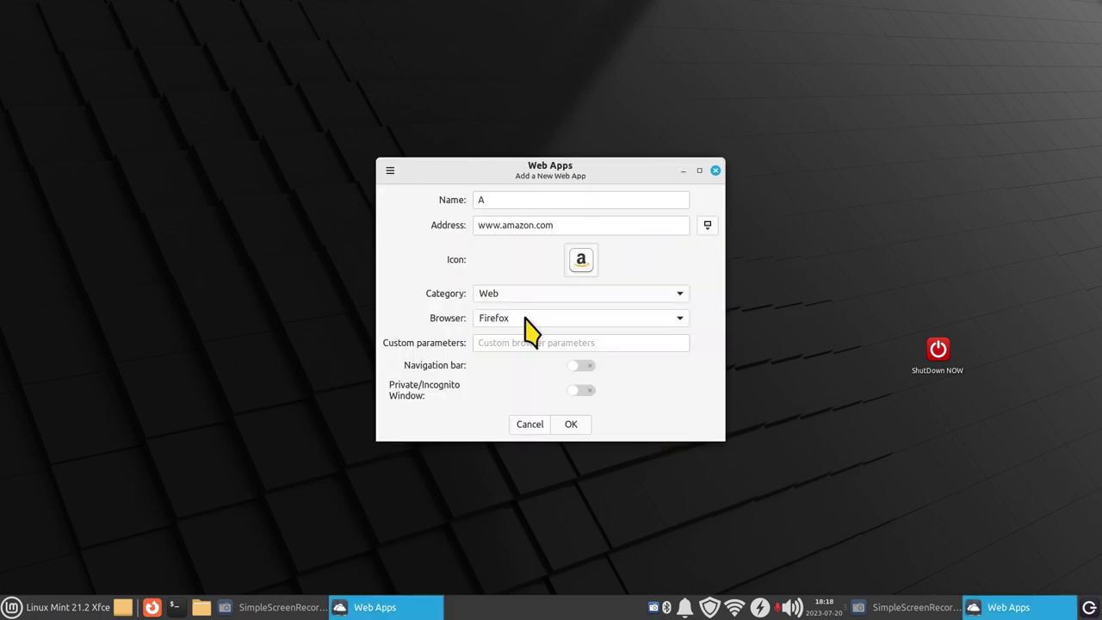
Step: Reposition the web app form, then select Web as its category and turn on the navigation bar
{"action": "left_click", "coordinate": [52, 607]}
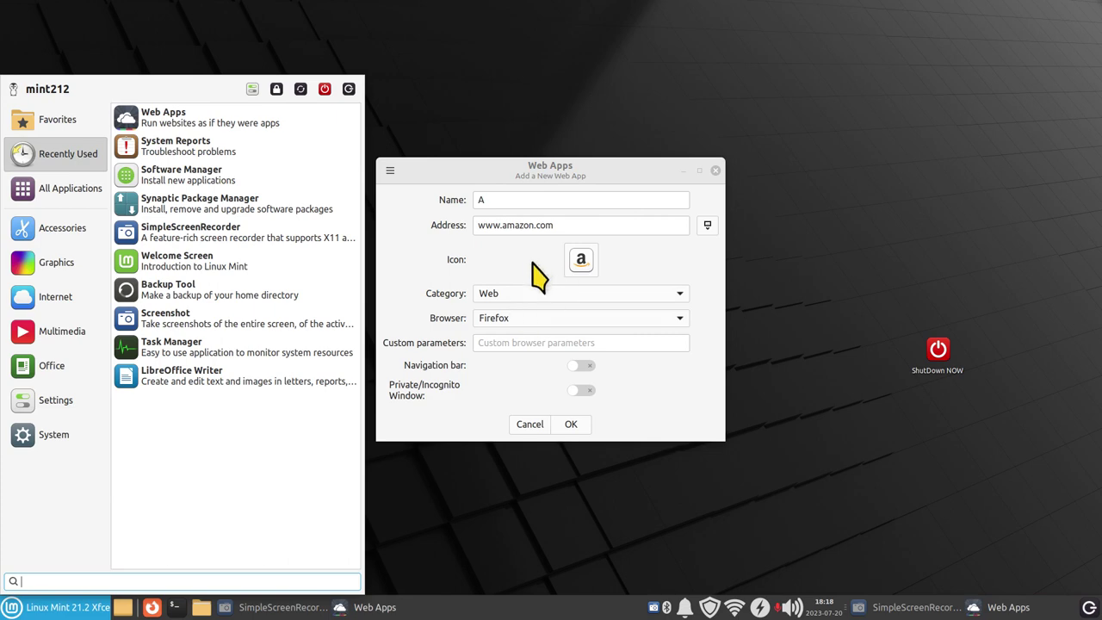
{"action": "left_click_drag", "start_coordinate": [505, 169], "coordinate": [574, 143]}
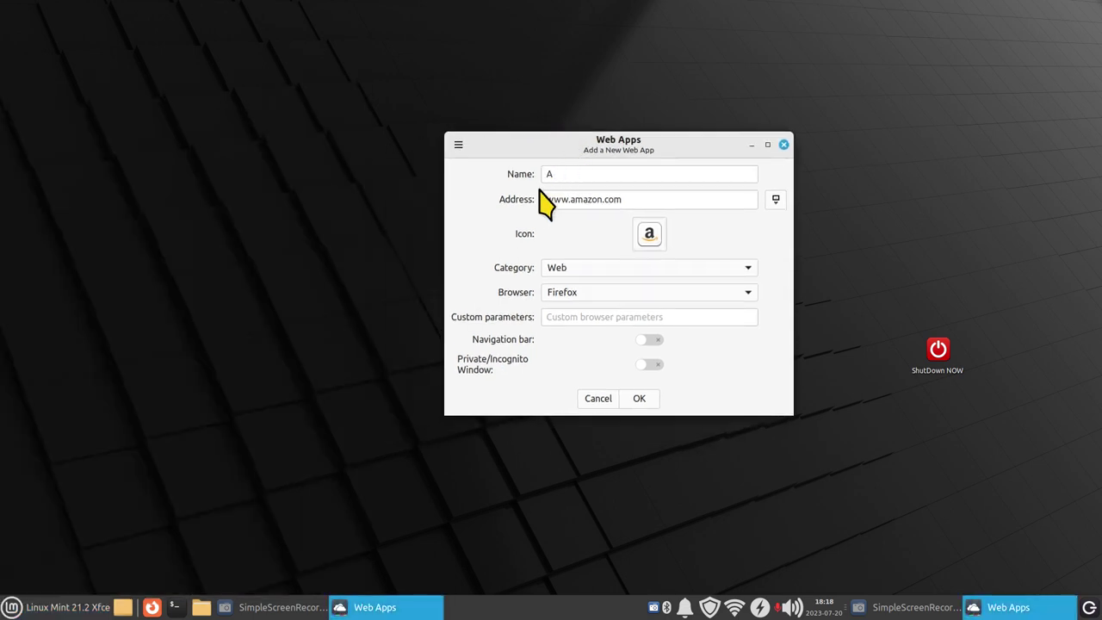
{"action": "left_click", "coordinate": [581, 269]}
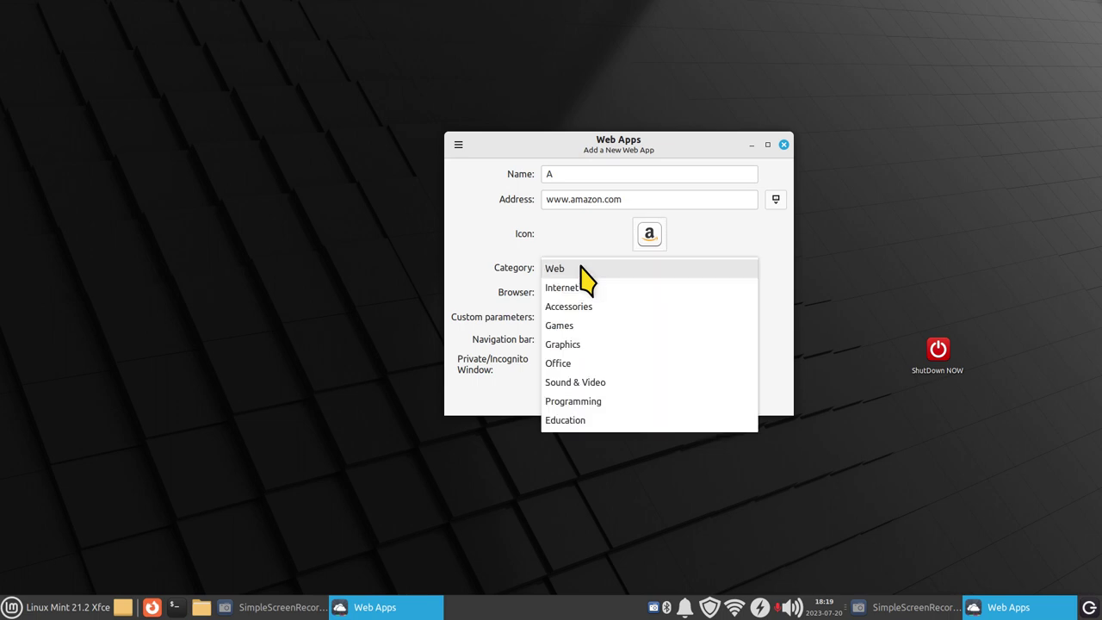
{"action": "left_click", "coordinate": [582, 268]}
{"action": "left_click", "coordinate": [601, 317]}
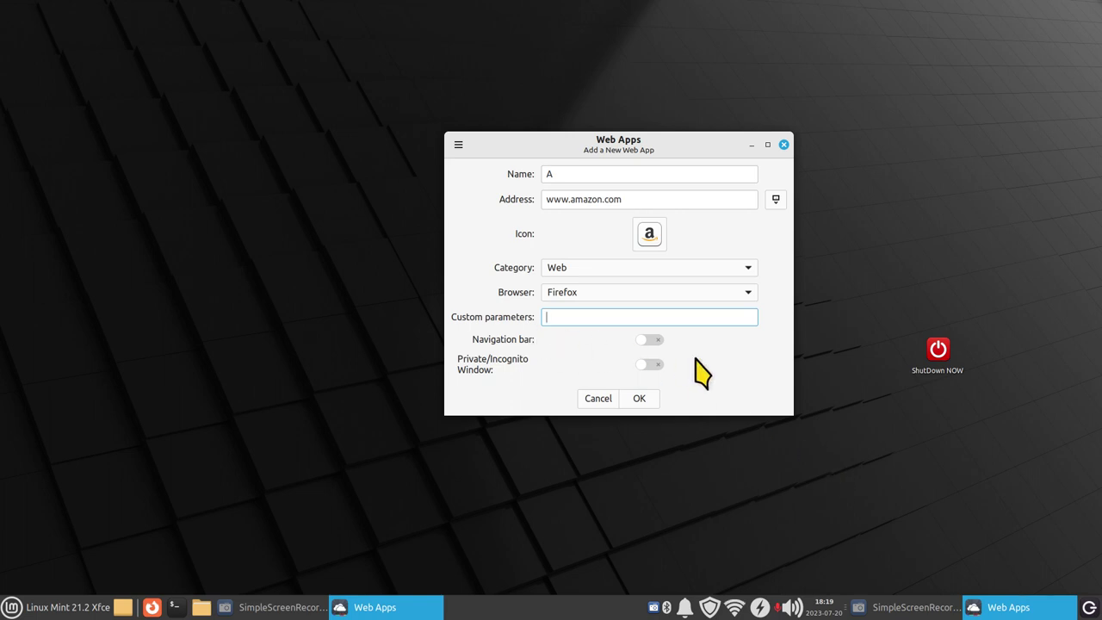
{"action": "left_click", "coordinate": [652, 340]}
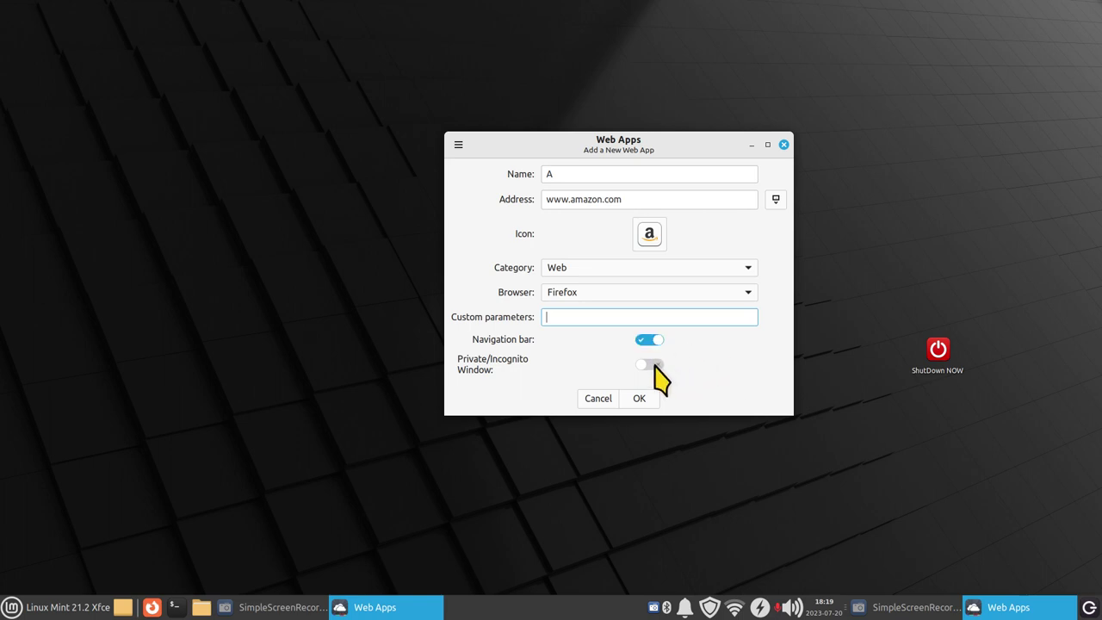
Step: Save the new Amazon web app and close the Web Apps window
{"action": "left_click", "coordinate": [640, 399]}
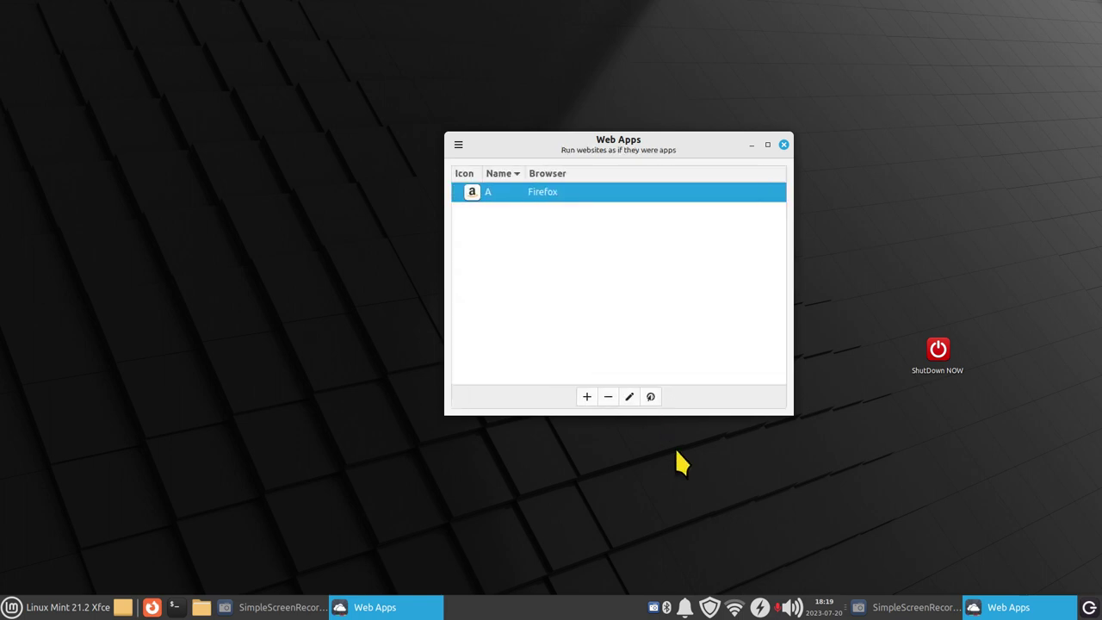
{"action": "left_click", "coordinate": [781, 145]}
Step: Look up web app A in the Whisker Menu's Web category and by searching applications for a
{"action": "left_click", "coordinate": [62, 606]}
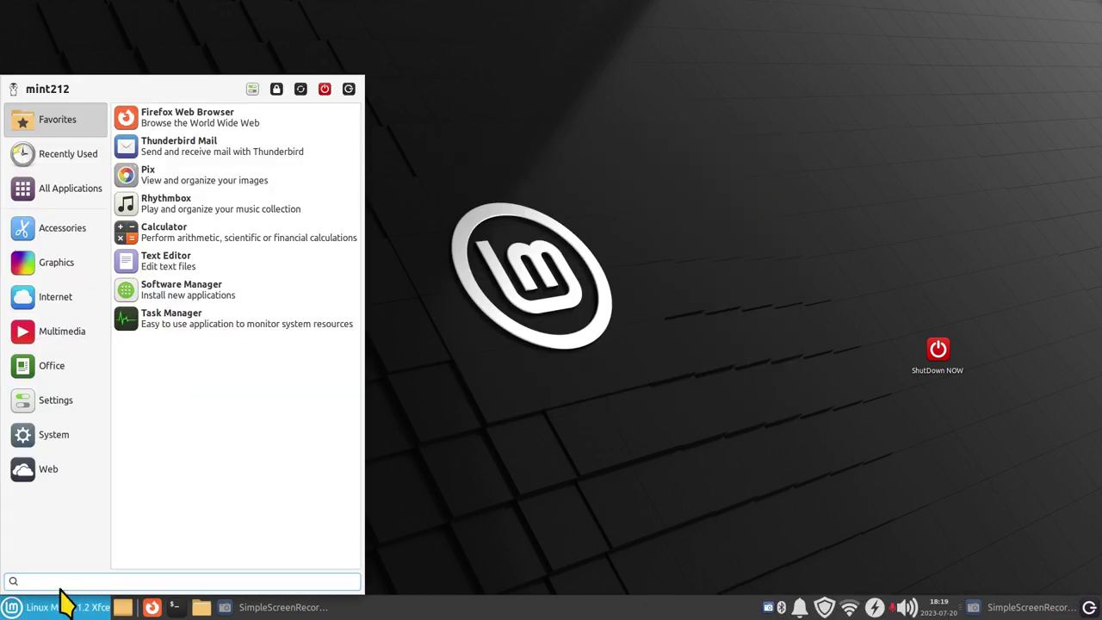
{"action": "left_click", "coordinate": [41, 471]}
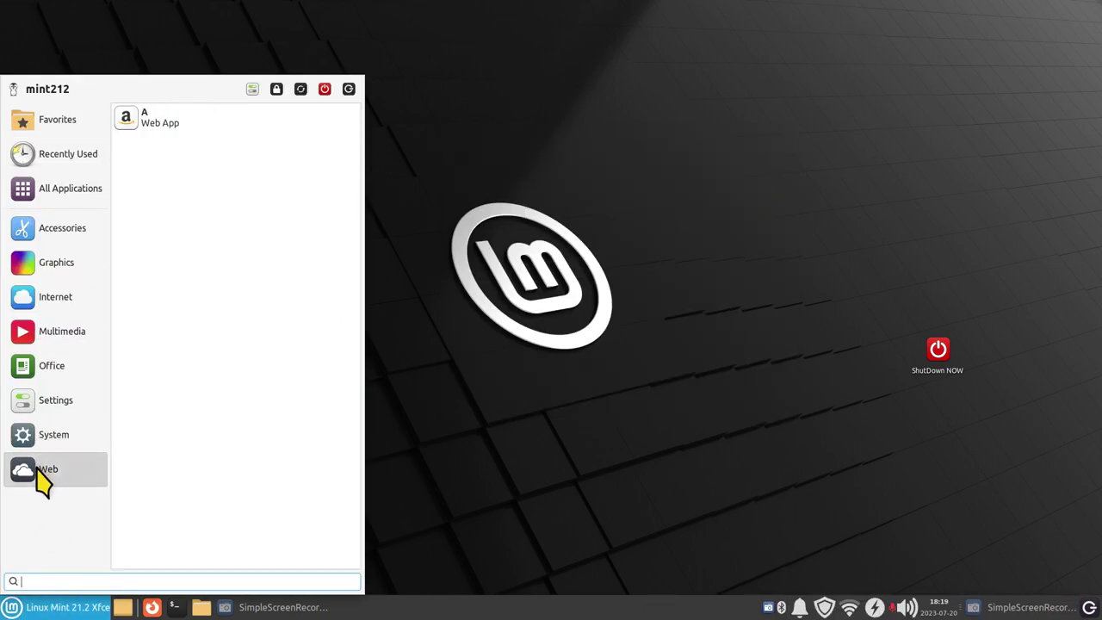
{"action": "left_click", "coordinate": [34, 608]}
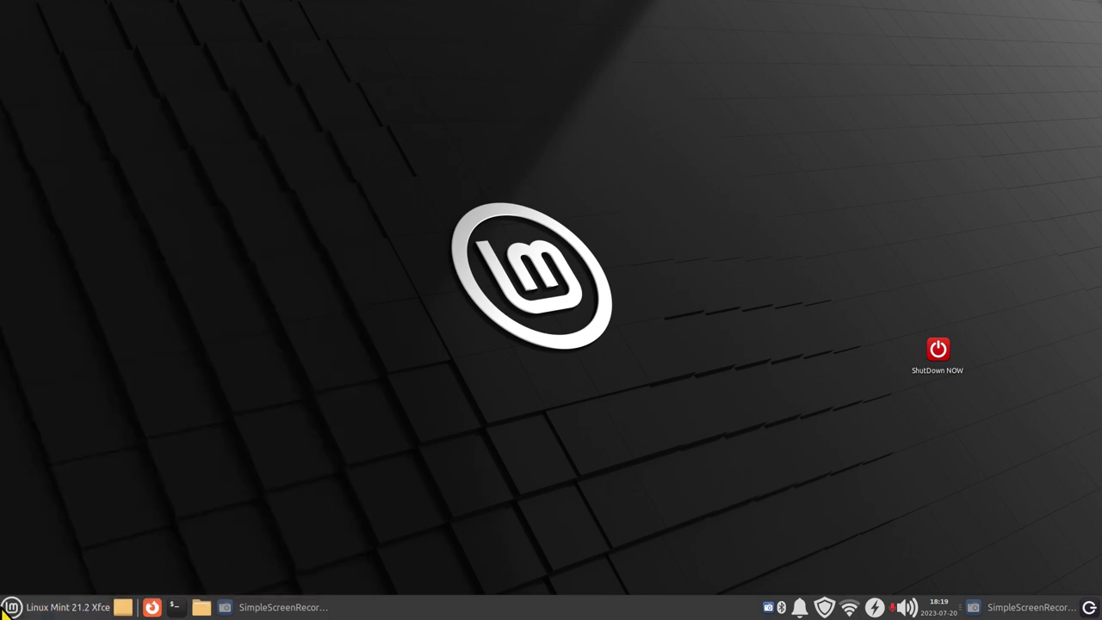
{"action": "left_click", "coordinate": [41, 611]}
{"action": "type", "text": "a"}
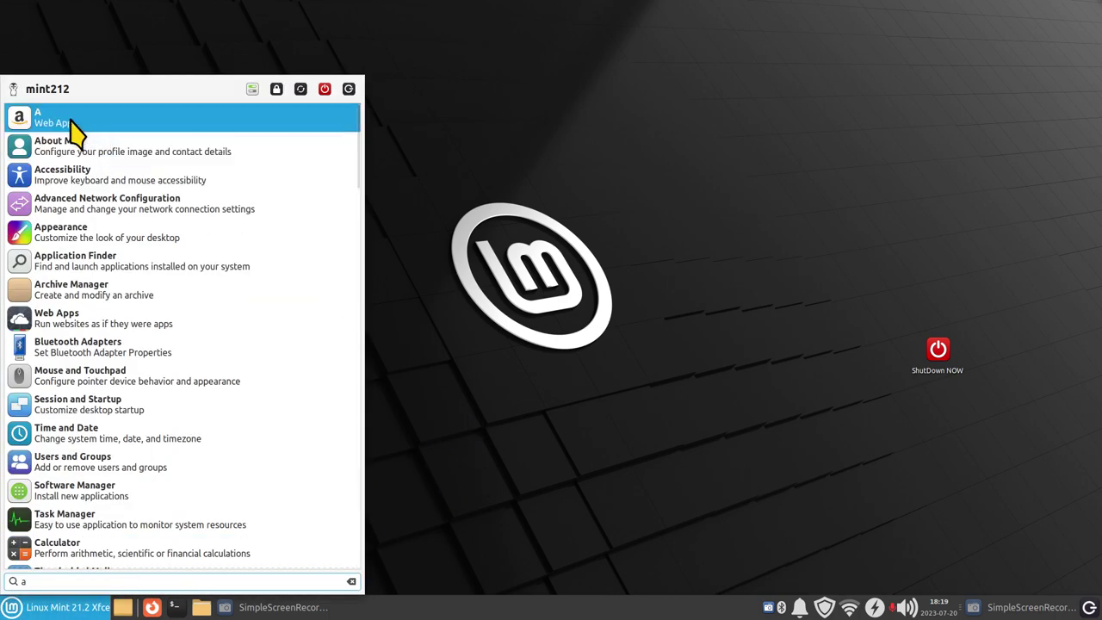
{"action": "left_click", "coordinate": [8, 608]}
Step: Add web app A from the Whisker Menu's Web category to the desktop
{"action": "left_click", "coordinate": [7, 609]}
{"action": "left_click", "coordinate": [51, 470]}
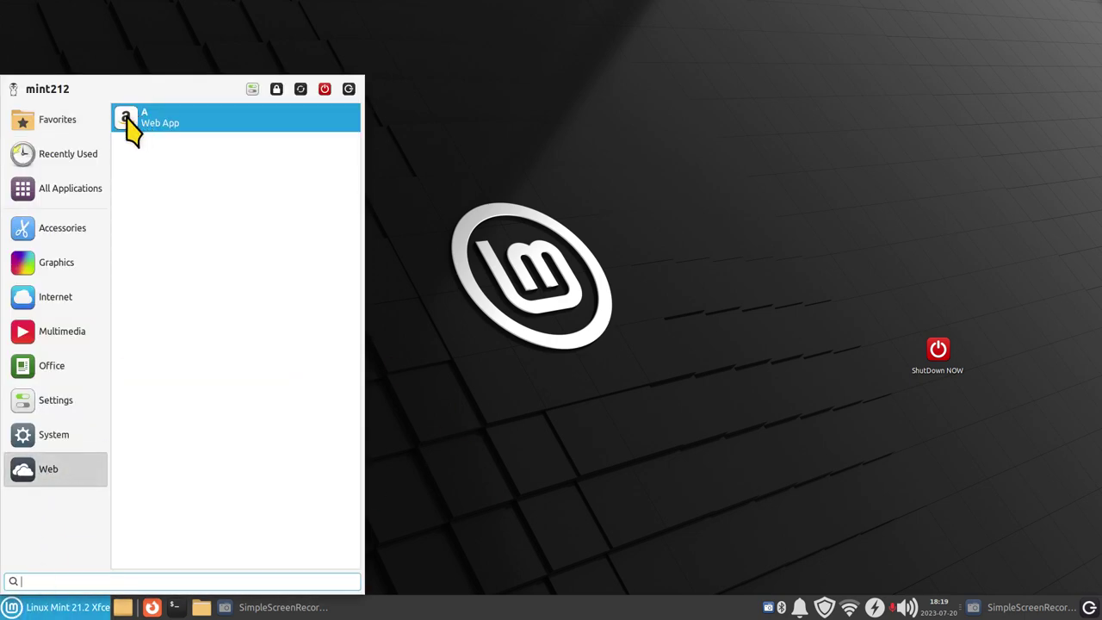
{"action": "left_click_drag", "start_coordinate": [127, 120], "coordinate": [462, 129]}
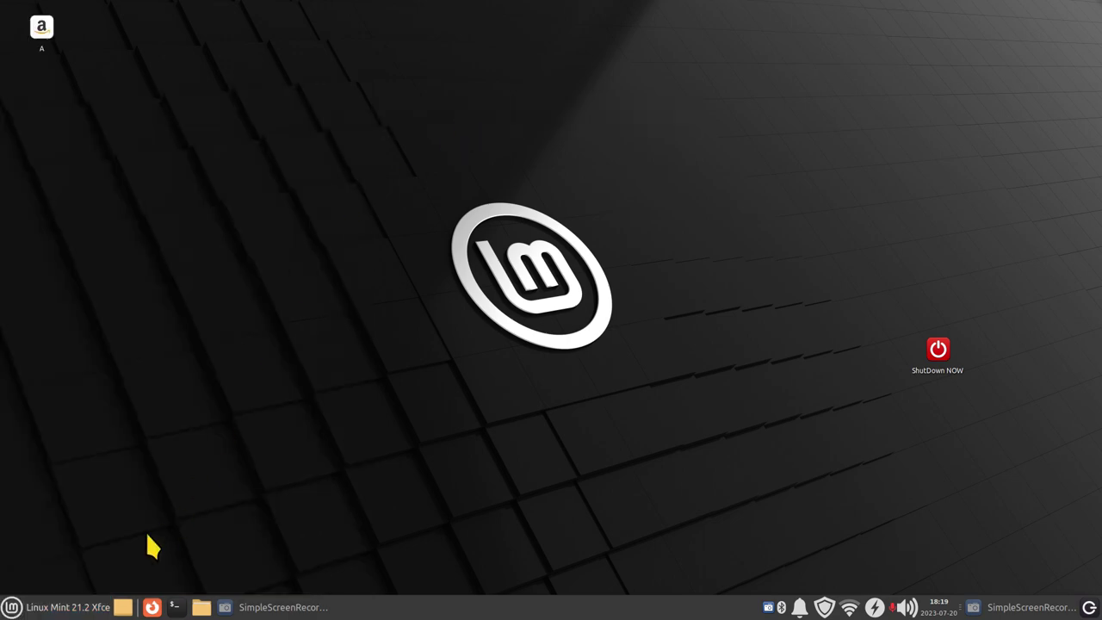
Step: Create a panel launcher for web app A from the Whisker Menu's Web category
{"action": "left_click", "coordinate": [47, 607]}
{"action": "left_click", "coordinate": [42, 475]}
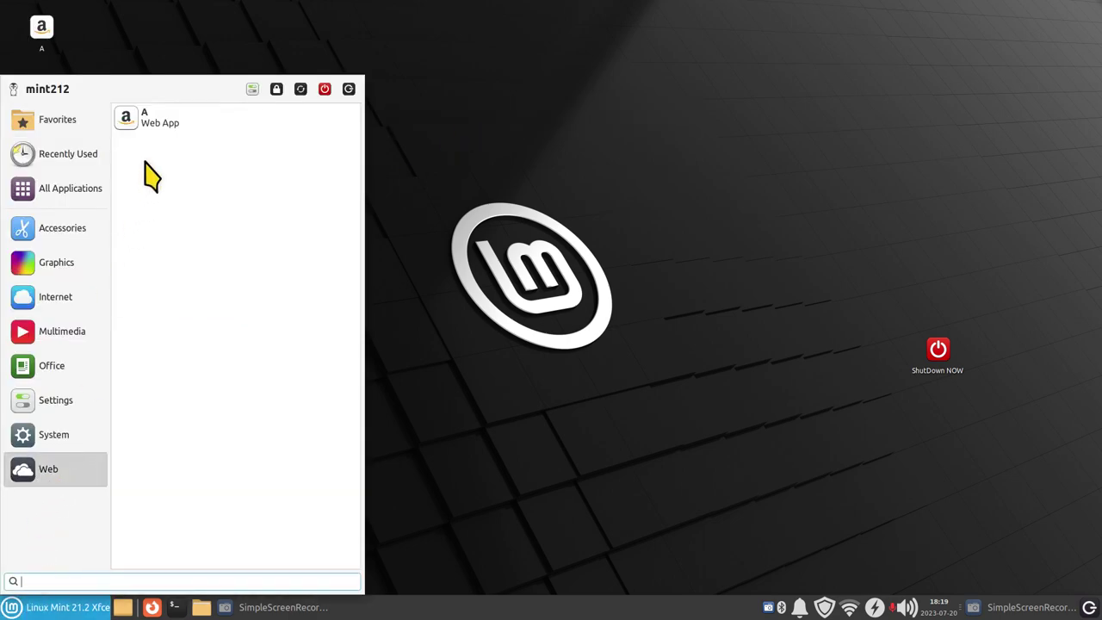
{"action": "right_click", "coordinate": [159, 108]}
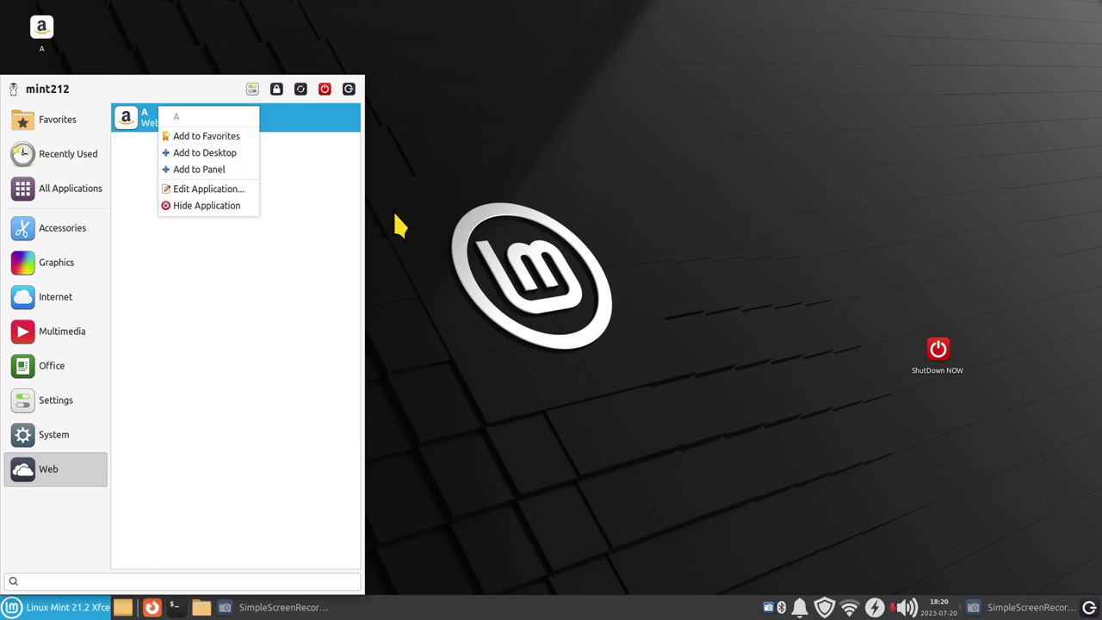
{"action": "key", "text": "Escape"}
{"action": "left_click_drag", "start_coordinate": [160, 134], "coordinate": [359, 611]}
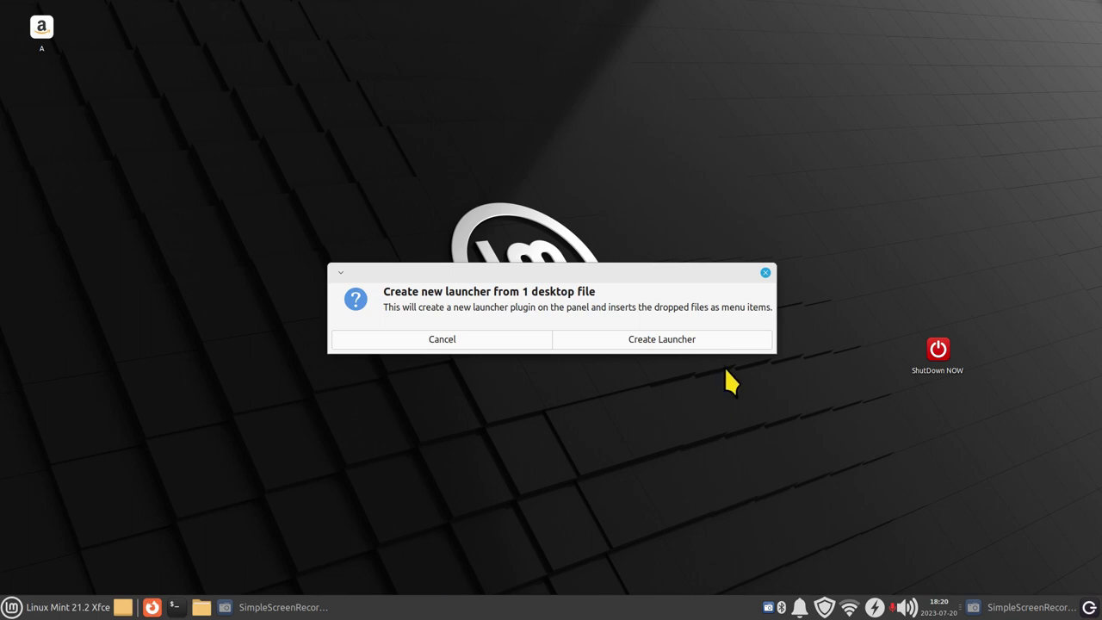
{"action": "left_click", "coordinate": [674, 344]}
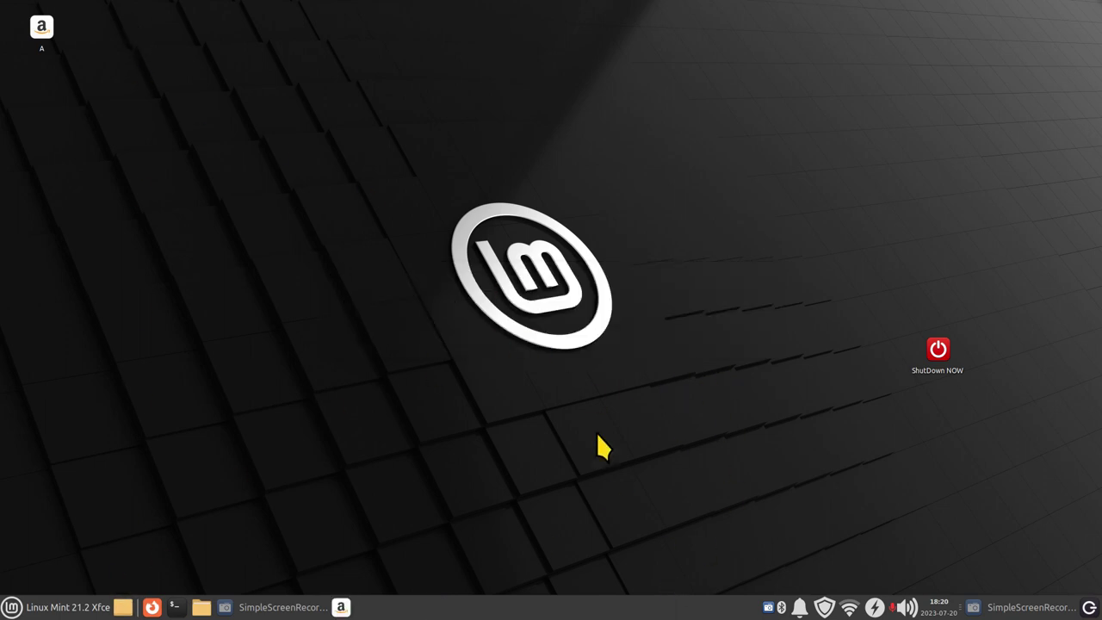
Step: Move the Amazon launcher along the panel to just before the status tray icons
{"action": "right_click", "coordinate": [343, 607]}
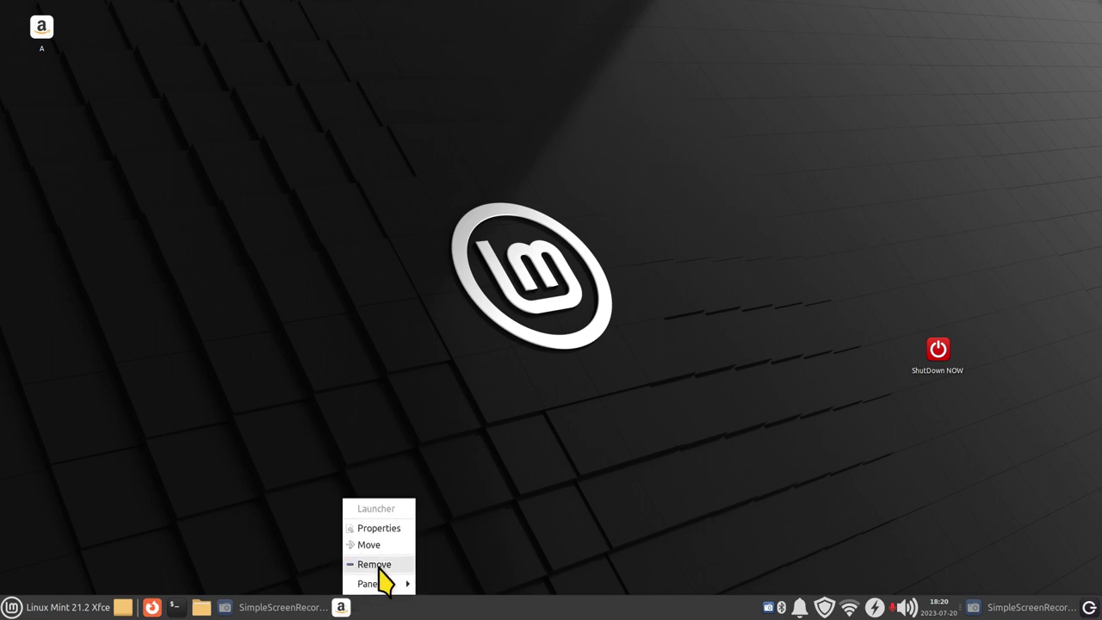
{"action": "left_click", "coordinate": [386, 544]}
{"action": "left_click", "coordinate": [749, 609]}
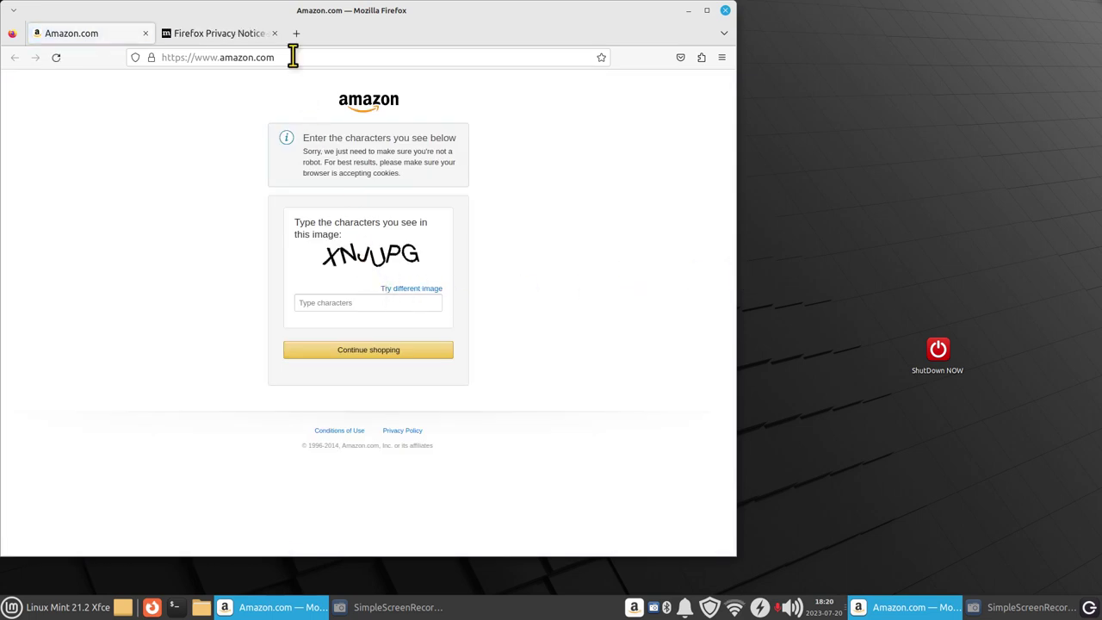
Step: Close the Firefox Privacy Notice tab, complete Amazon's character check, and move the Amazon window toward the desktop's centre
{"action": "left_click", "coordinate": [273, 33]}
{"action": "left_click", "coordinate": [344, 303]}
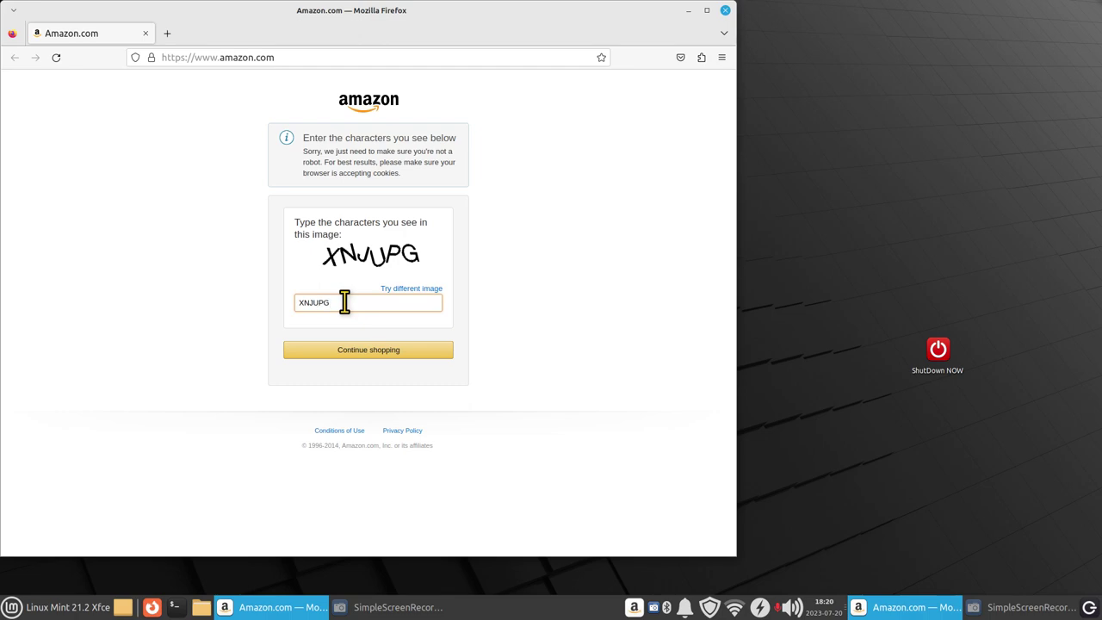
{"action": "left_click", "coordinate": [388, 353]}
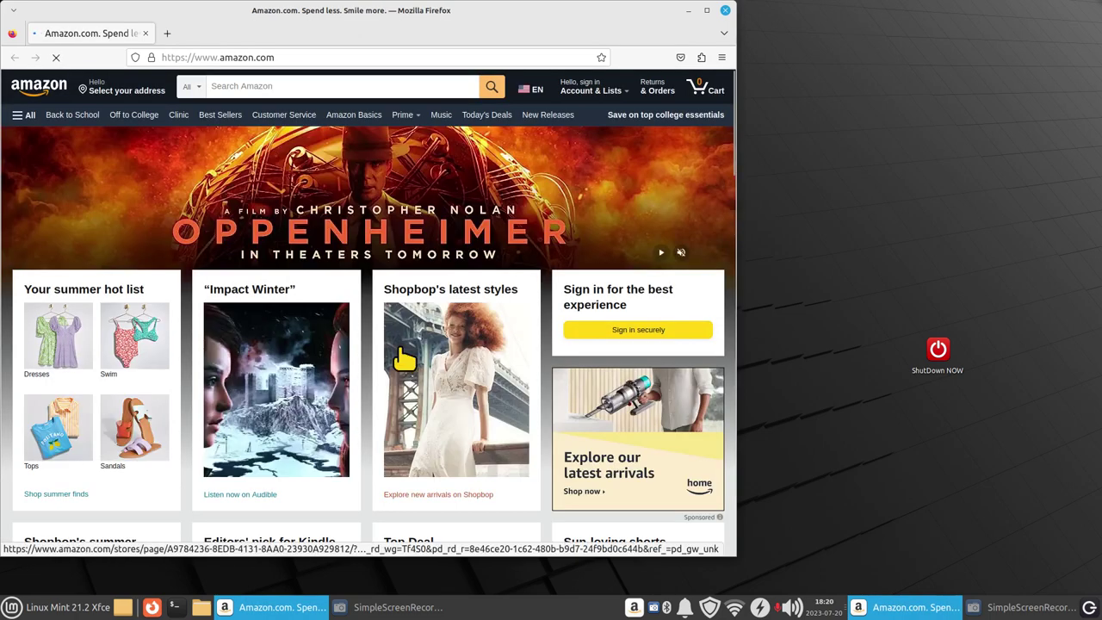
{"action": "left_click_drag", "start_coordinate": [505, 37], "coordinate": [646, 142]}
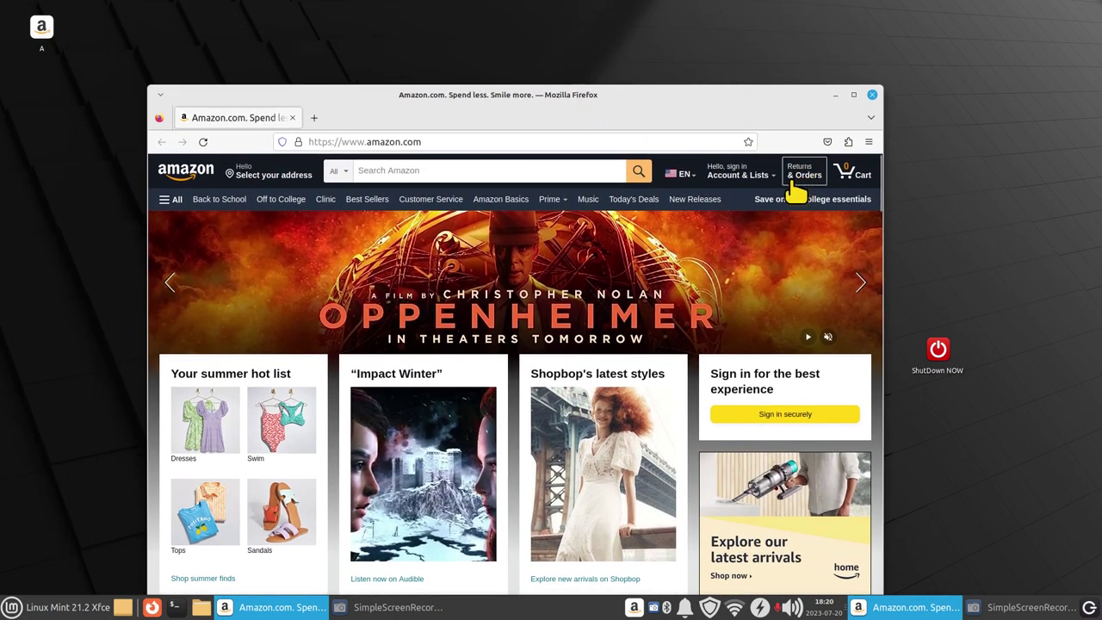
Step: Zoom the Amazon page out to 30% and back in to 140%
{"action": "mouse_move", "coordinate": [728, 179]}
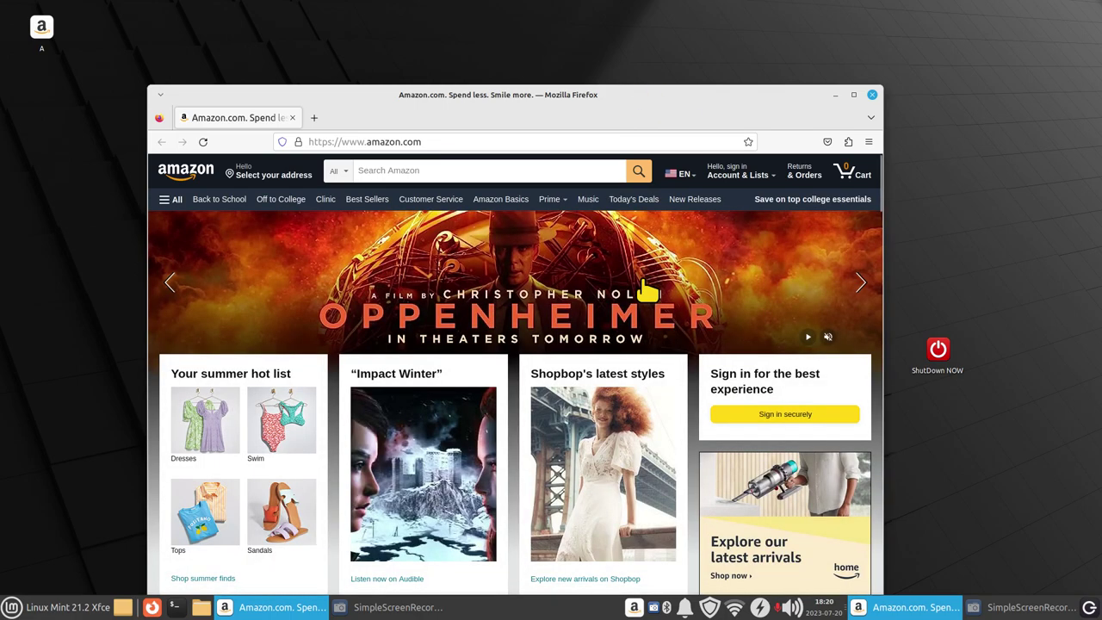
{"action": "key", "text": "ctrl+minus"}
{"action": "key", "text": "ctrl+minus"}
{"action": "key", "text": "ctrl+minus"}
{"action": "key", "text": "ctrl+minus"}
{"action": "key", "text": "ctrl+minus"}
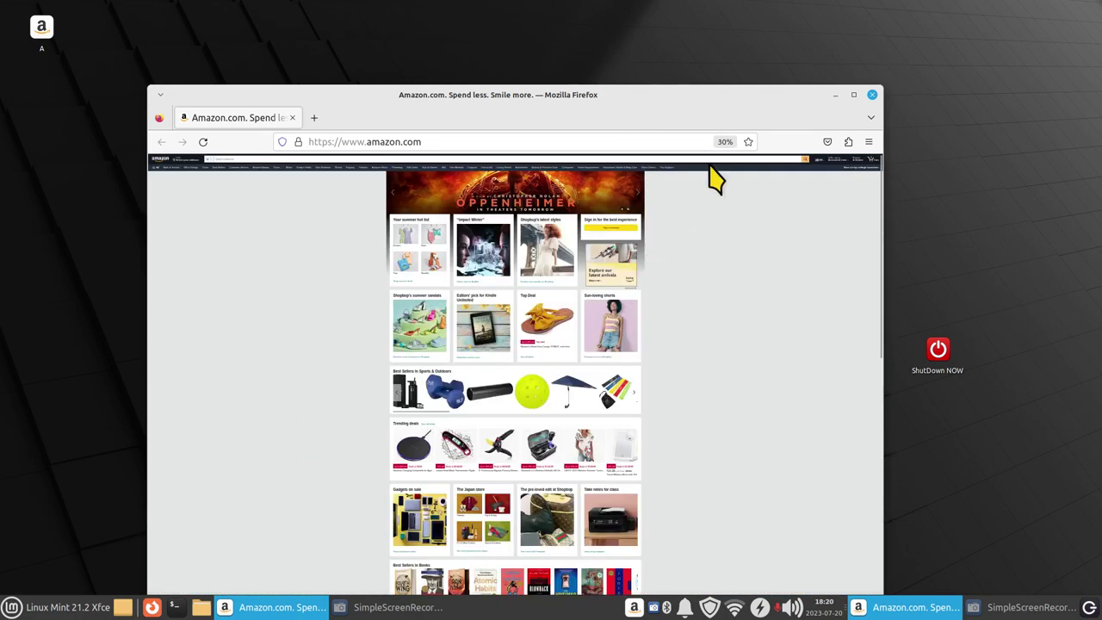
{"action": "key", "text": "ctrl+plus"}
{"action": "key", "text": "ctrl+plus"}
{"action": "key", "text": "ctrl+plus"}
{"action": "key", "text": "ctrl+plus"}
{"action": "key", "text": "ctrl+plus"}
{"action": "key", "text": "ctrl+plus"}
{"action": "key", "text": "ctrl+plus"}
{"action": "key", "text": "ctrl+plus"}
{"action": "key", "text": "ctrl+plus"}
{"action": "key", "text": "ctrl+minus"}
{"action": "key", "text": "ctrl+minus"}
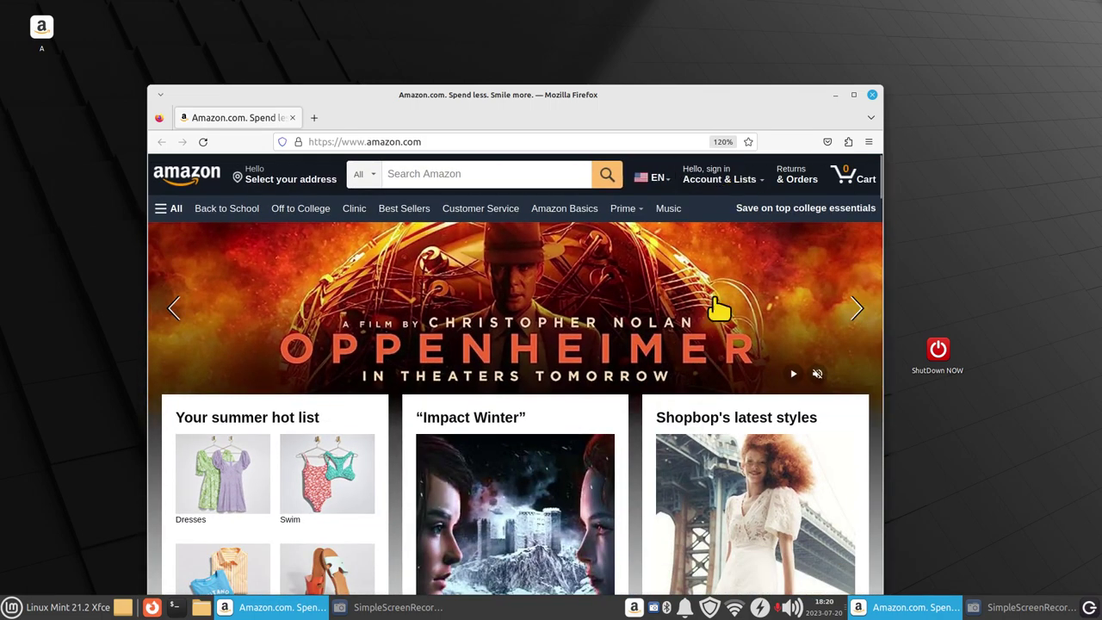
{"action": "key", "text": "ctrl+plus"}
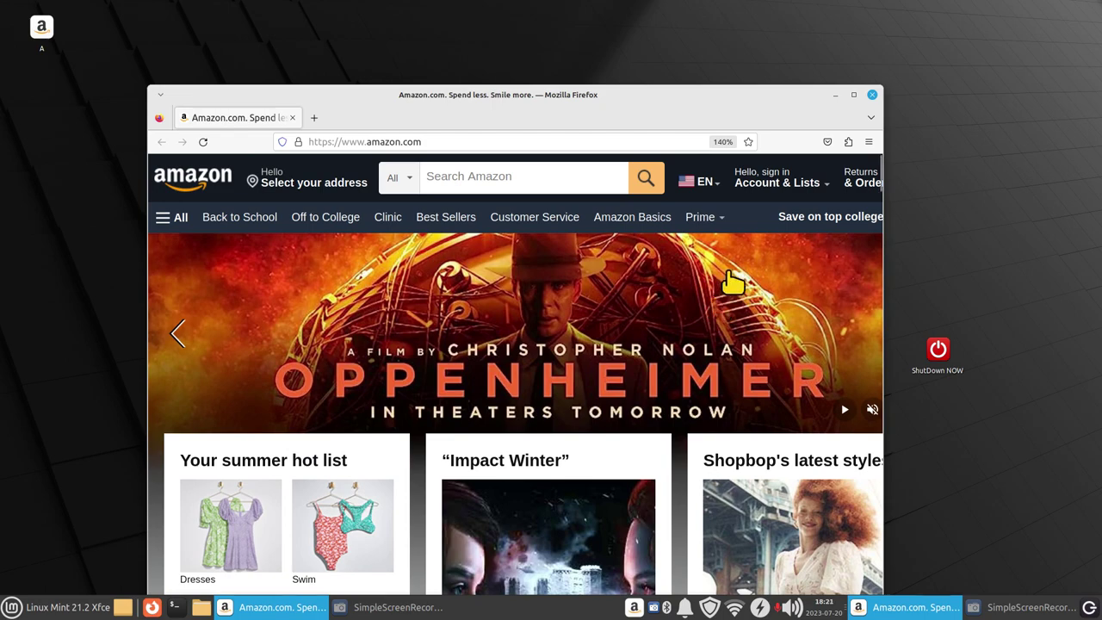
Step: Look through the enlarged Amazon home page and close its window
{"action": "scroll", "coordinate": [733, 320], "scroll_direction": "down", "scroll_amount": 5}
{"action": "scroll", "coordinate": [736, 319], "scroll_direction": "up", "scroll_amount": 4}
{"action": "scroll", "coordinate": [734, 318], "scroll_direction": "up", "scroll_amount": 1}
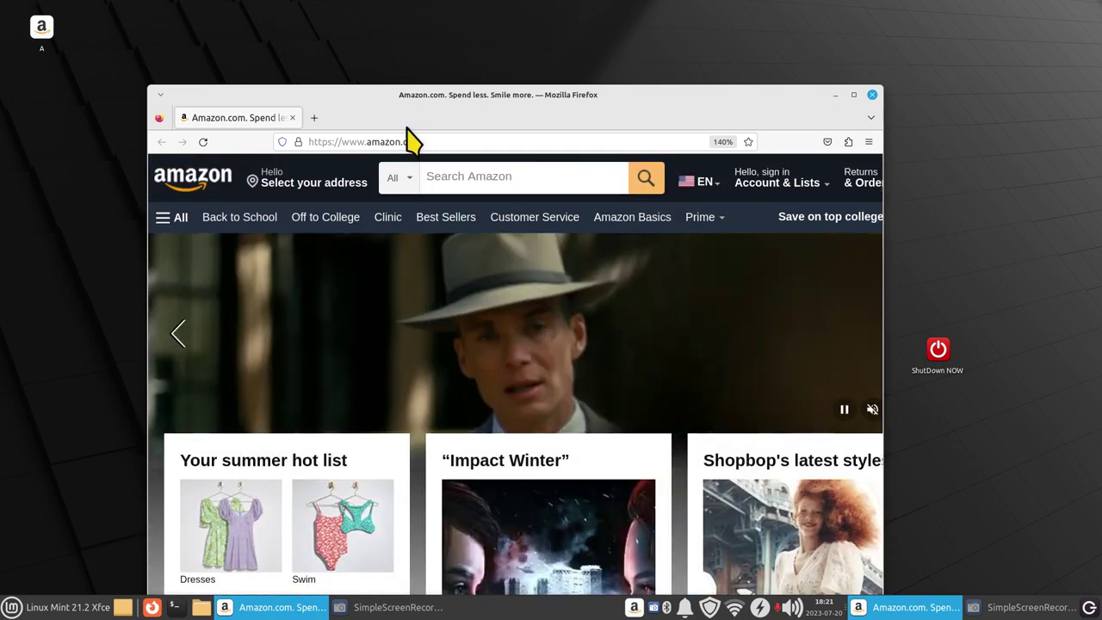
{"action": "left_click", "coordinate": [873, 95]}
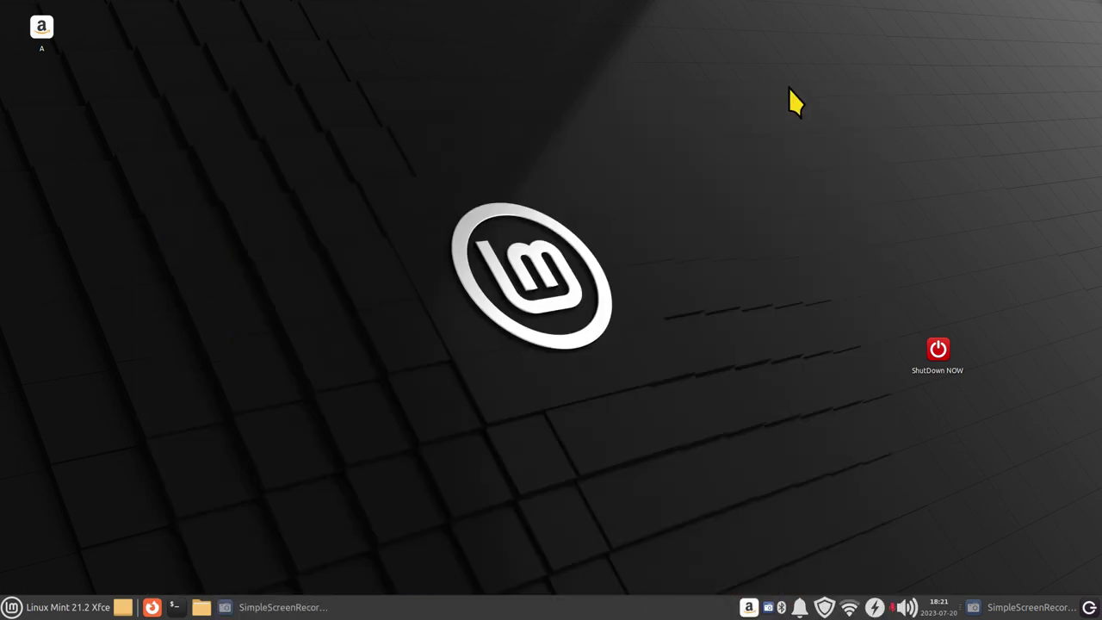
Step: Open web app A from the desktop by marking its launcher executable, dismiss the previous-tabs notice, and close the window
{"action": "double_click", "coordinate": [41, 27]}
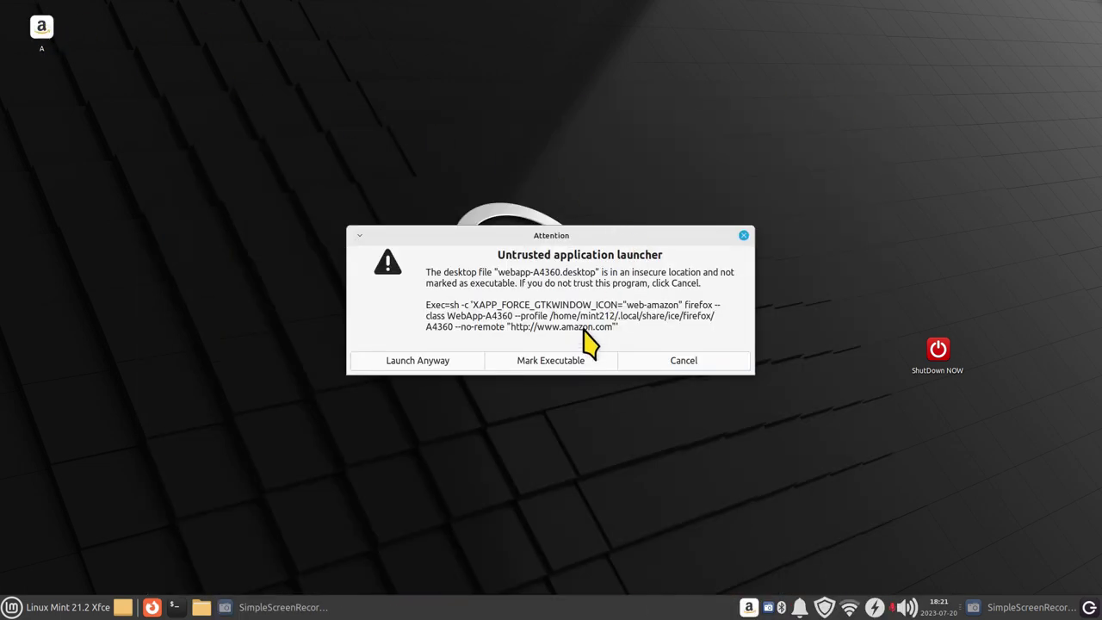
{"action": "left_click", "coordinate": [550, 361]}
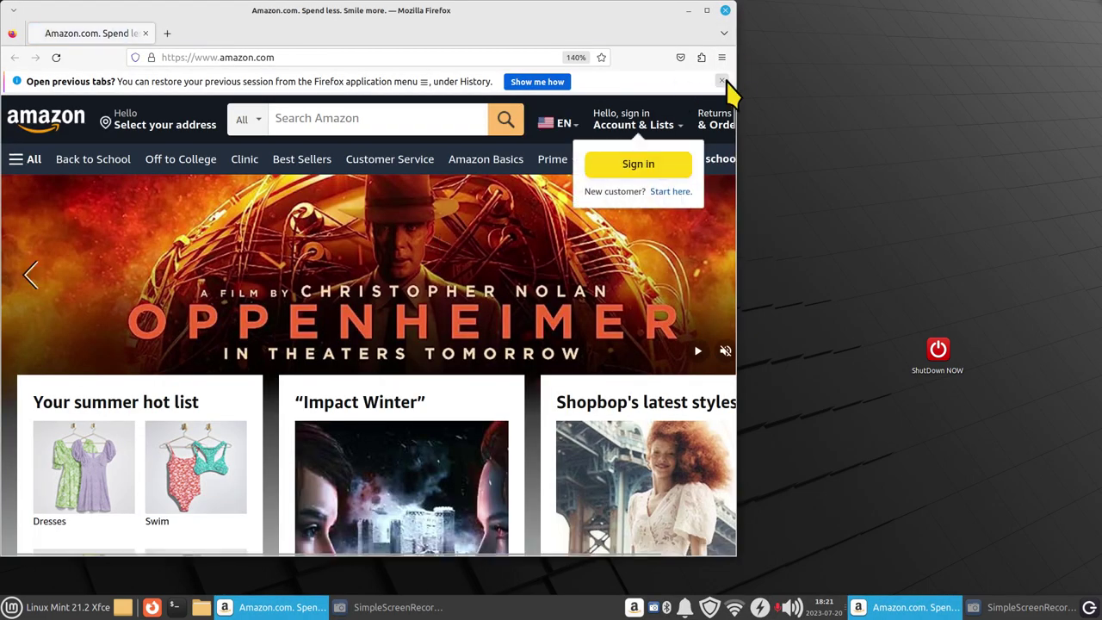
{"action": "left_click", "coordinate": [722, 82]}
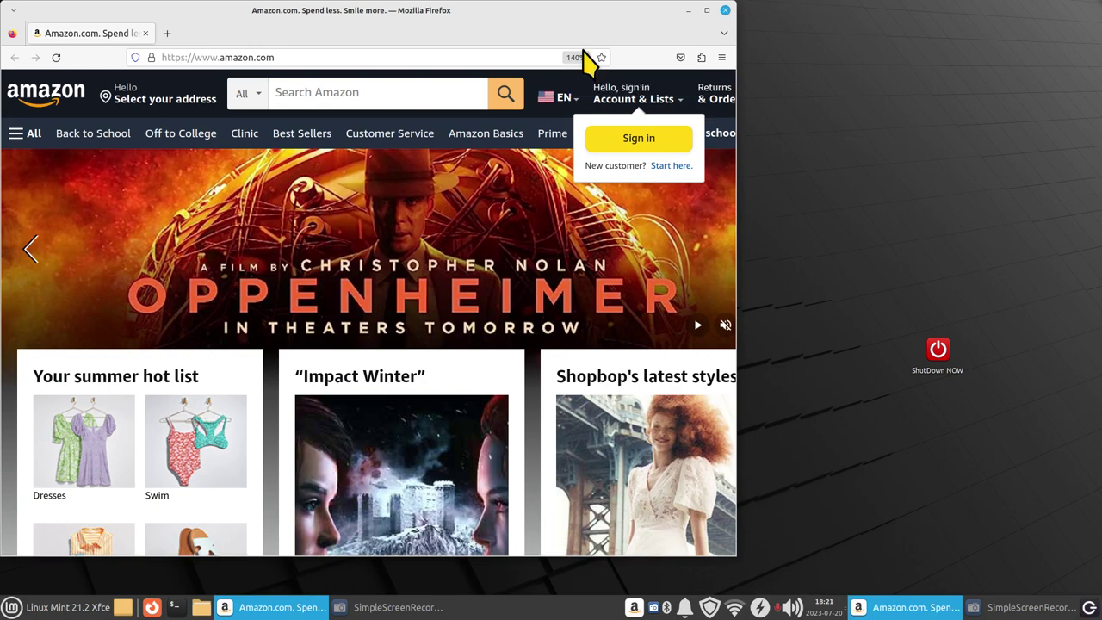
{"action": "left_click", "coordinate": [725, 10]}
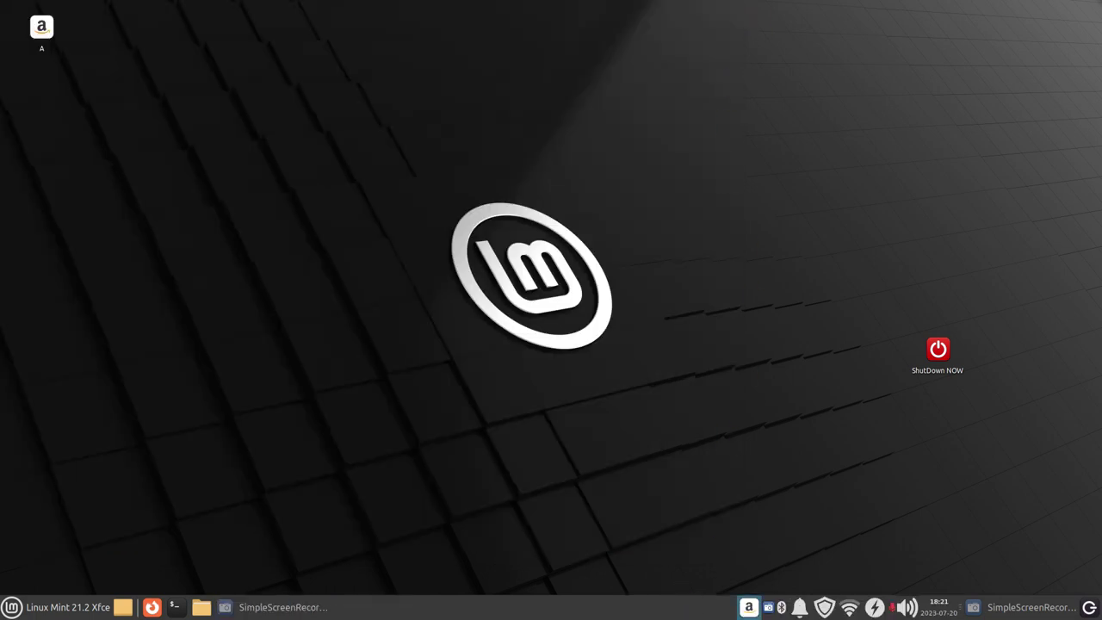
Step: Launch the Amazon web app from the panel, zoom its page in to 220%, and close it
{"action": "left_click", "coordinate": [748, 607]}
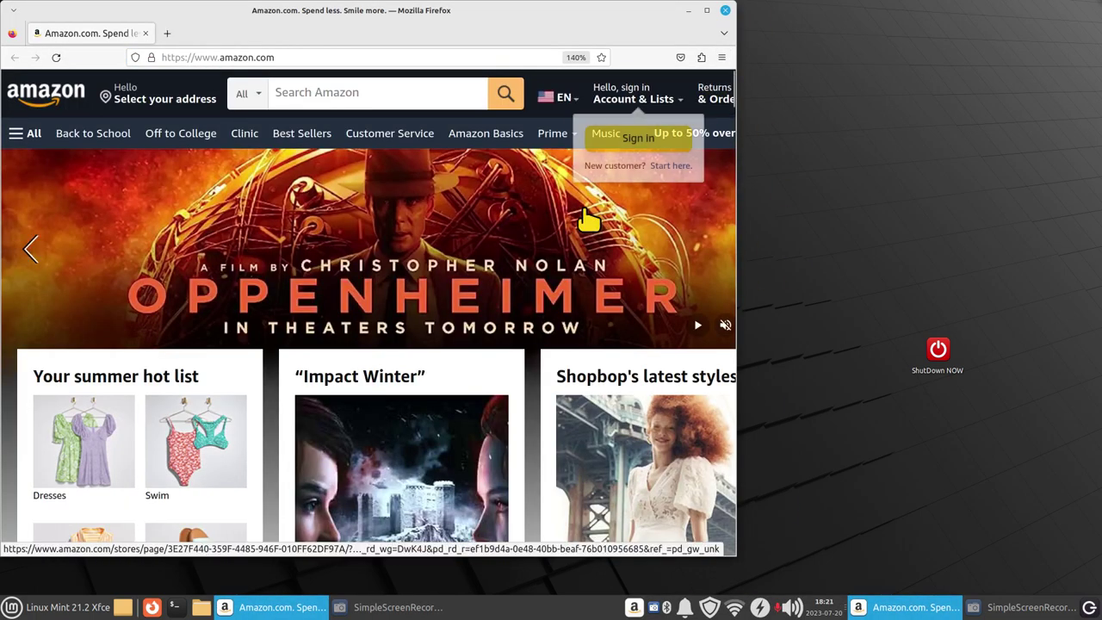
{"action": "key", "text": "ctrl+plus"}
{"action": "key", "text": "ctrl+plus"}
{"action": "key", "text": "ctrl+plus"}
{"action": "key", "text": "ctrl+plus"}
{"action": "key", "text": "ctrl+plus"}
{"action": "key", "text": "ctrl+plus"}
{"action": "key", "text": "ctrl+plus"}
{"action": "key", "text": "ctrl+plus"}
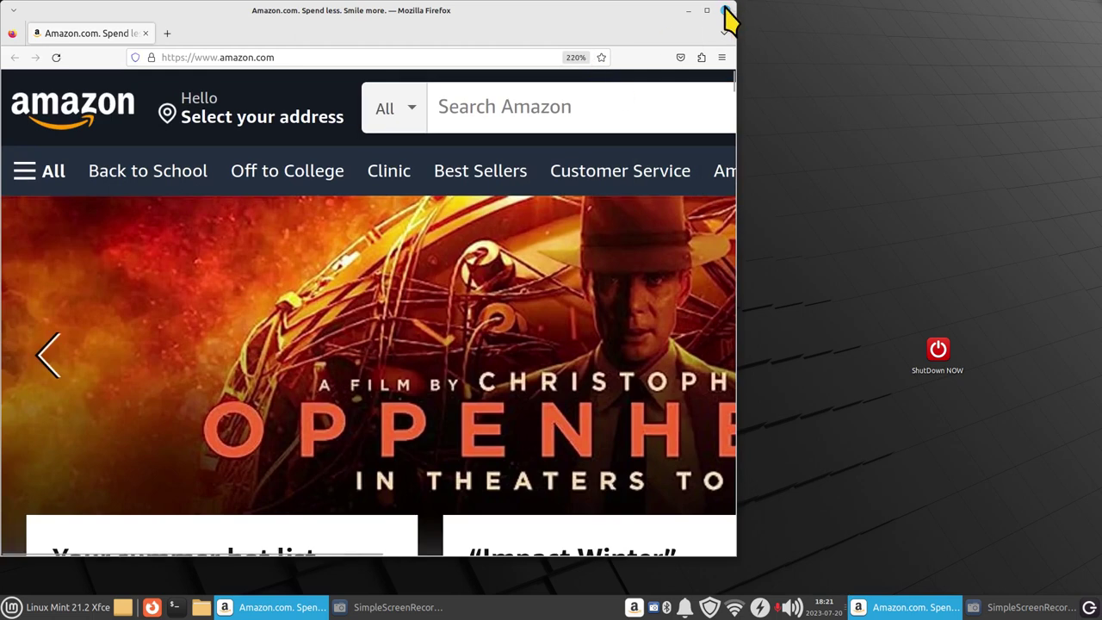
{"action": "left_click", "coordinate": [725, 11]}
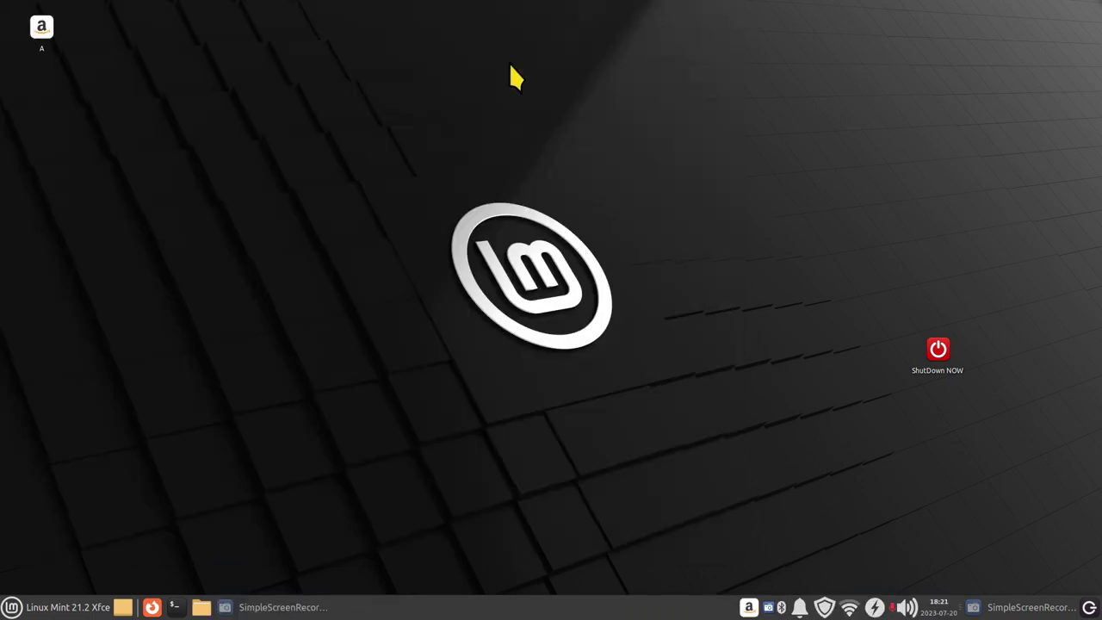
Step: Relaunch web app A from the desktop and zoom its page out to 150%
{"action": "double_click", "coordinate": [43, 29]}
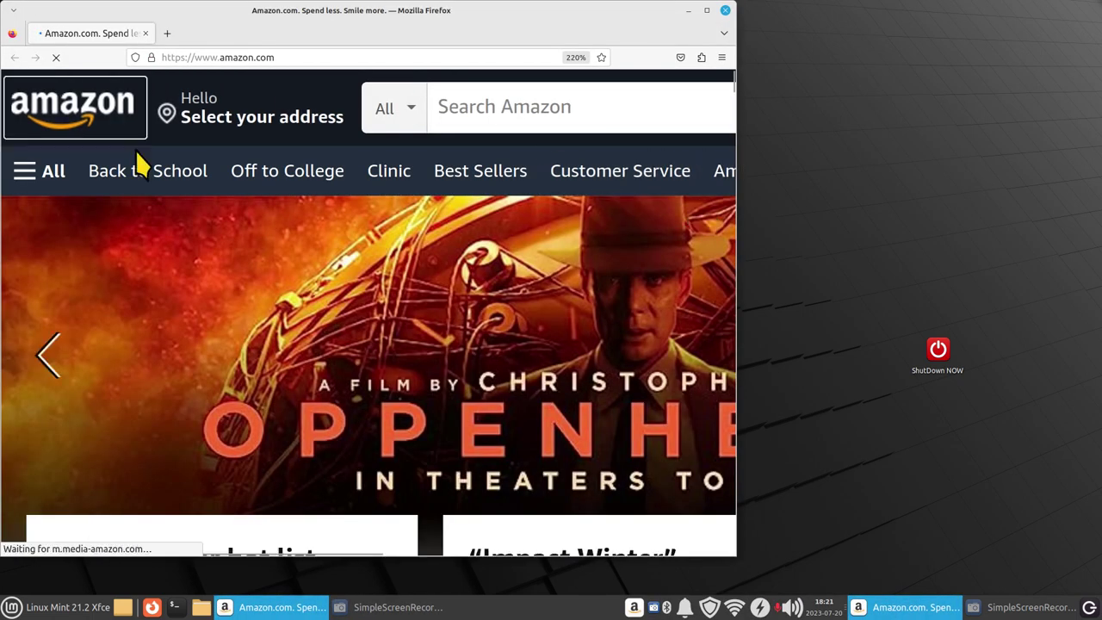
{"action": "key", "text": "ctrl+minus"}
{"action": "key", "text": "ctrl+minus"}
{"action": "key", "text": "ctrl+minus"}
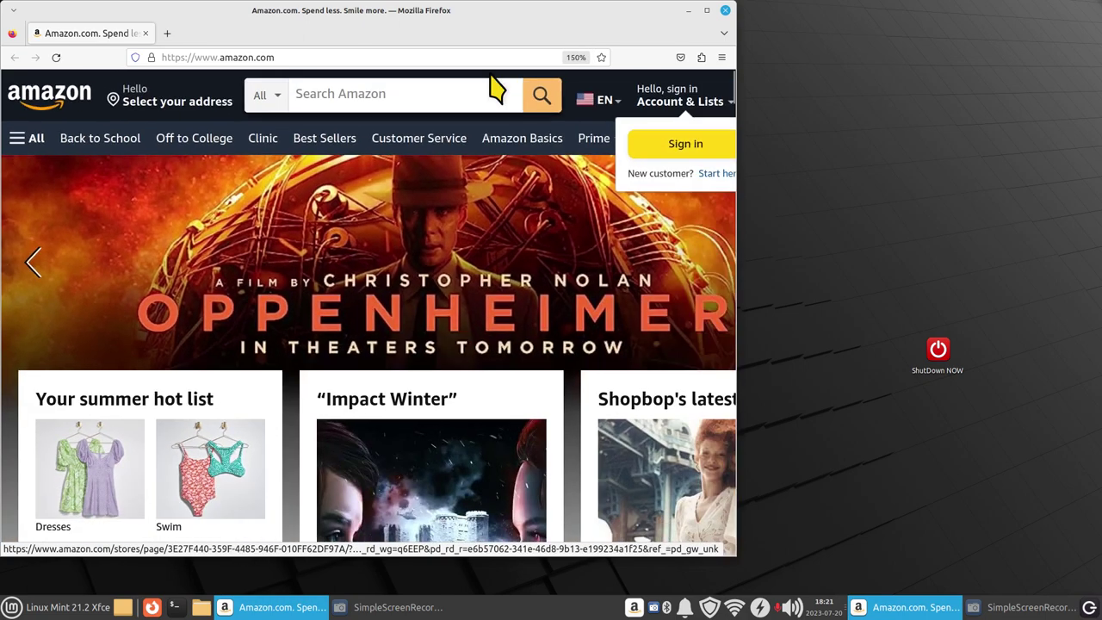